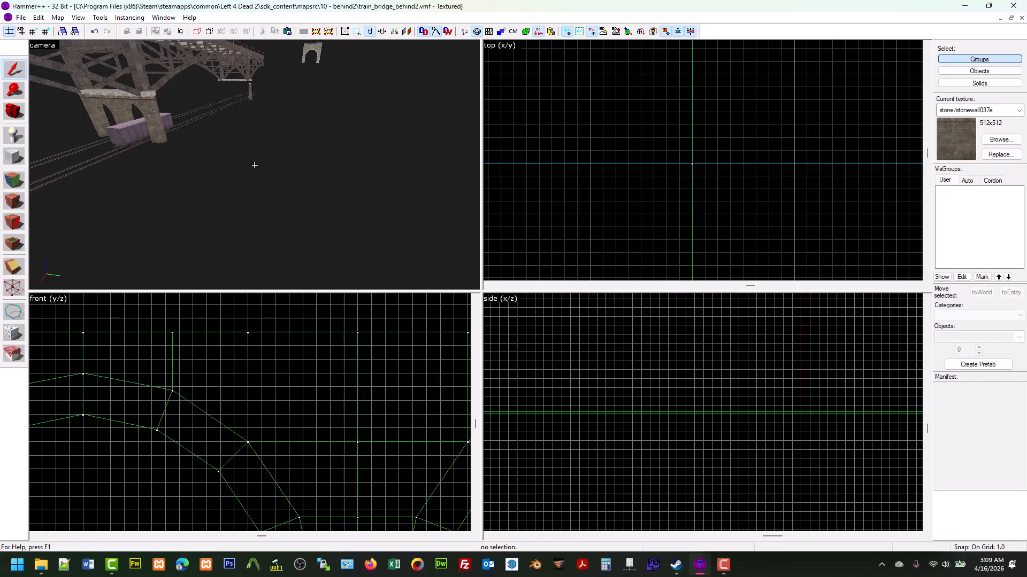
# Select the arched stone wall of the pier beside the boxcar together with both of its rounded end columns
pyautogui.press('s')
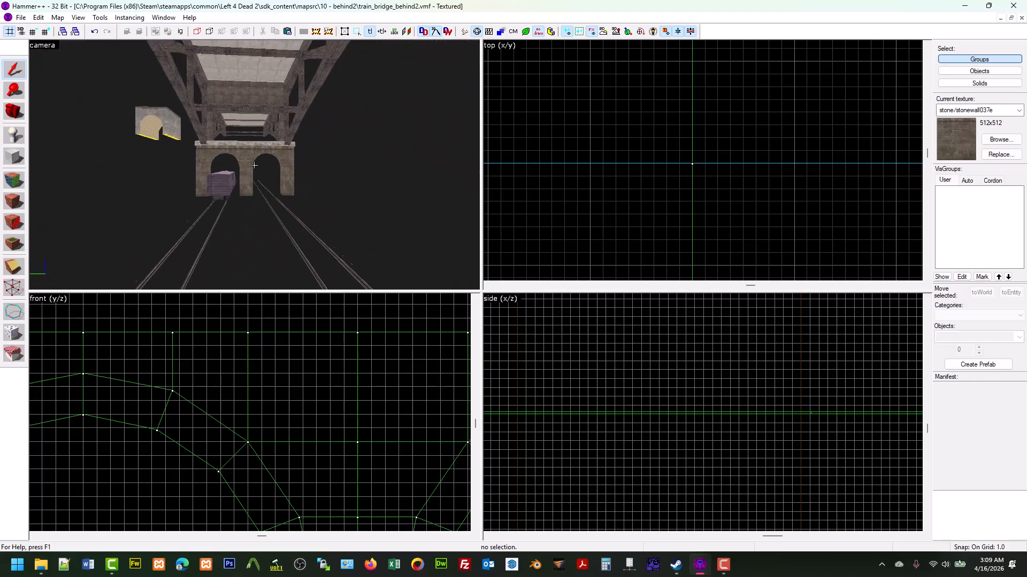
pyautogui.press('w')
pyautogui.press('a')
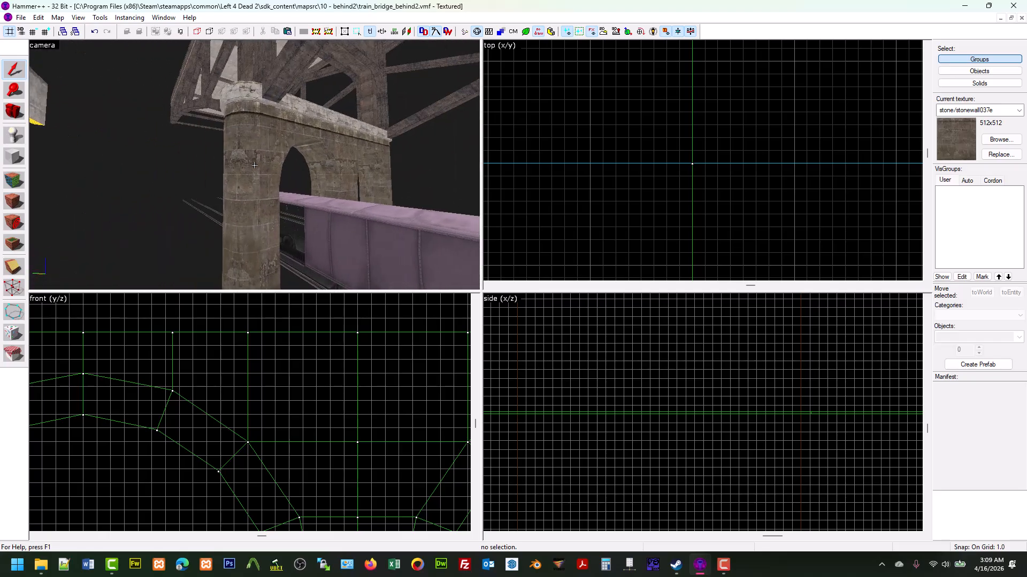
pyautogui.click(254, 165)
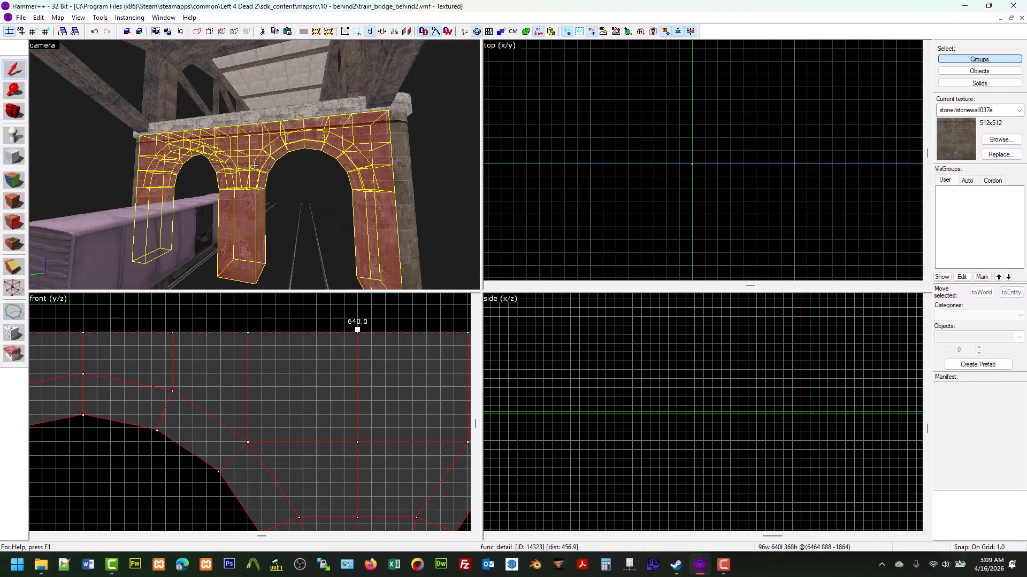
pyautogui.press('s')
pyautogui.press('d')
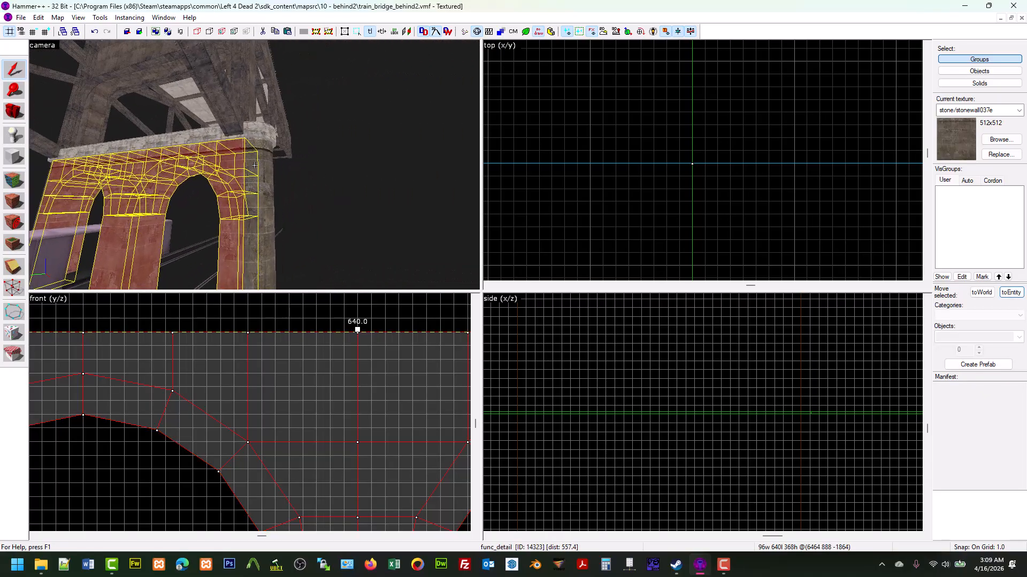
pyautogui.keyDown('ctrl'); pyautogui.click(254, 166); pyautogui.keyUp('ctrl')
pyautogui.press('a')
pyautogui.press('w')
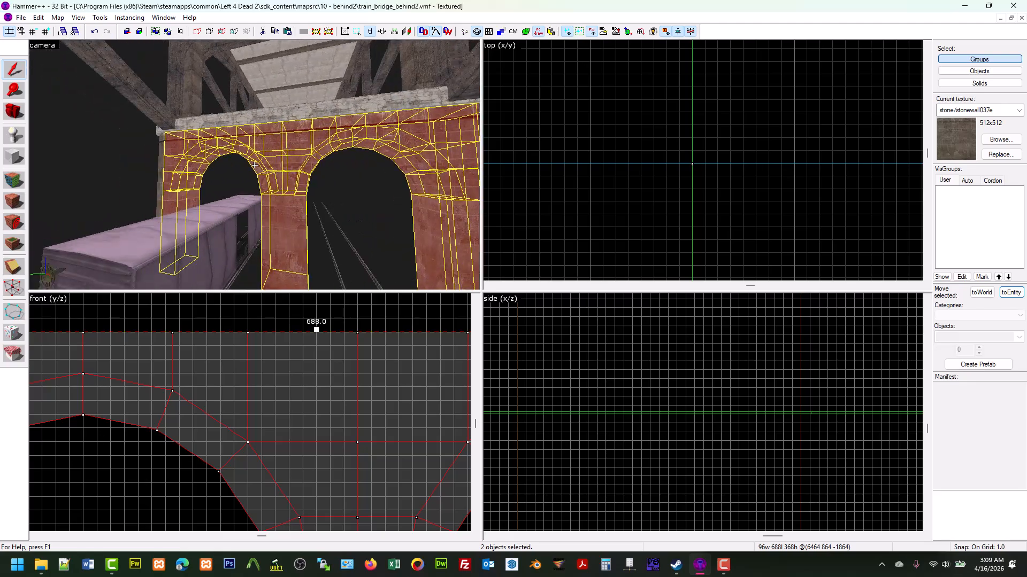
pyautogui.press('a')
pyautogui.keyDown('ctrl'); pyautogui.click(254, 165); pyautogui.keyUp('ctrl')
# Duplicate the selected pier pieces to the other support location along the bridge, where the arched wall is missing
pyautogui.press('s')
pyautogui.press('s')
pyautogui.press('w')
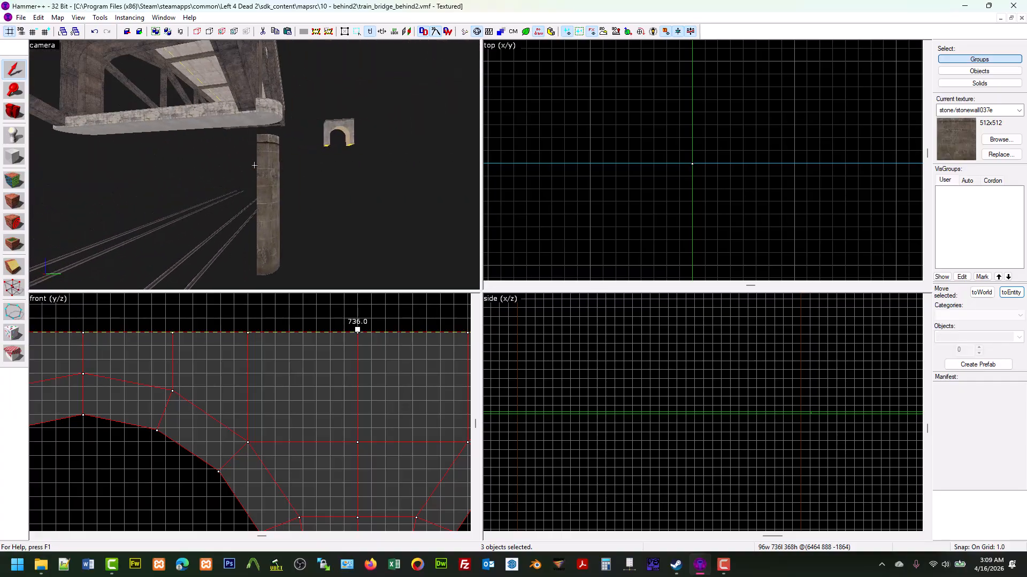
pyautogui.press('Down')
pyautogui.scroll(-20, 717, 169)
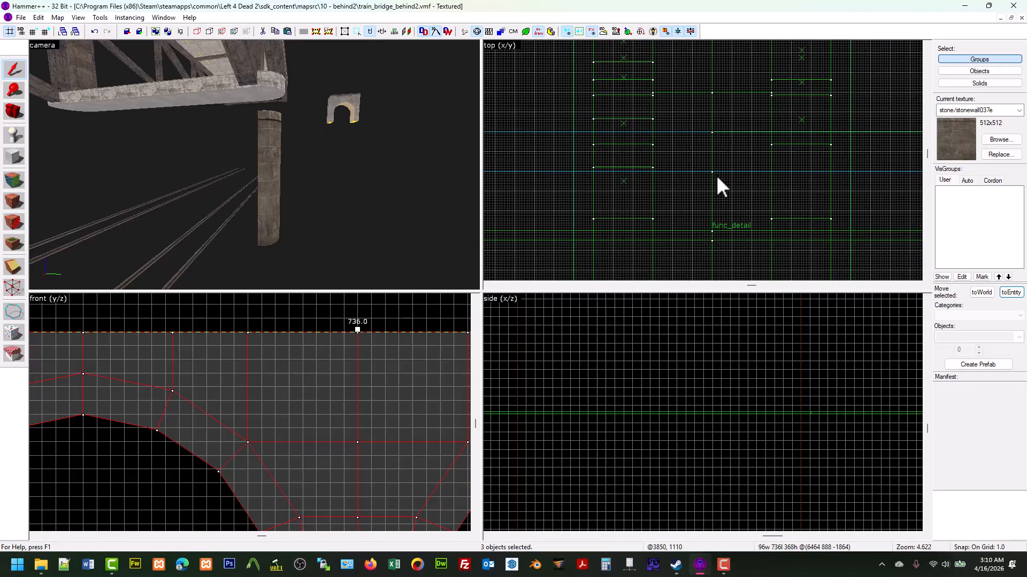
pyautogui.scroll(2, 855, 179)
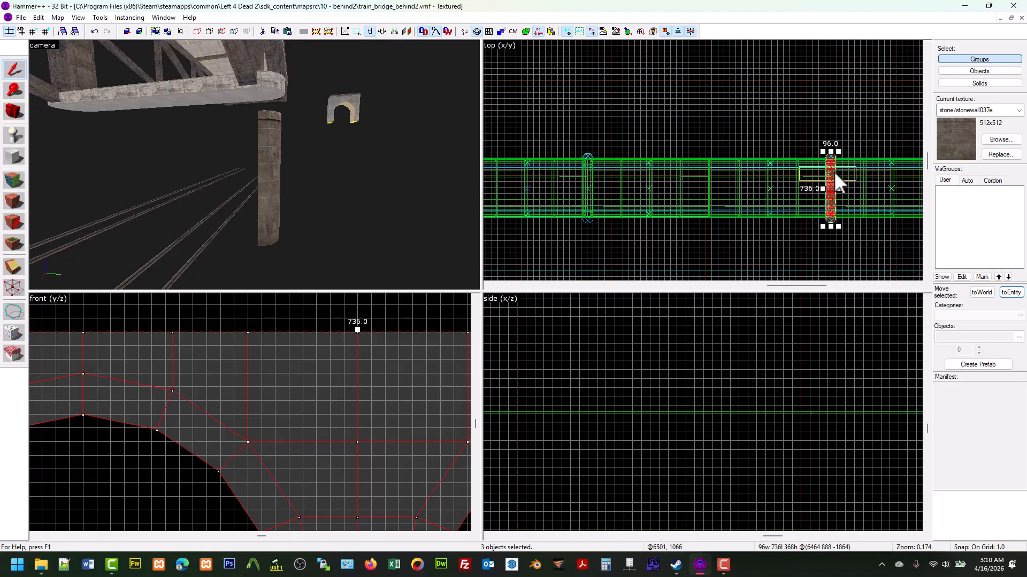
pyautogui.moveTo(799, 196)
pyautogui.mouseDown()
pyautogui.moveTo(572, 187)
pyautogui.moveTo(585, 151)
pyautogui.mouseUp()
pyautogui.scroll(6, 587, 150)
pyautogui.scroll(10, 588, 166)
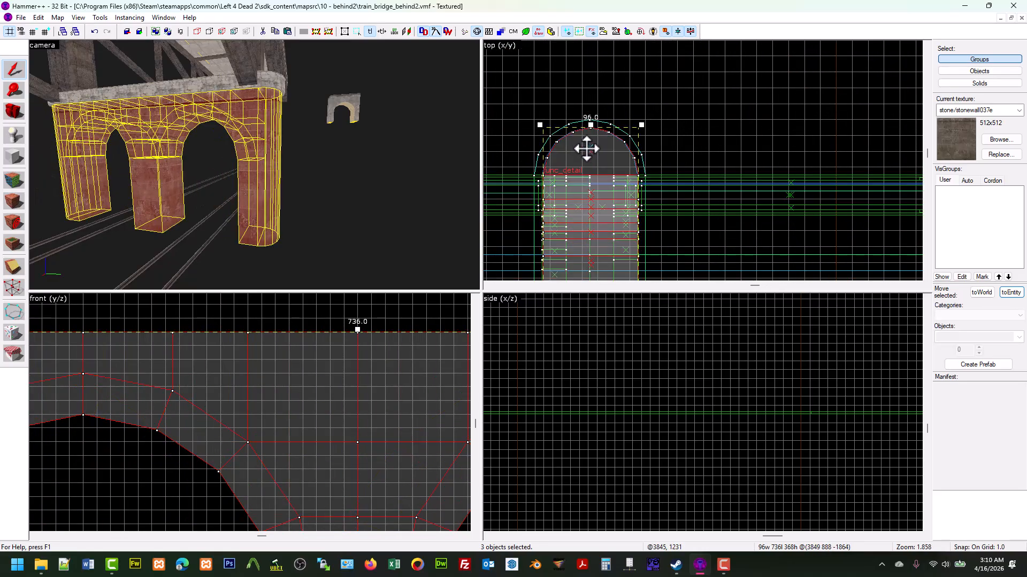
pyautogui.scroll(6, 583, 119)
pyautogui.moveTo(586, 194); pyautogui.dragTo(601, 165)
pyautogui.scroll(8, 615, 120)
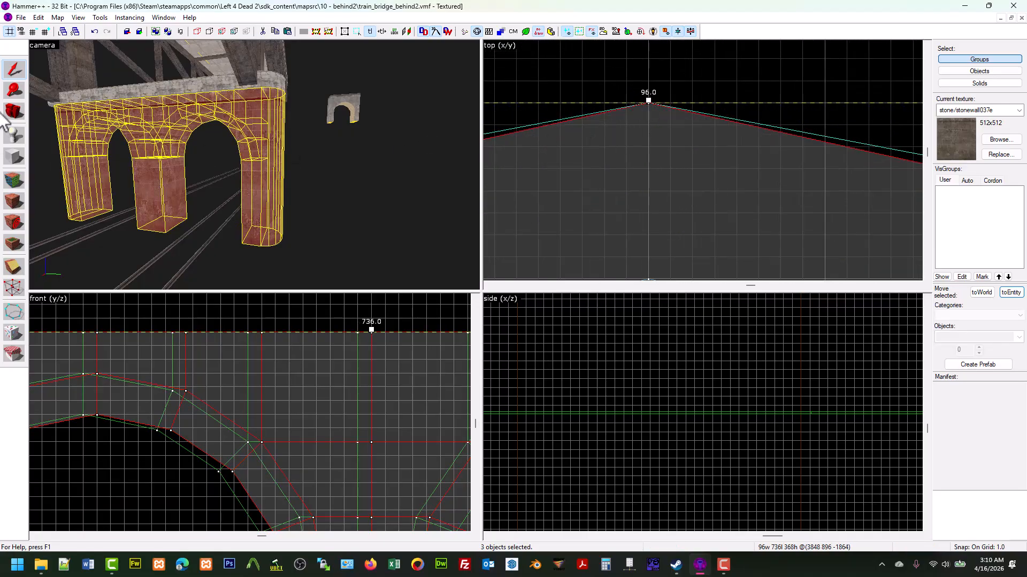
# Cut the aligned pier pieces and delete the leftover rounded column standing in the same spot
pyautogui.click(38, 17)
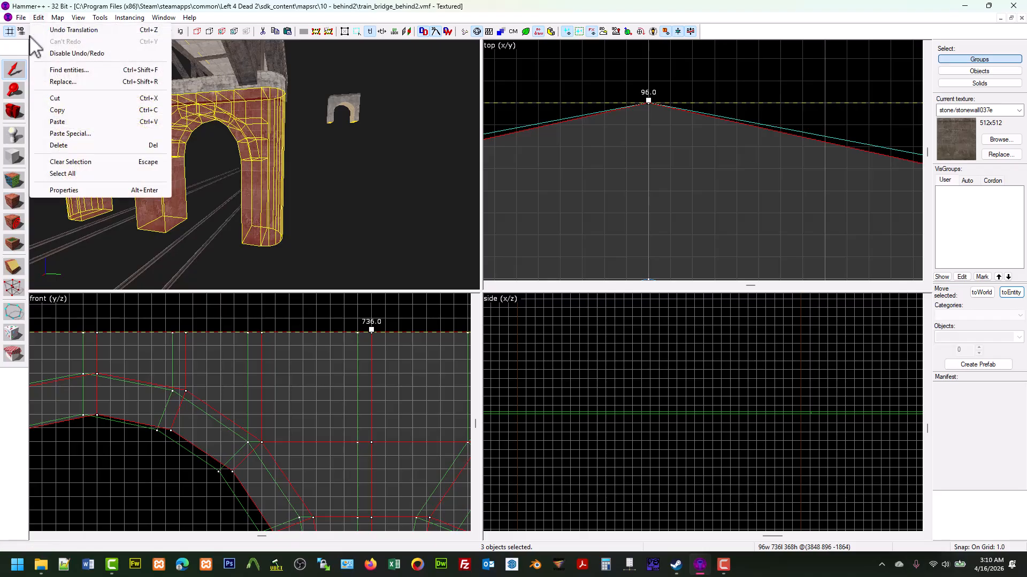
pyautogui.click(56, 99)
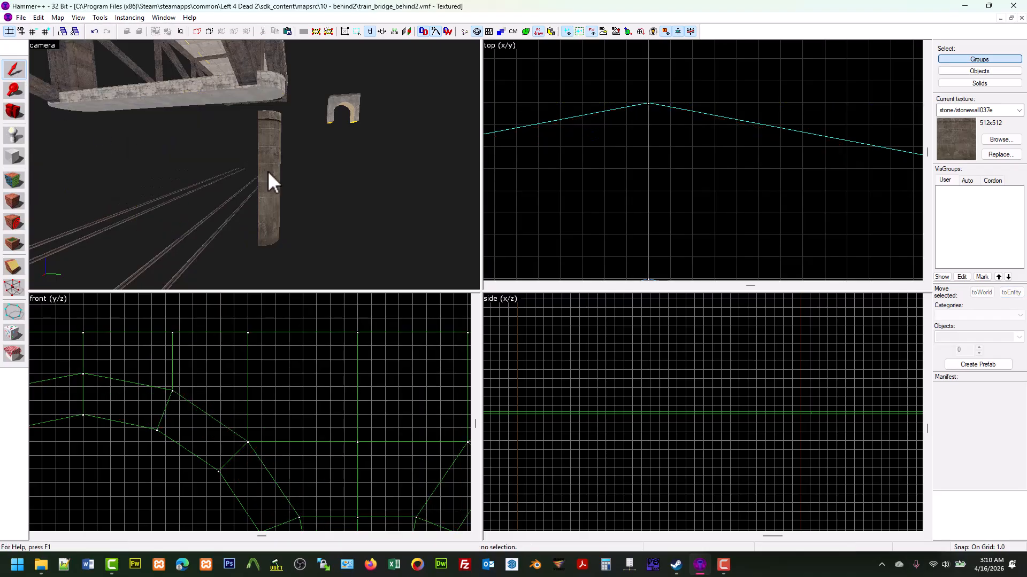
pyautogui.press('Delete')
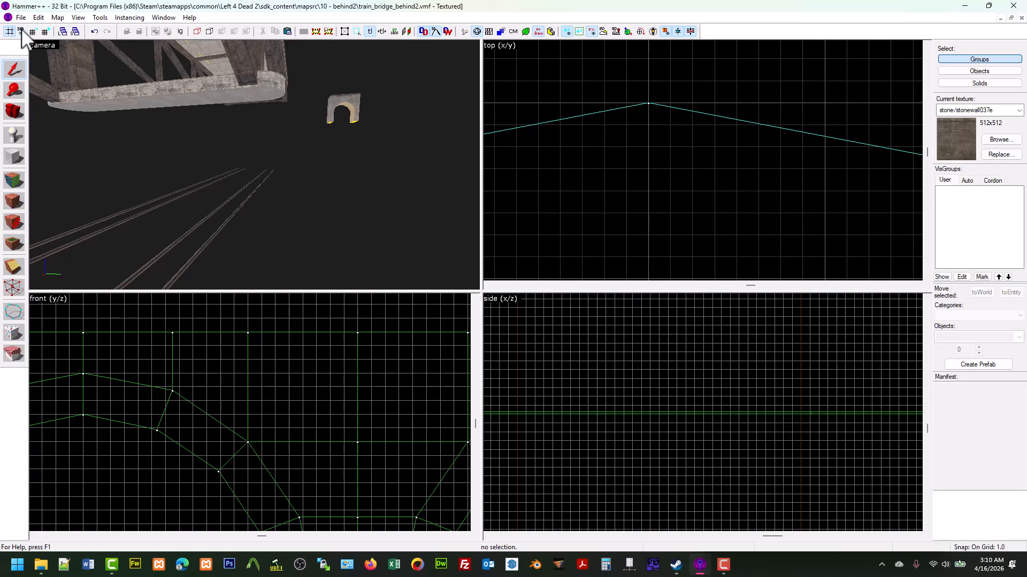
# Restore the cut pier pieces at their original location with Paste Special and save the map
pyautogui.click(39, 18)
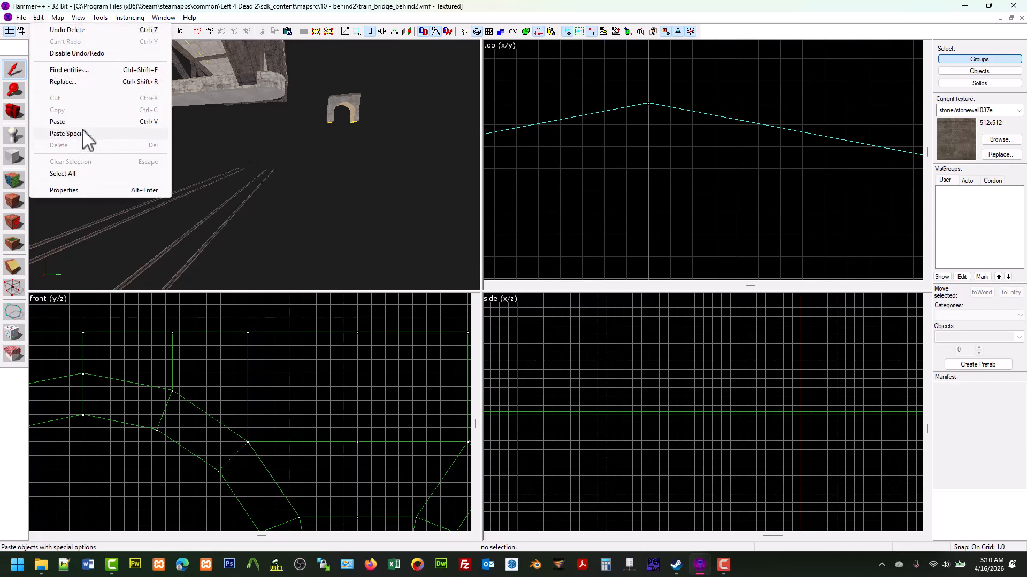
pyautogui.click(67, 134)
pyautogui.click(534, 357)
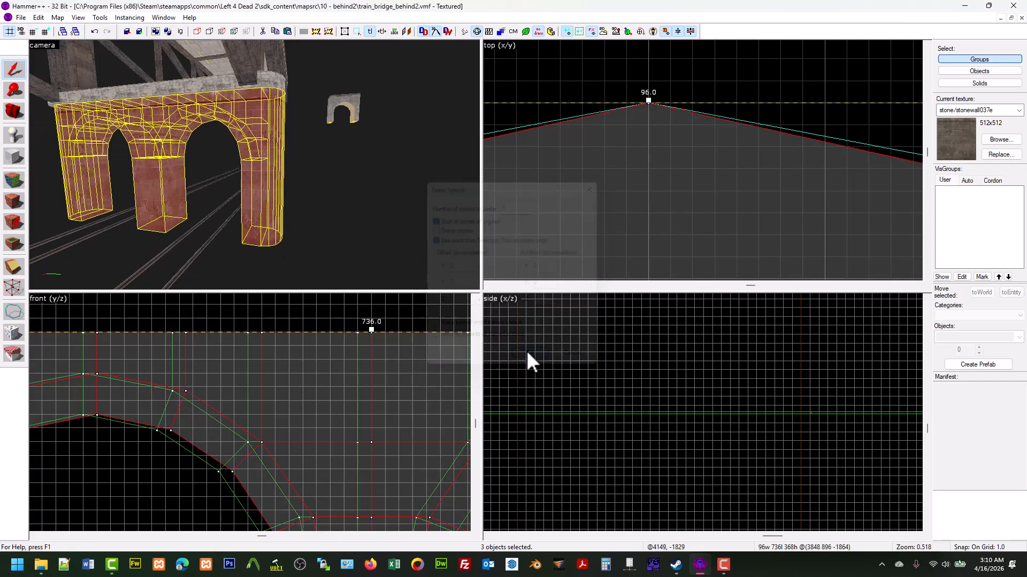
pyautogui.click(333, 147)
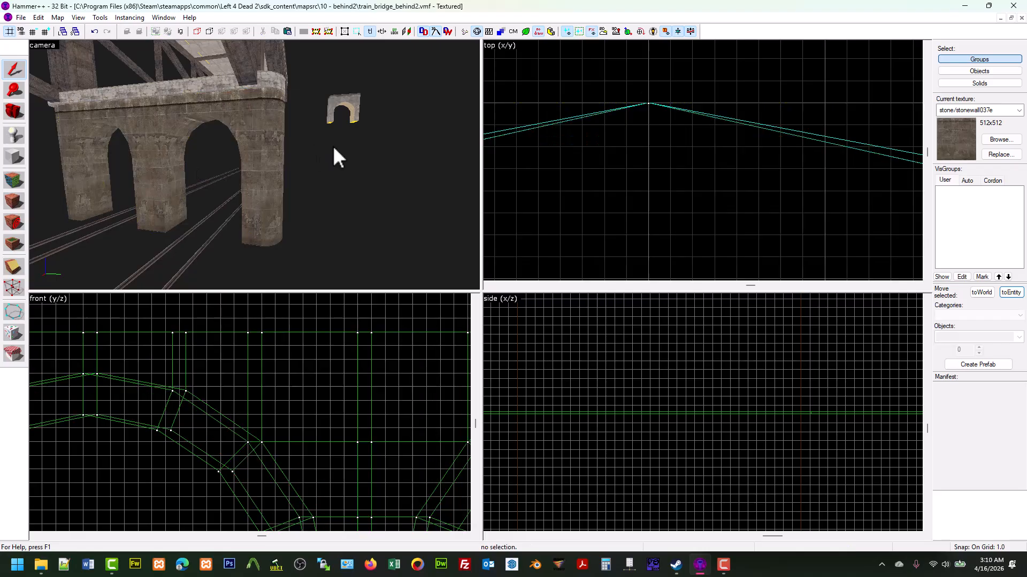
pyautogui.click(21, 19)
pyautogui.click(35, 66)
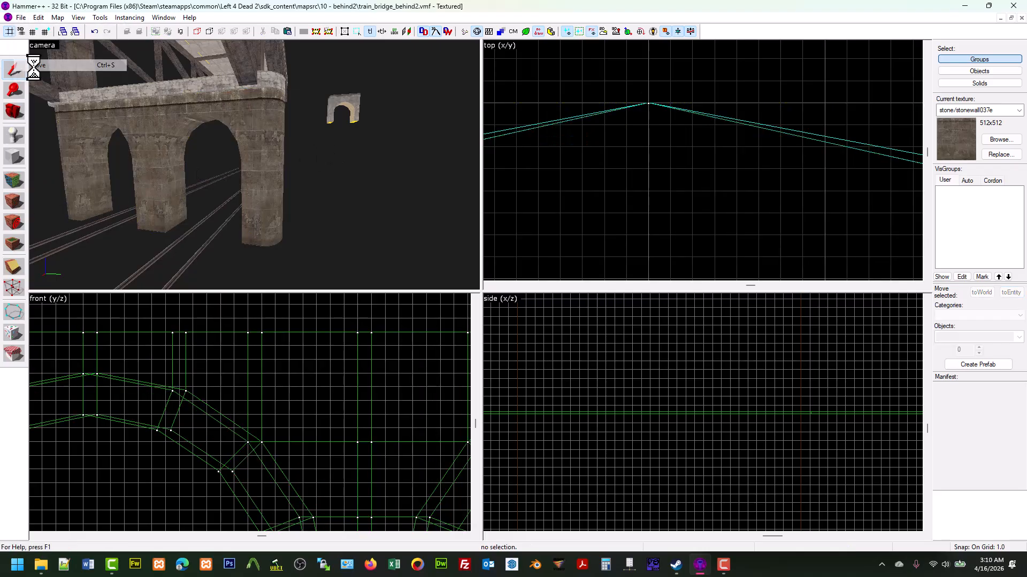
# Examine both piers, the girders and the ends of the bridge from several angles in the 3D view
pyautogui.click(17, 108)
pyautogui.press('d')
pyautogui.moveTo(161, 139); pyautogui.dragTo(254, 166)
pyautogui.press('w')
pyautogui.press('d')
pyautogui.press('w')
pyautogui.press('s')
pyautogui.press('w')
pyautogui.press('a')
pyautogui.press('w')
pyautogui.press('d')
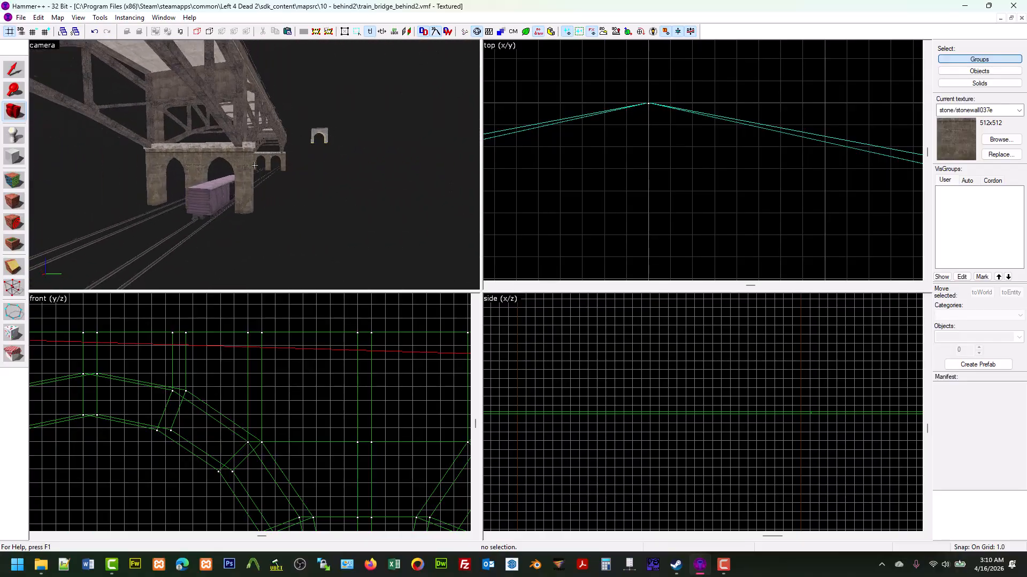
pyautogui.press('a')
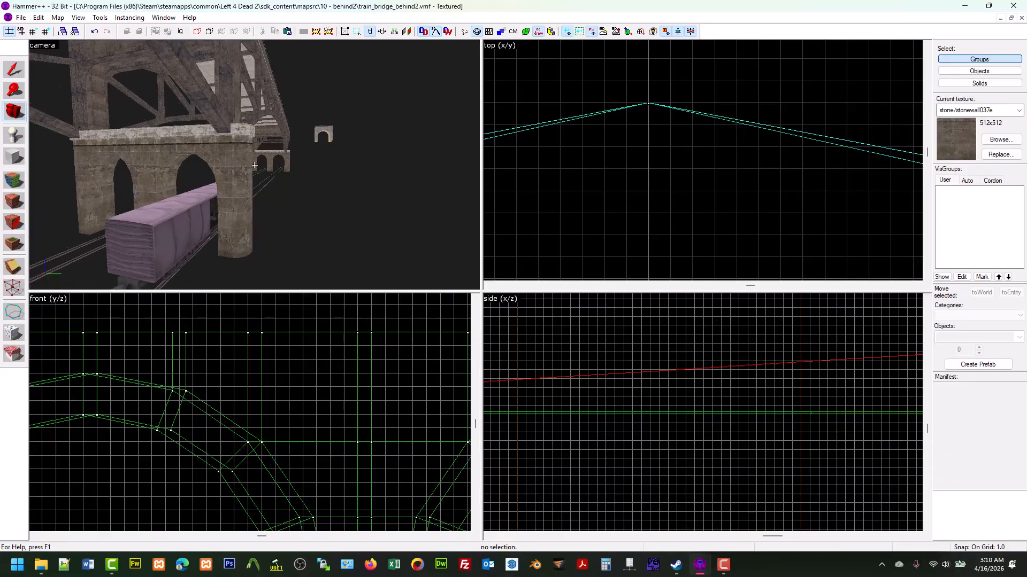
pyautogui.press('w')
pyautogui.press('d')
pyautogui.press('s')
pyautogui.press('s')
pyautogui.press('d')
pyautogui.moveTo(254, 164); pyautogui.dragTo(254, 165, button='right')
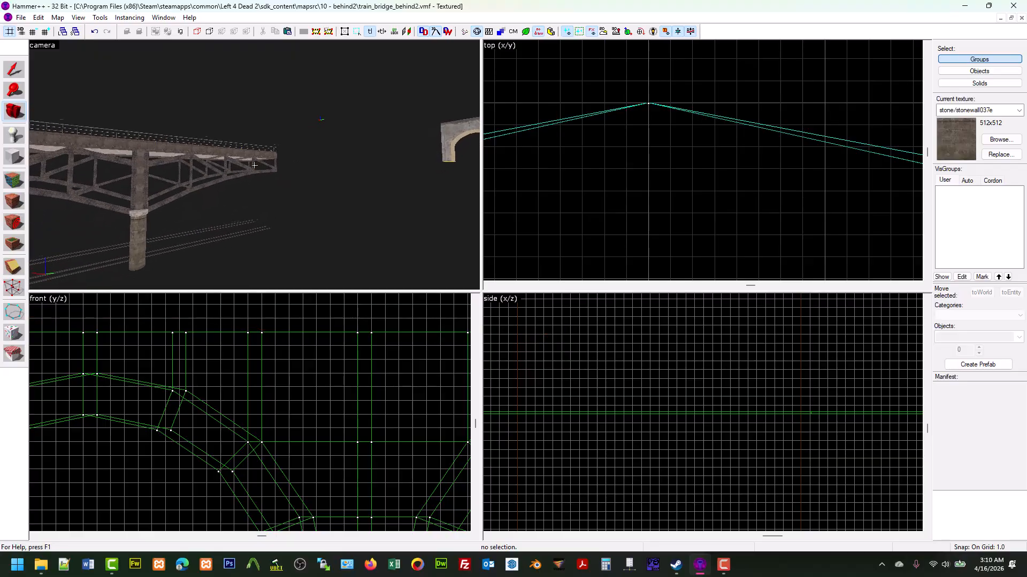
pyautogui.press('a')
pyautogui.press('s')
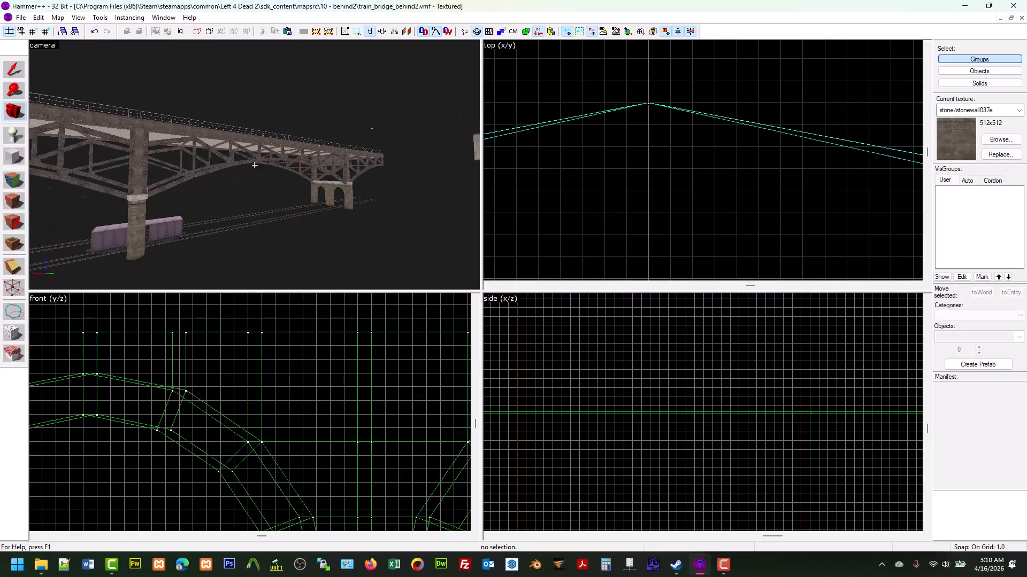
pyautogui.press('w')
pyautogui.press('d')
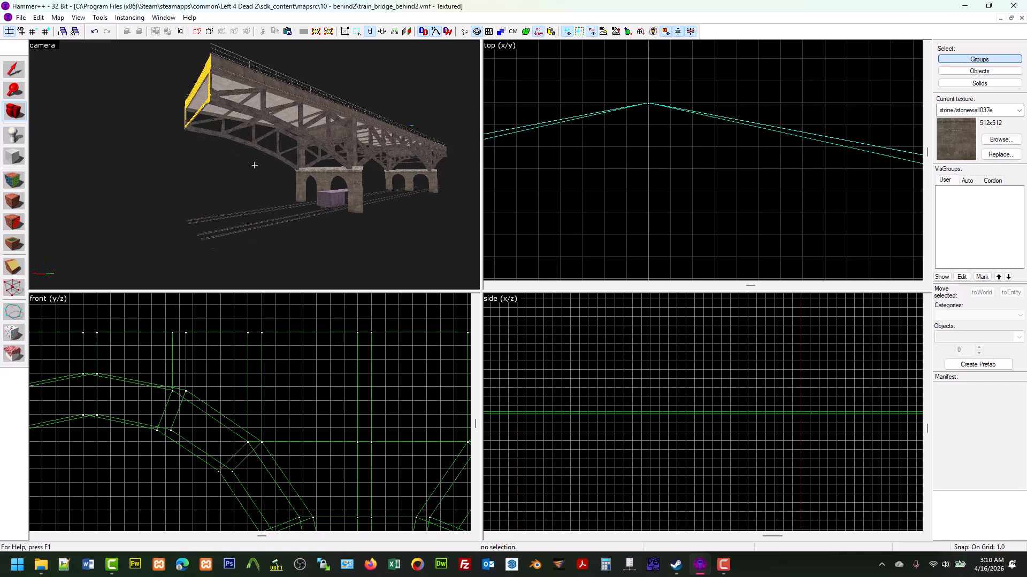
pyautogui.press('d')
pyautogui.press('w')
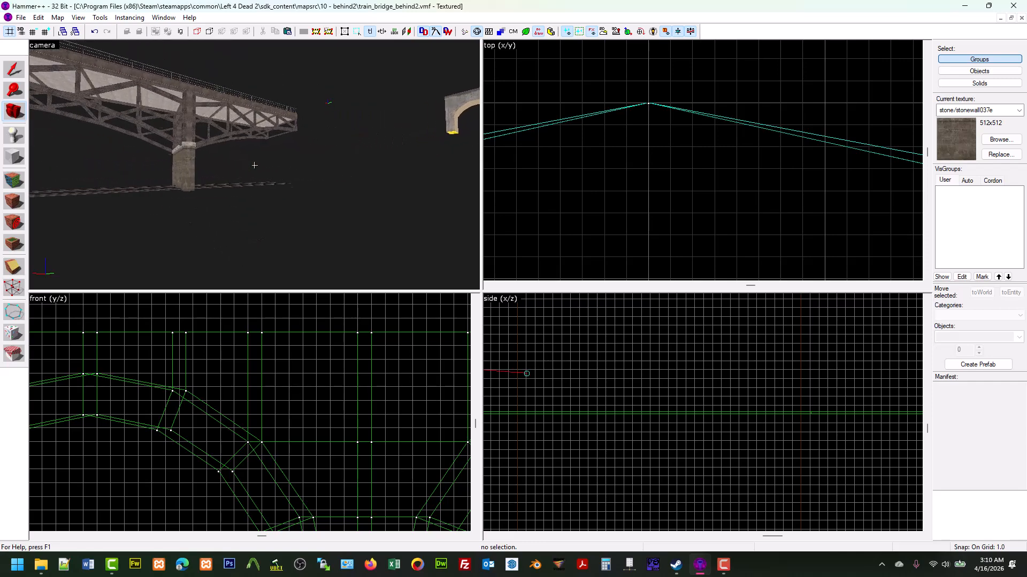
pyautogui.press('z')
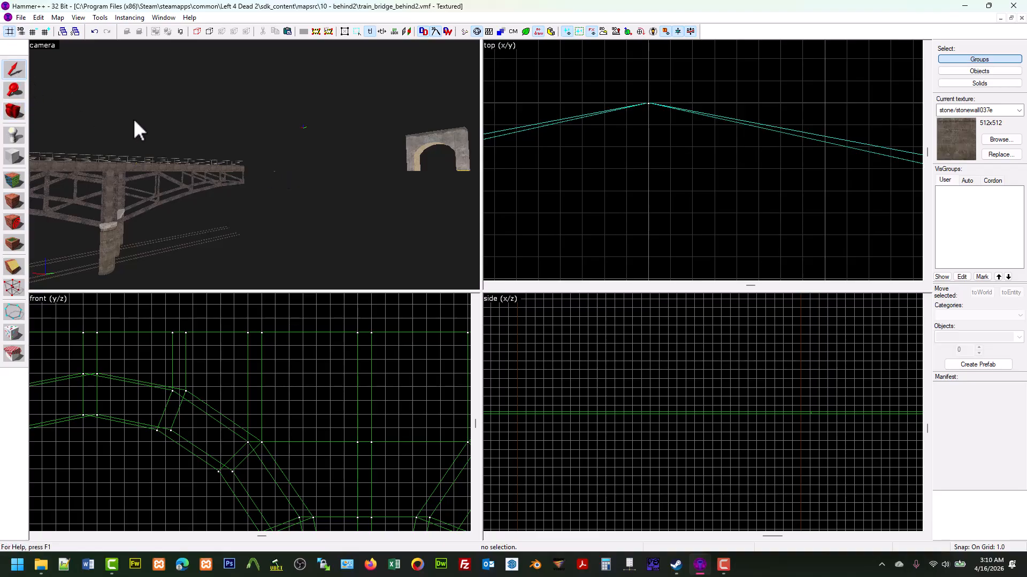
pyautogui.scroll(-15, 631, 150)
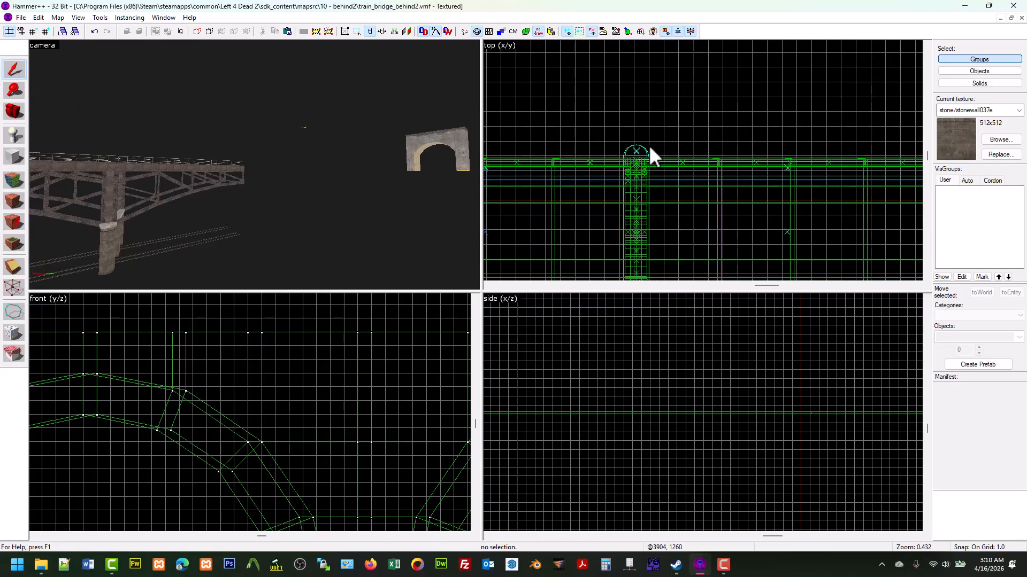
pyautogui.scroll(-1, 648, 153)
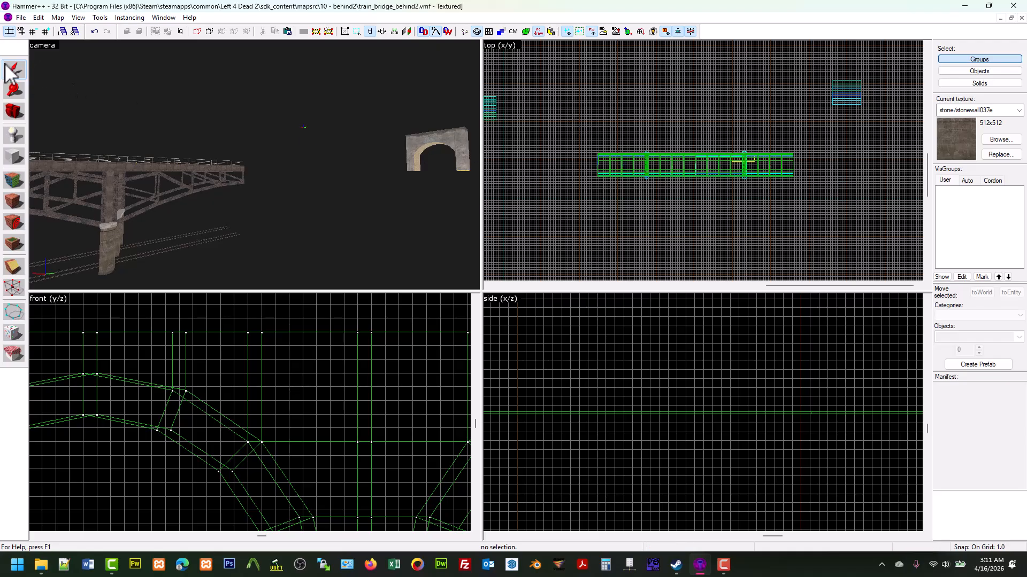
pyautogui.moveTo(796, 168); pyautogui.dragTo(538, 225)
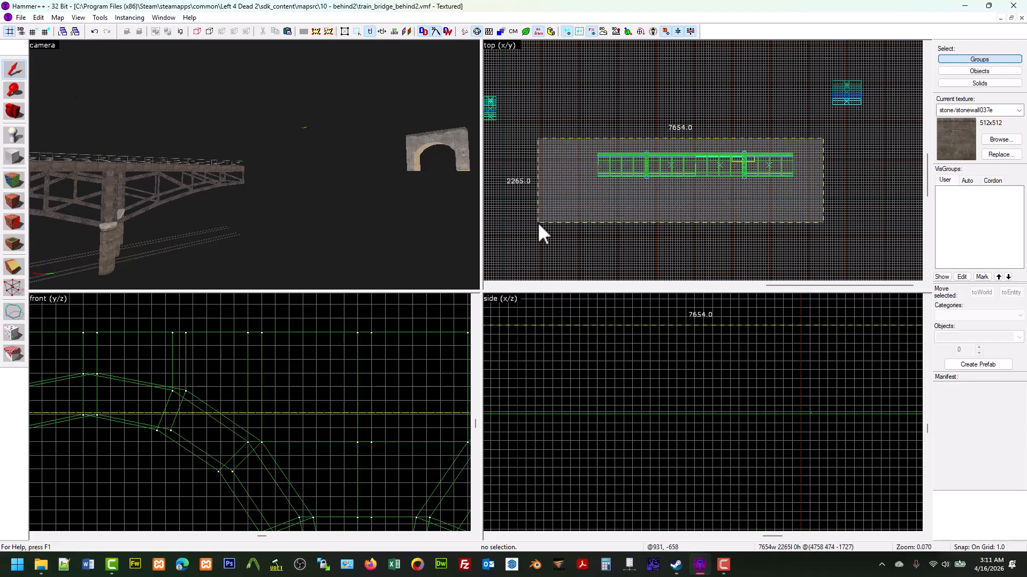
pyautogui.press('Return')
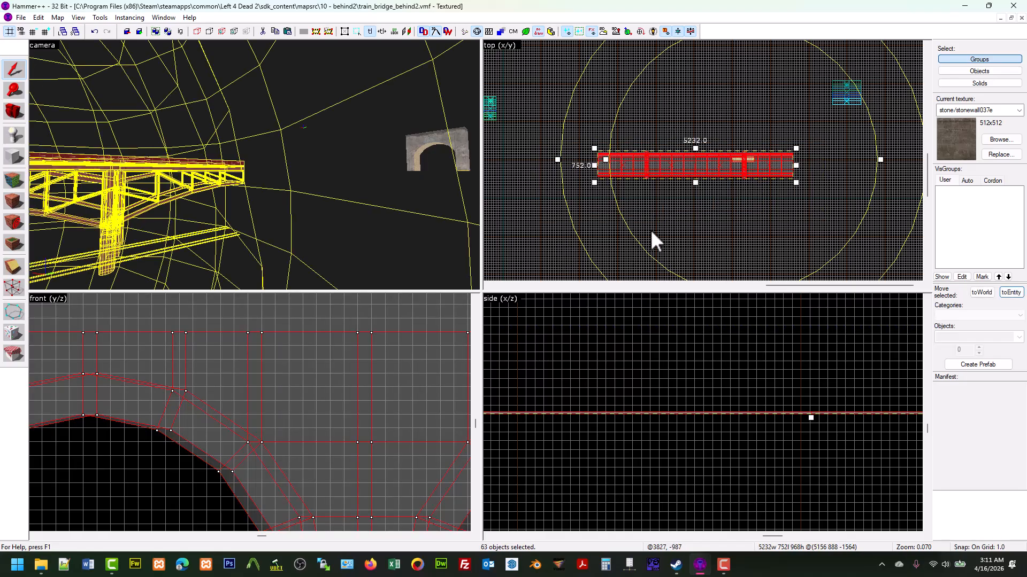
pyautogui.press('Escape')
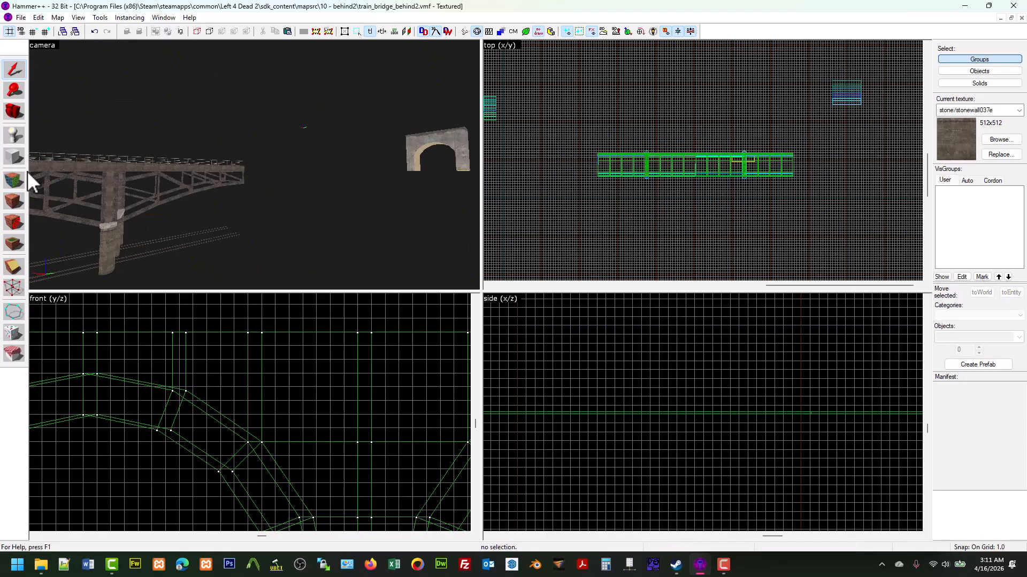
# Select the duplicated pier's arched wall along with its two rounded end columns
pyautogui.scroll(10, 647, 155)
pyautogui.scroll(10, 645, 135)
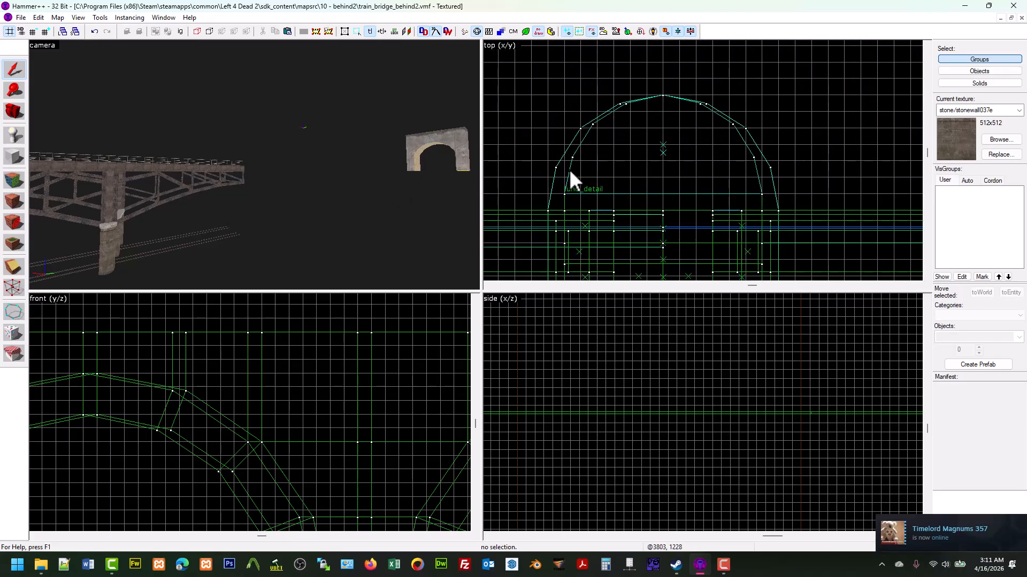
pyautogui.scroll(1, 567, 179)
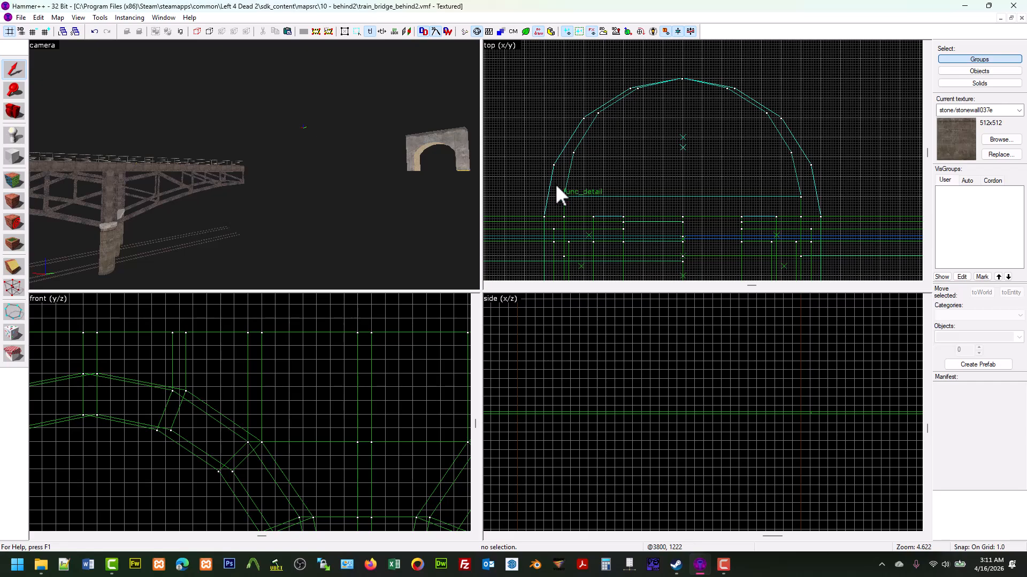
pyautogui.click(110, 264)
pyautogui.press('z')
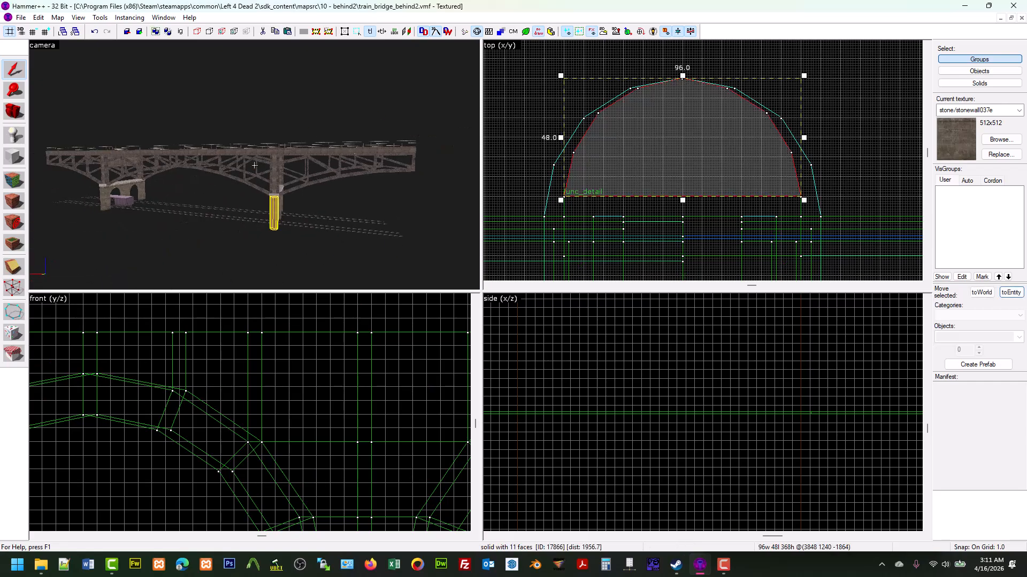
pyautogui.press('w')
pyautogui.press('w')
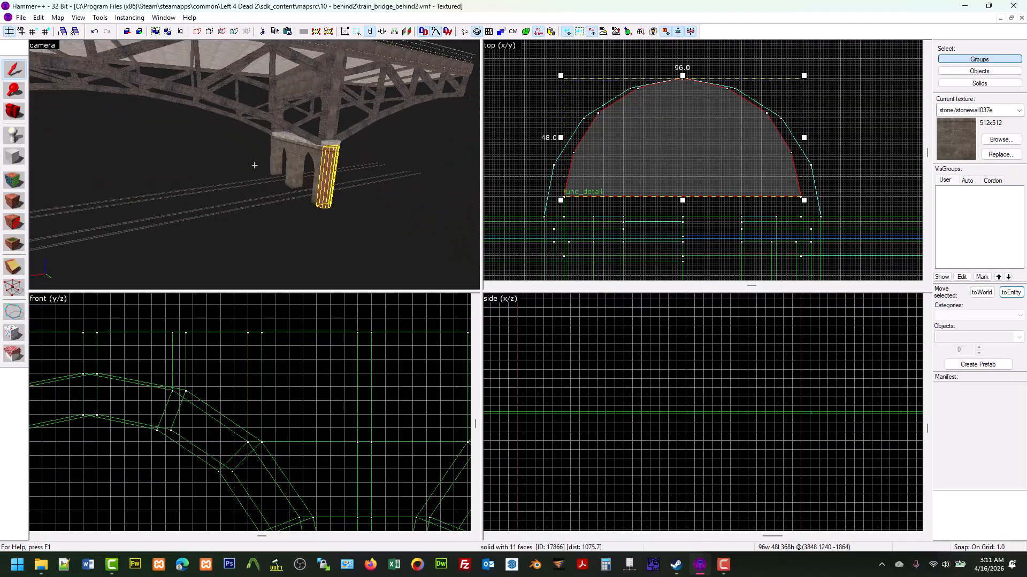
pyautogui.press('w')
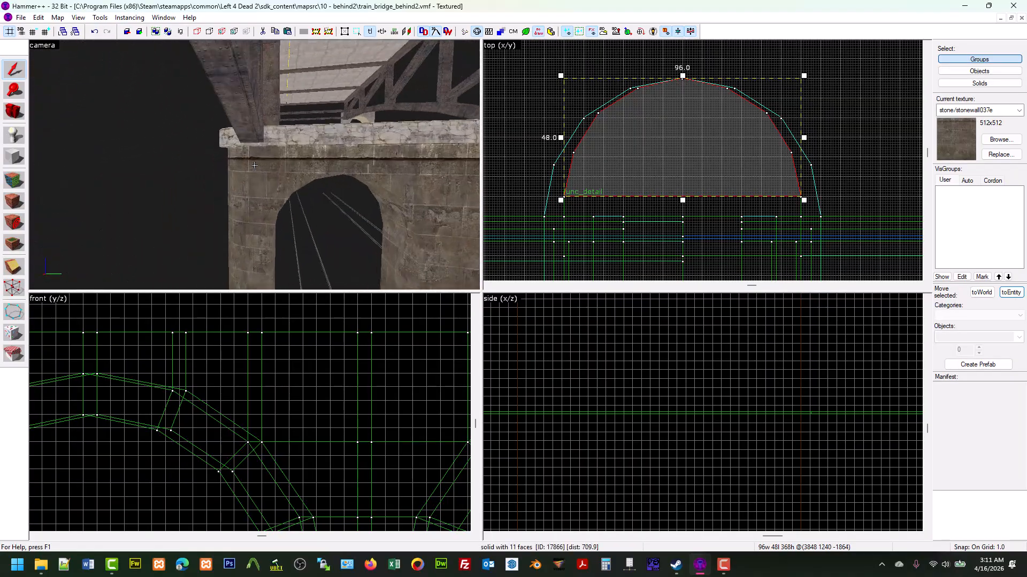
pyautogui.click(255, 165)
pyautogui.keyDown('ctrl'); pyautogui.click(255, 165); pyautogui.keyUp('ctrl')
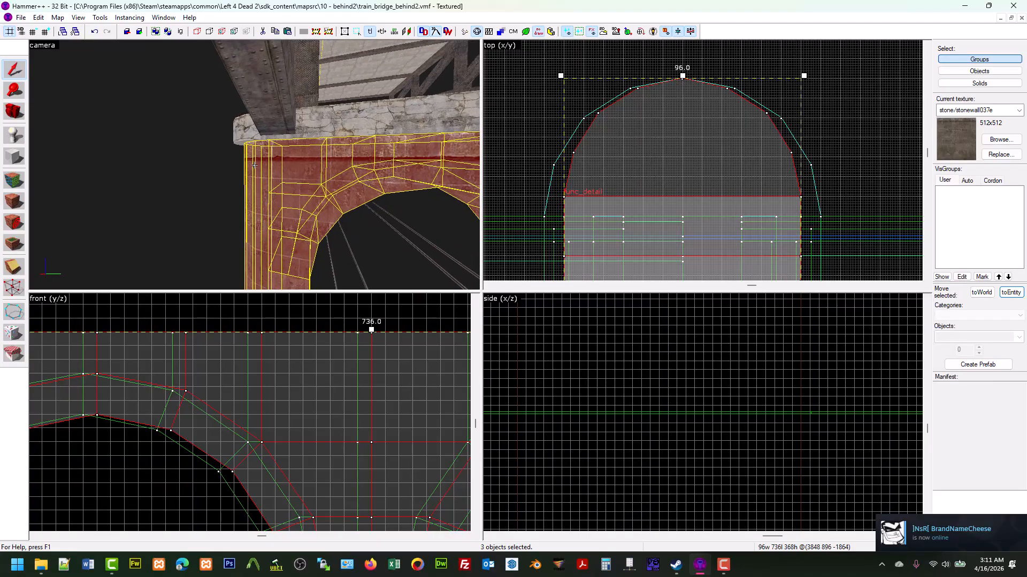
# Shift the selected pier wall and columns 8 units in the negative Y direction to centre them under the cap, and save the map
pyautogui.scroll(5, 716, 125)
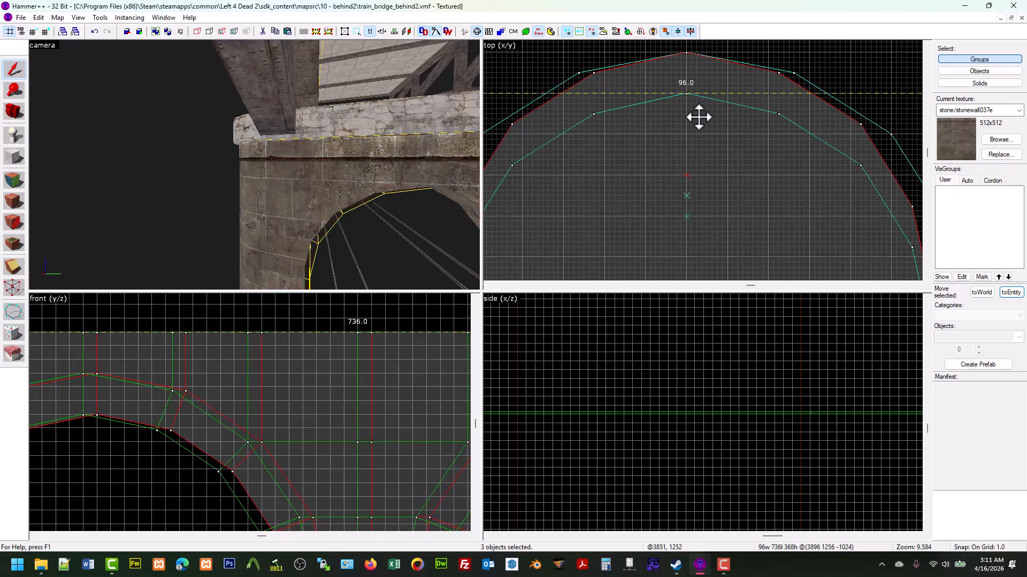
pyautogui.scroll(-10, 698, 117)
pyautogui.scroll(-5, 671, 182)
pyautogui.scroll(4, 669, 262)
pyautogui.scroll(9, 687, 220)
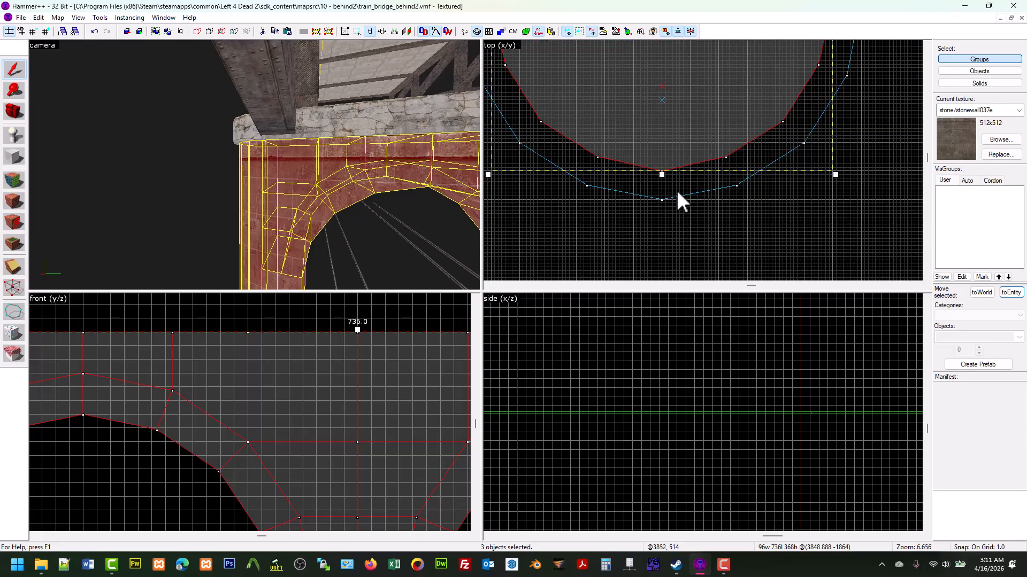
pyautogui.click(503, 210)
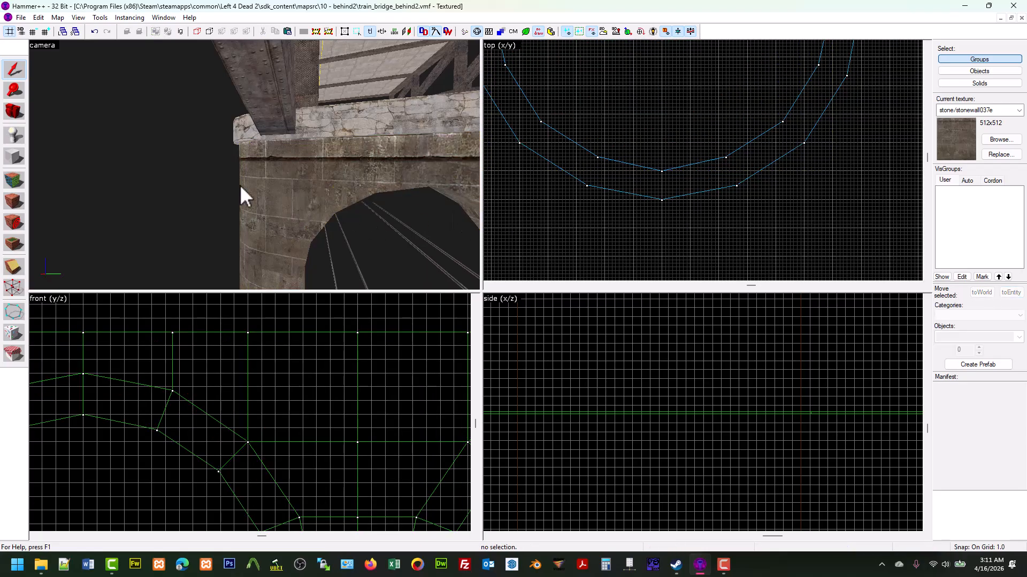
pyautogui.click(21, 17)
pyautogui.click(37, 66)
# Select in turn the two deck-edge slabs meeting above the adjusted pier and compare their widths
pyautogui.click(14, 112)
pyautogui.moveTo(56, 131); pyautogui.dragTo(254, 165)
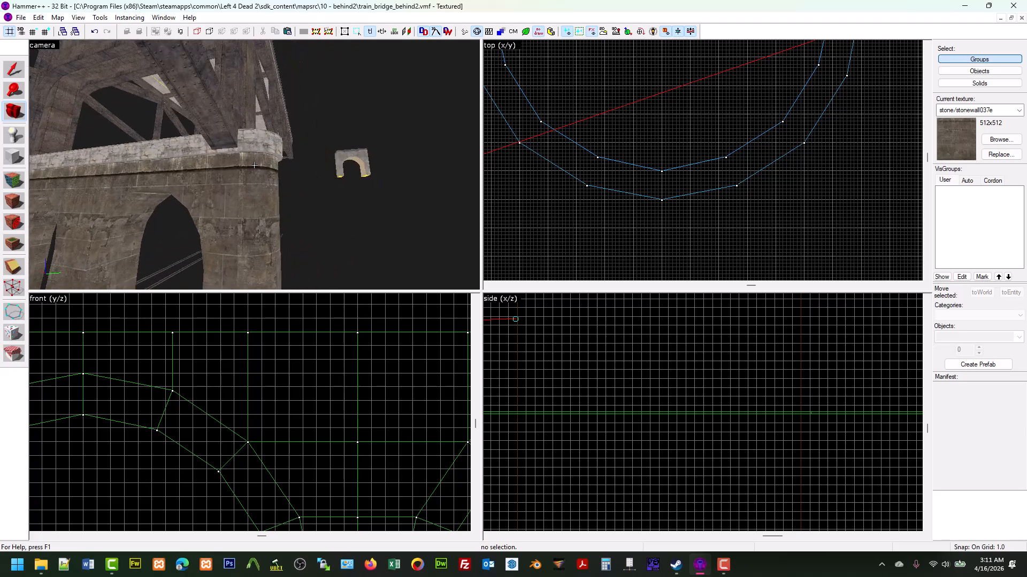
pyautogui.press('w')
pyautogui.press('w')
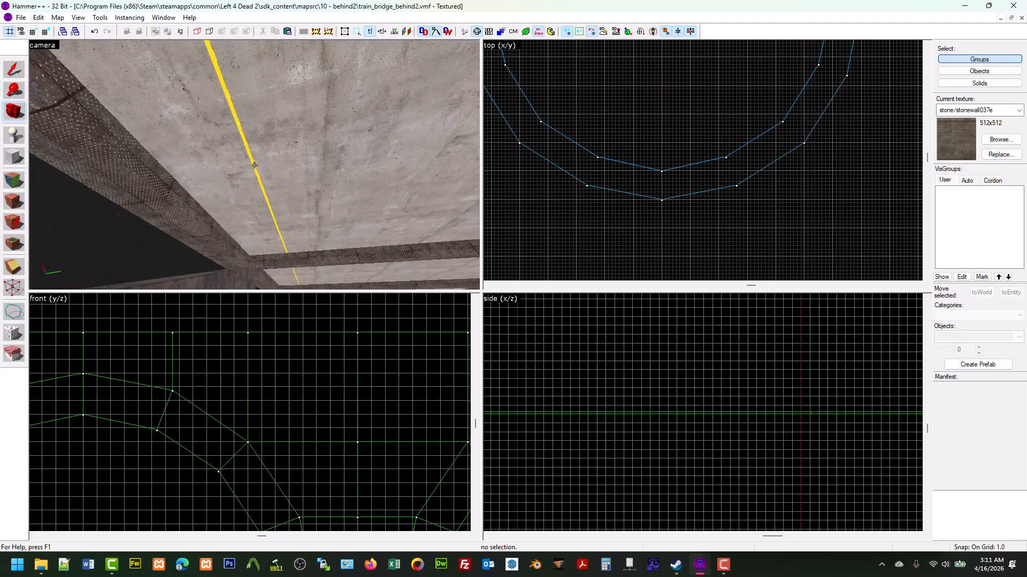
pyautogui.press('z')
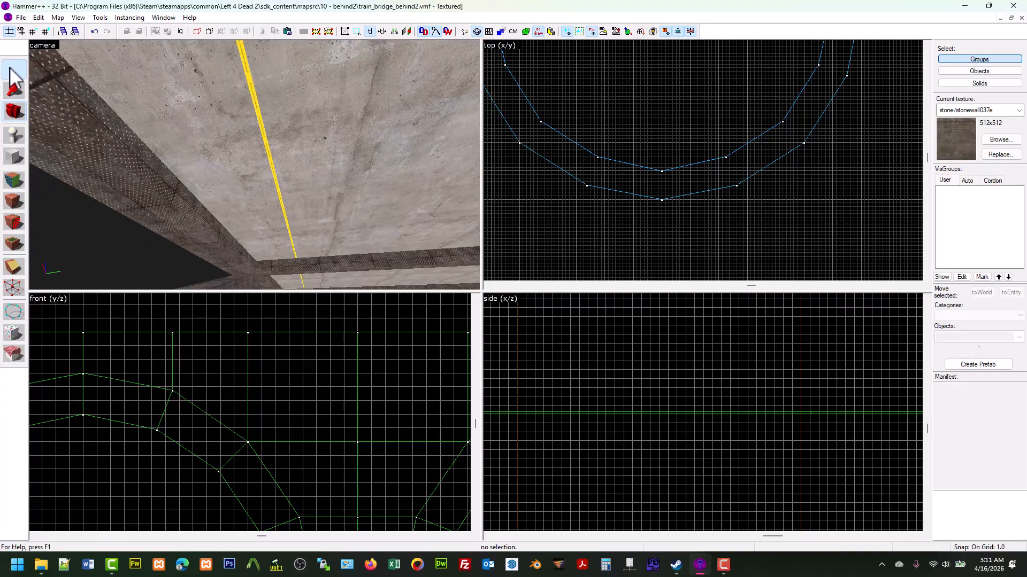
pyautogui.scroll(6, 615, 185)
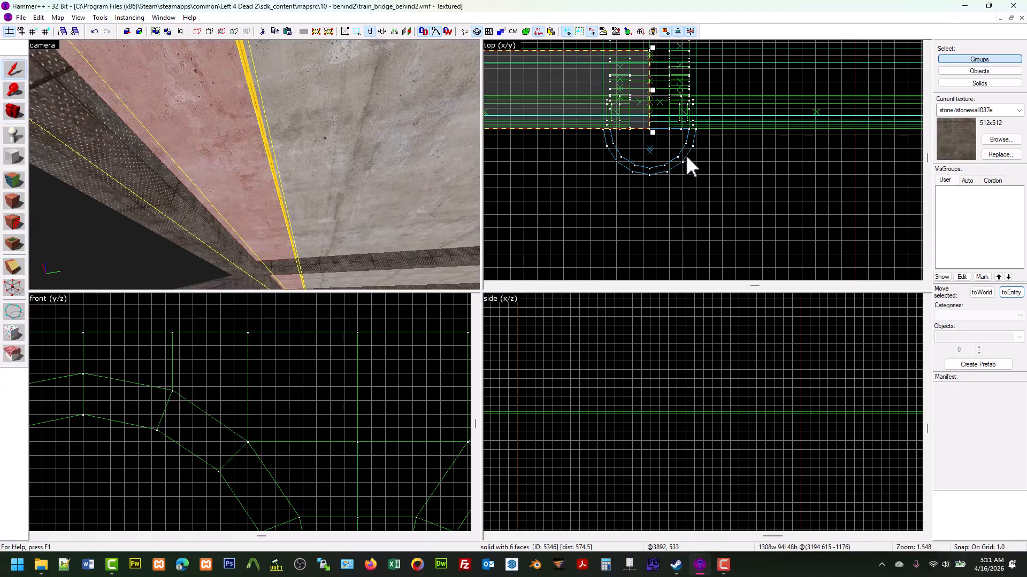
pyautogui.scroll(3, 570, 152)
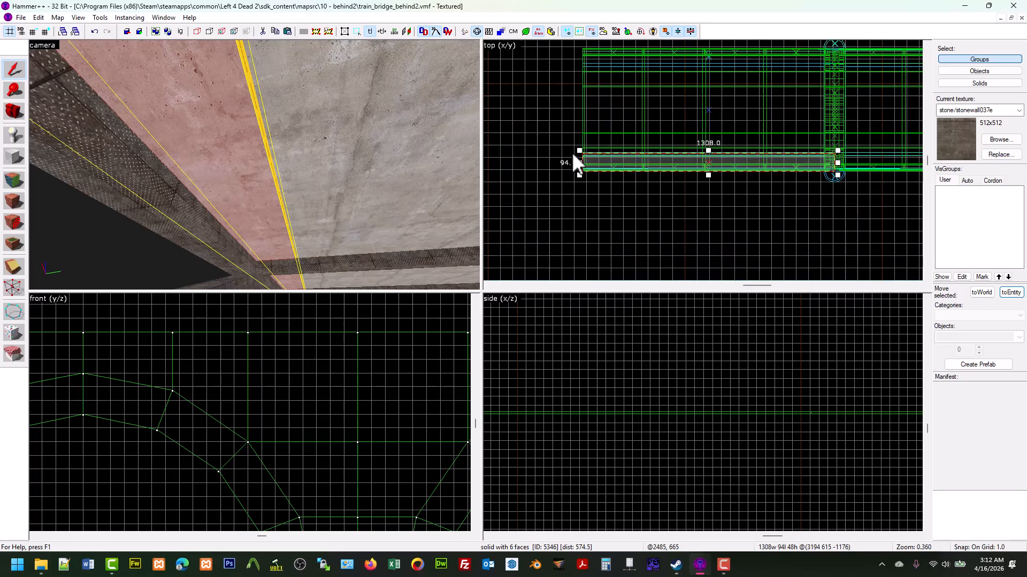
pyautogui.press('z')
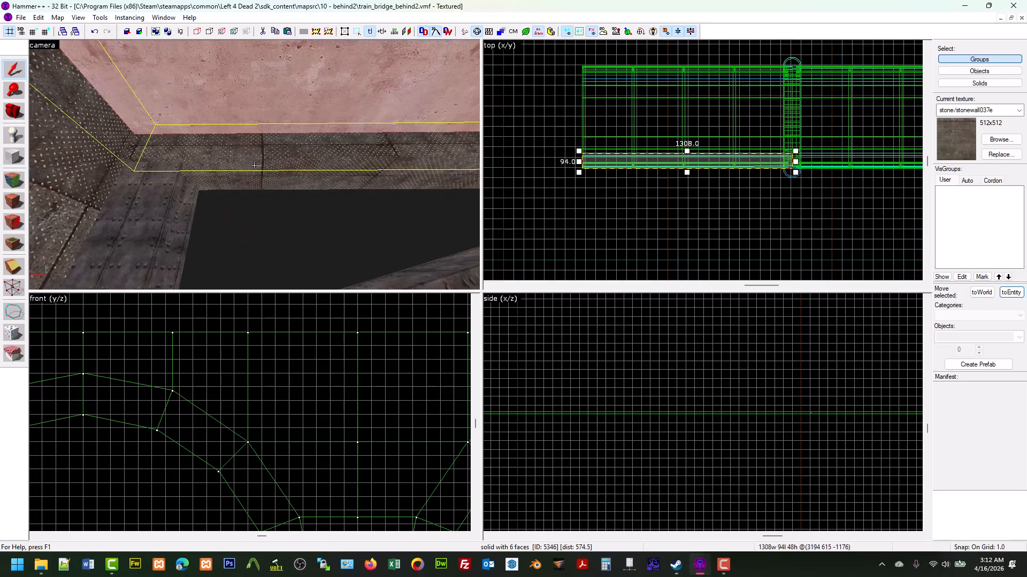
pyautogui.click(254, 165)
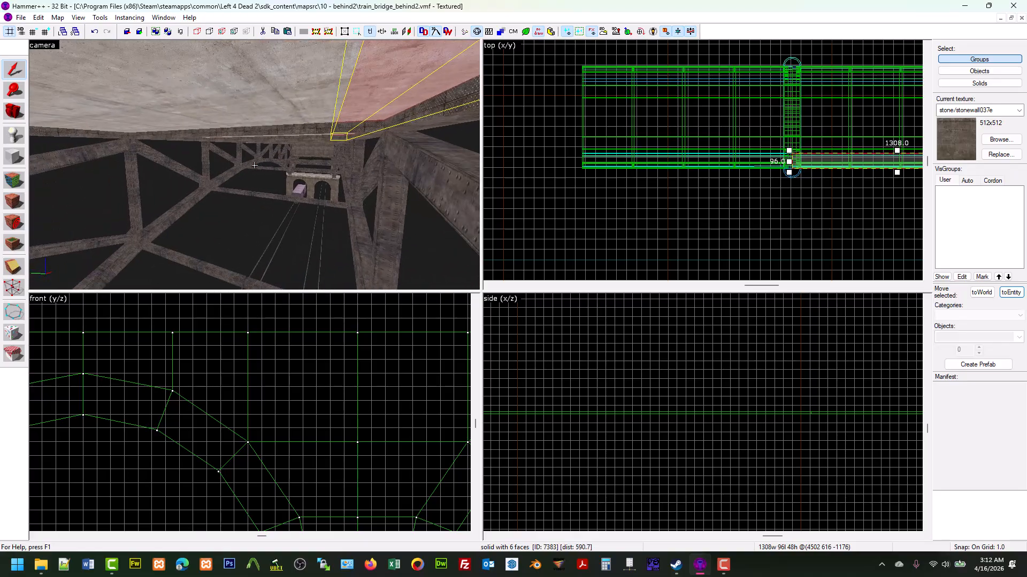
# Follow the bridge underside to the next pier and compare the widths of the two deck-edge slabs that meet there
pyautogui.press('w')
pyautogui.press('w')
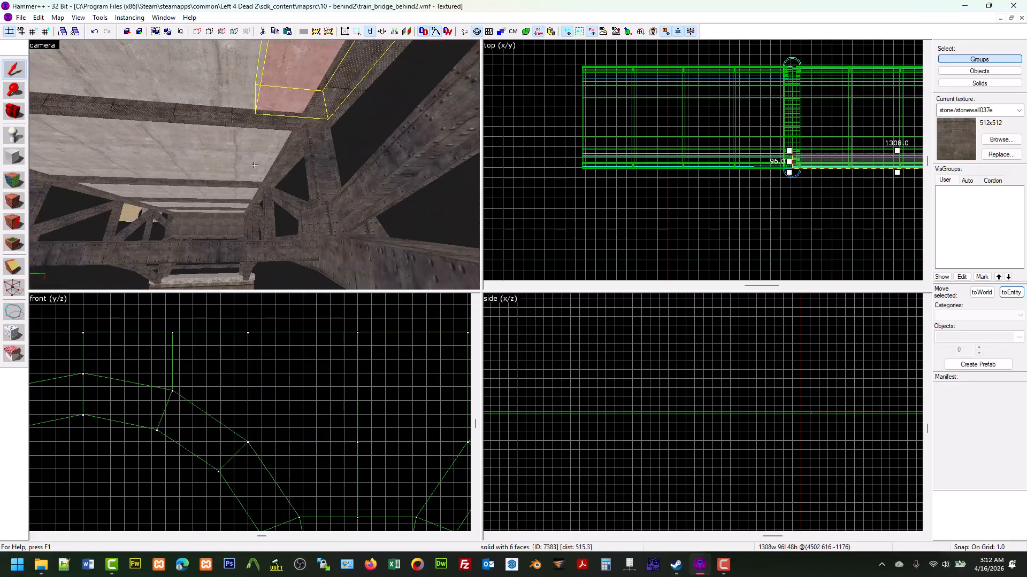
pyautogui.press('z')
pyautogui.scroll(-2, 559, 219)
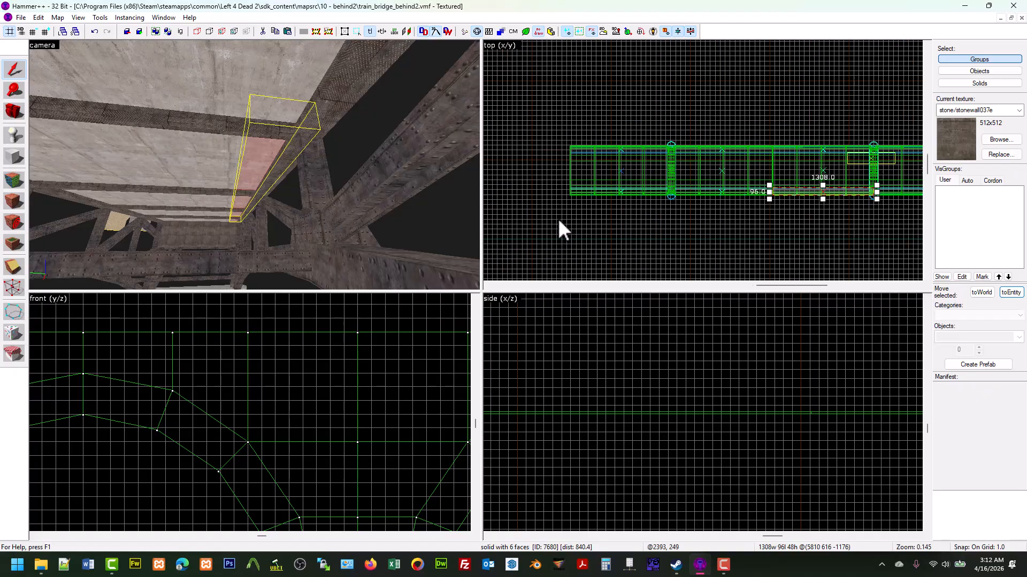
pyautogui.press('z')
pyautogui.press('w')
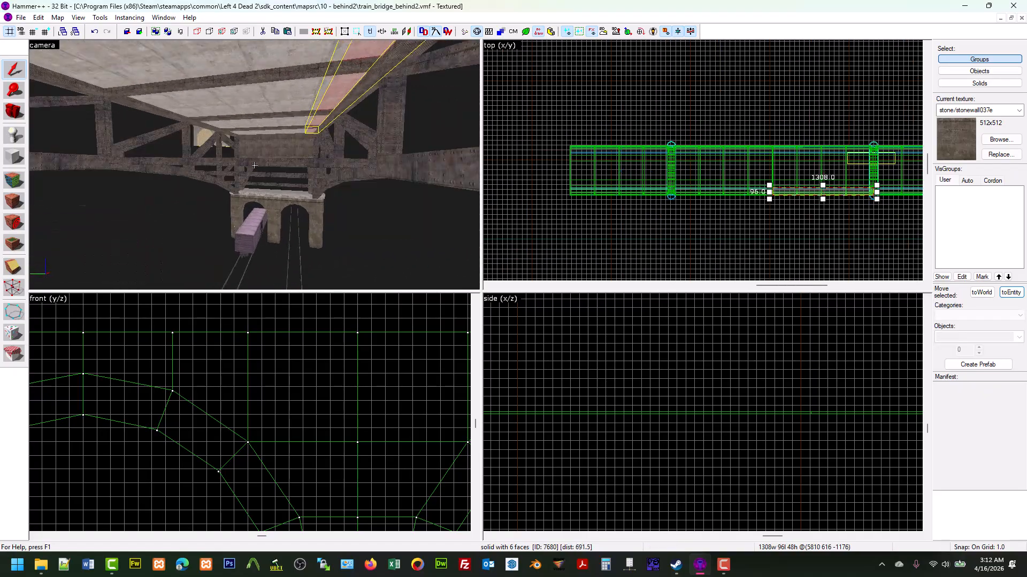
pyautogui.press('w')
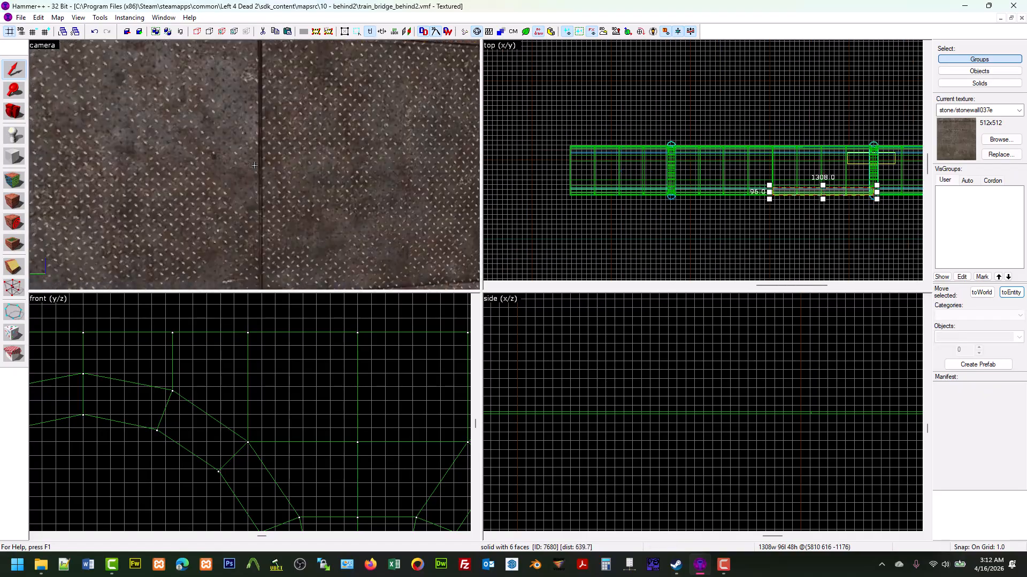
pyautogui.press('z')
pyautogui.click(291, 170)
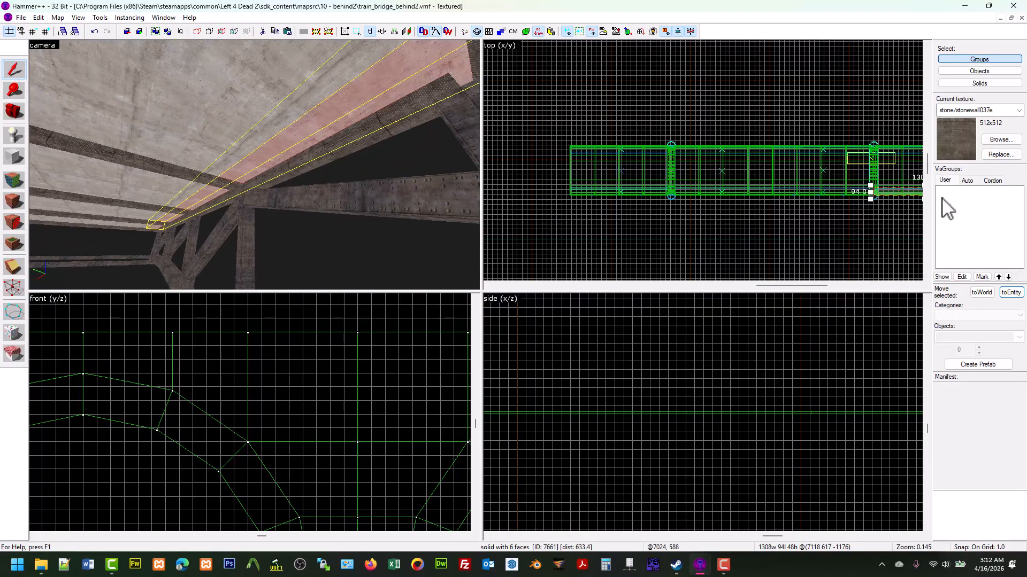
pyautogui.scroll(10, 886, 198)
pyautogui.scroll(10, 843, 184)
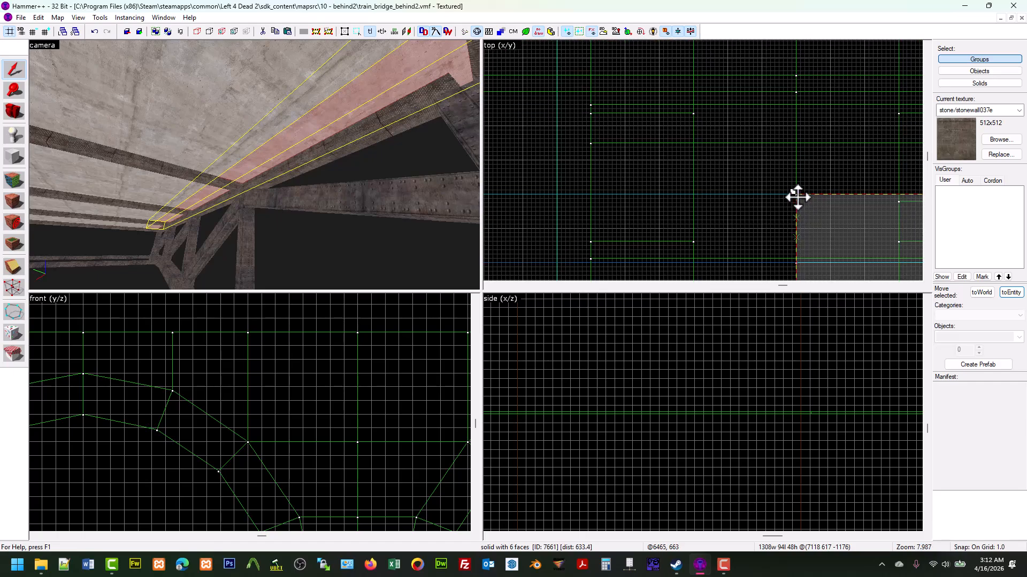
# Reselect the middle-span slab at the second pier and check its outer corner against the adjoining slab in the top view
pyautogui.press('z')
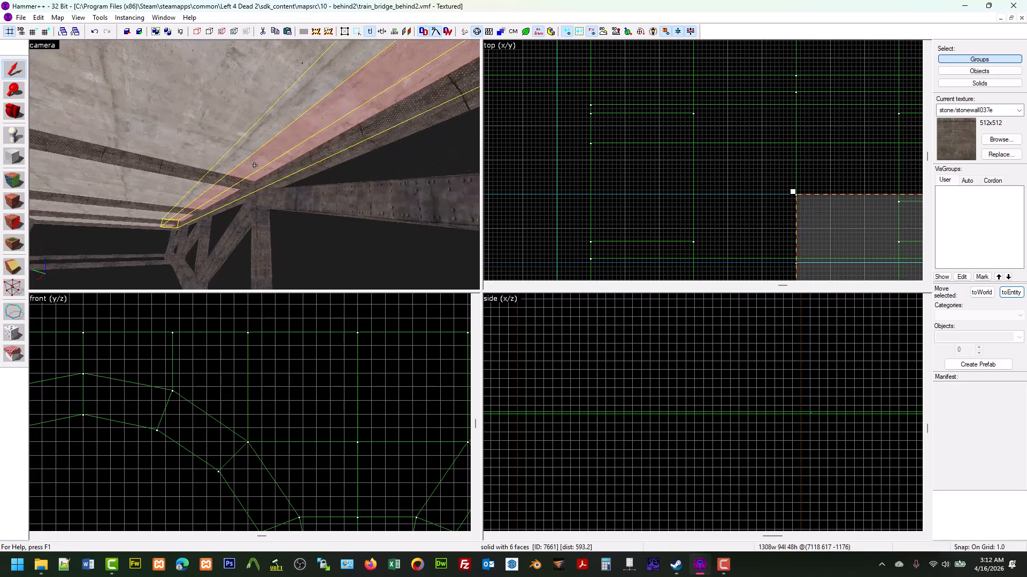
pyautogui.press('w')
pyautogui.press('w')
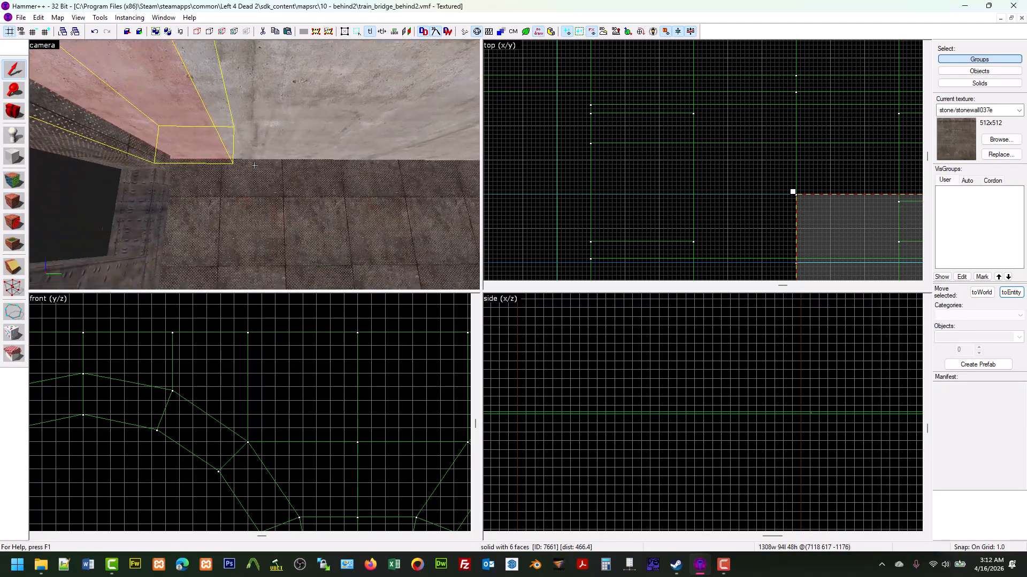
pyautogui.click(254, 166)
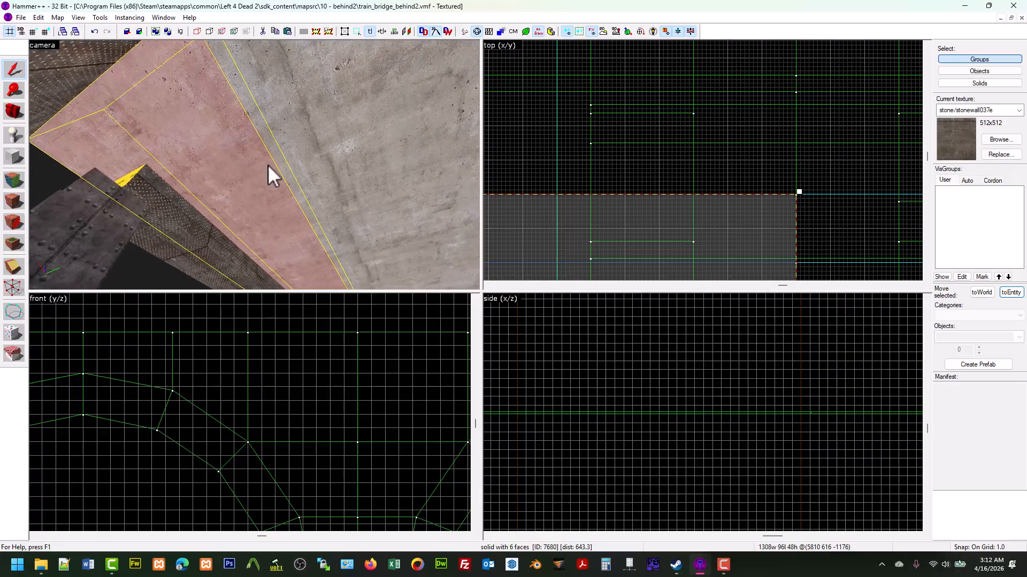
pyautogui.scroll(-15, 695, 138)
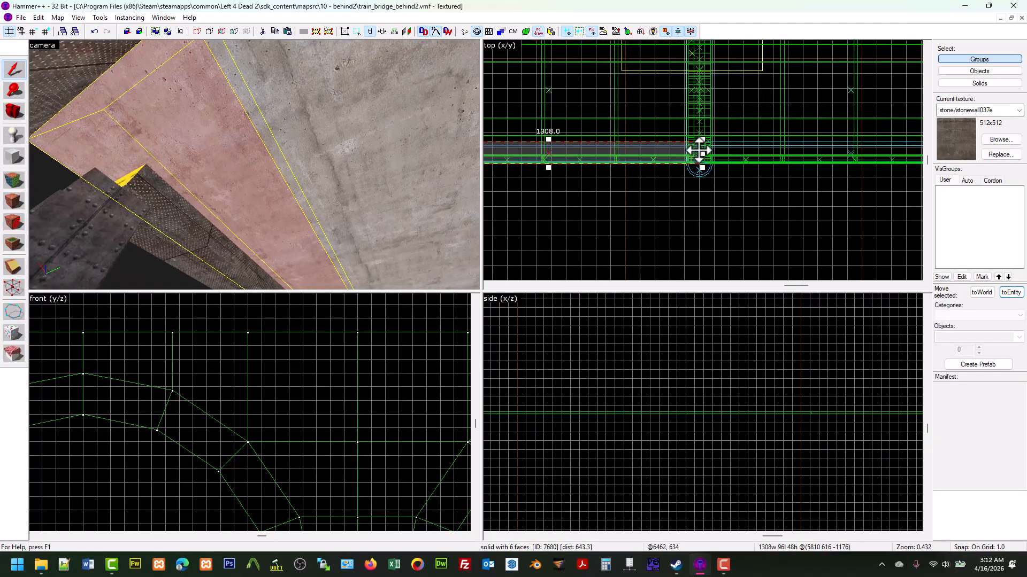
pyautogui.scroll(12, 698, 152)
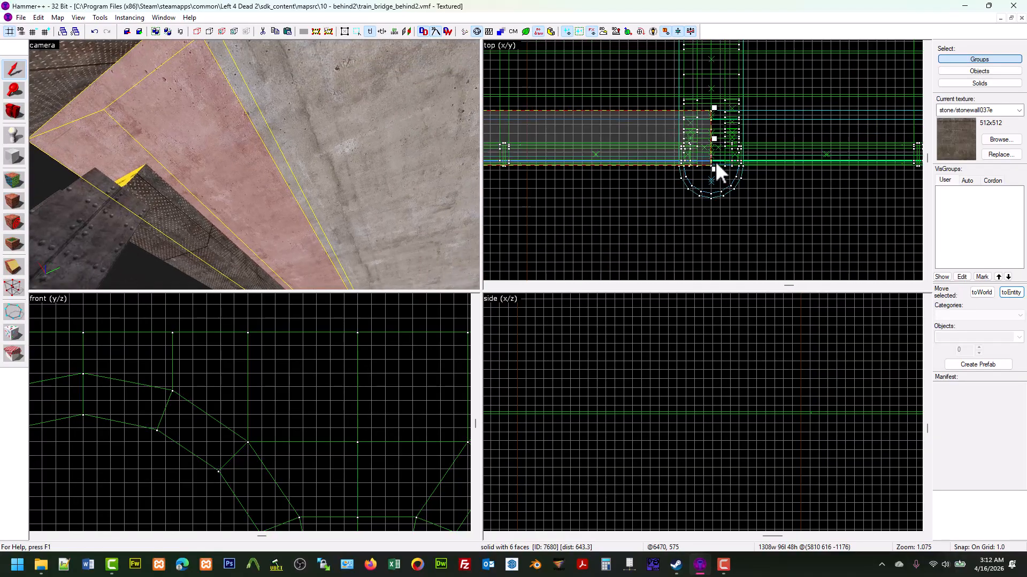
pyautogui.scroll(11, 711, 168)
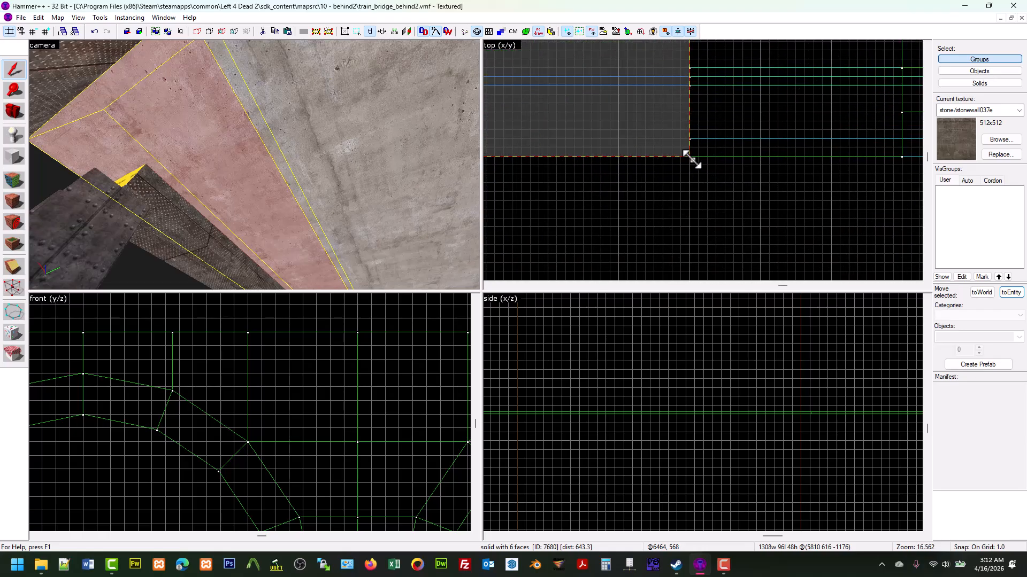
# Examine the joint between the deck-edge slabs and the plated girders from outside and beneath the bridge
pyautogui.press('z')
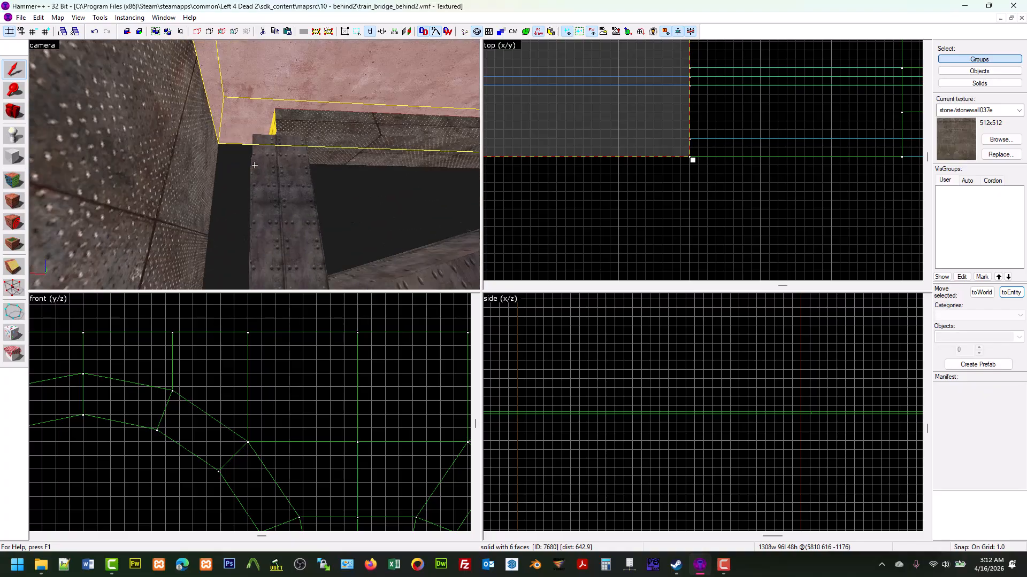
pyautogui.press('w')
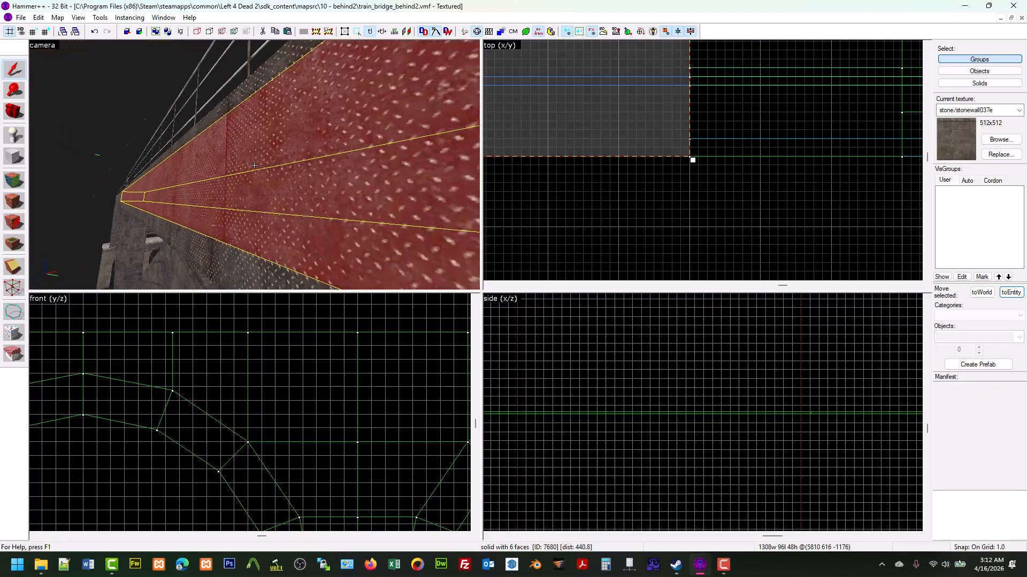
pyautogui.press('a')
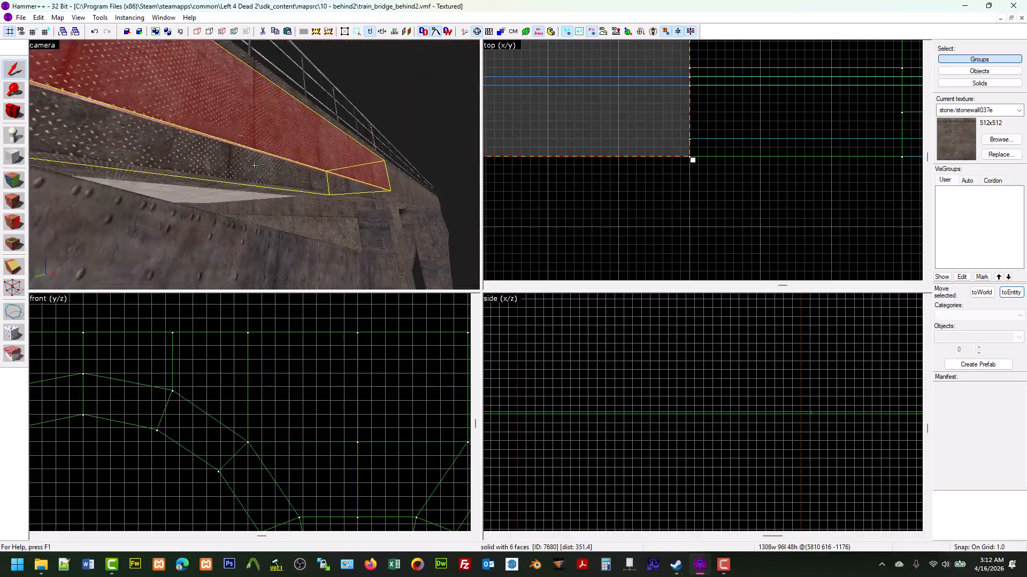
pyautogui.press('w')
pyautogui.press('w')
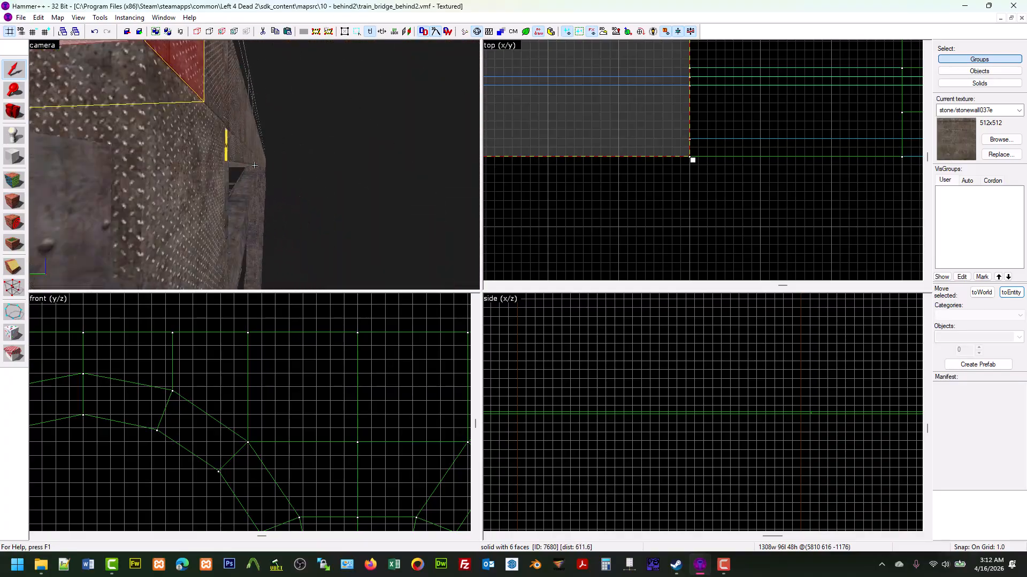
pyautogui.press('w')
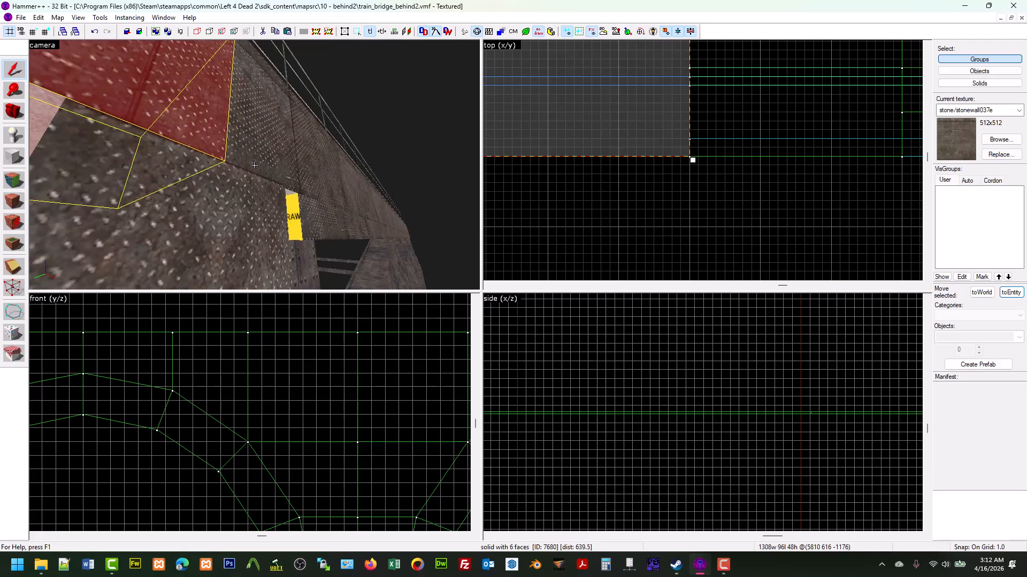
pyautogui.press('s')
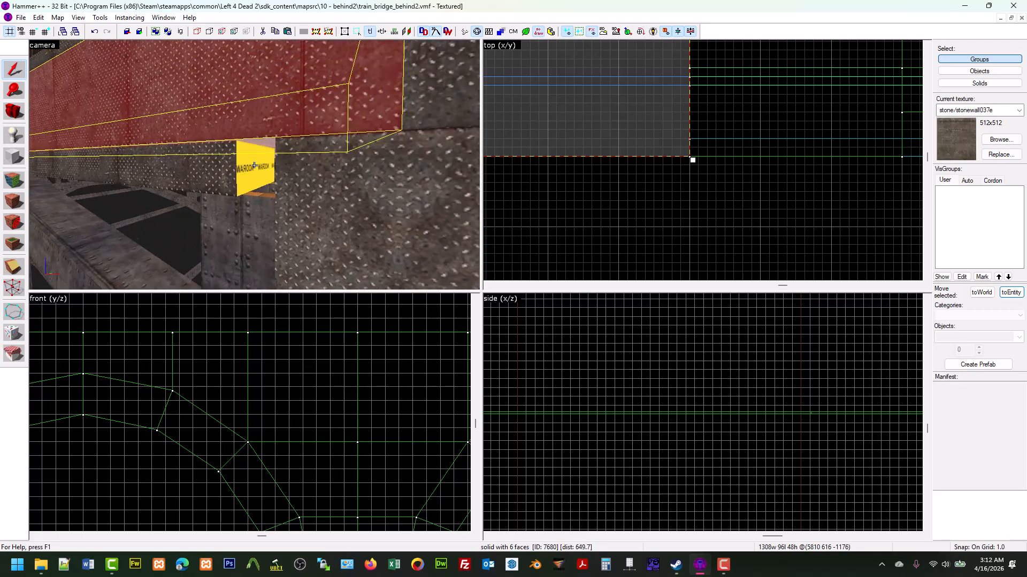
pyautogui.press('w')
pyautogui.press('w')
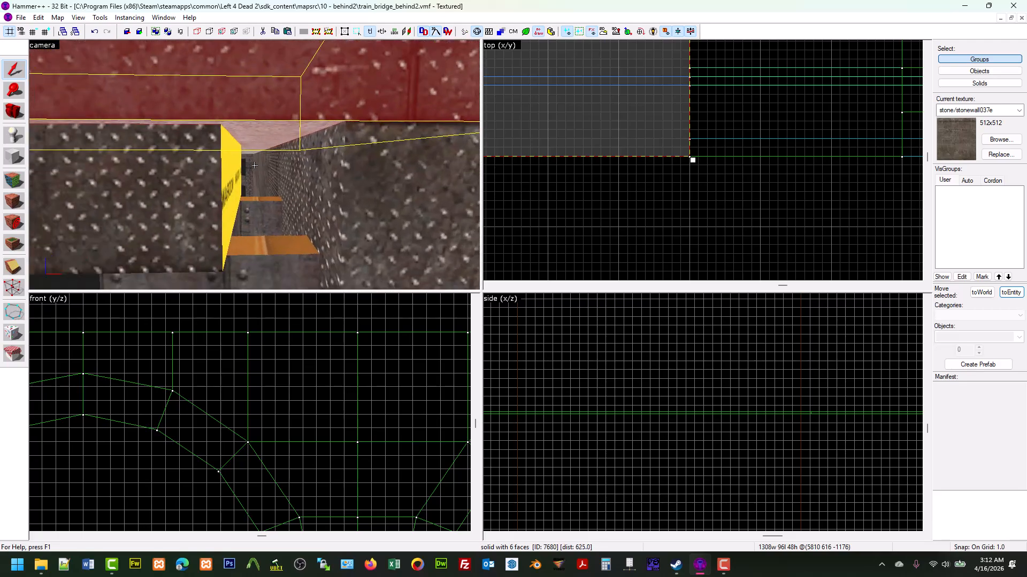
# Select the narrower deck-edge slab beyond the second pier and extend its outer edge to Y 568, flush with the neighbouring slab
pyautogui.click(254, 165)
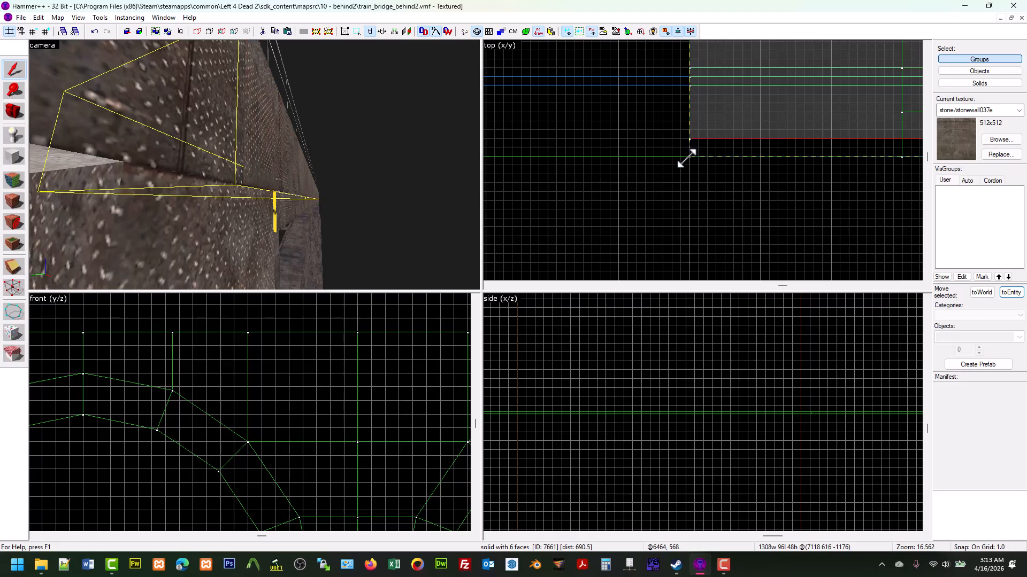
pyautogui.press('z')
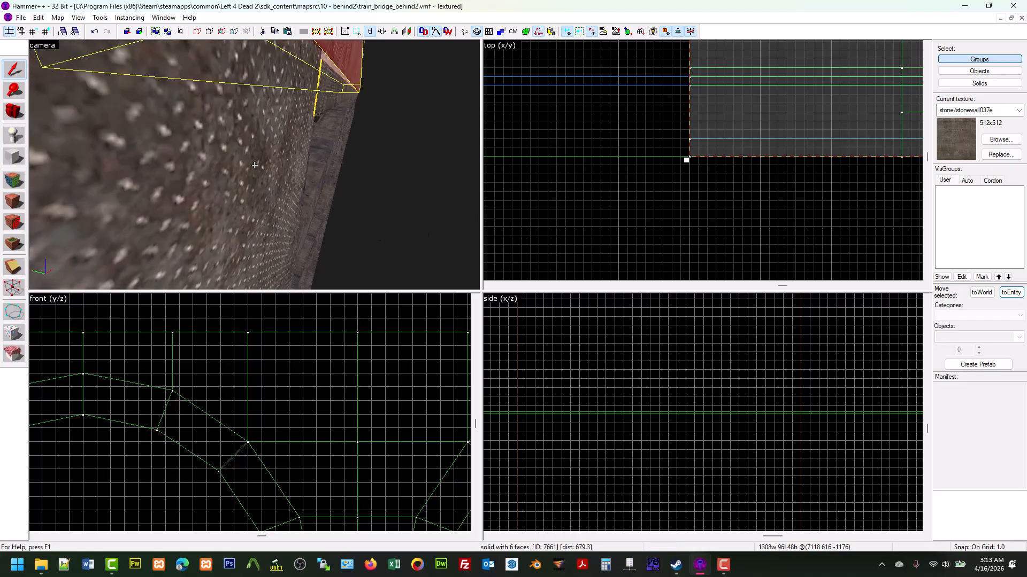
pyautogui.press('w')
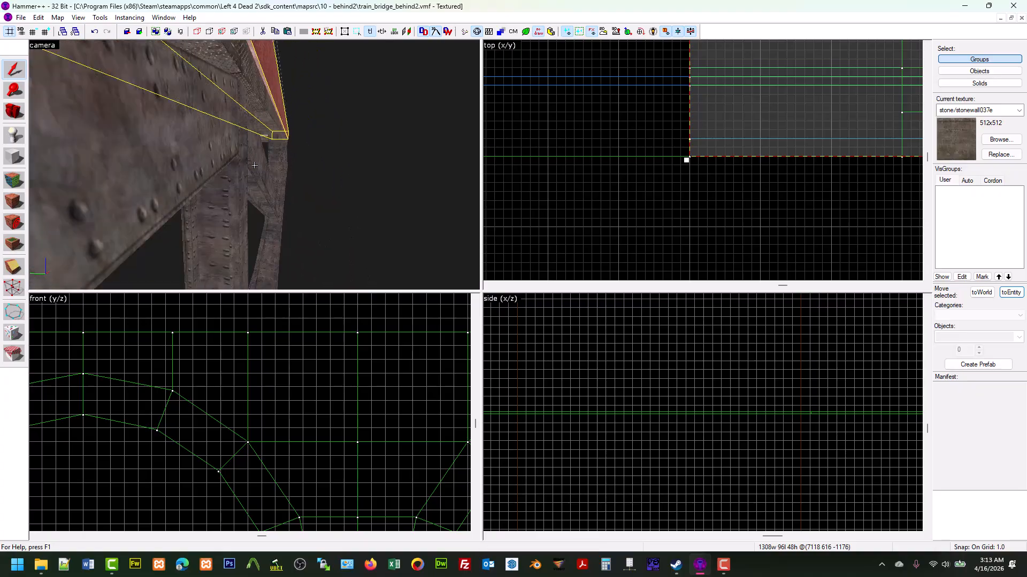
pyautogui.press('w')
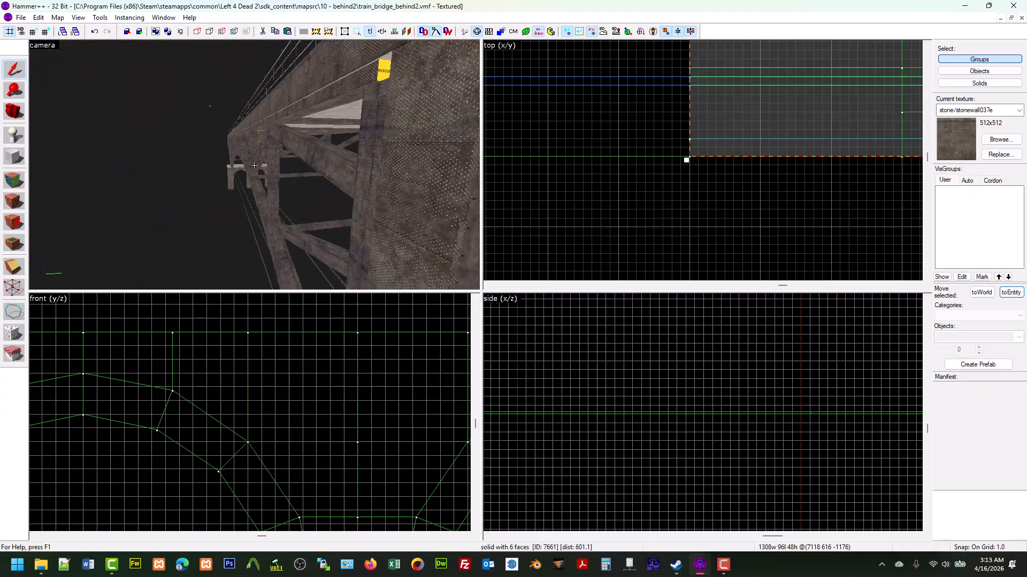
pyautogui.press('s')
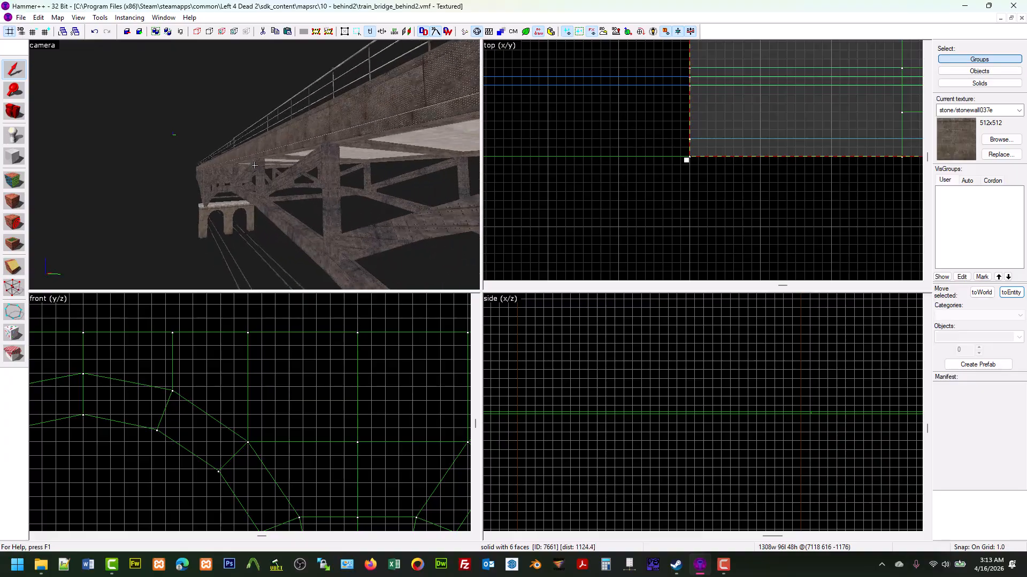
pyautogui.press('s')
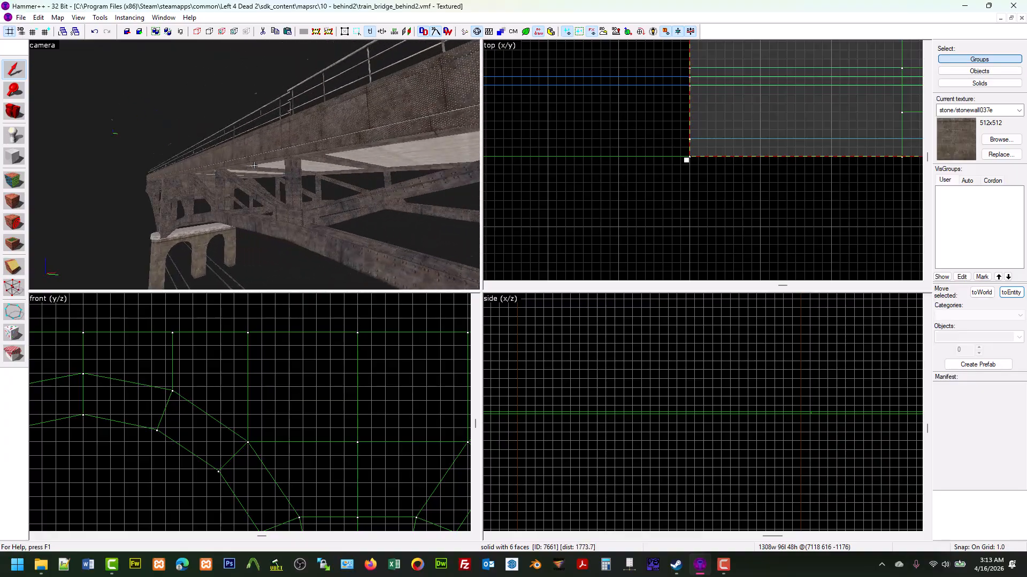
# Inspect the bridge's outer face and truss underside along the spans, ending at the girder joint above the pier
pyautogui.press('s')
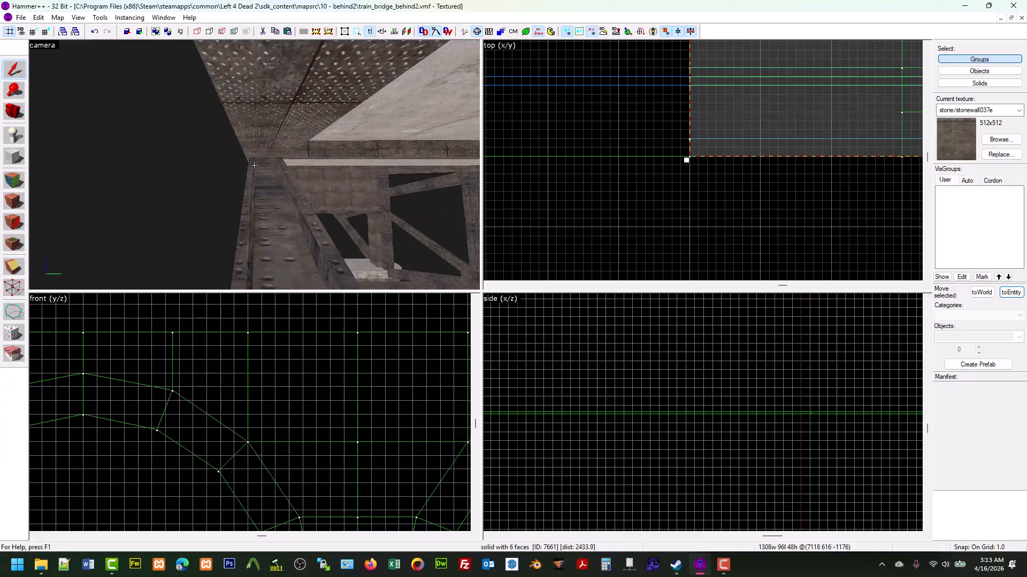
pyautogui.press('s')
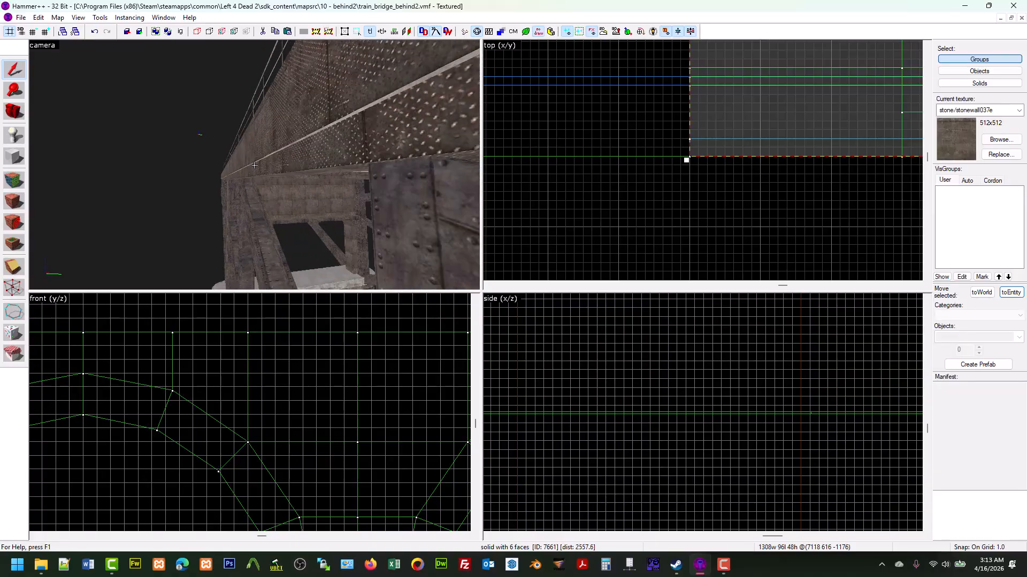
pyautogui.press('s')
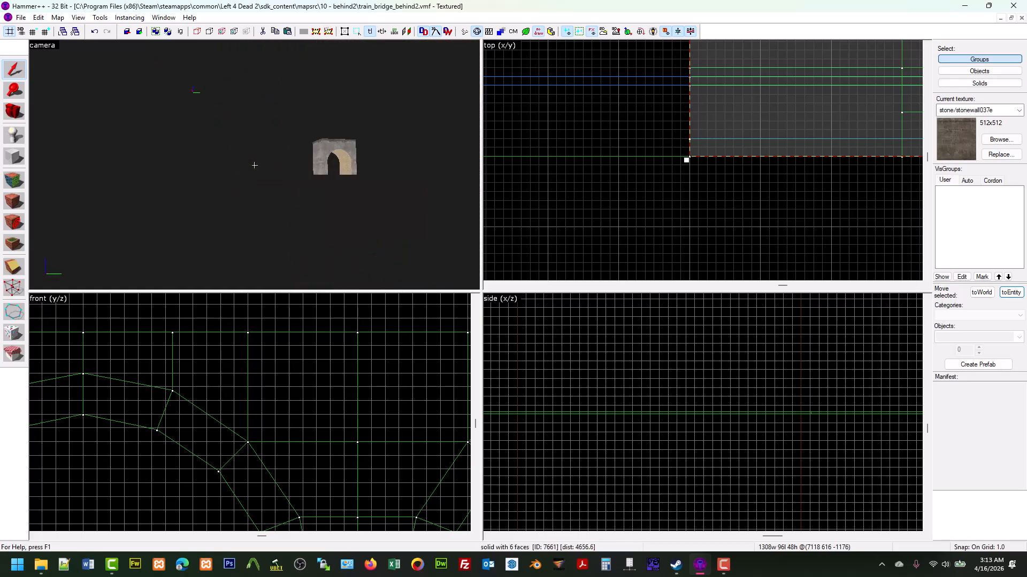
pyautogui.press('w')
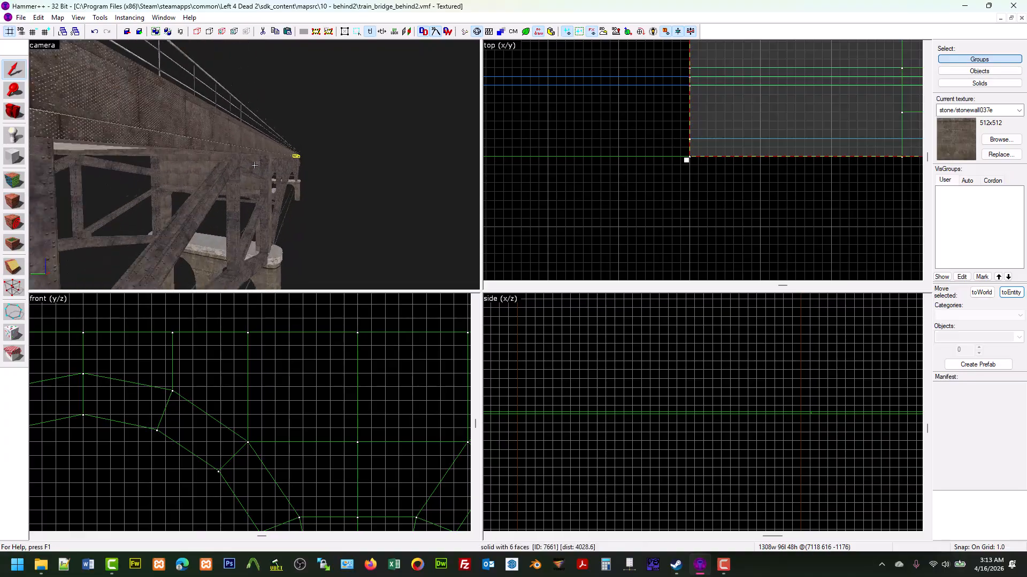
pyautogui.press('w')
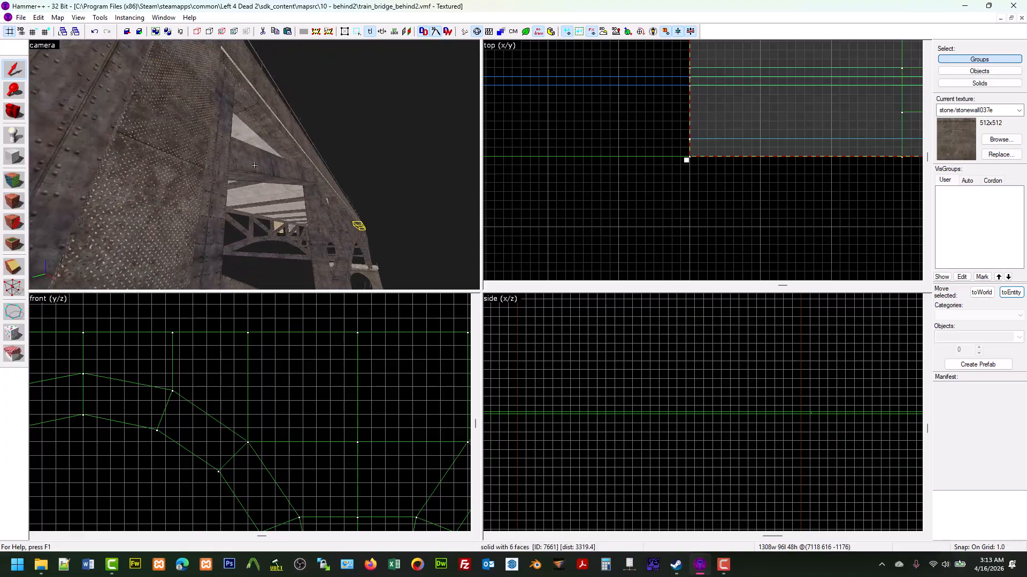
pyautogui.press('s')
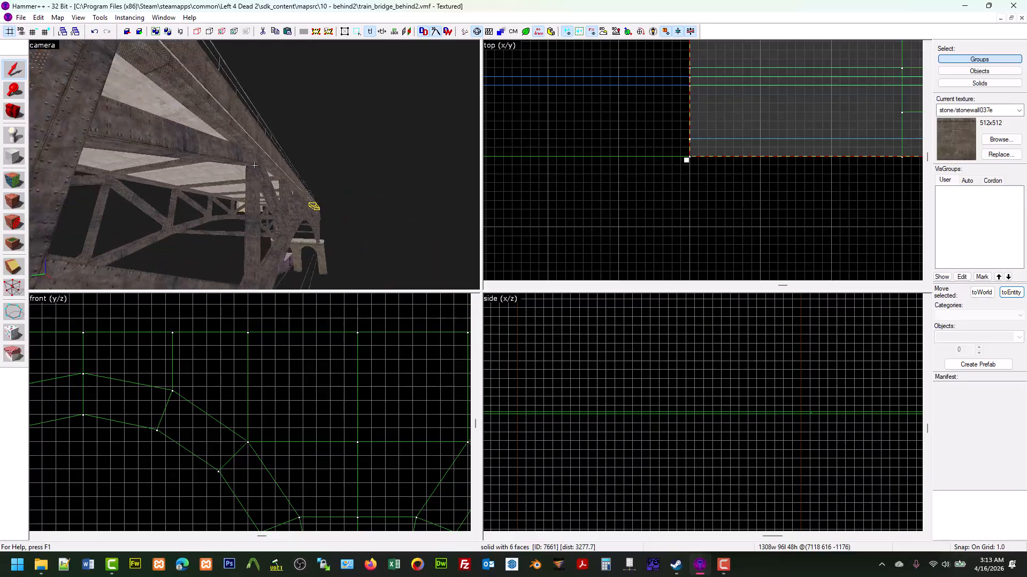
pyautogui.press('w')
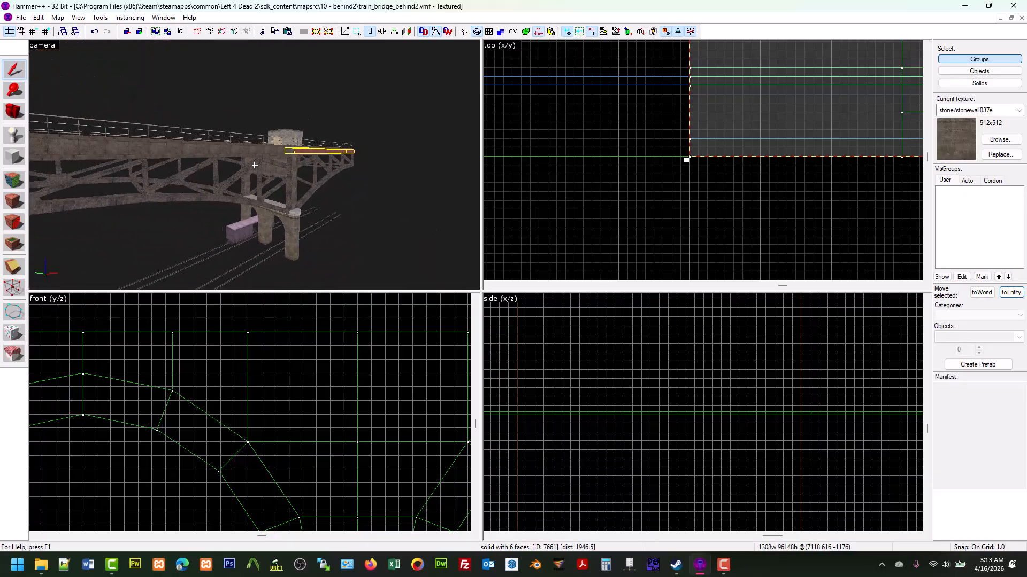
pyautogui.press('w')
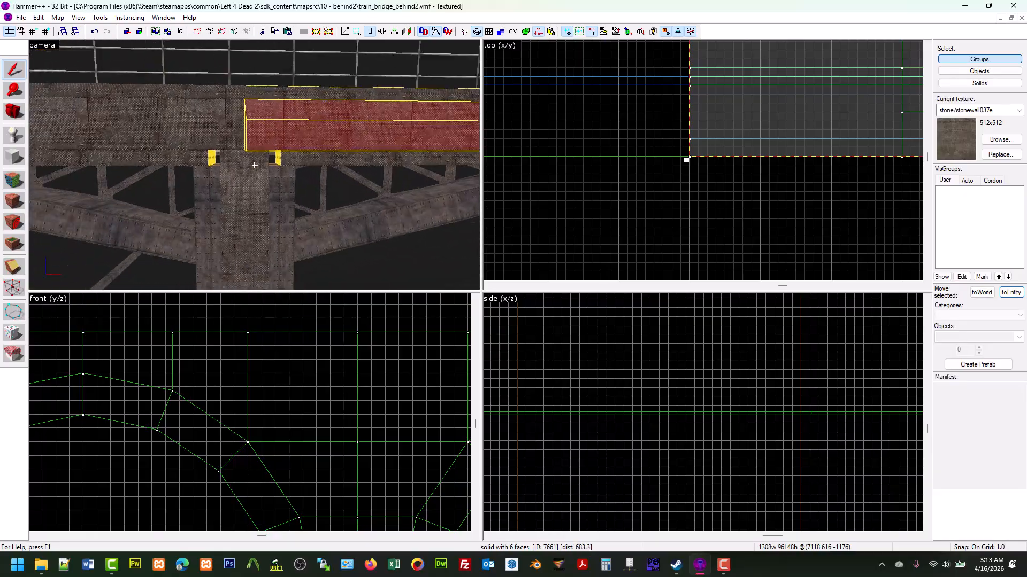
pyautogui.press('w')
pyautogui.press('a')
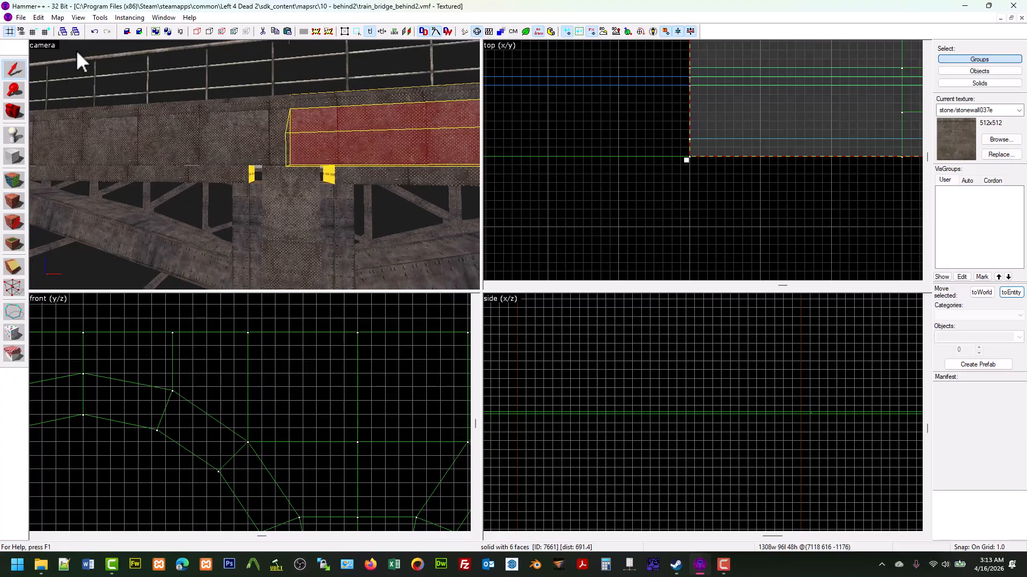
# Clear the slab selection and save the map
pyautogui.press('Escape')
pyautogui.click(21, 17)
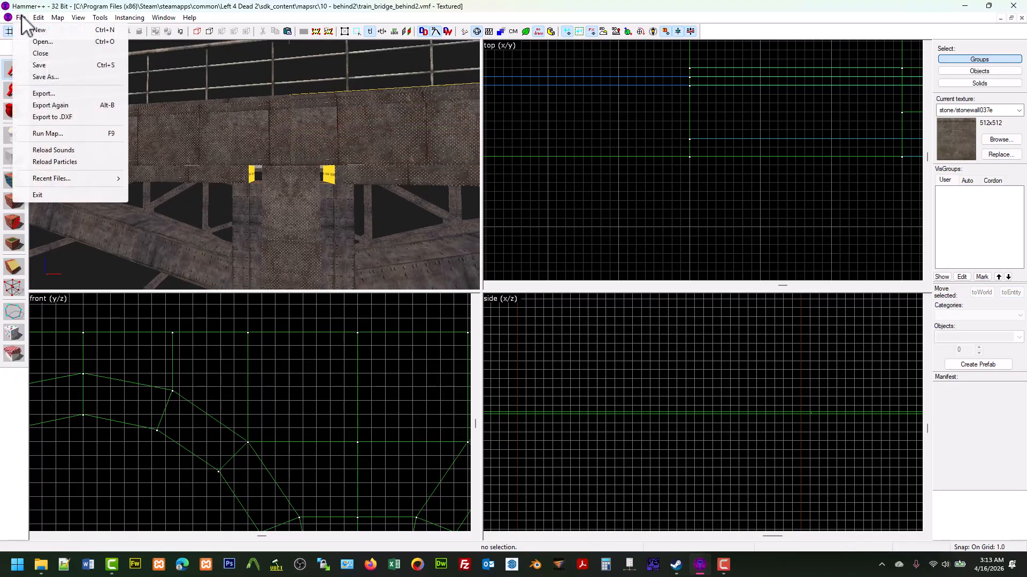
pyautogui.click(46, 65)
# Move the func_detail truss to world, exclude the two horizontal beams beside the pier post, and tie the remaining solids back to func_detail
pyautogui.click(208, 165)
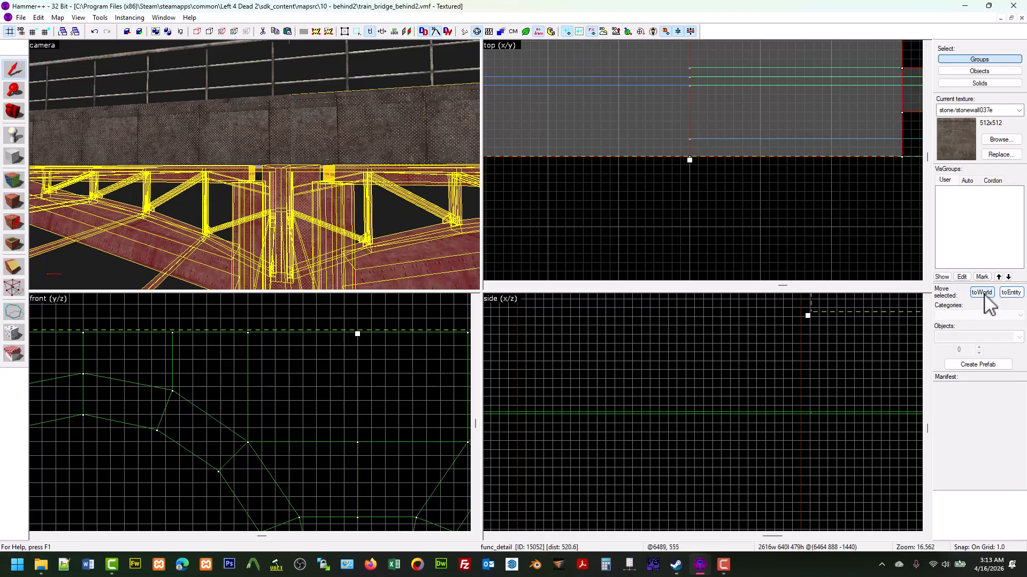
pyautogui.keyDown('ctrl'); pyautogui.click(233, 174); pyautogui.keyUp('ctrl')
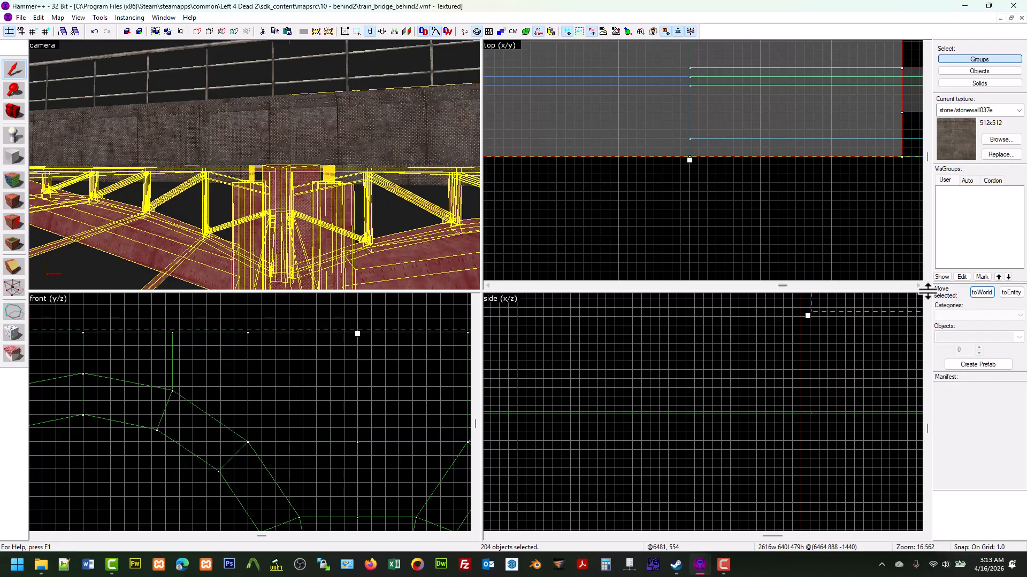
pyautogui.click(1012, 293)
pyautogui.click(620, 408)
pyautogui.click(588, 408)
pyautogui.click(591, 377)
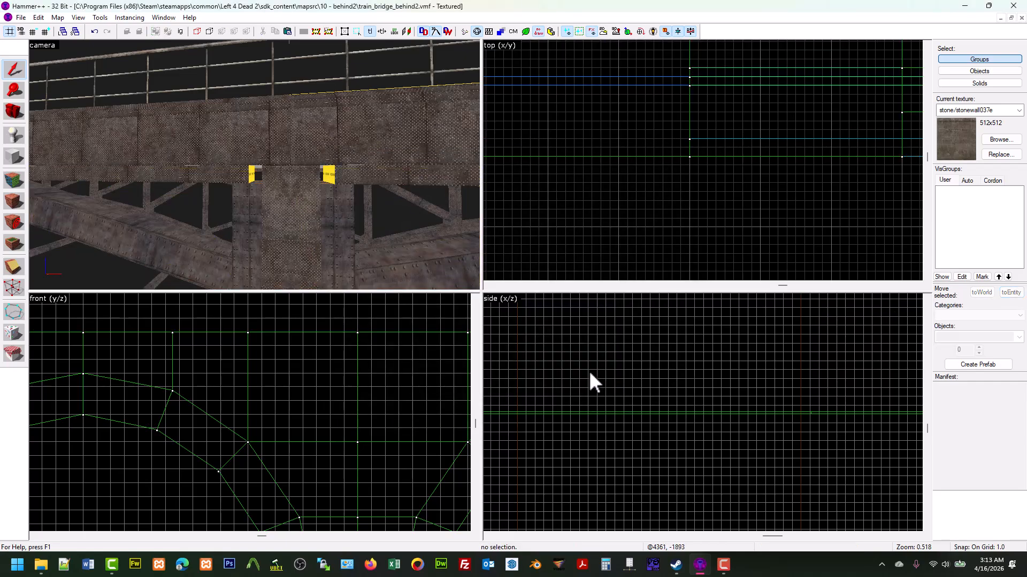
# Extend the horizontal beams on both sides of the pier 12 units inward to the central post, making each 1284 units long
pyautogui.scroll(-8, 556, 192)
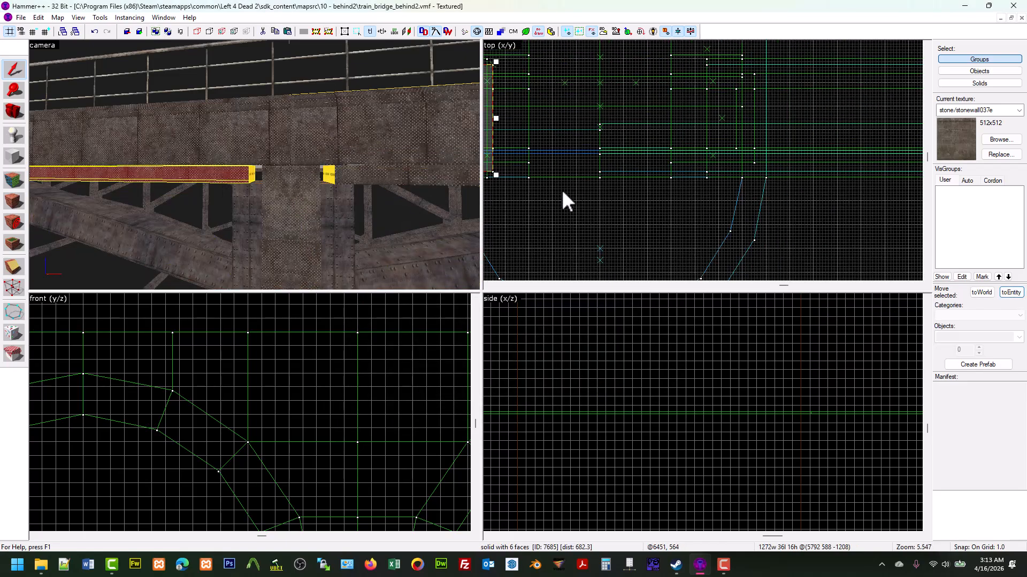
pyautogui.scroll(6, 572, 170)
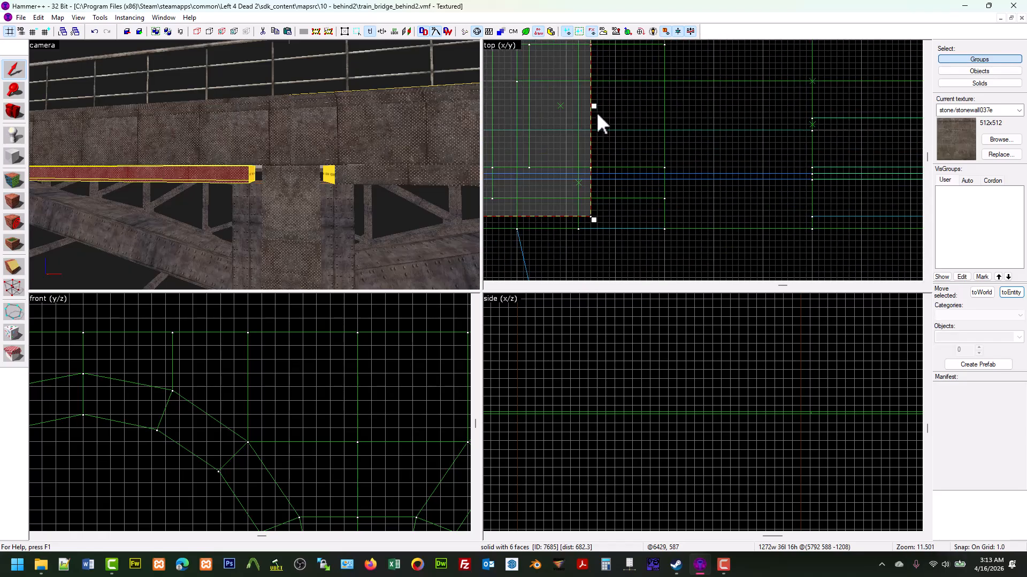
pyautogui.moveTo(594, 107); pyautogui.dragTo(668, 111)
pyautogui.click(355, 174)
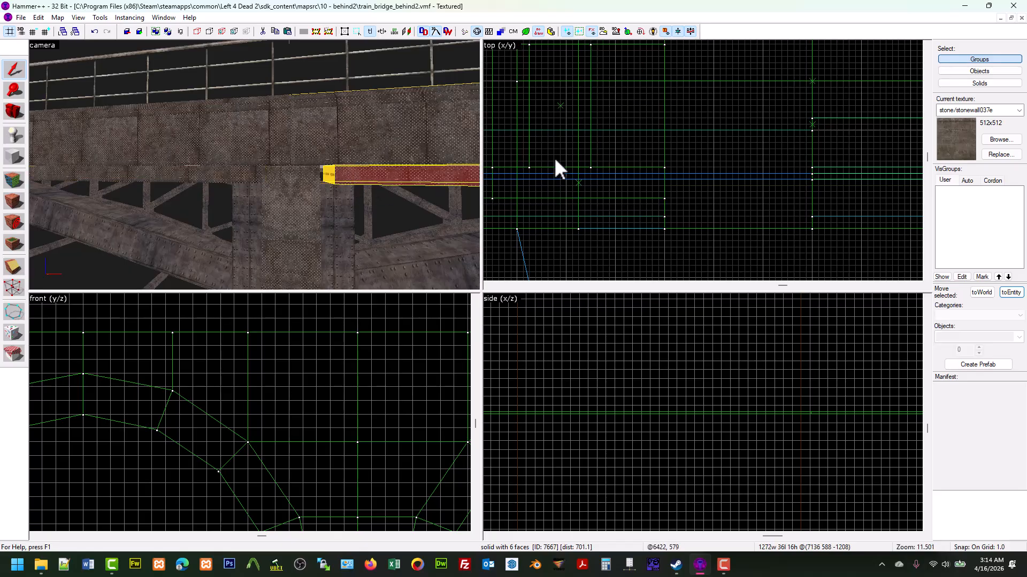
pyautogui.scroll(-4, 551, 168)
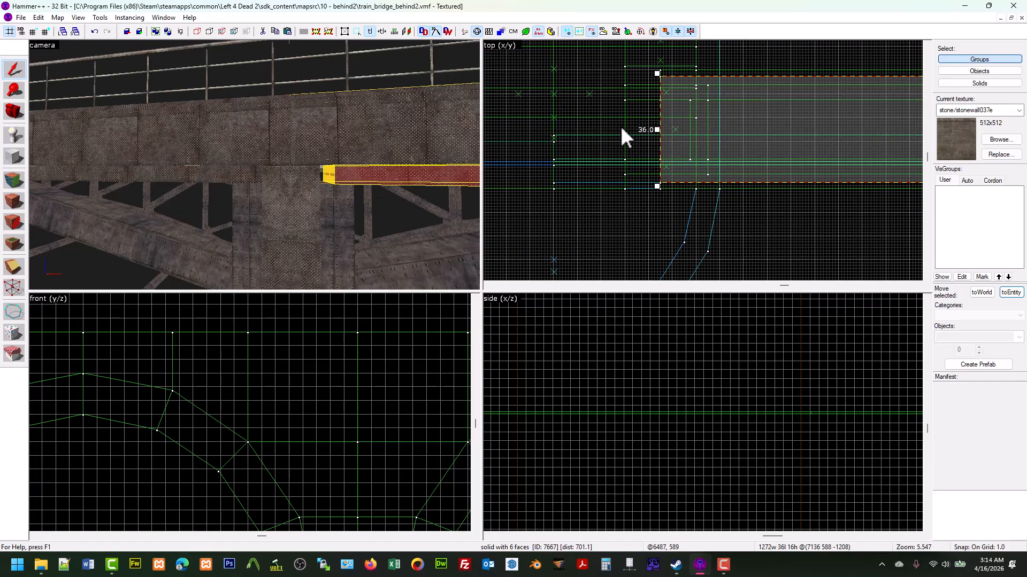
pyautogui.scroll(5, 628, 131)
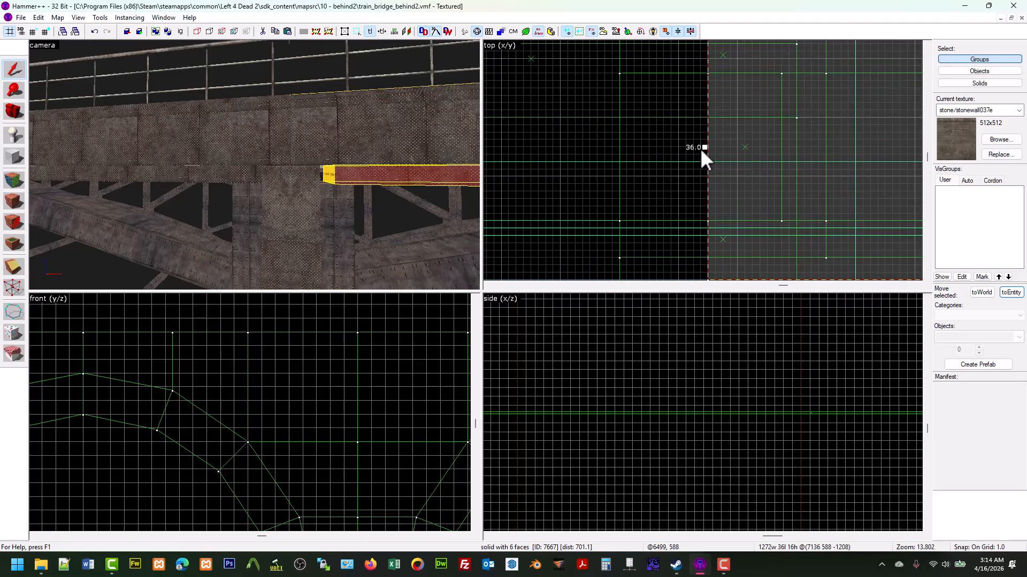
pyautogui.moveTo(702, 147); pyautogui.dragTo(615, 145)
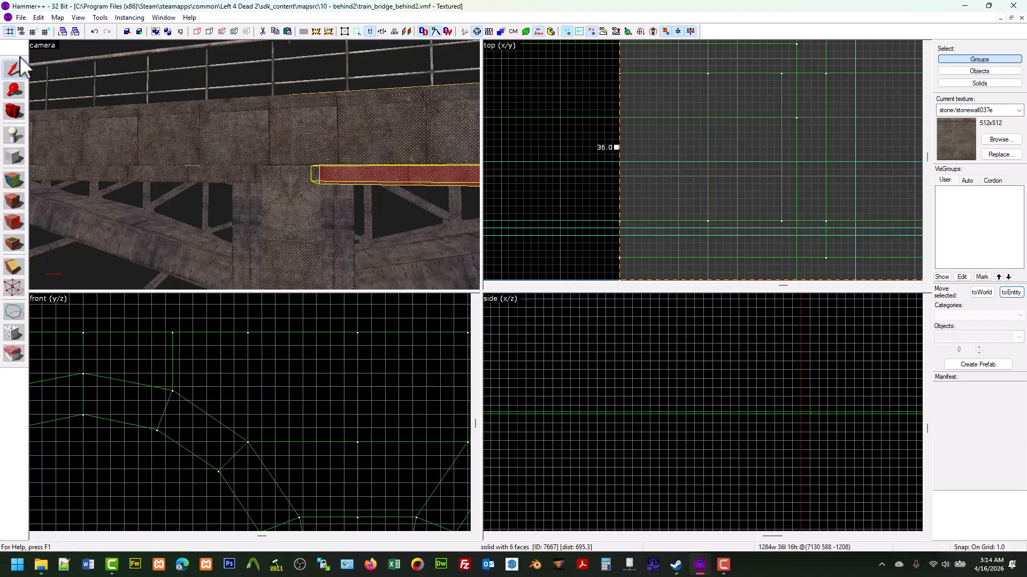
# Combine the two extended beams and the truss solids into a single func_detail entity, then clear the selection
pyautogui.keyDown('ctrl'); pyautogui.click(210, 175); pyautogui.keyUp('ctrl')
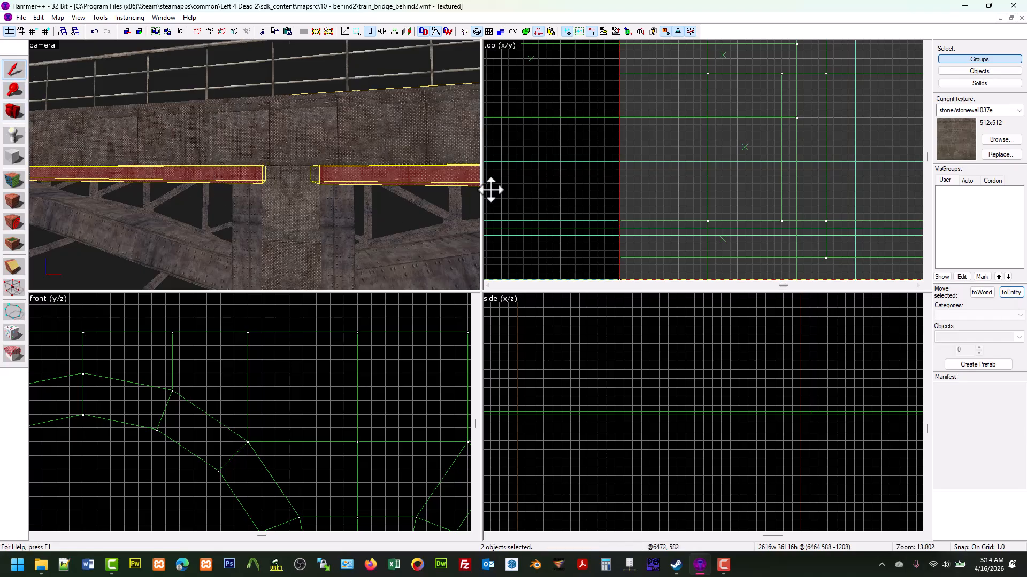
pyautogui.keyDown('ctrl'); pyautogui.click(331, 131); pyautogui.keyUp('ctrl')
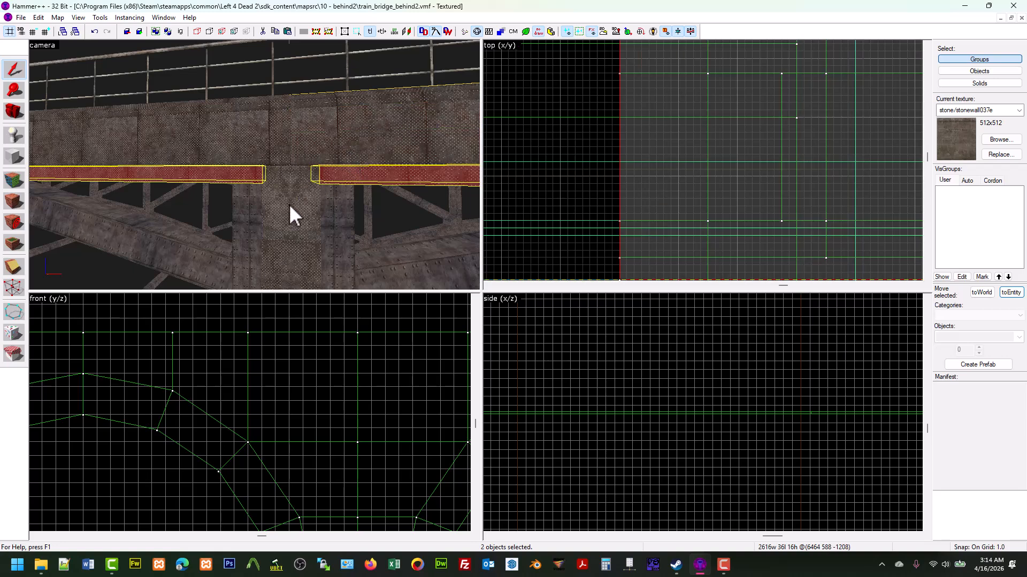
pyautogui.click(289, 205)
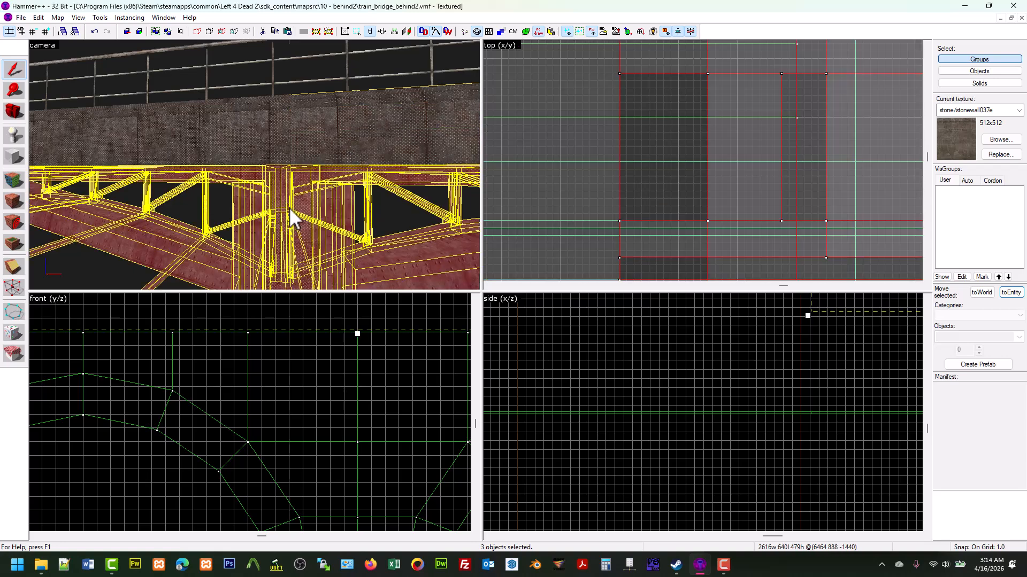
pyautogui.click(1010, 293)
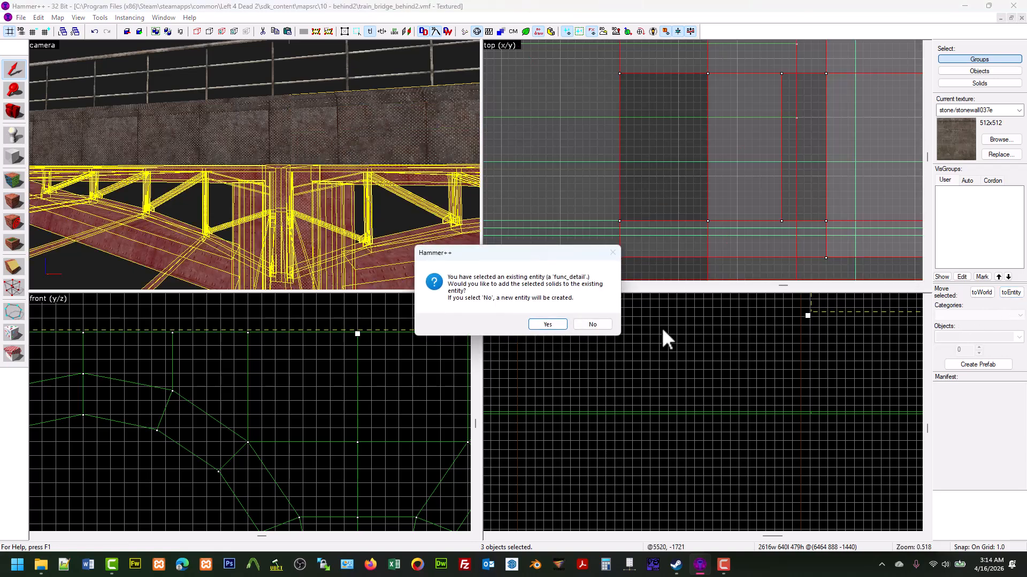
pyautogui.click(547, 325)
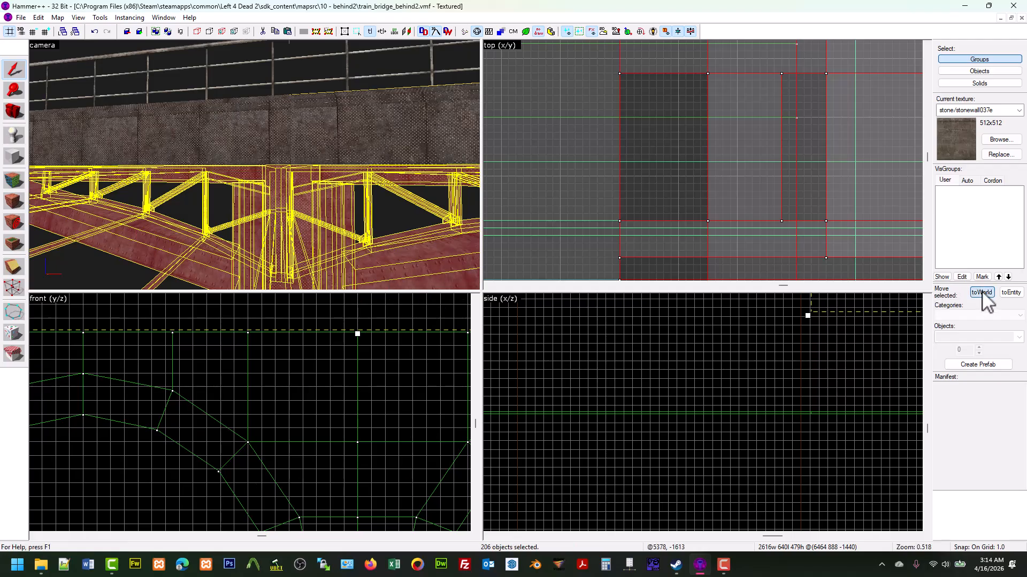
pyautogui.click(1019, 294)
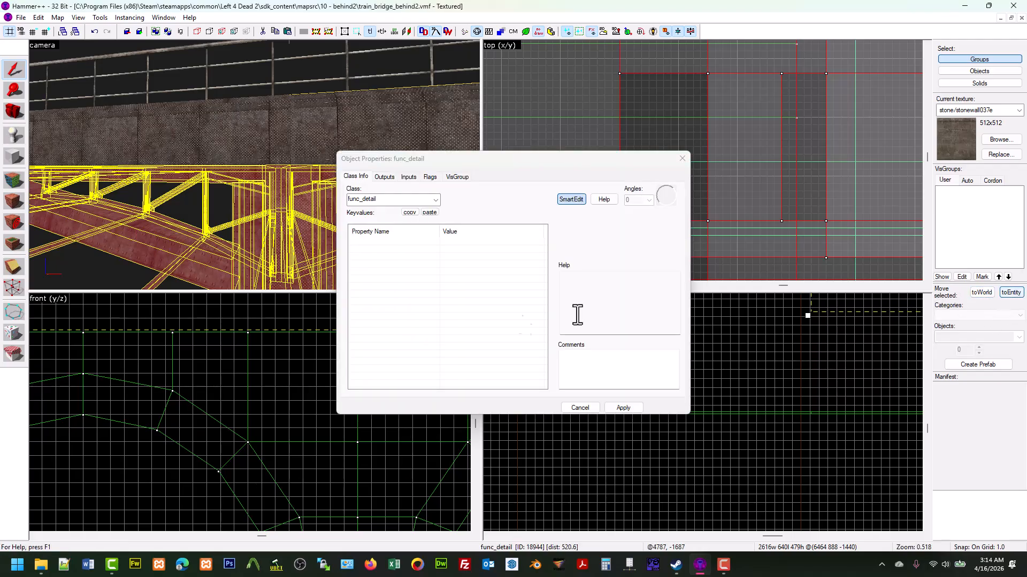
pyautogui.click(585, 409)
pyautogui.press('Escape')
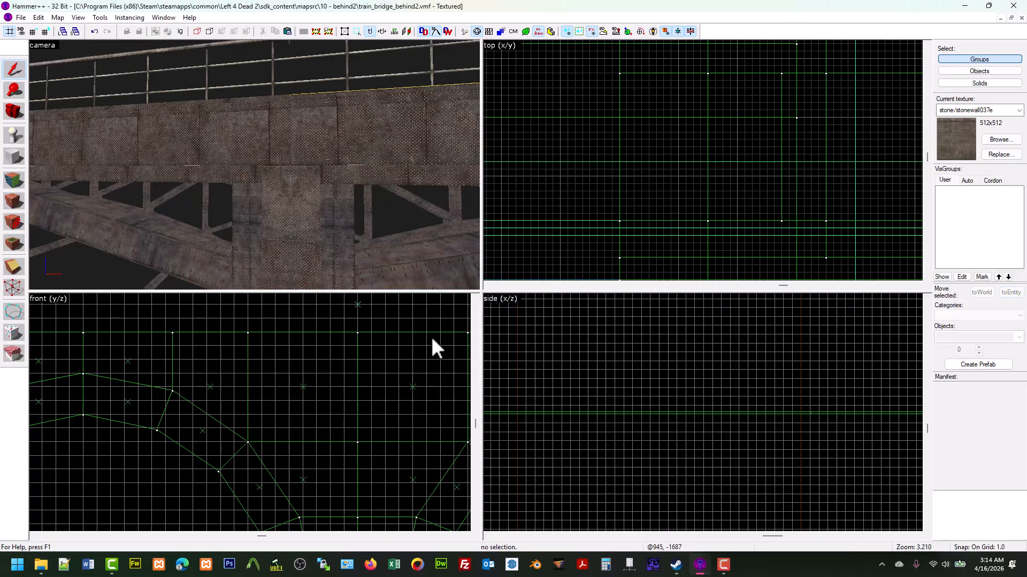
# Select the narrower deck-edge slab beneath the first span and extend its inner edge 2 units, making it 96 units wide
pyautogui.click(17, 109)
pyautogui.moveTo(255, 166); pyautogui.dragTo(254, 165)
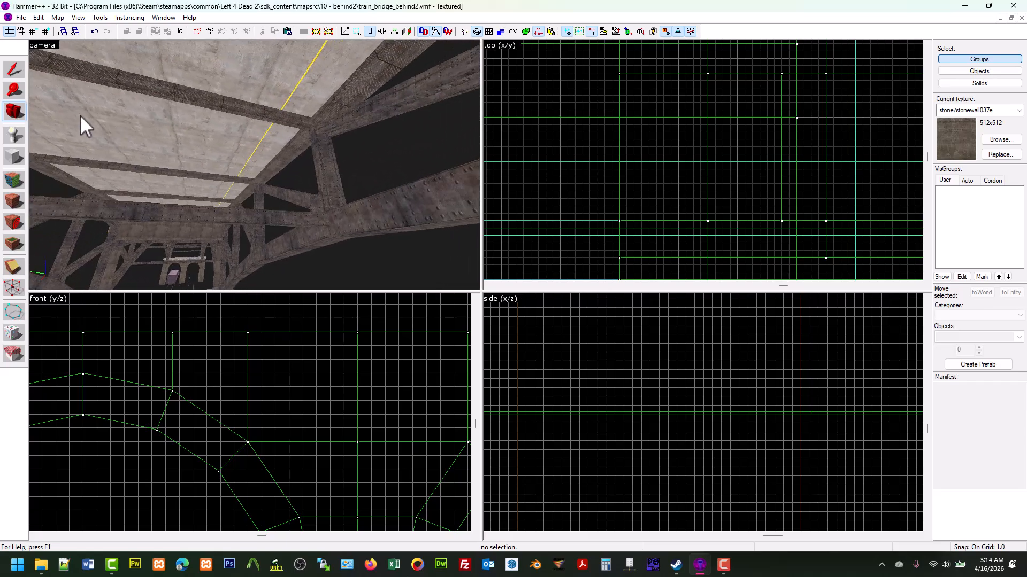
pyautogui.click(326, 89)
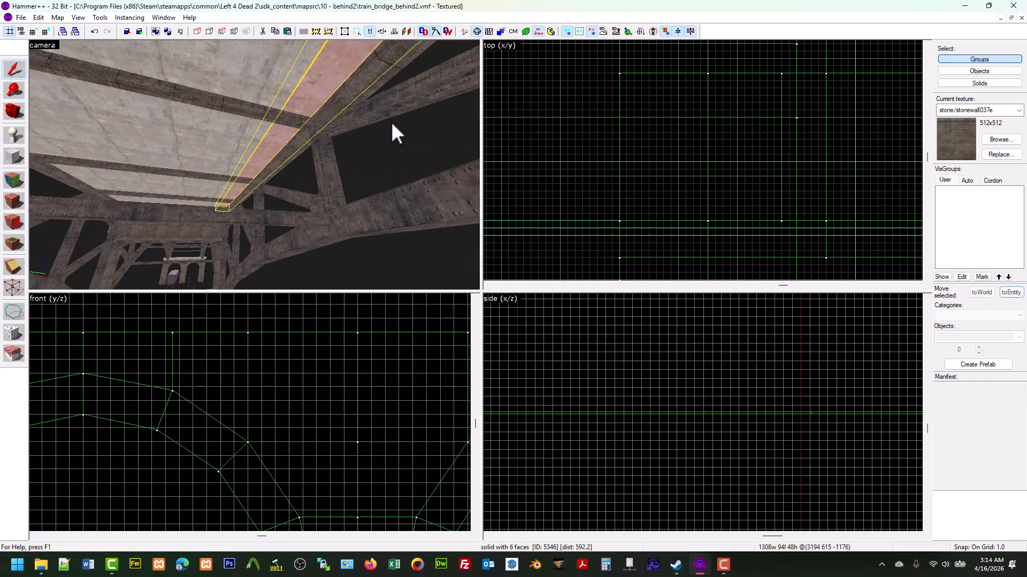
pyautogui.scroll(5, 586, 147)
pyautogui.scroll(-10, 590, 198)
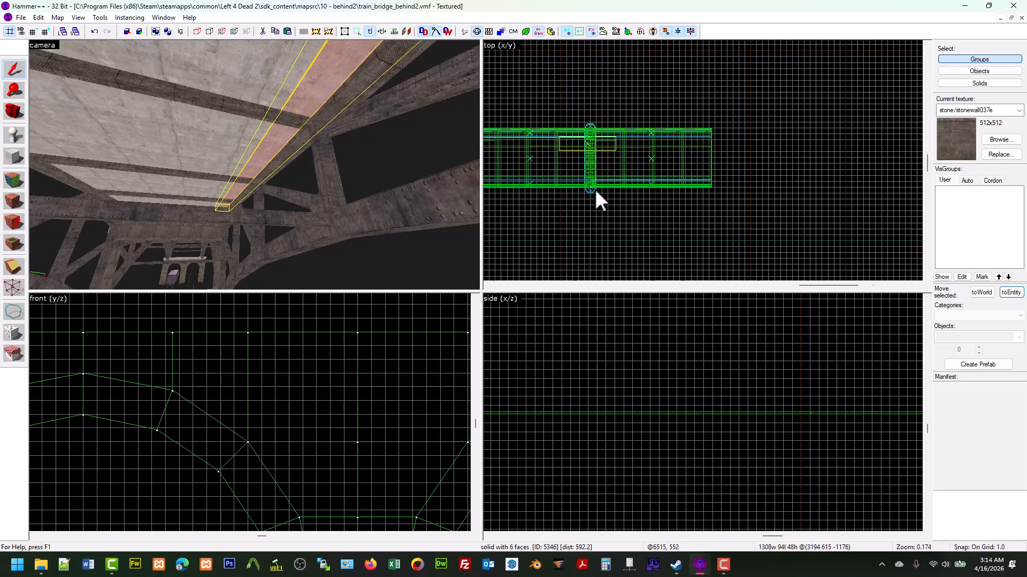
pyautogui.scroll(12, 555, 179)
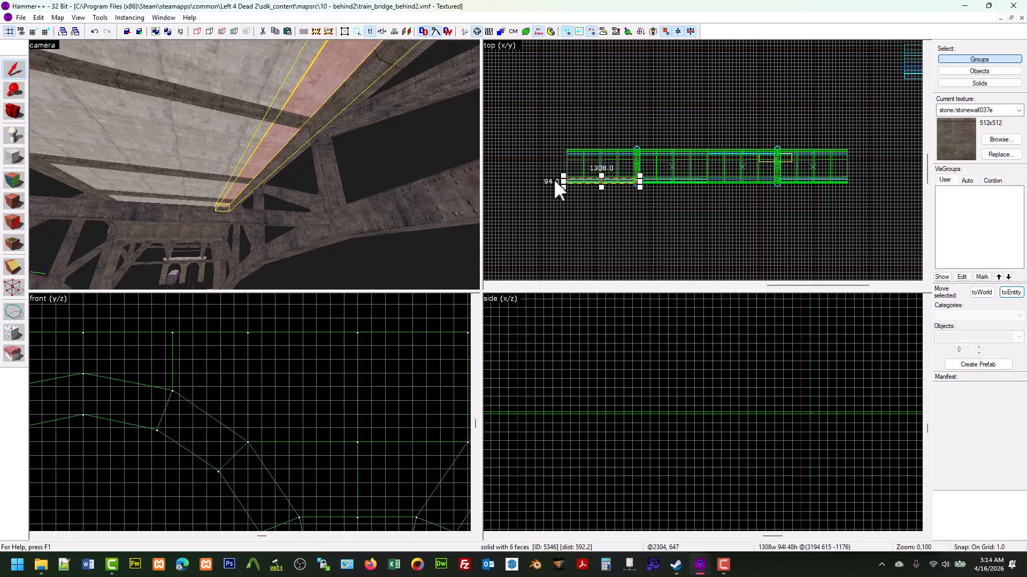
pyautogui.scroll(15, 591, 181)
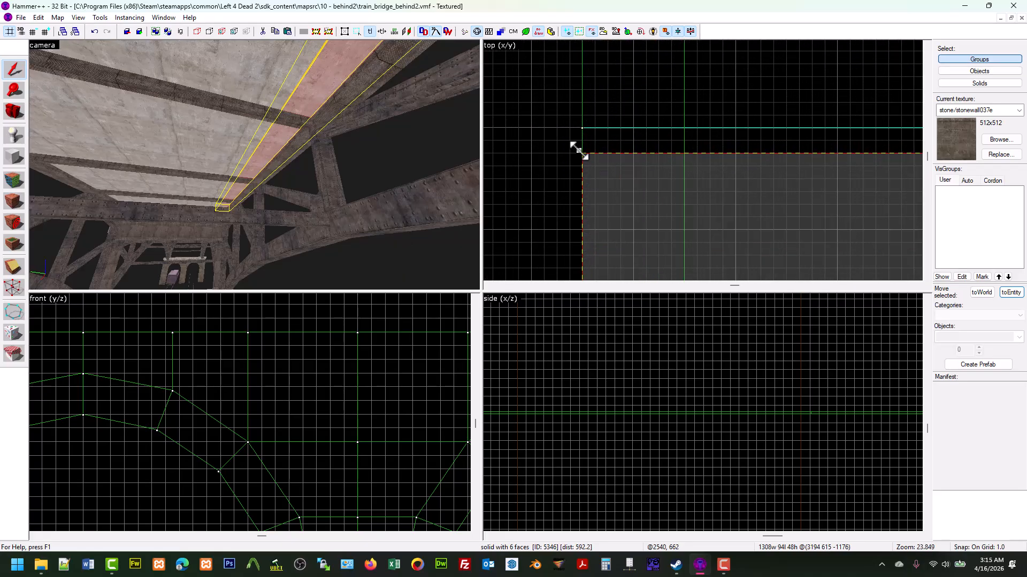
pyautogui.moveTo(579, 131); pyautogui.dragTo(579, 128)
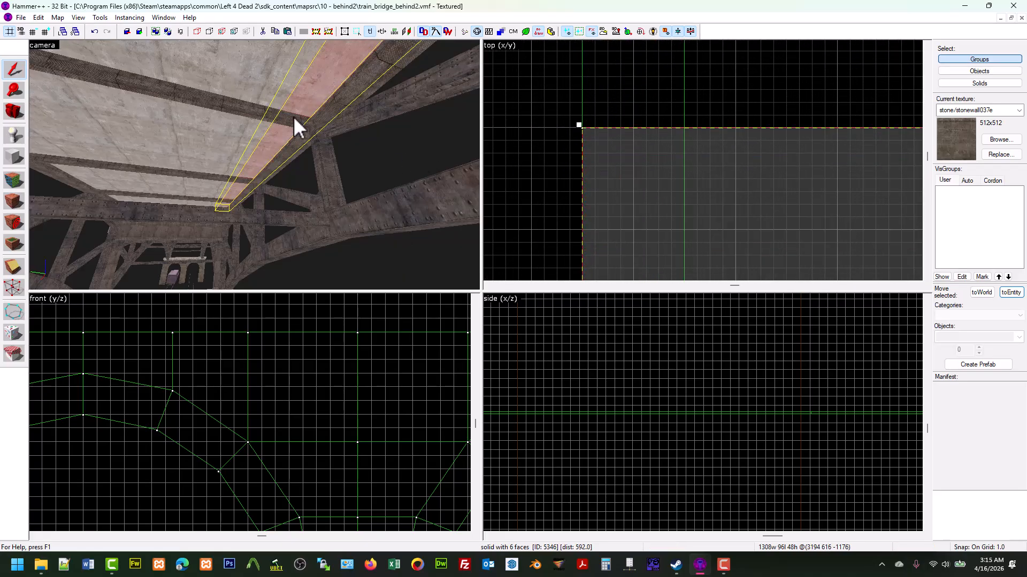
# Select the adjoining middle-span deck-edge slab from below and check its width and end position in the top view
pyautogui.press('z')
pyautogui.press('w')
pyautogui.press('s')
pyautogui.press('z')
pyautogui.click(255, 161)
pyautogui.scroll(-5, 572, 159)
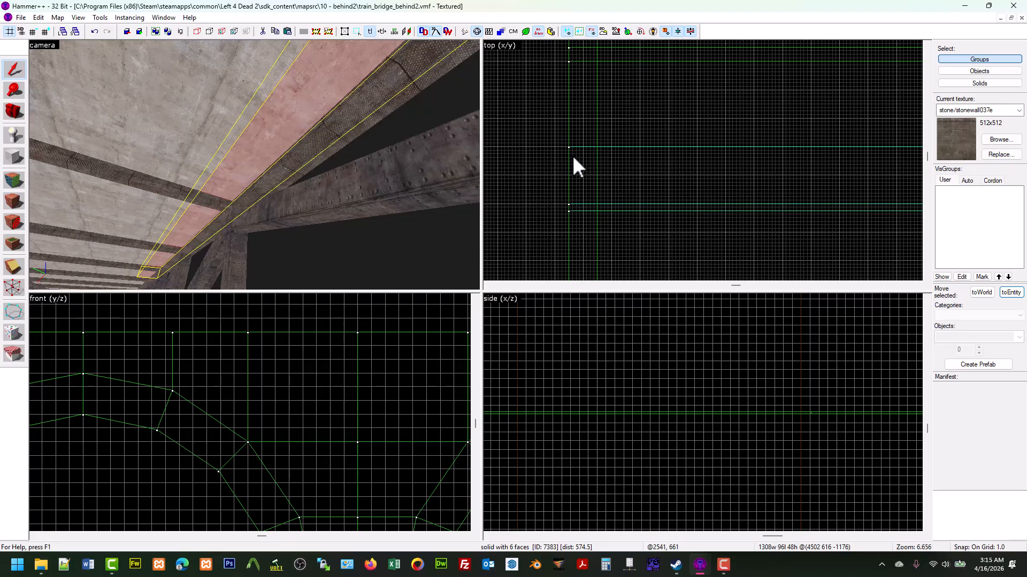
pyautogui.scroll(2, 728, 192)
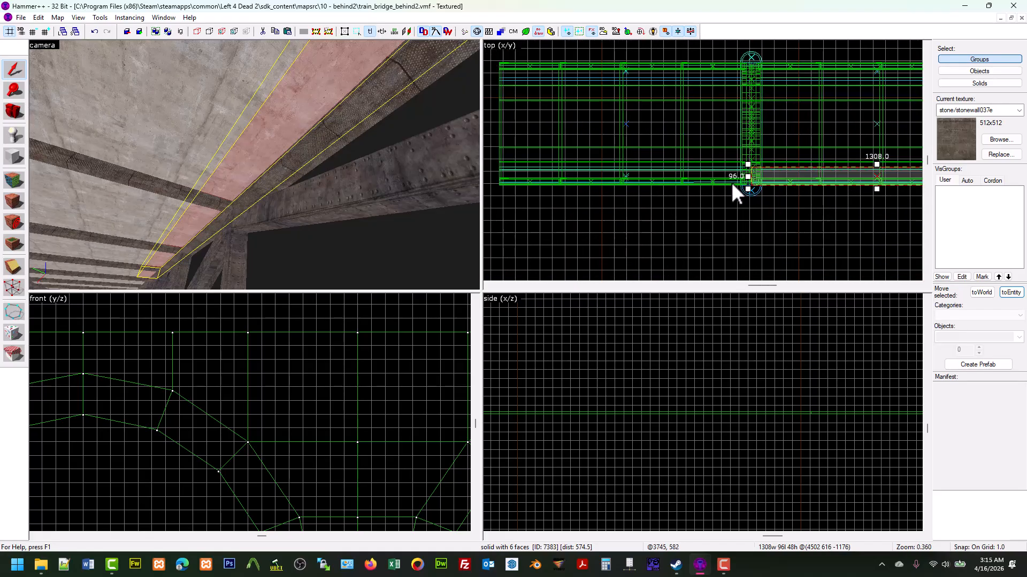
pyautogui.press('z')
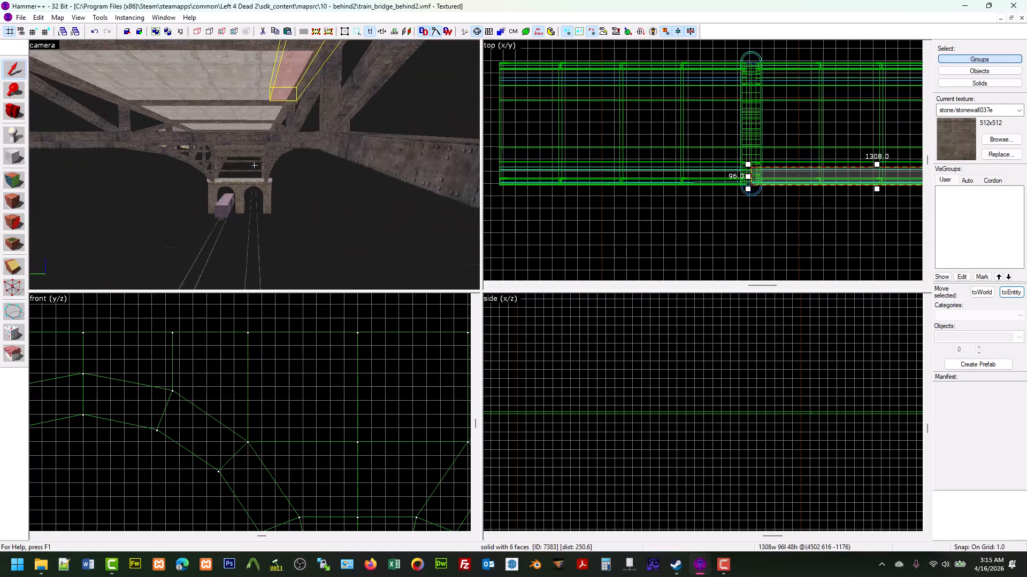
# Check the deck-edge slabs of the remaining spans from below, select the end-span slab to compare its extent, and save the map
pyautogui.press('w')
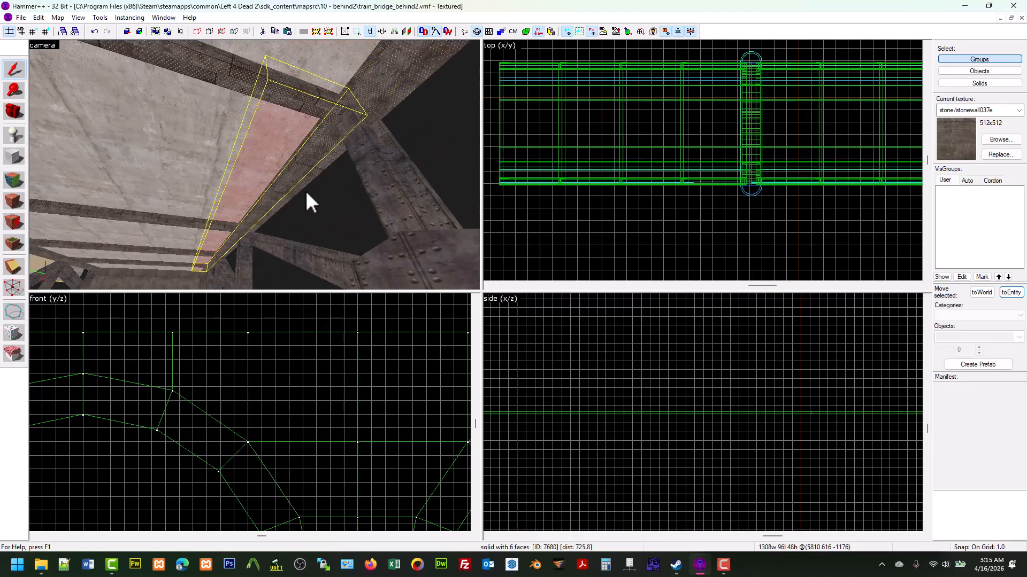
pyautogui.scroll(-5, 612, 209)
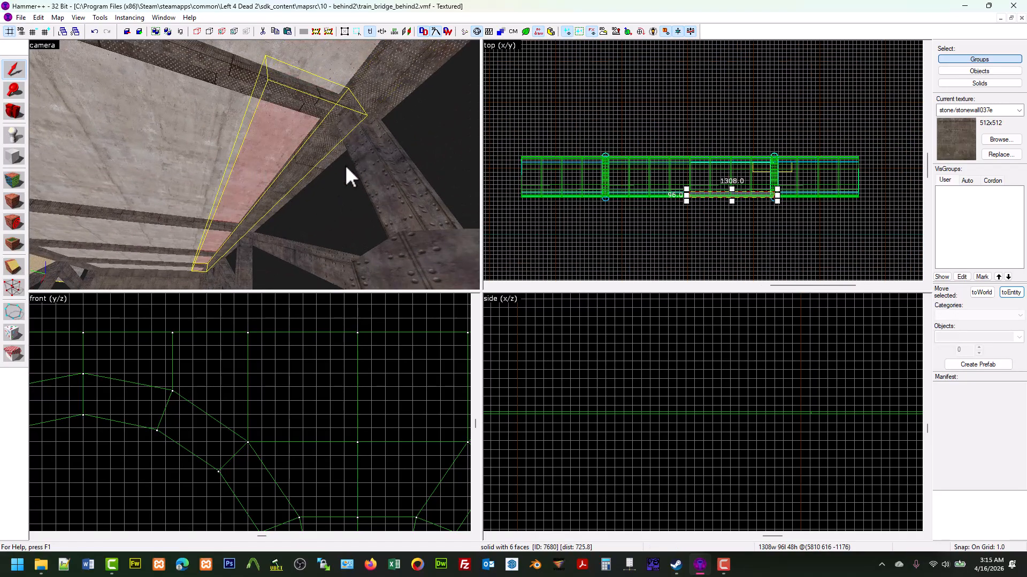
pyautogui.press('z')
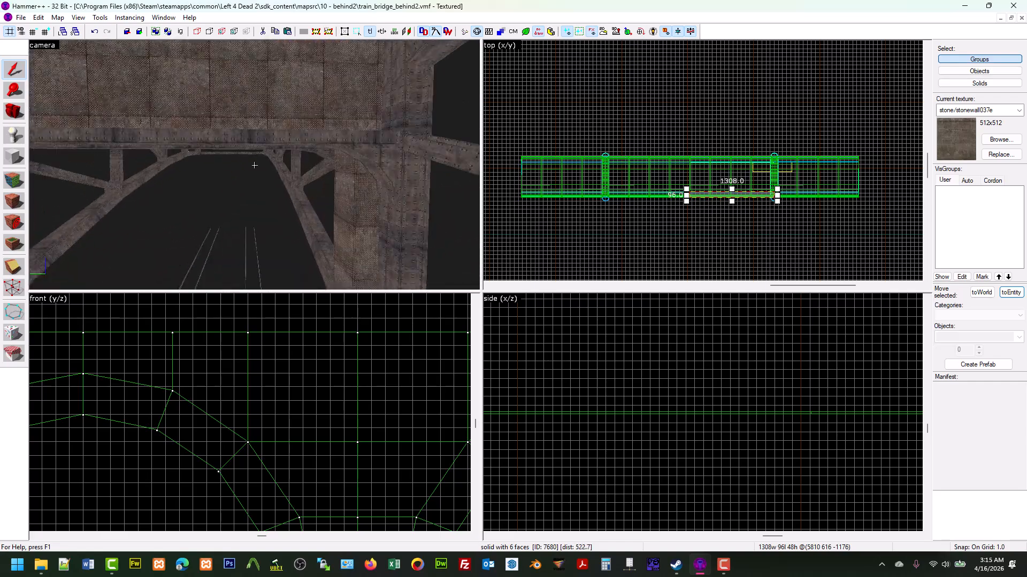
pyautogui.press('w')
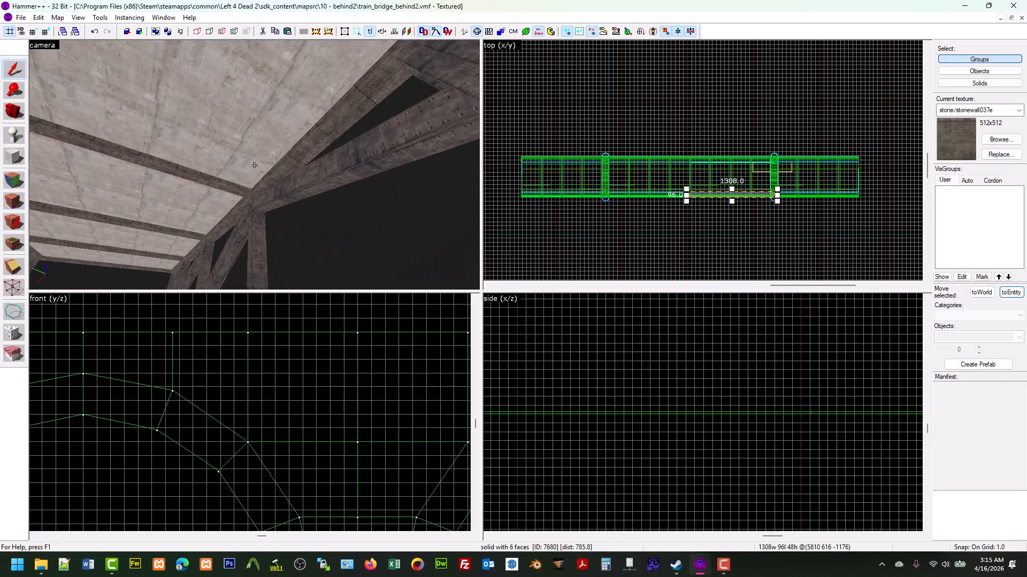
pyautogui.press('z')
pyautogui.click(256, 169)
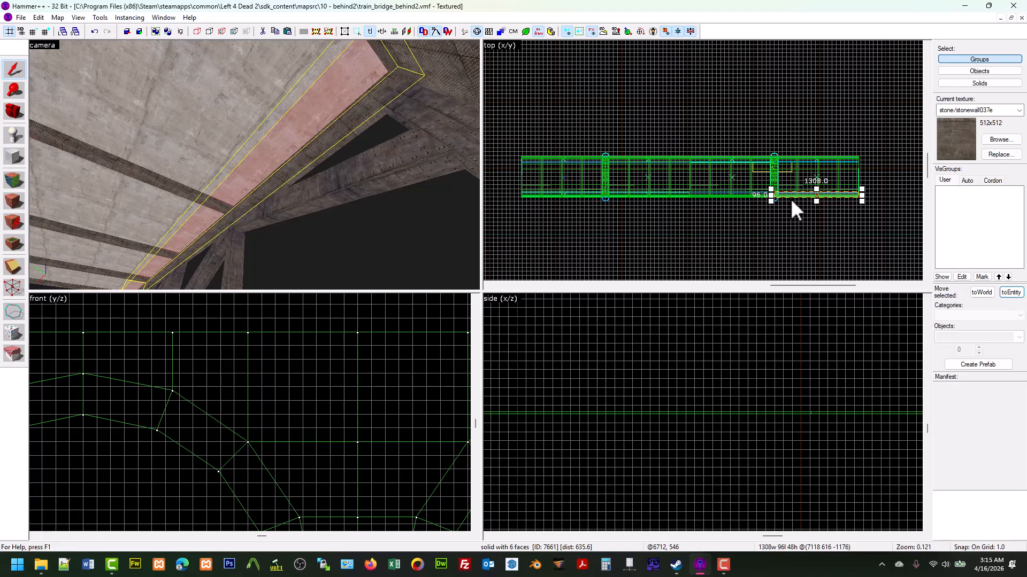
pyautogui.click(21, 18)
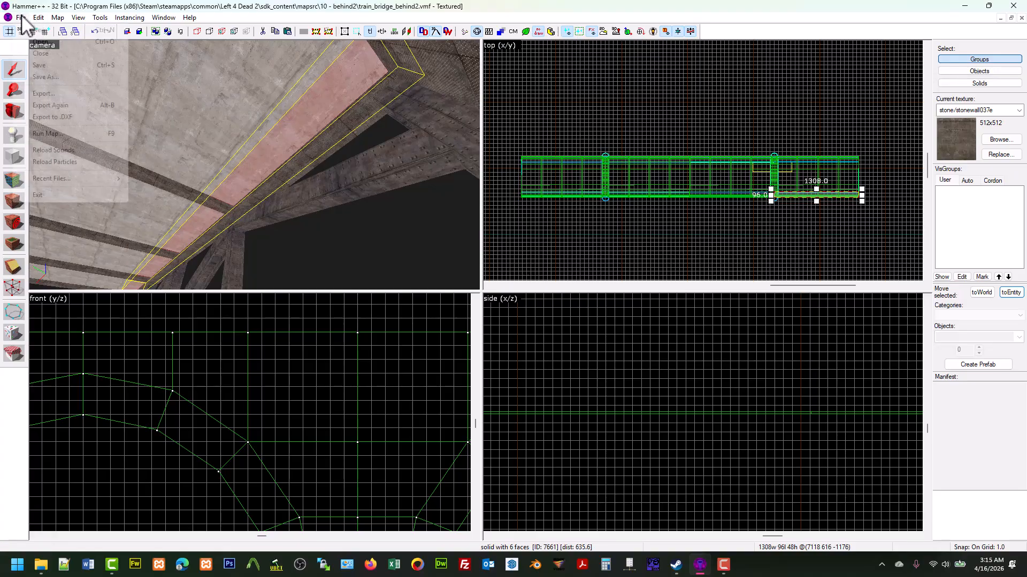
pyautogui.click(39, 65)
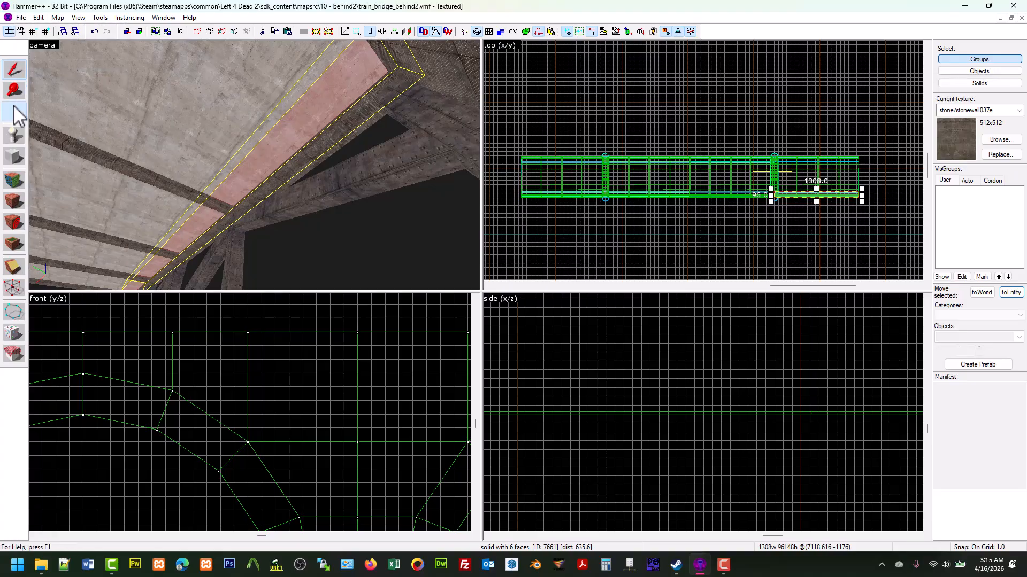
# Inspect the bridge from outside along its full length, including the trusses, piers and the detached stone arch beyond its end
pyautogui.click(14, 112)
pyautogui.press('z')
pyautogui.press('s')
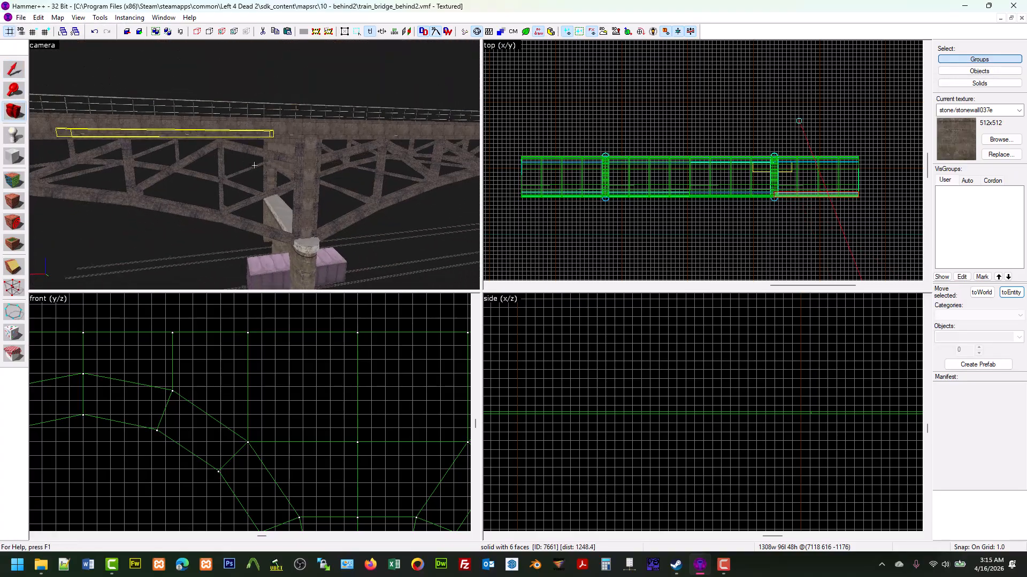
pyautogui.press('d')
pyautogui.press('a')
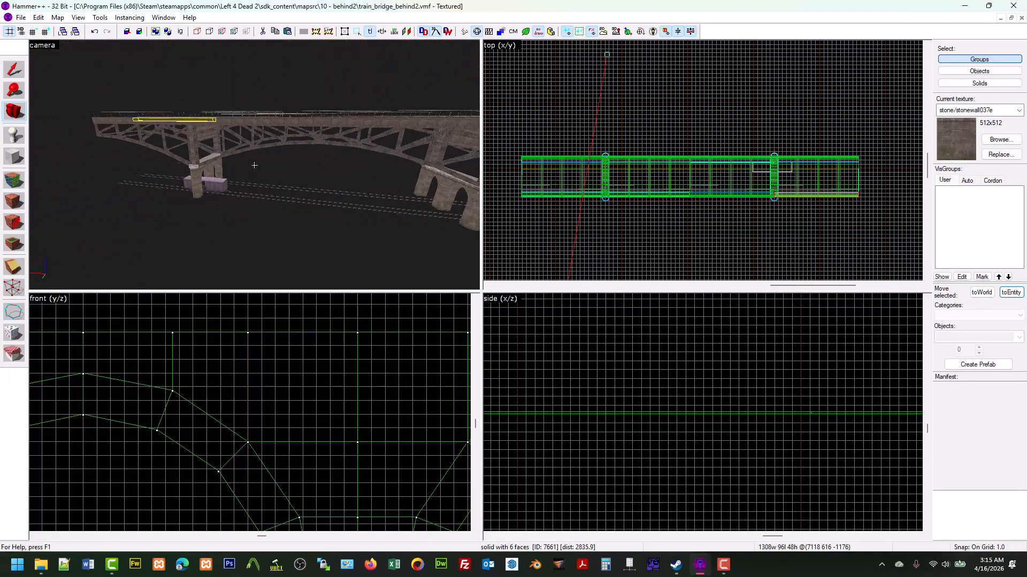
pyautogui.press('a')
pyautogui.press('a')
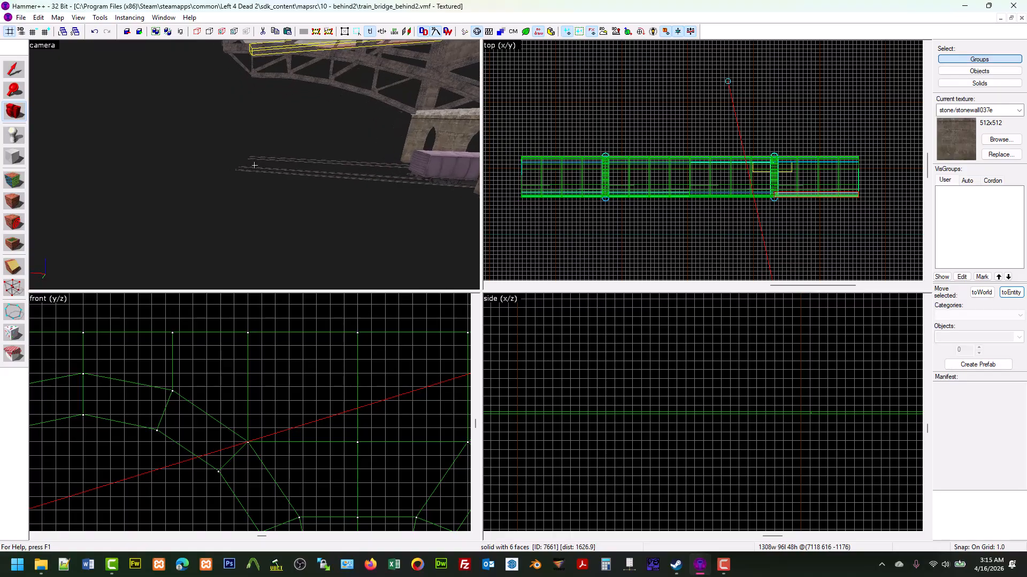
pyautogui.press('a')
pyautogui.press('w')
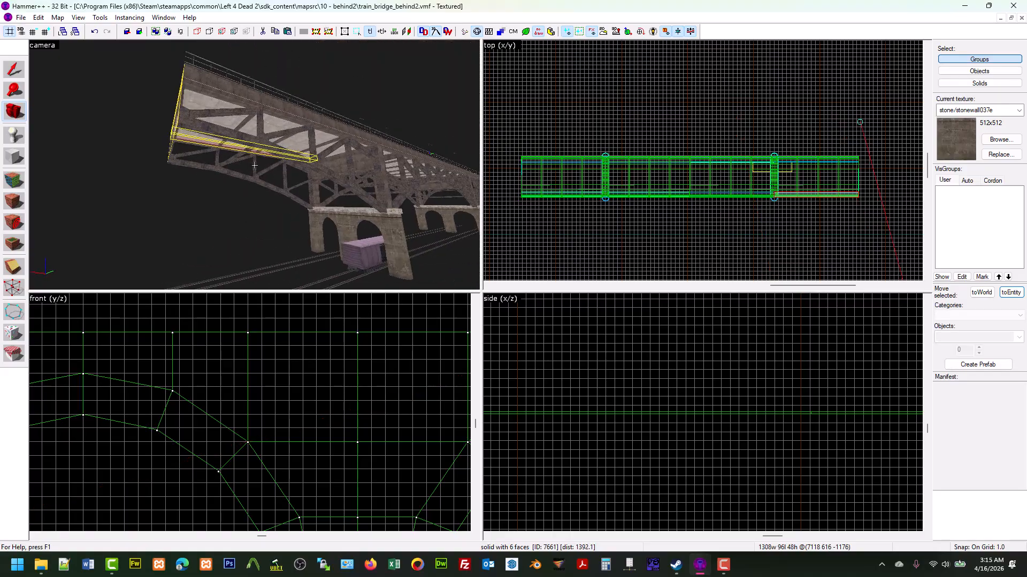
pyautogui.press('w')
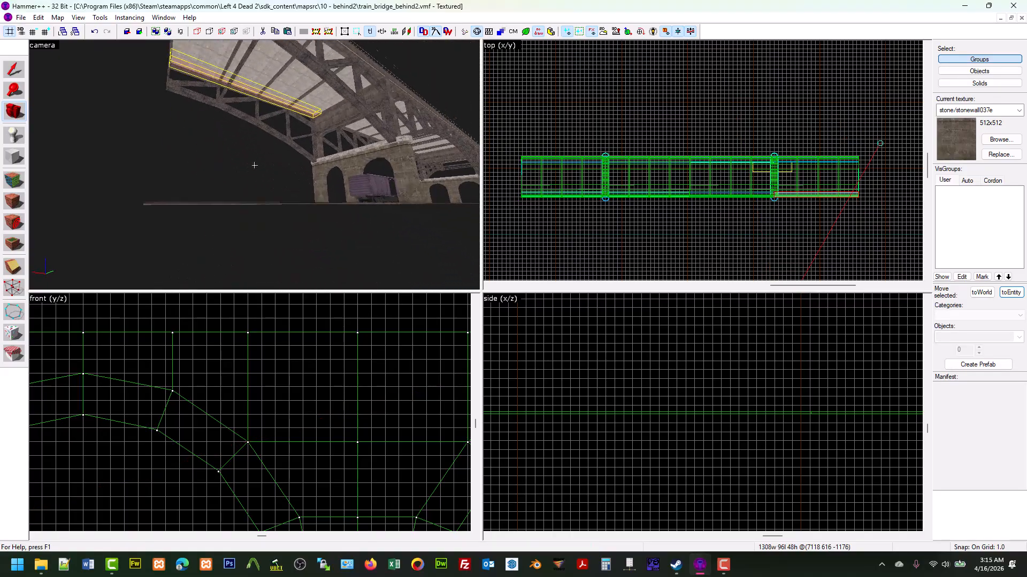
pyautogui.press('d')
pyautogui.press('s')
pyautogui.press('d')
pyautogui.press('d')
pyautogui.press('a')
pyautogui.press('d')
pyautogui.press('a')
pyautogui.press('d')
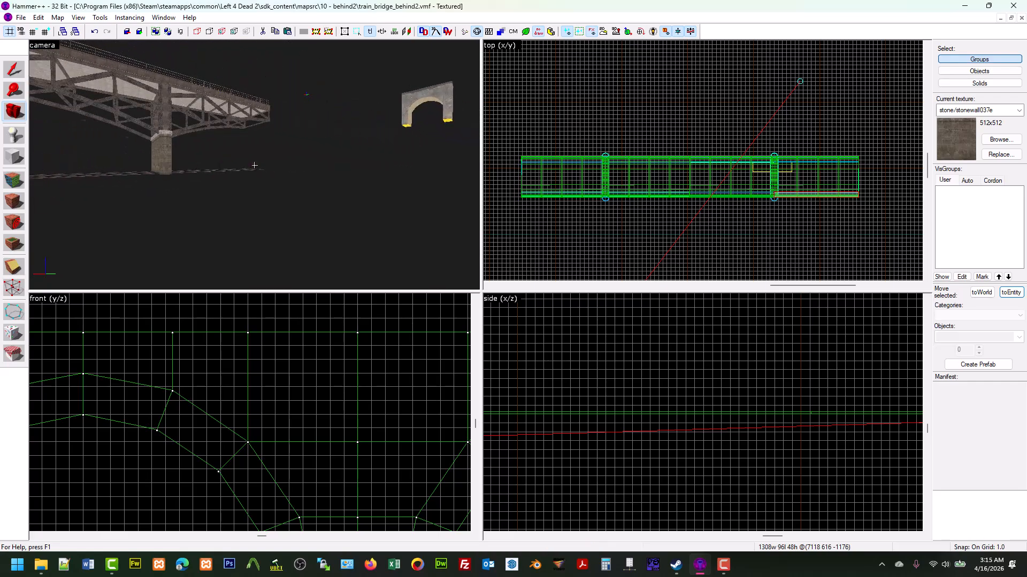
pyautogui.press('d')
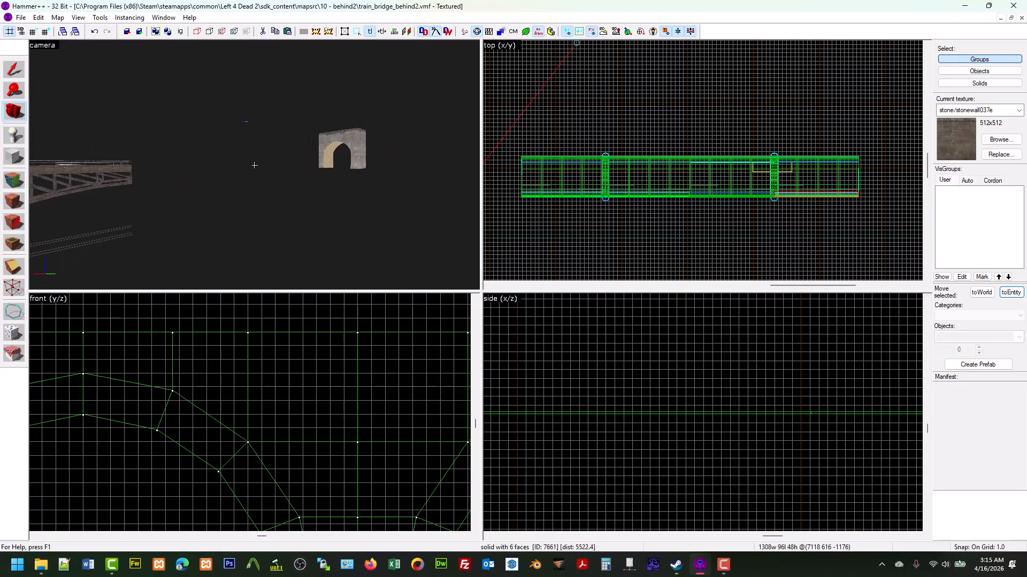
pyautogui.press('d')
pyautogui.press('z')
# Select one of the detached stone arches and try to move it down beside the bridge pier in the front view
pyautogui.scroll(-5, 827, 171)
pyautogui.scroll(3, 743, 179)
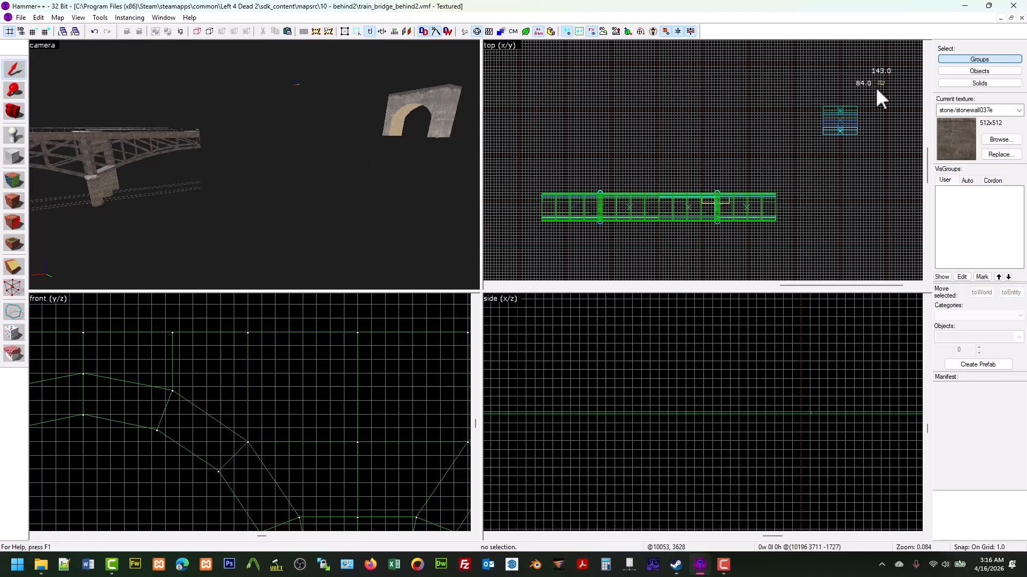
pyautogui.press('Return')
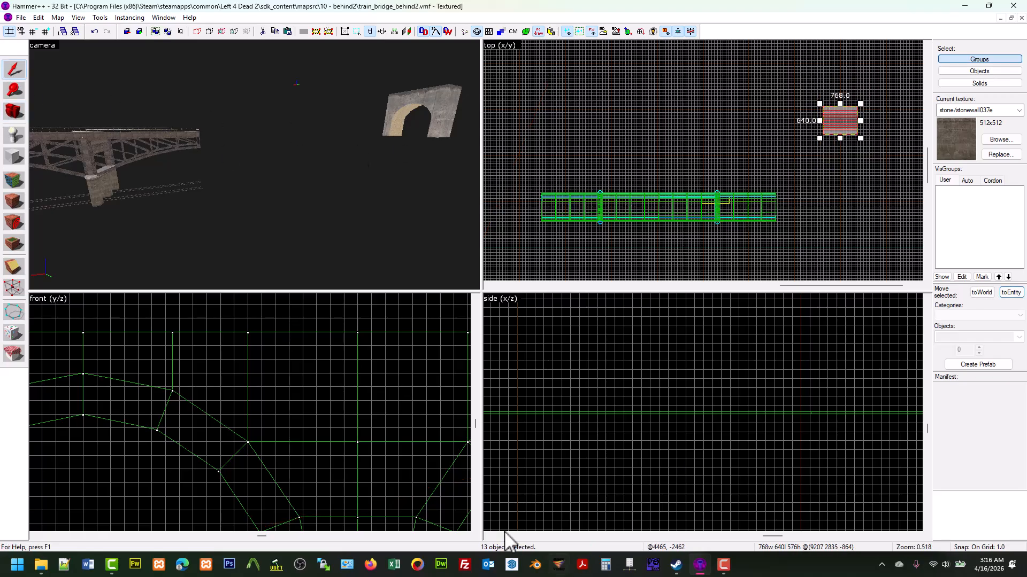
pyautogui.scroll(-5, 259, 433)
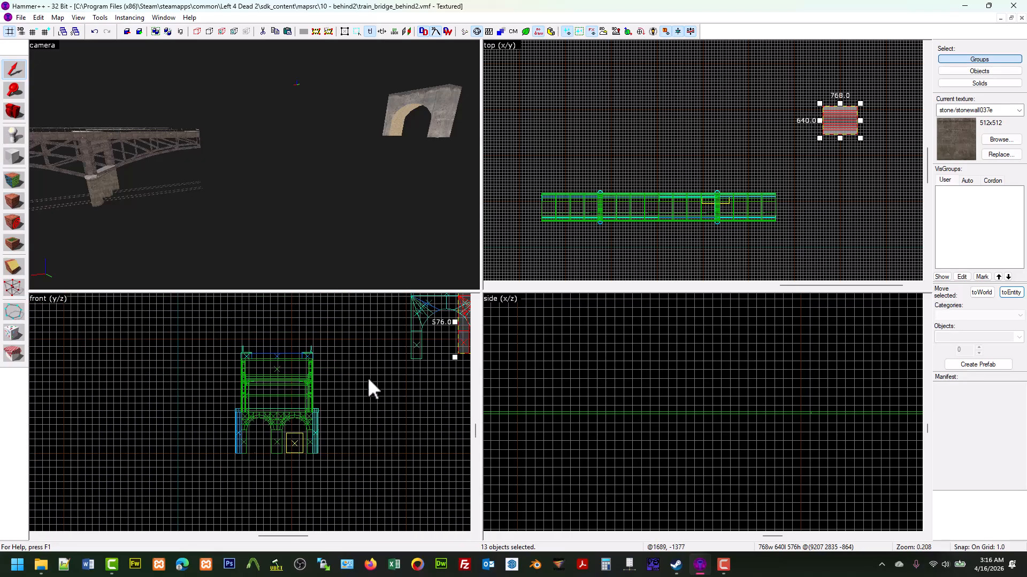
pyautogui.scroll(-3, 291, 364)
pyautogui.scroll(2, 423, 341)
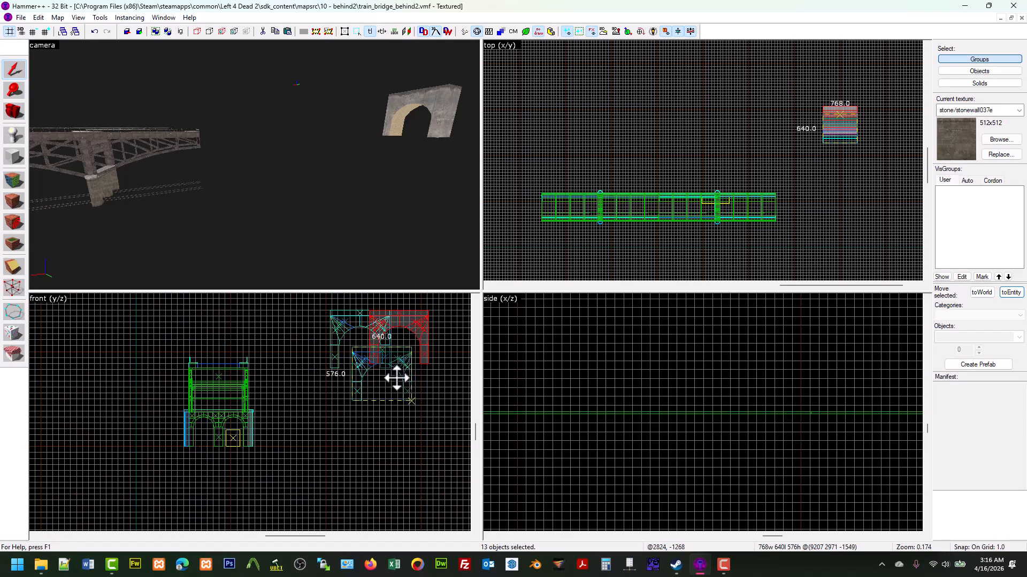
pyautogui.scroll(3, 251, 427)
pyautogui.moveTo(259, 427); pyautogui.dragTo(433, 428)
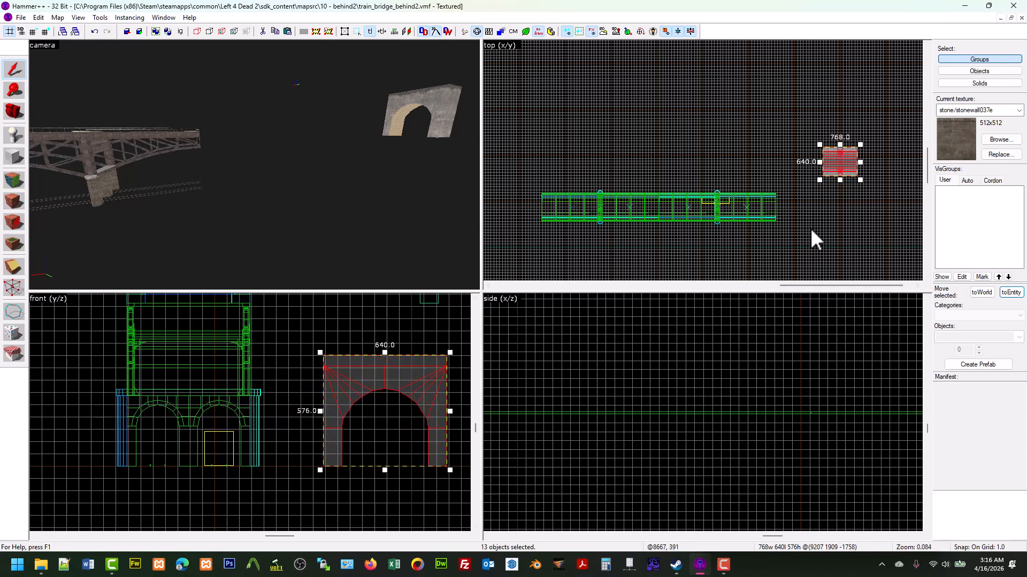
# Undo the stone arch moves and clear the selection
pyautogui.hotkey('ctrl', 'z')
pyautogui.hotkey('ctrl', 'z')
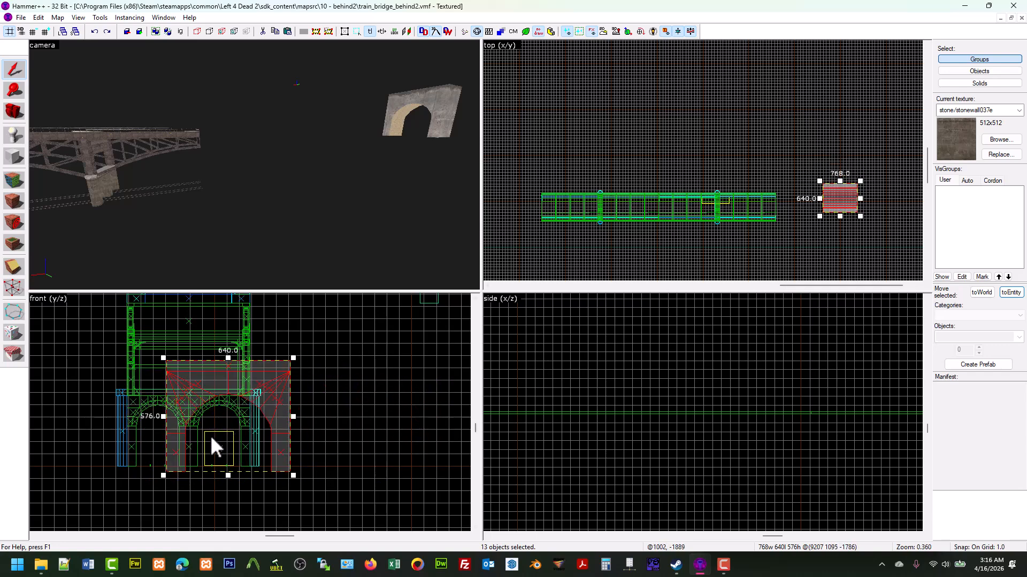
pyautogui.scroll(-6, 257, 440)
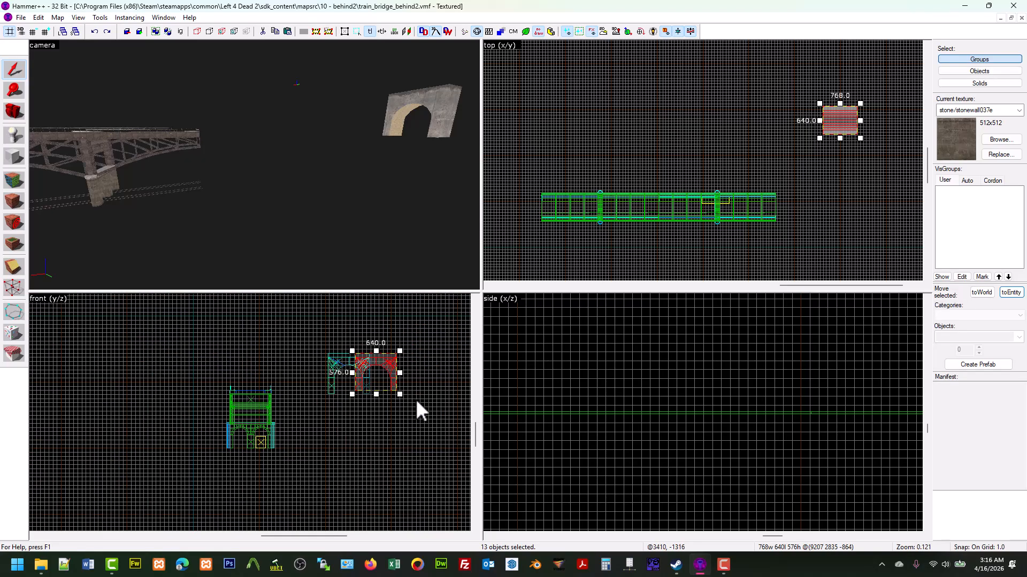
pyautogui.click(413, 400)
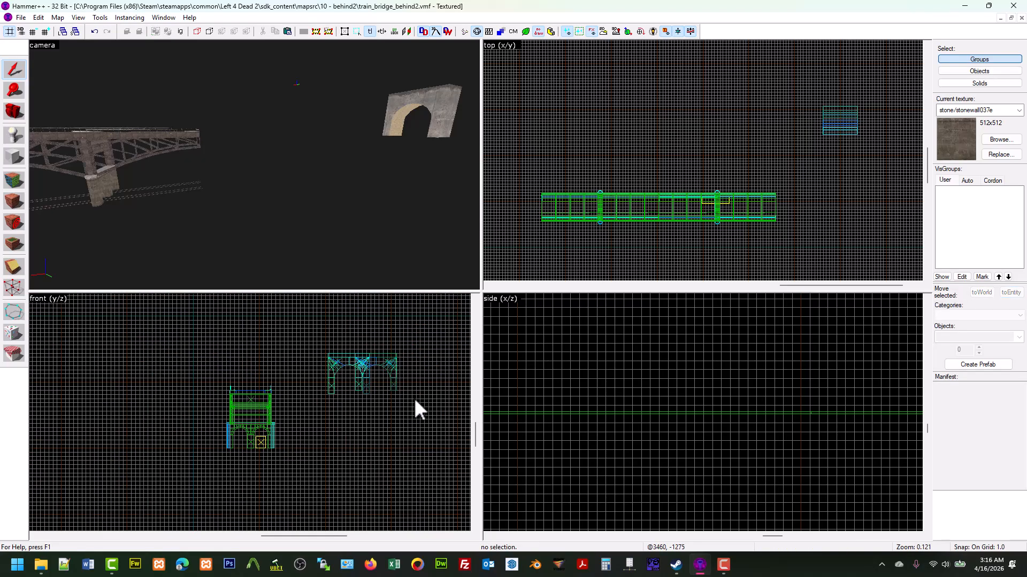
# View the pier from track level behind the train car and set the current texture to tools/toolsnodraw
pyautogui.click(12, 109)
pyautogui.moveTo(109, 139); pyautogui.dragTo(254, 165, button='right')
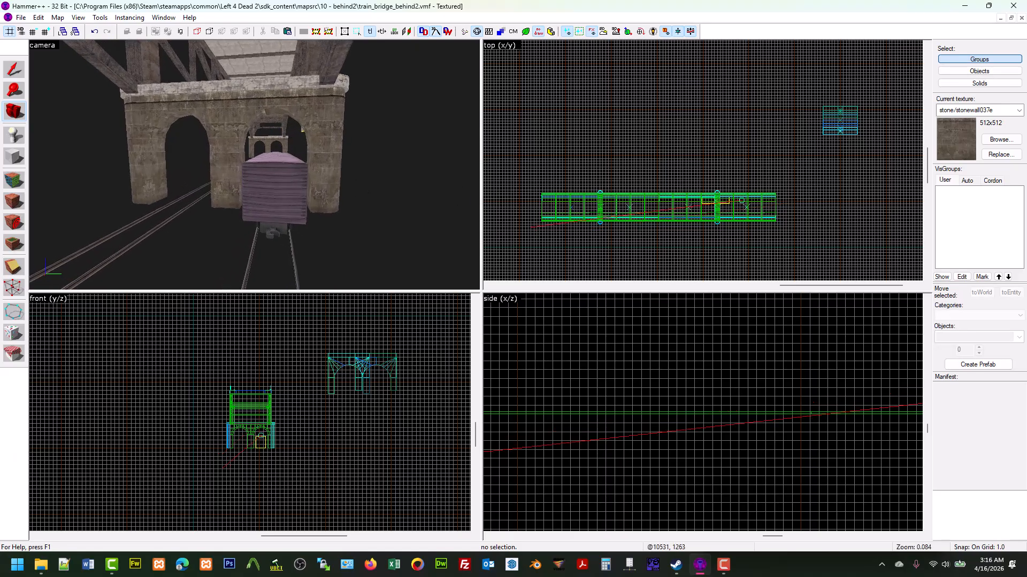
pyautogui.click(1000, 139)
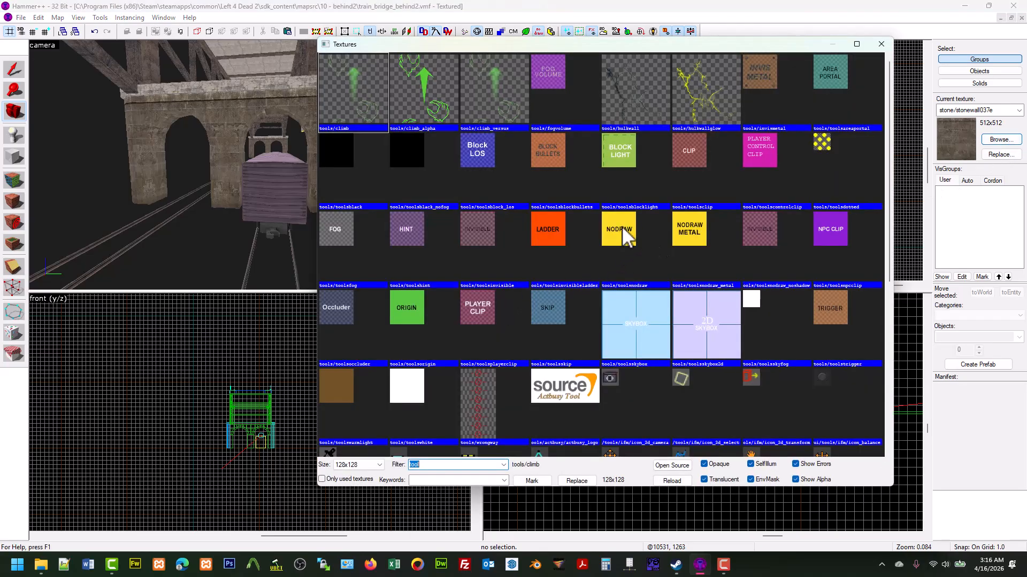
pyautogui.doubleClick(621, 226)
# Select the half-round column at the pier's end and compare its outline with the cap above and the arched wall in the top view
pyautogui.click(20, 69)
pyautogui.click(335, 111)
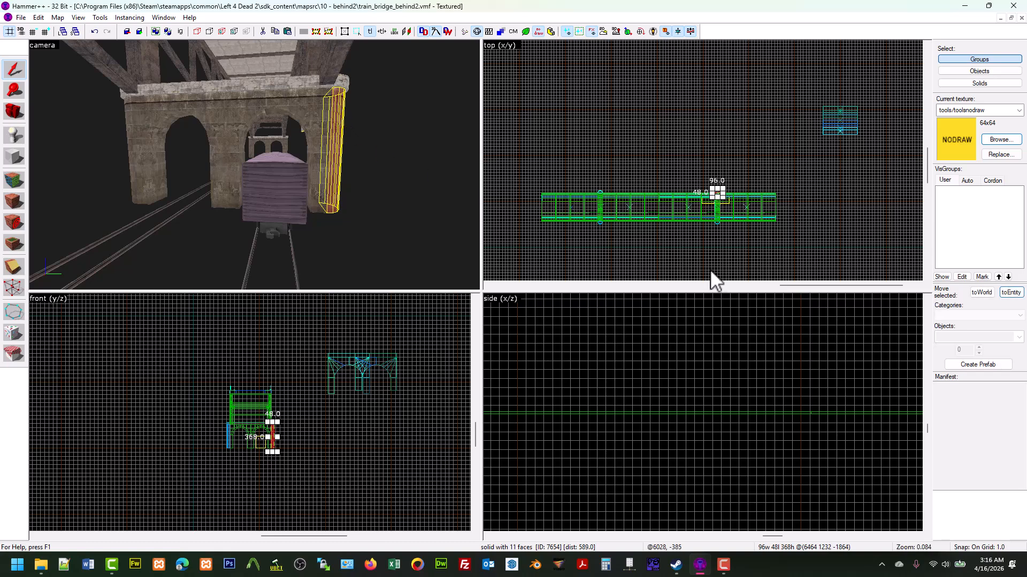
pyautogui.scroll(12, 698, 202)
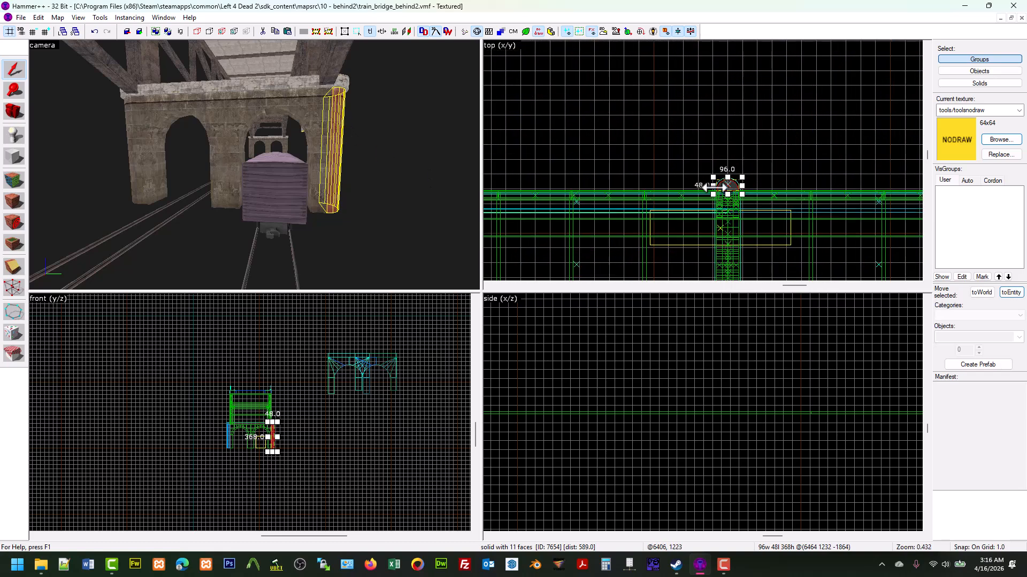
pyautogui.scroll(7, 738, 190)
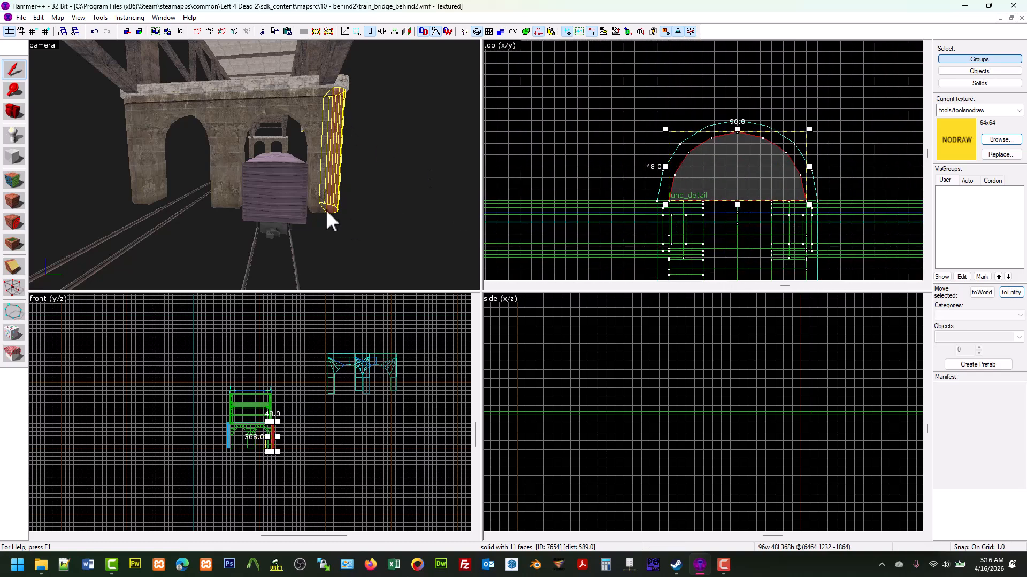
pyautogui.click(320, 100)
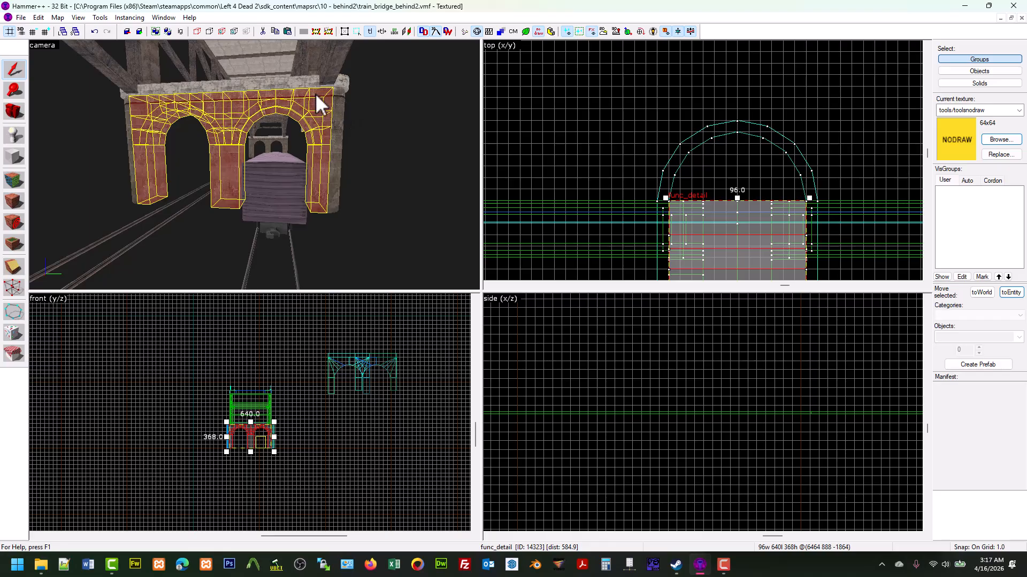
pyautogui.click(342, 84)
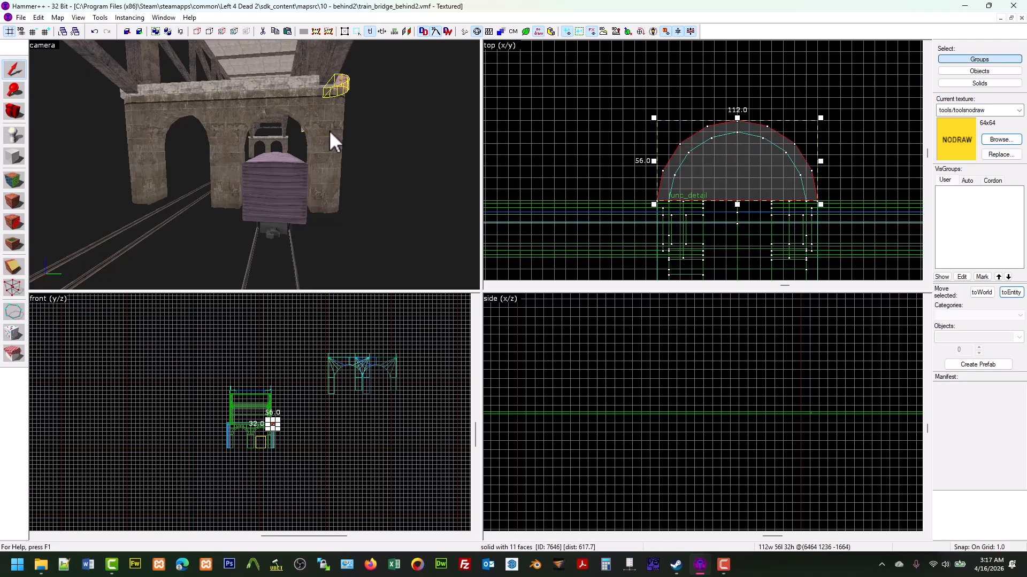
pyautogui.click(340, 110)
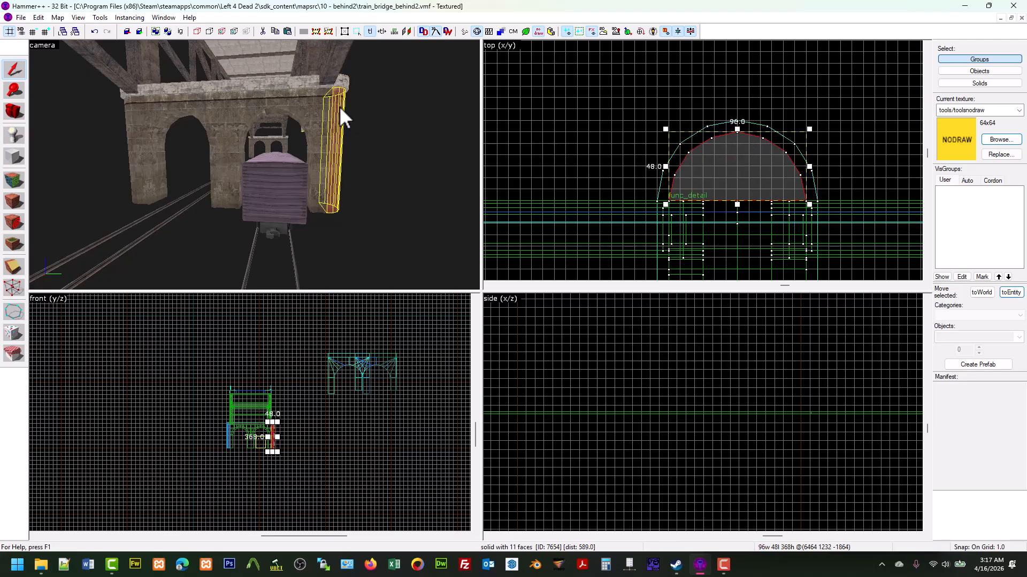
# Examine how the pier's func_detail arched wall meets the half-round column, selecting each in turn and leaving the arched wall selected
pyautogui.click(317, 116)
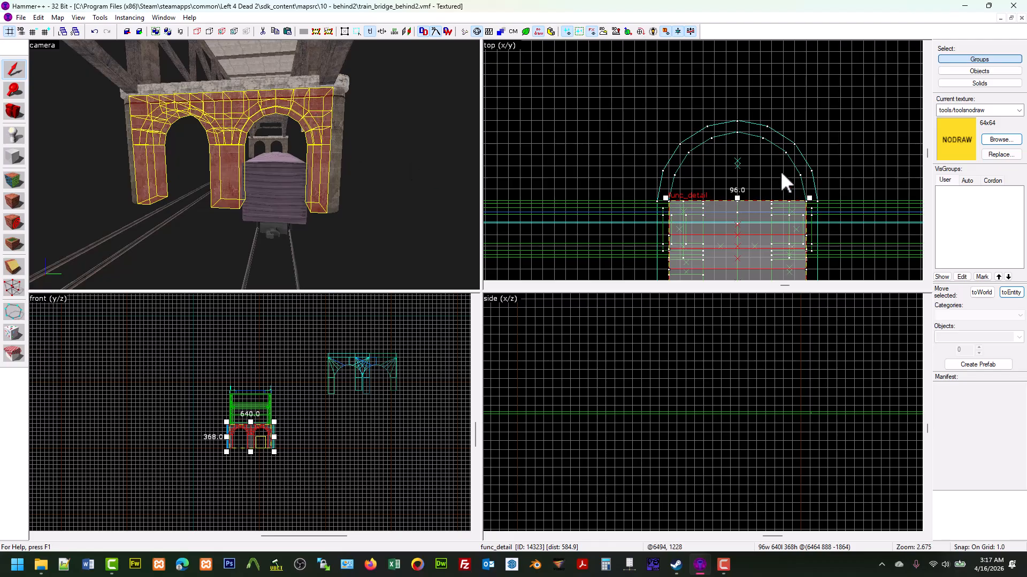
pyautogui.scroll(-9, 782, 172)
pyautogui.scroll(1, 756, 169)
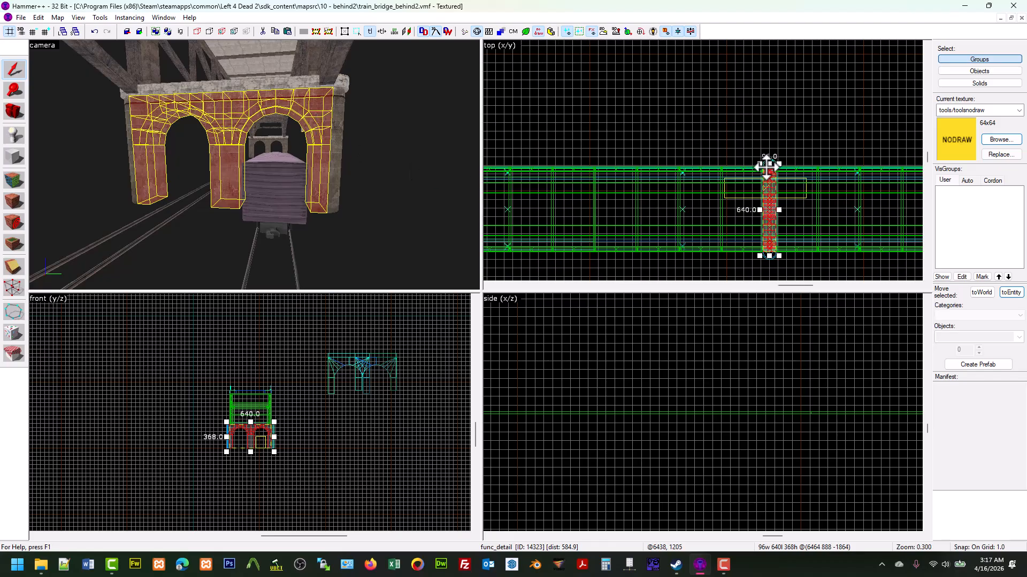
pyautogui.click(344, 93)
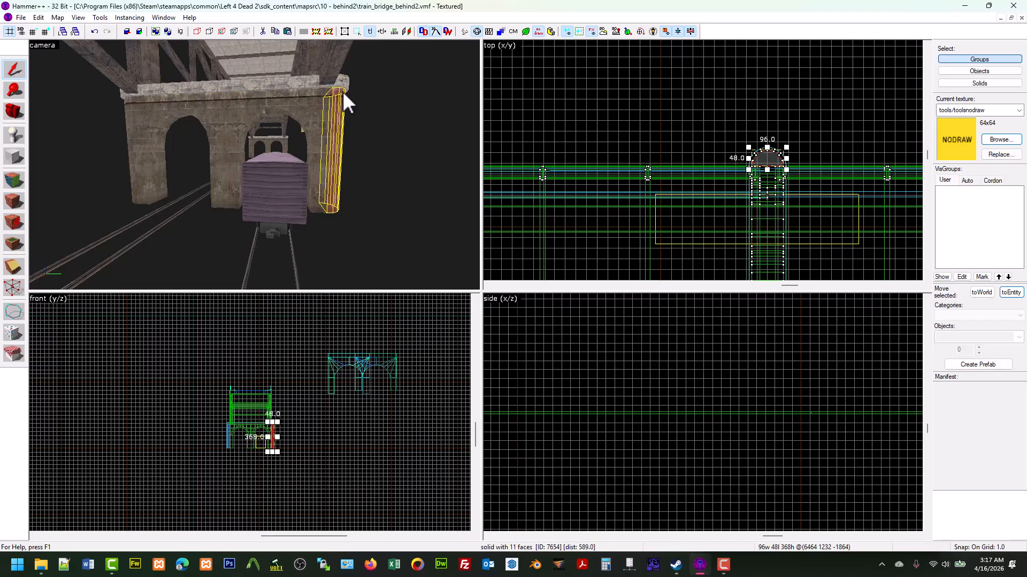
pyautogui.click(318, 122)
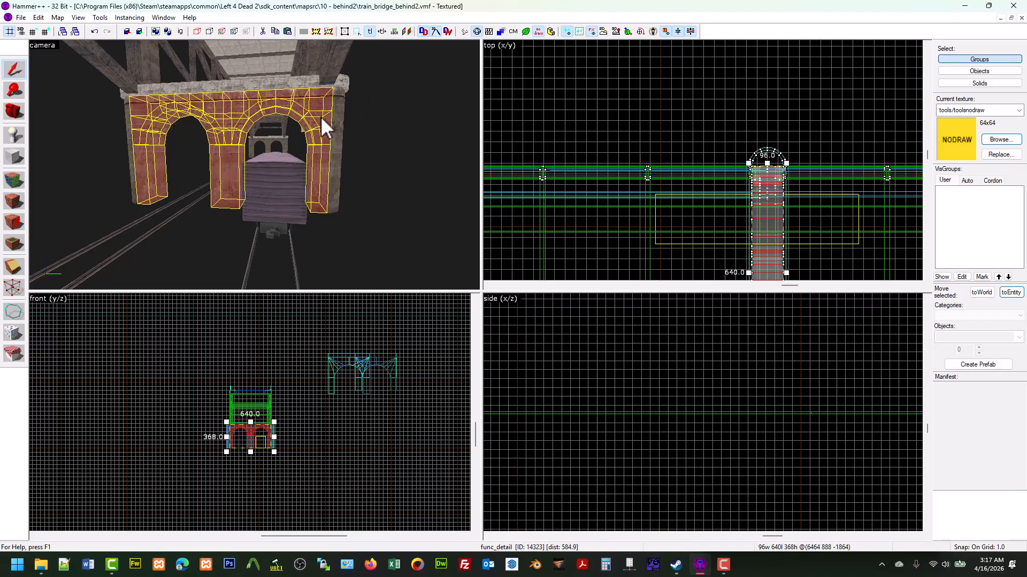
pyautogui.scroll(-10, 698, 118)
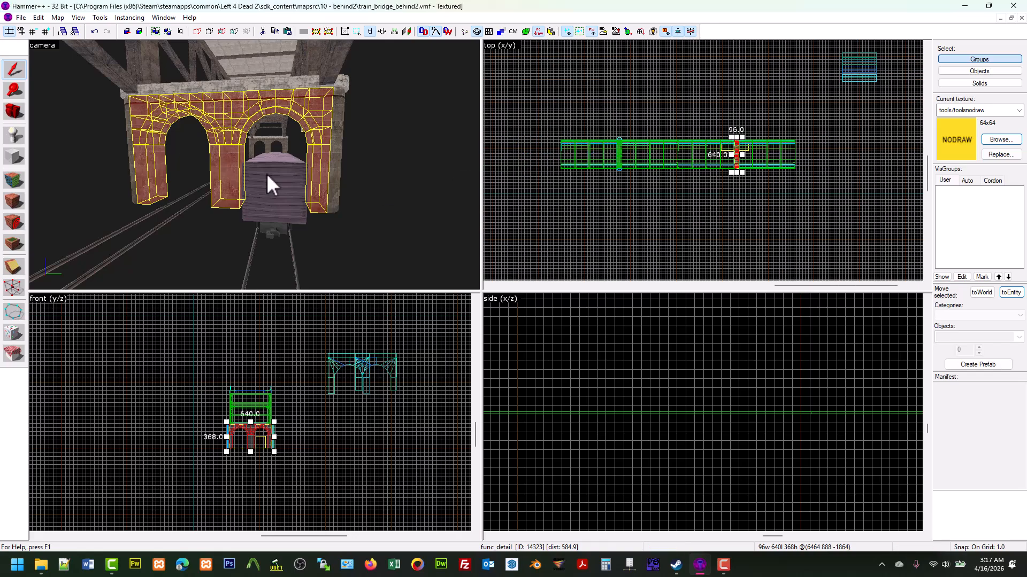
# Clone the selected arched wall 96 units along the bridge, setting the copy directly beside the original with their ends aligned
pyautogui.scroll(11, 720, 138)
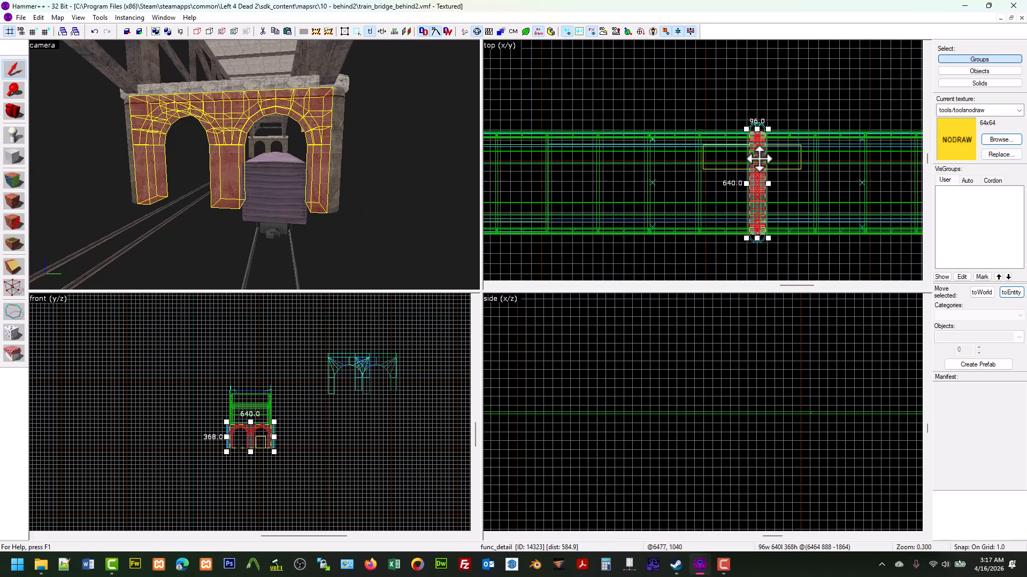
pyautogui.scroll(5, 743, 110)
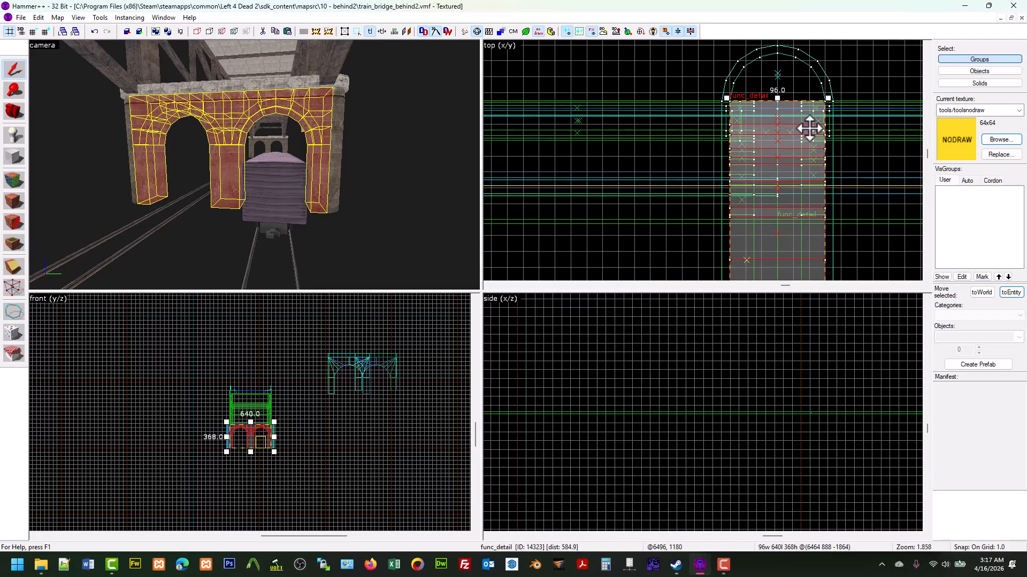
pyautogui.moveTo(810, 129)
pyautogui.keyDown('shift'); pyautogui.mouseDown()
pyautogui.moveTo(715, 130)
pyautogui.moveTo(738, 126)
pyautogui.mouseUp(); pyautogui.keyUp('shift')
pyautogui.scroll(6, 743, 107)
pyautogui.scroll(2, 746, 107)
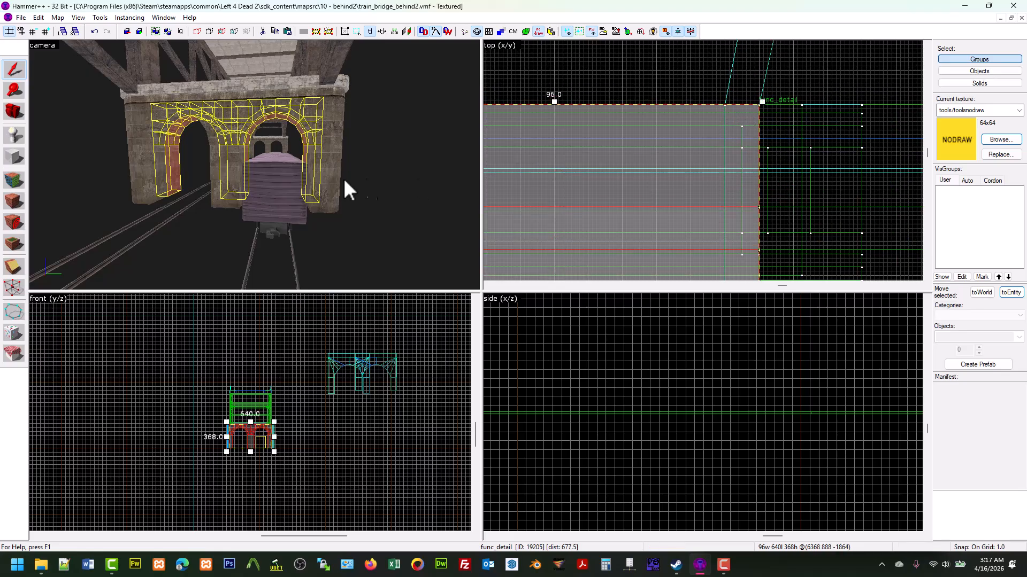
# Create a nodraw block 96 wide, 48 long and 368 high flush against one end of the cloned arched wall
pyautogui.click(14, 156)
pyautogui.scroll(-4, 727, 163)
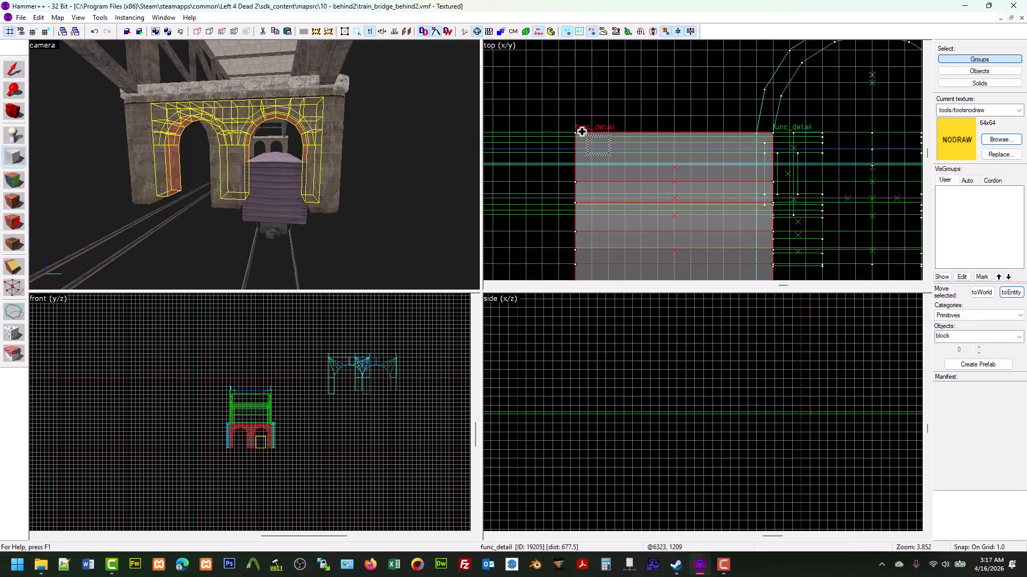
pyautogui.moveTo(574, 133); pyautogui.dragTo(772, 82)
pyautogui.scroll(3, 584, 124)
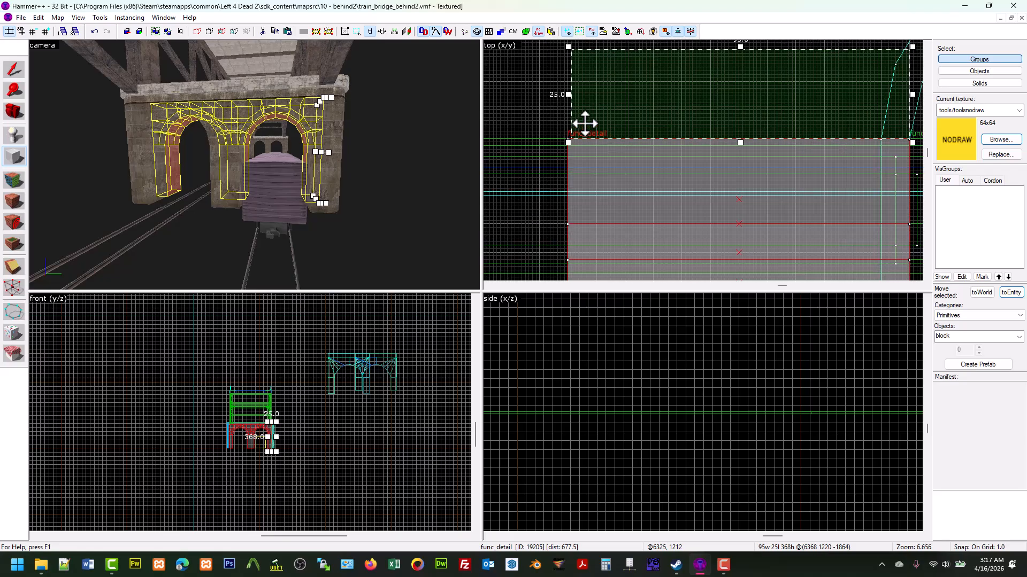
pyautogui.moveTo(569, 95); pyautogui.dragTo(562, 91)
pyautogui.scroll(-4, 653, 202)
pyautogui.scroll(2, 685, 156)
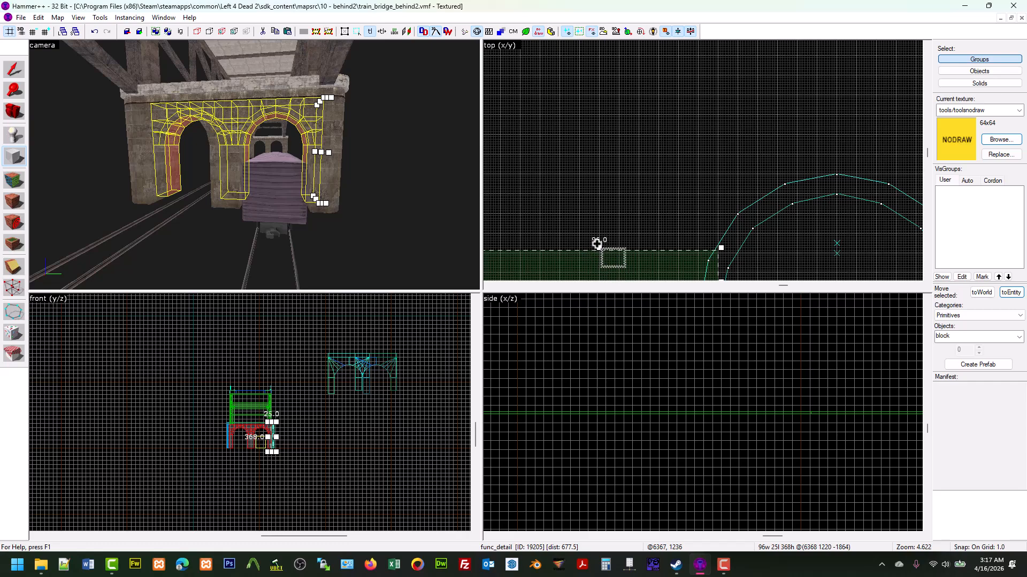
pyautogui.moveTo(601, 248); pyautogui.dragTo(600, 192)
pyautogui.scroll(-6, 649, 163)
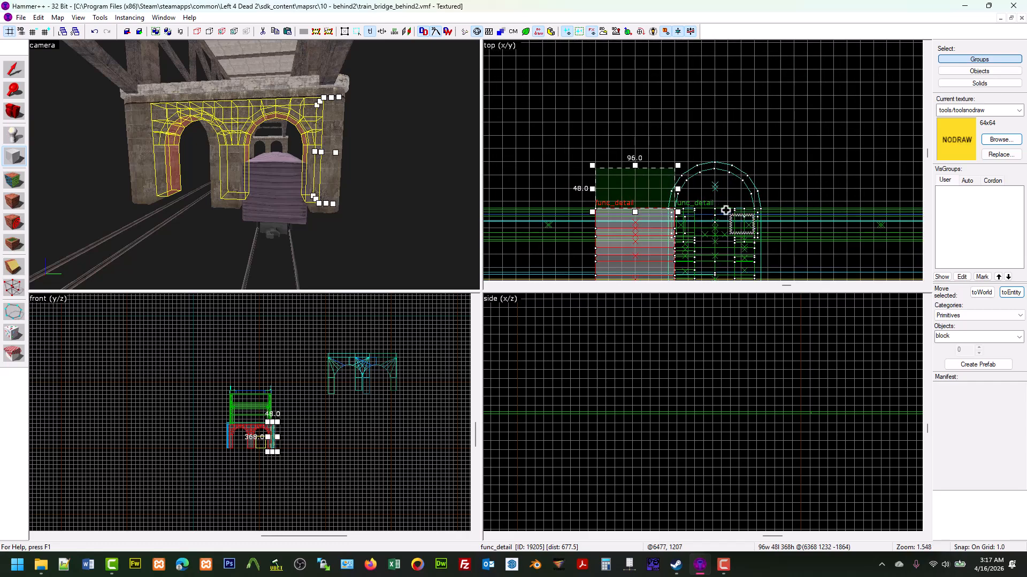
pyautogui.press('Return')
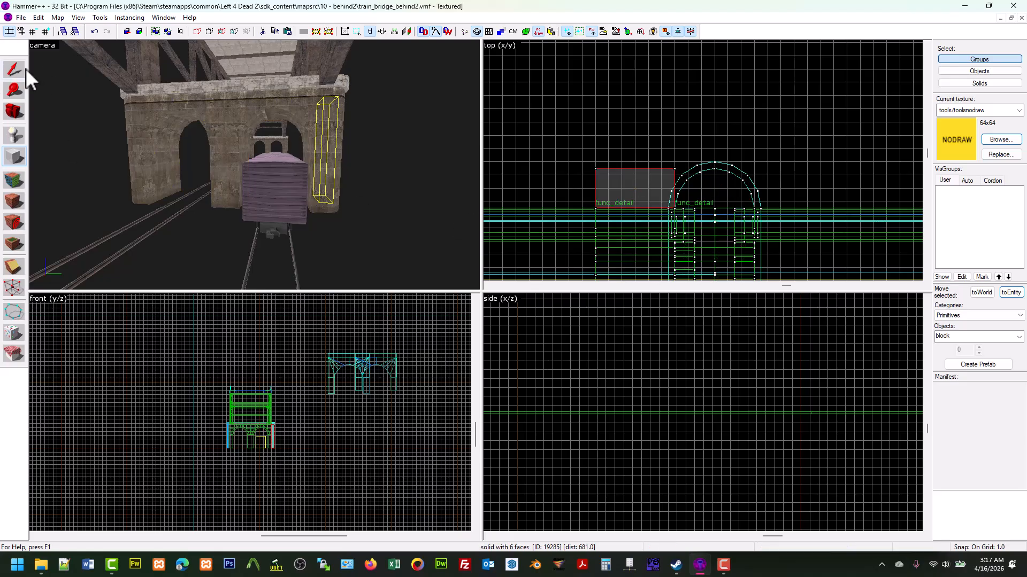
# Clone the nodraw block to the opposite end of the cloned arched wall and align it flush with the wall's edges
pyautogui.click(15, 68)
pyautogui.scroll(-8, 710, 95)
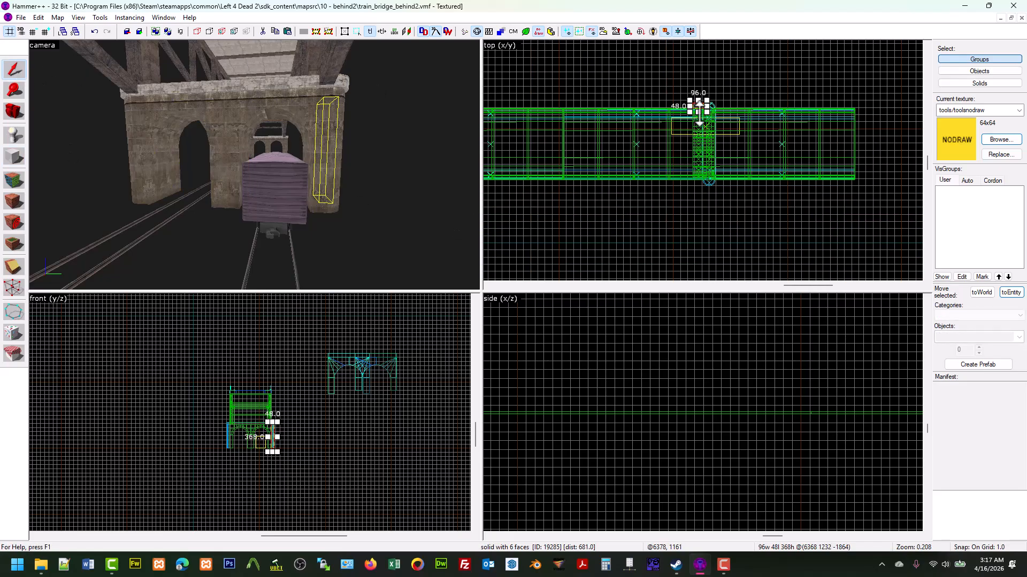
pyautogui.moveTo(698, 96); pyautogui.dragTo(695, 232)
pyautogui.scroll(9, 682, 230)
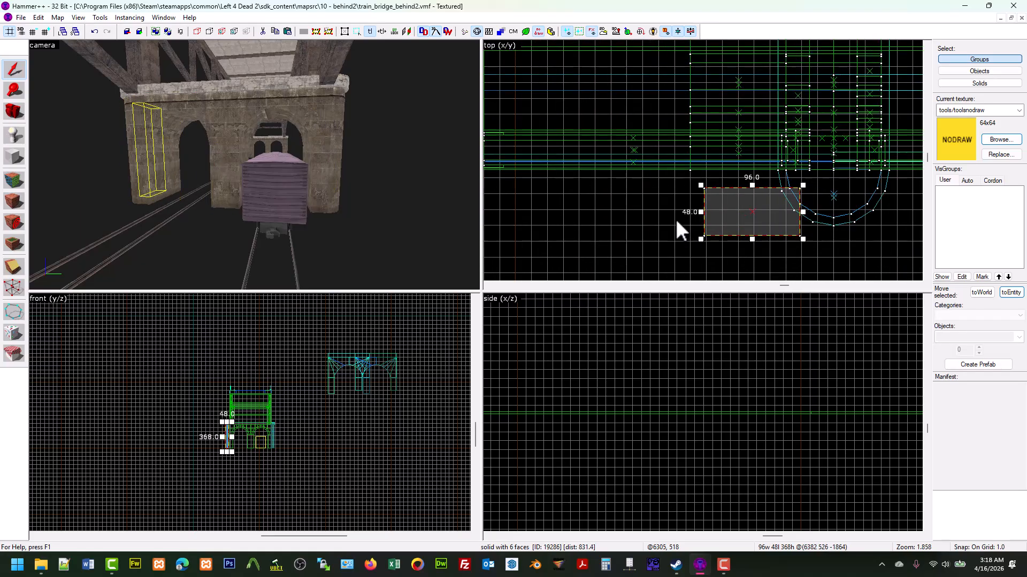
pyautogui.scroll(6, 692, 193)
pyautogui.moveTo(752, 208); pyautogui.dragTo(711, 155)
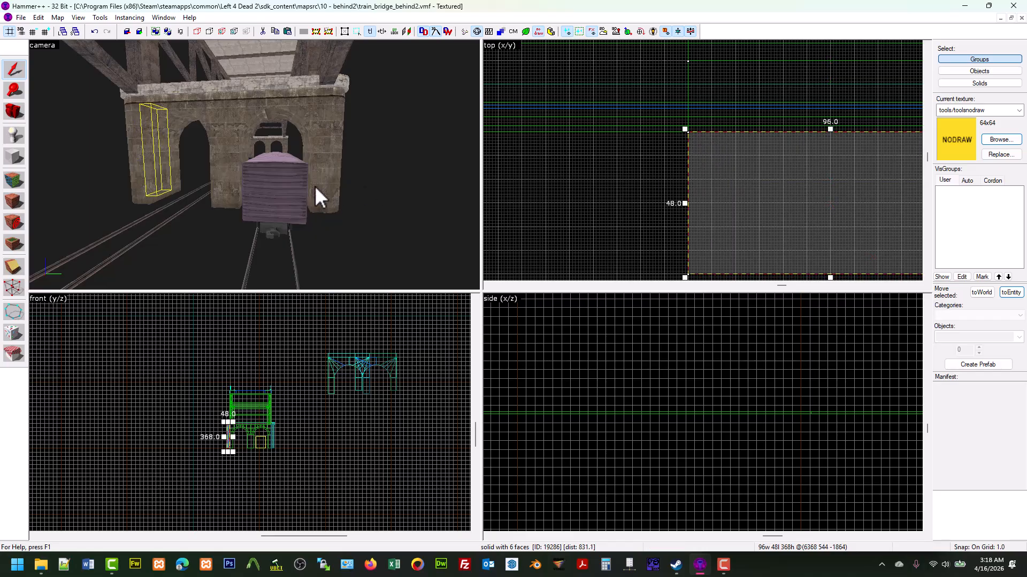
# Select the cloned arched wall together with both nodraw end blocks
pyautogui.press('z')
pyautogui.press('d')
pyautogui.press('w')
pyautogui.press('w')
pyautogui.press('d')
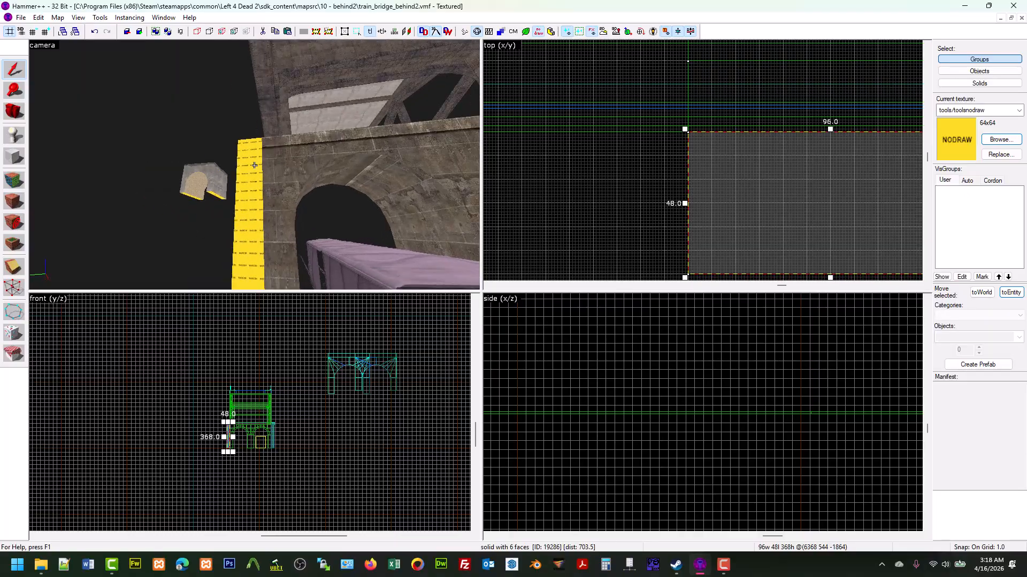
pyautogui.click(255, 165)
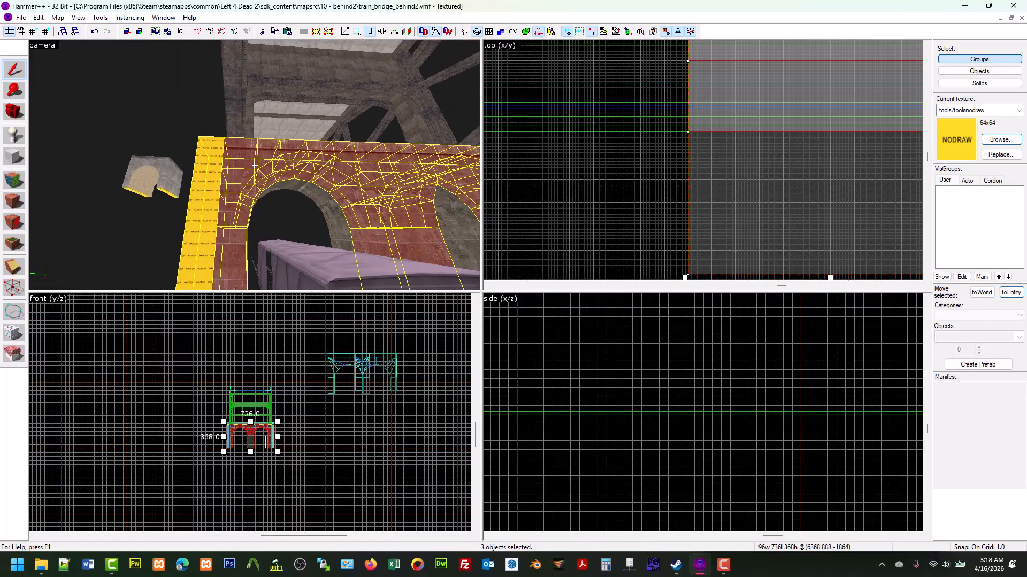
pyautogui.press('z')
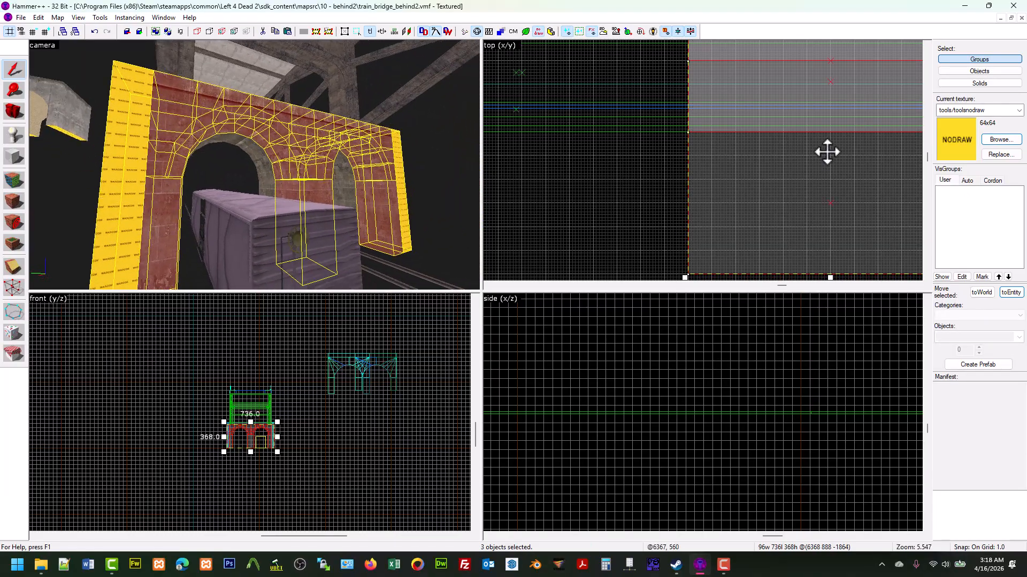
# Move the arched wall and its two end blocks to one end of the bridge, flush against the last span
pyautogui.scroll(-15, 826, 155)
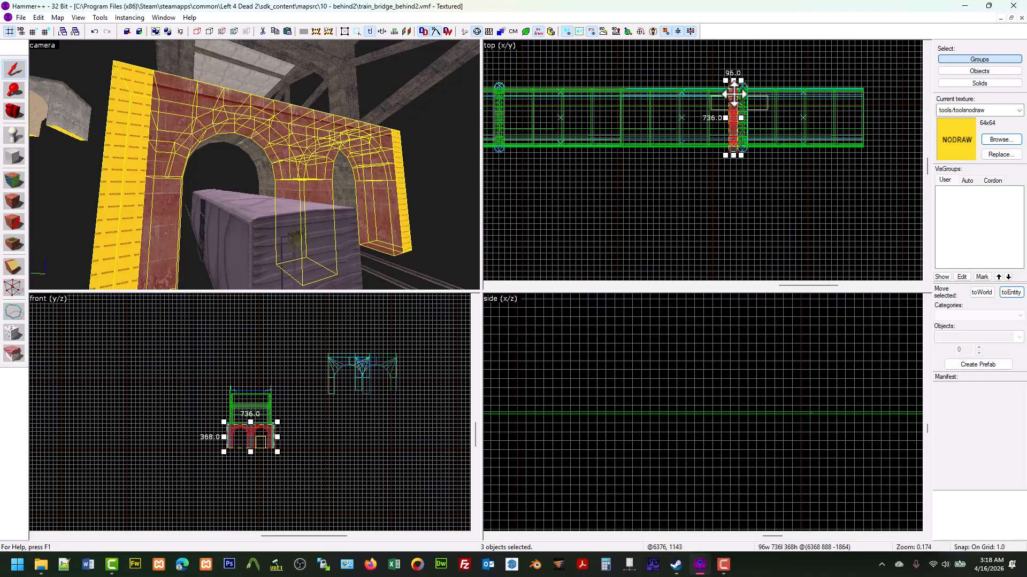
pyautogui.moveTo(733, 95); pyautogui.dragTo(776, 118)
pyautogui.scroll(3, 874, 83)
pyautogui.scroll(9, 874, 83)
pyautogui.scroll(9, 809, 118)
pyautogui.scroll(15, 199, 445)
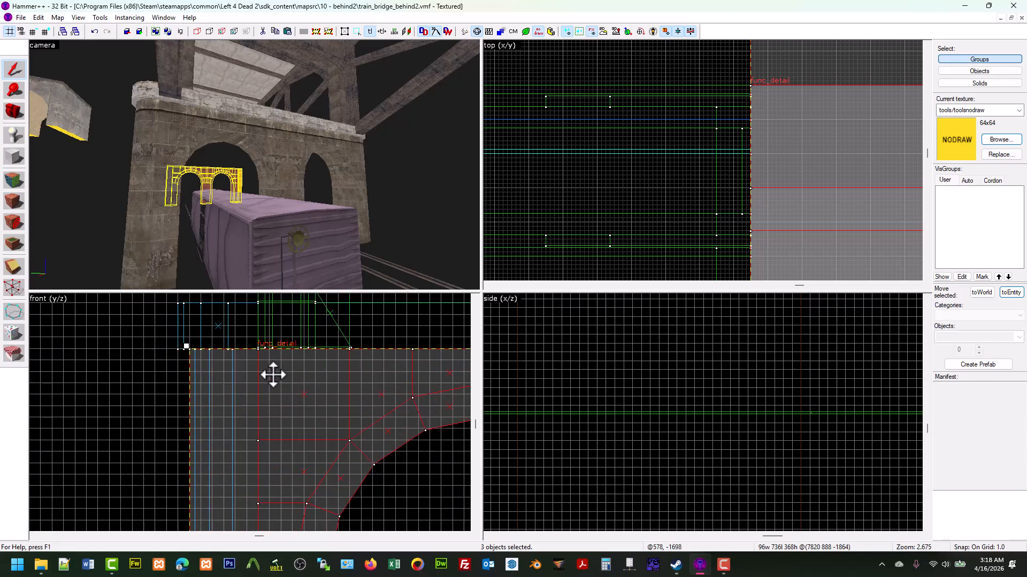
pyautogui.scroll(-4, 272, 375)
pyautogui.moveTo(312, 371); pyautogui.dragTo(327, 456)
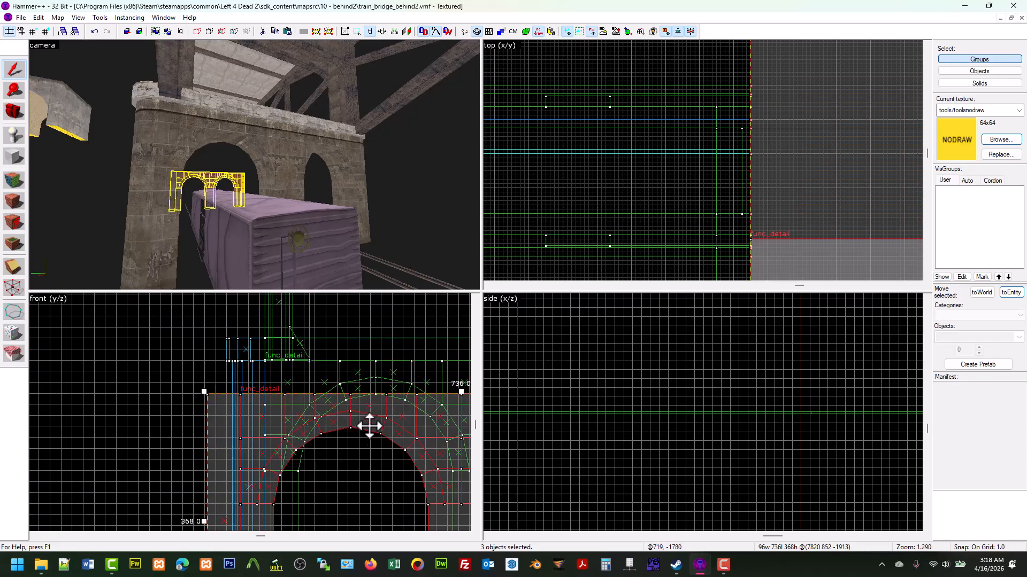
pyautogui.scroll(4, 369, 434)
pyautogui.moveTo(366, 414); pyautogui.dragTo(397, 351)
pyautogui.scroll(9, 379, 330)
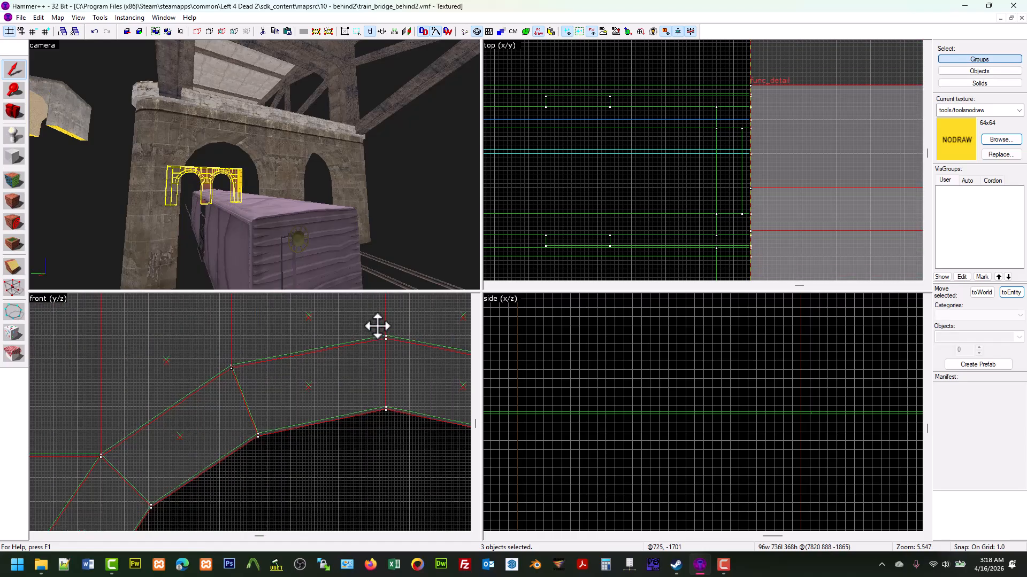
pyautogui.moveTo(391, 394); pyautogui.dragTo(397, 375)
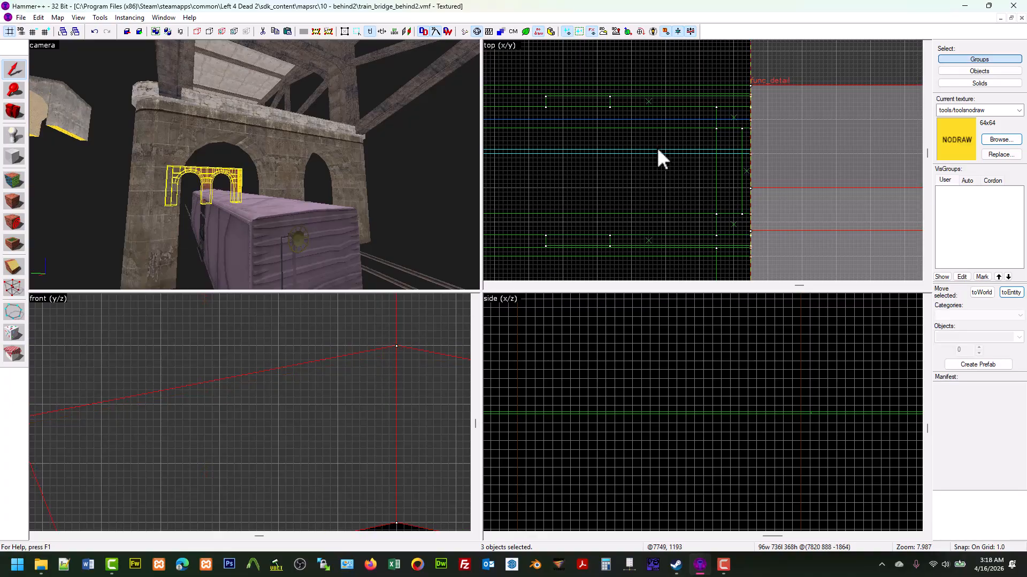
pyautogui.scroll(-20, 647, 151)
pyautogui.scroll(-1, 814, 180)
pyautogui.moveTo(818, 185); pyautogui.dragTo(579, 178)
pyautogui.scroll(15, 582, 170)
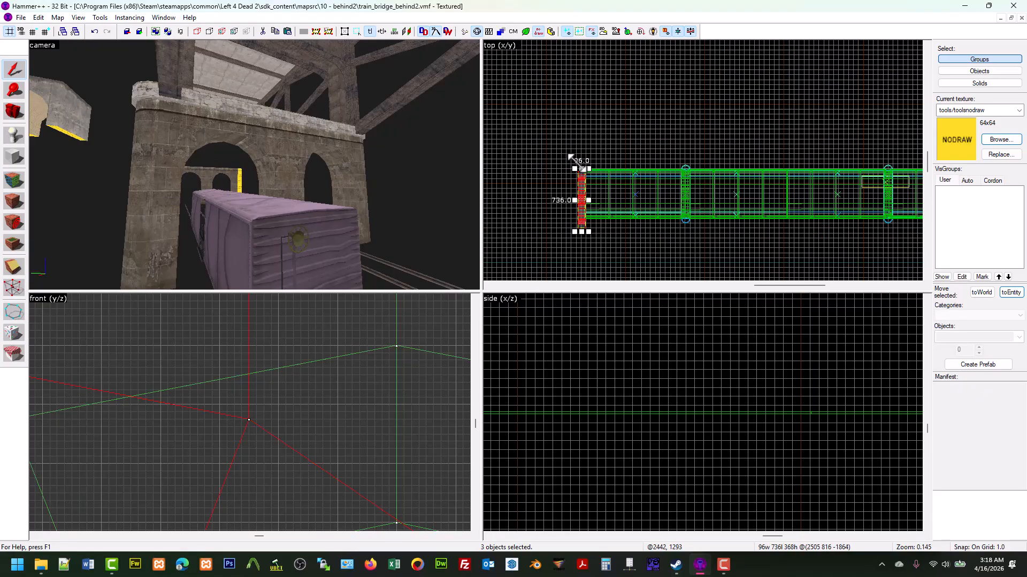
pyautogui.moveTo(570, 256); pyautogui.dragTo(564, 201)
pyautogui.scroll(5, 591, 147)
pyautogui.scroll(1, 610, 127)
pyautogui.moveTo(596, 126); pyautogui.dragTo(619, 158)
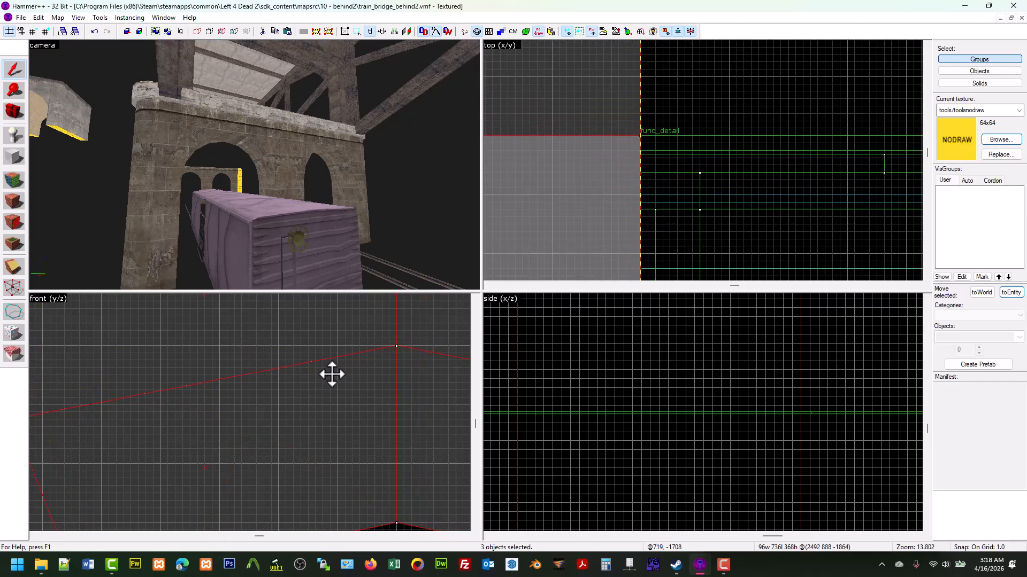
# Inspect the arched walls at both ends of the bridge from outside, clear the selection and approach one wall from the bridge side
pyautogui.scroll(-5, 331, 376)
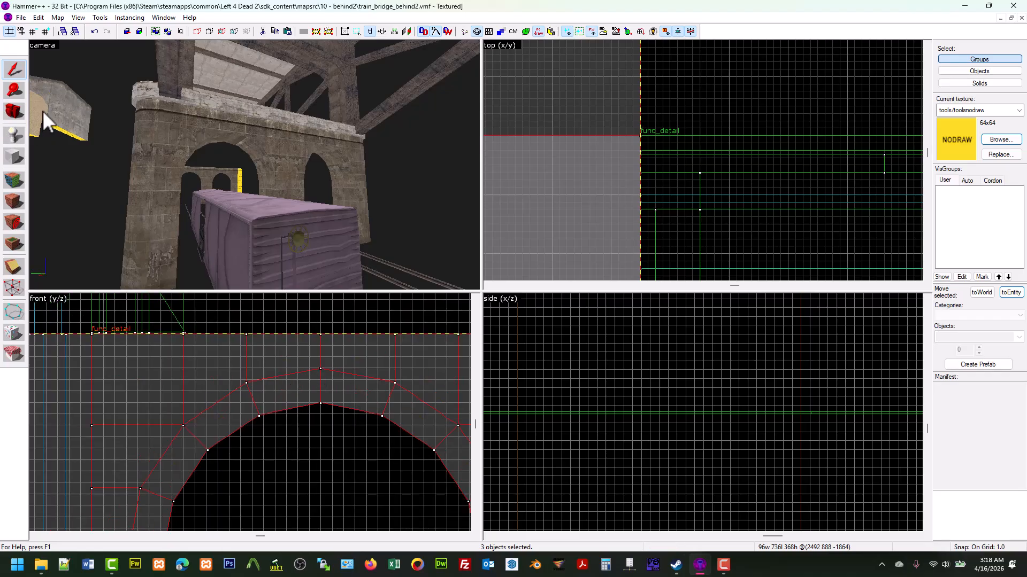
pyautogui.click(14, 107)
pyautogui.moveTo(177, 155); pyautogui.dragTo(254, 165)
pyautogui.click(14, 70)
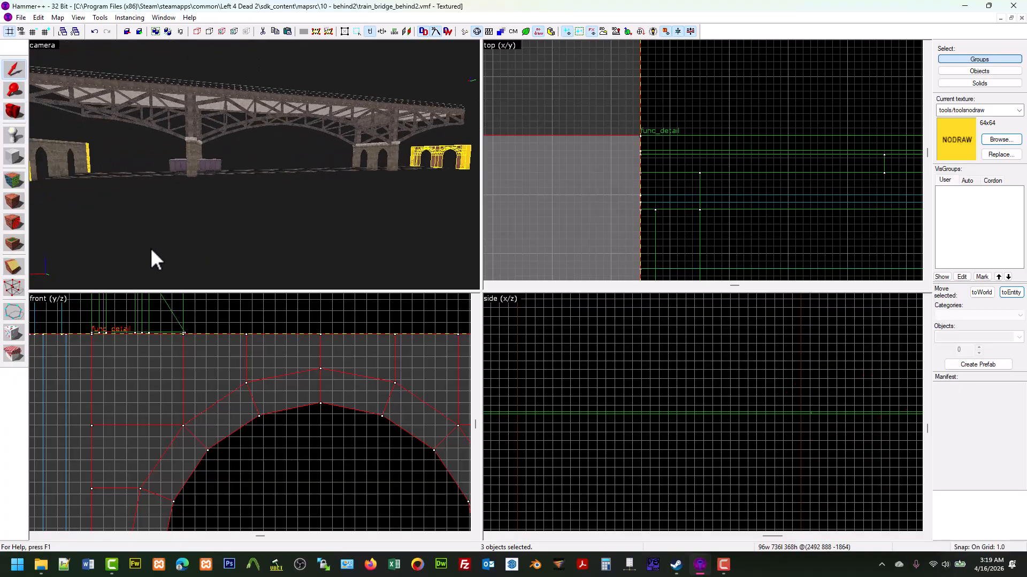
pyautogui.click(132, 220)
pyautogui.click(21, 18)
pyautogui.click(14, 111)
pyautogui.moveTo(254, 165); pyautogui.dragTo(248, 164)
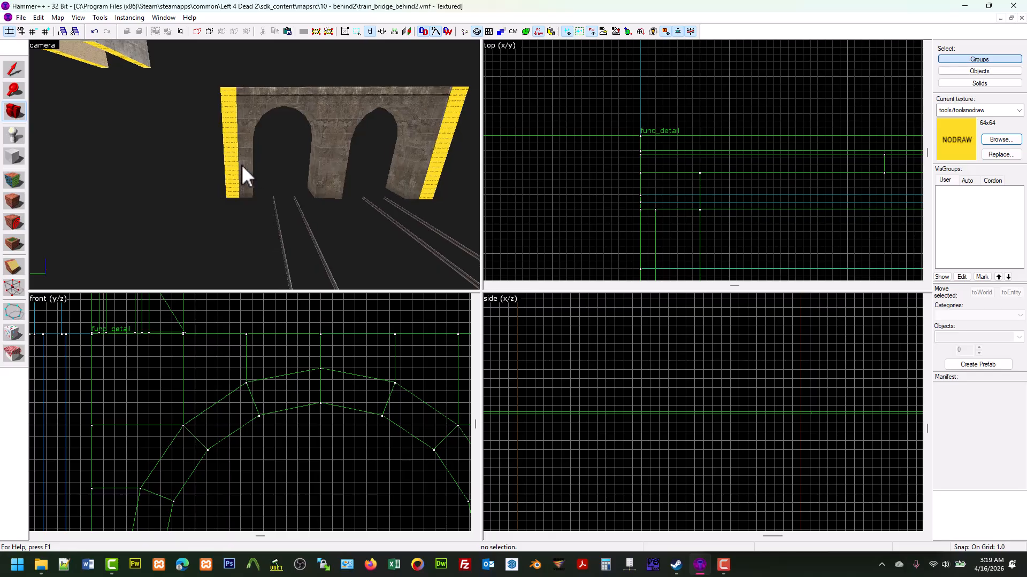
# Lift stone/stonewall037e from the end wall with the Face Edit Sheet and apply it to the adjoining nodraw block's front face
pyautogui.click(13, 181)
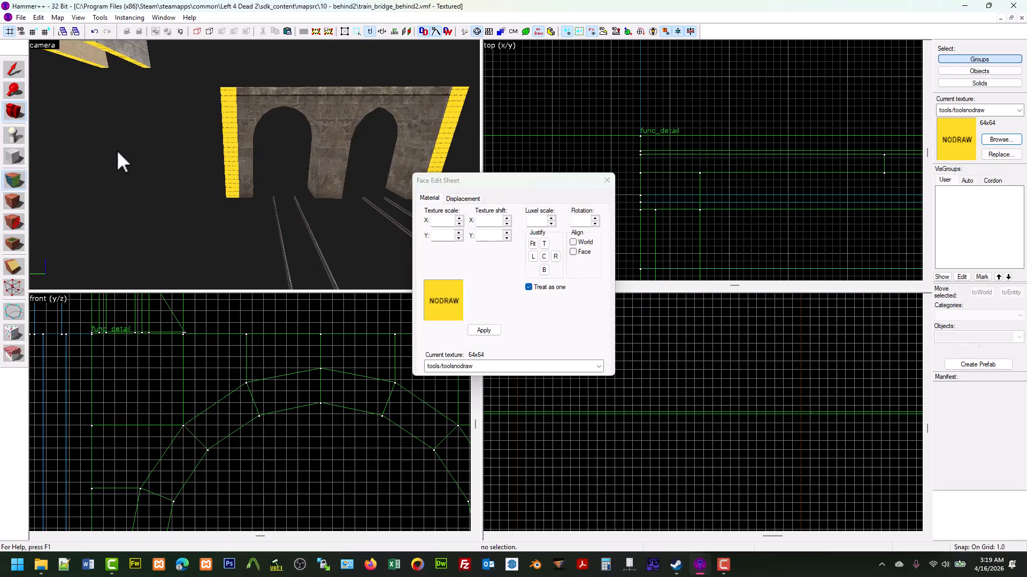
pyautogui.click(241, 100)
pyautogui.rightClick(225, 114)
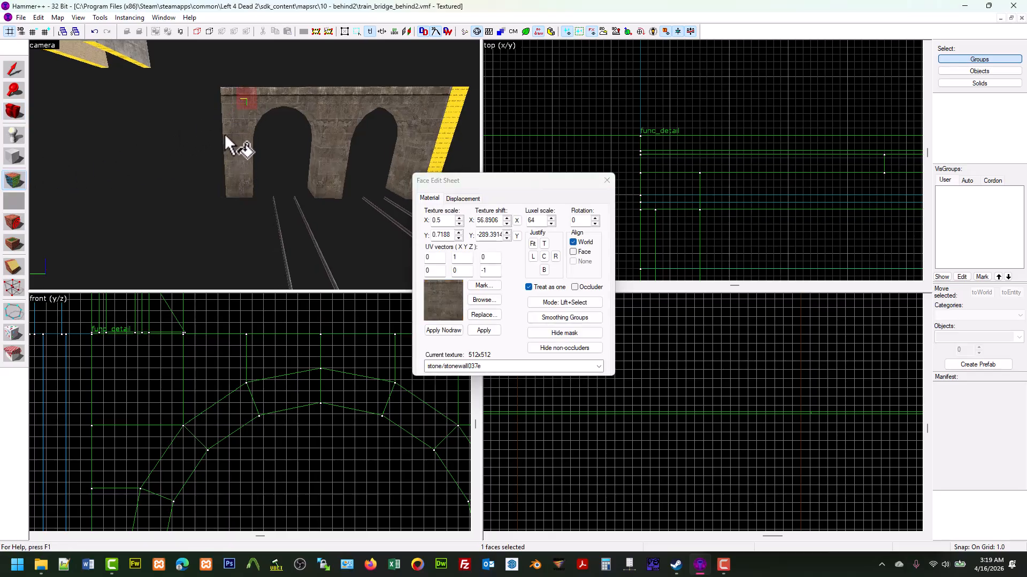
pyautogui.press('z')
pyautogui.press('w')
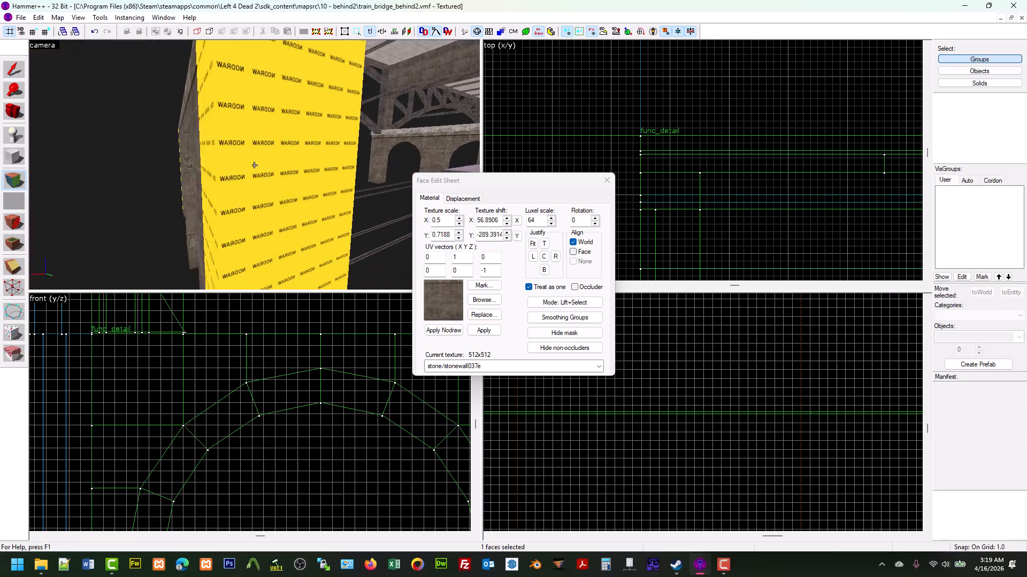
# Apply stone/stonewall037e to the end blocks' faces on the outer side of the same wall, leaving their ends nodraw
pyautogui.press('a')
pyautogui.press('s')
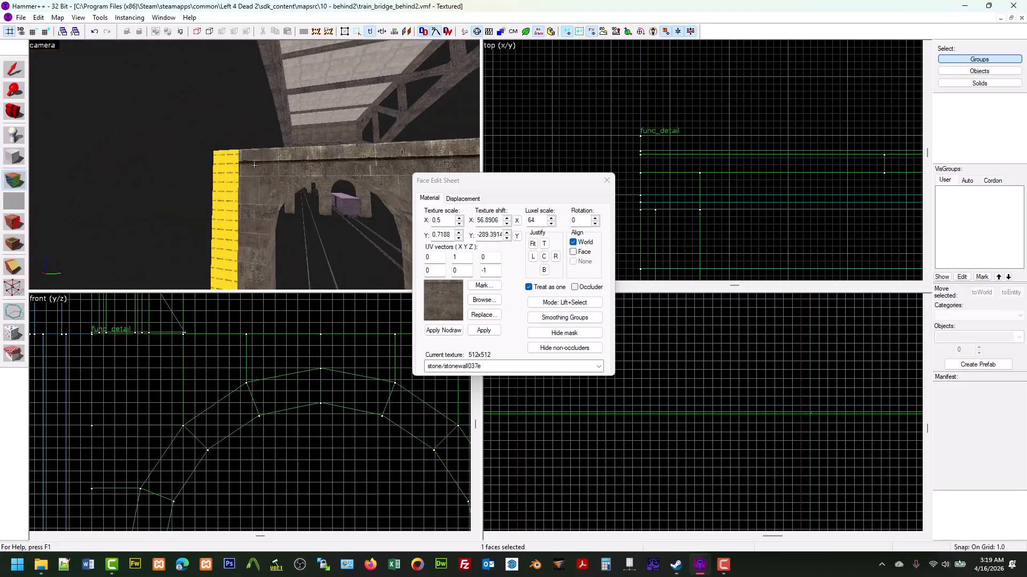
pyautogui.press('a')
pyautogui.press('w')
pyautogui.press('a')
pyautogui.press('s')
pyautogui.press('d')
pyautogui.press('s')
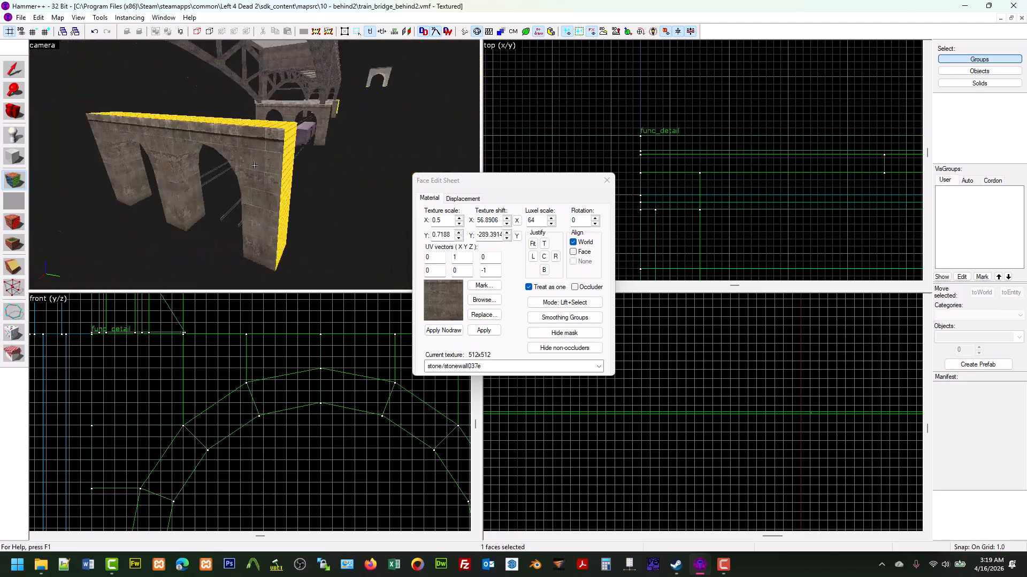
# Lift the stone texture from the wall at the bridge's other end, apply it to its end block's front face and close the Face Edit Sheet
pyautogui.press('w')
pyautogui.press('w')
pyautogui.click(254, 165)
pyautogui.press('w')
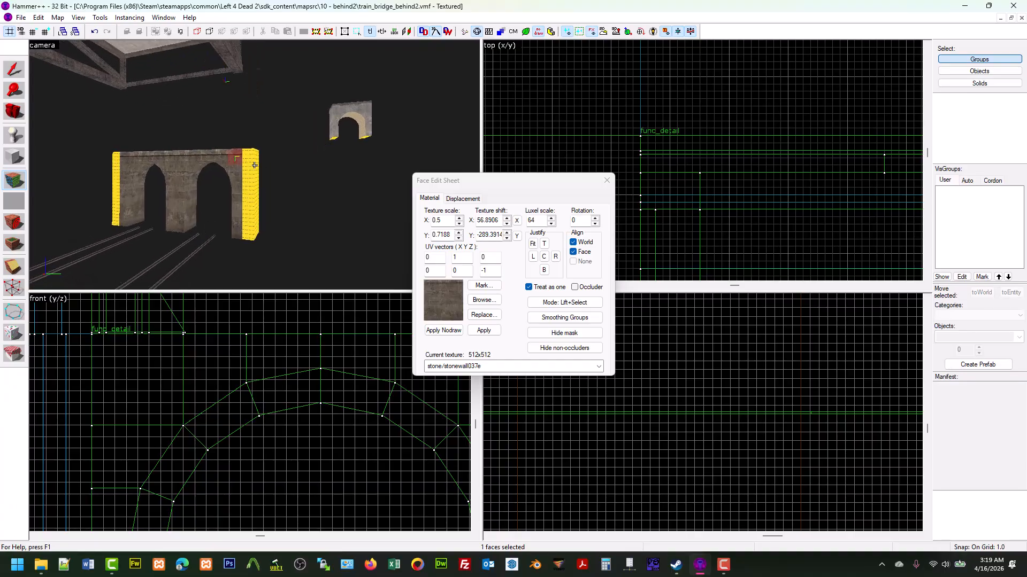
pyautogui.press('d')
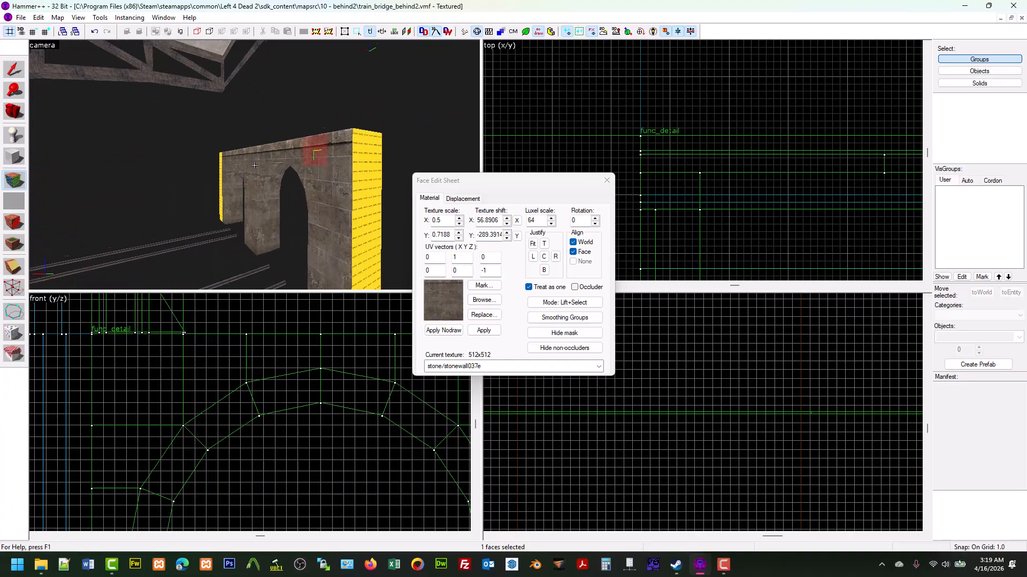
pyautogui.press('d')
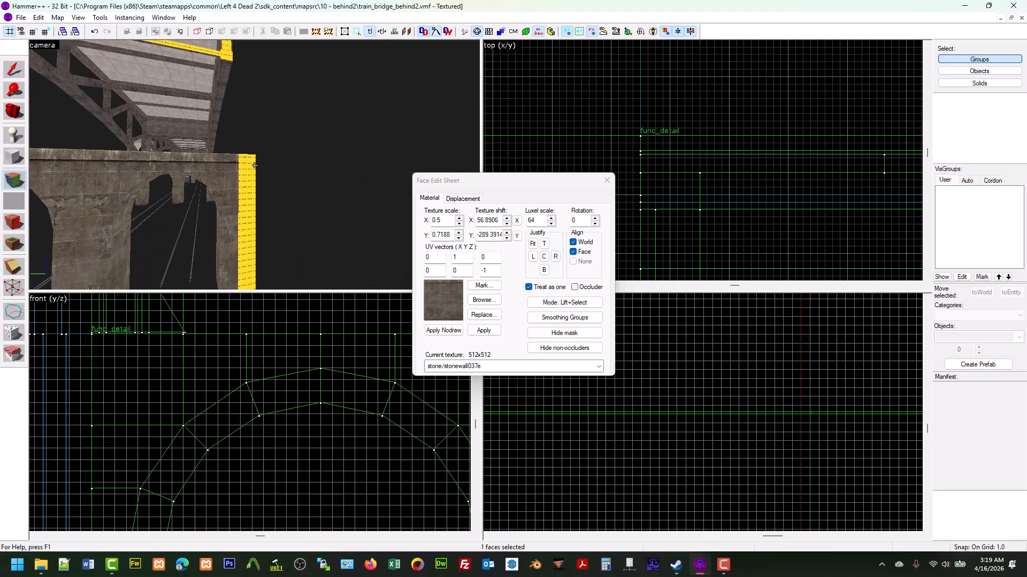
pyautogui.press('s')
pyautogui.press('d')
pyautogui.press('d')
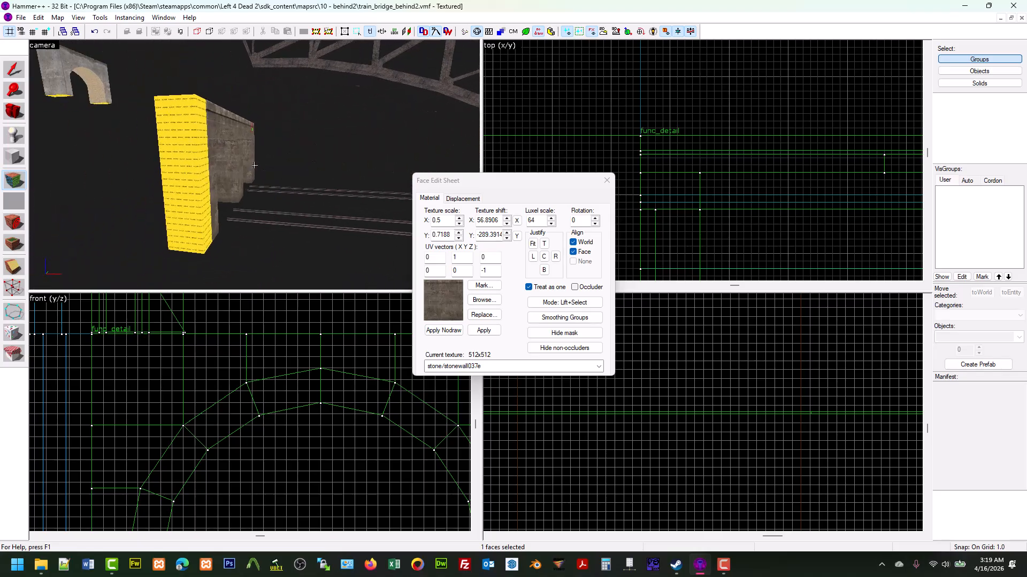
pyautogui.press('w')
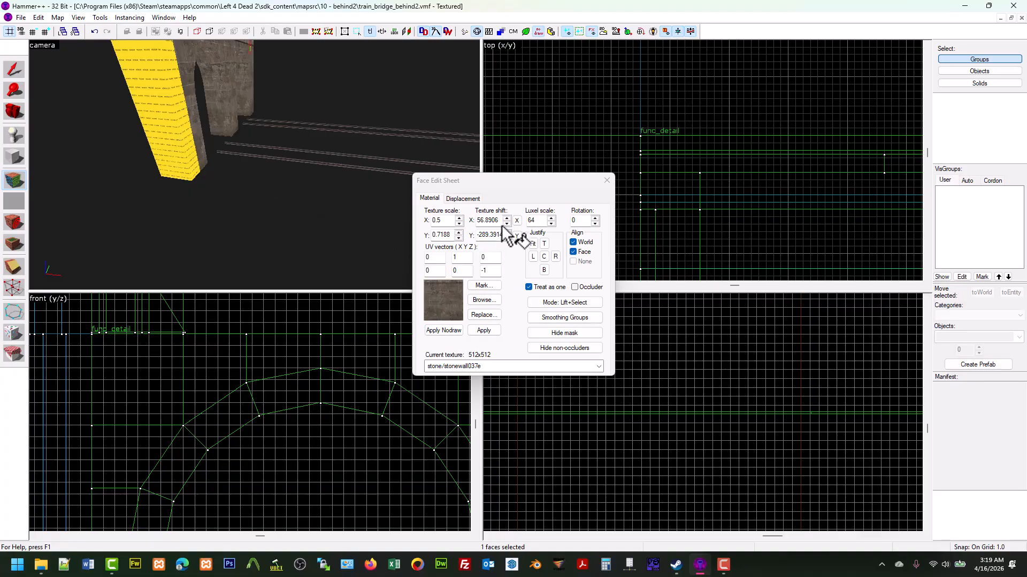
pyautogui.click(606, 181)
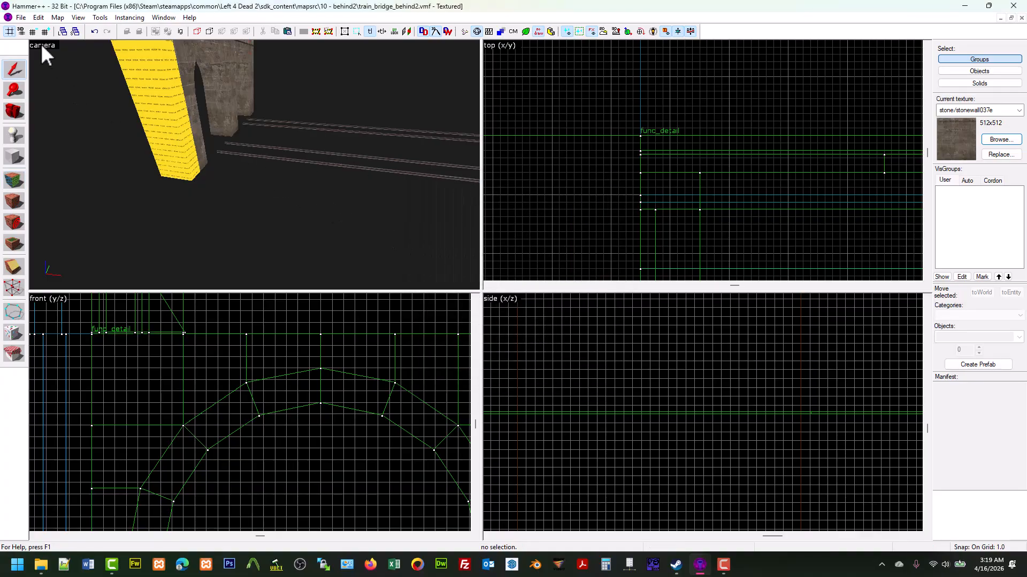
# Save the map and inspect the rails and arched end walls from both sides of the bridge
pyautogui.click(21, 18)
pyautogui.click(47, 65)
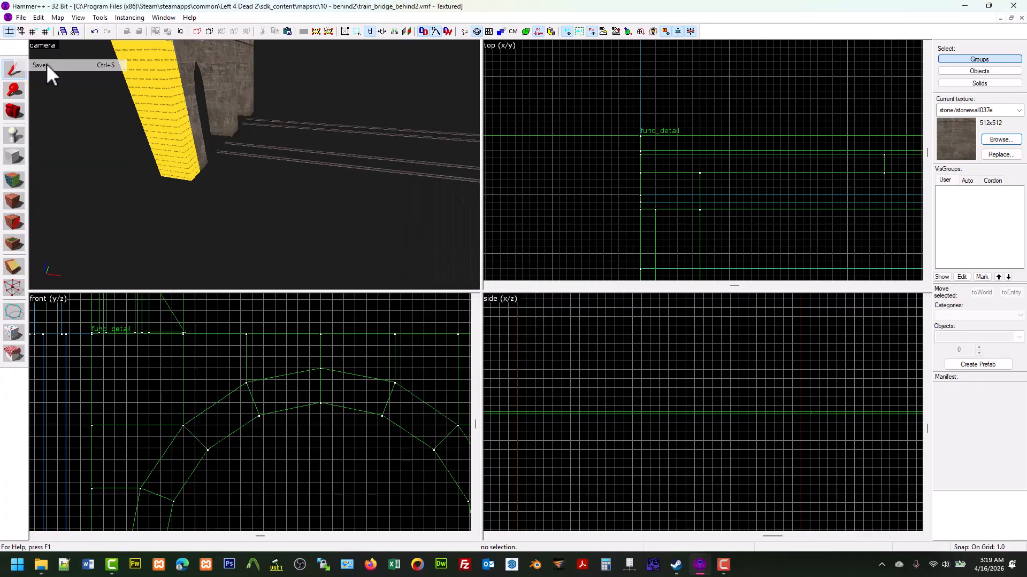
pyautogui.scroll(-5, 254, 165)
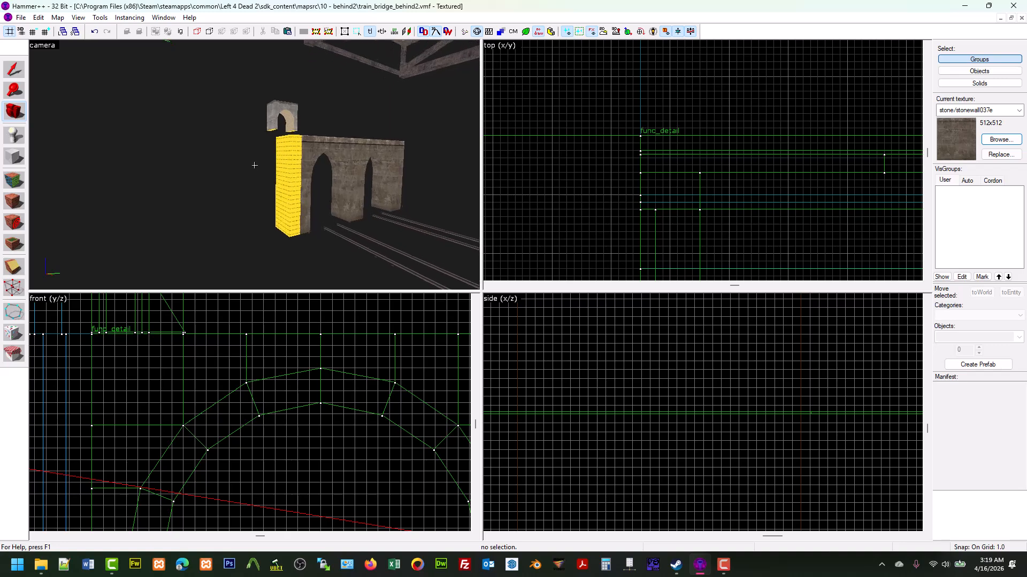
pyautogui.press('d')
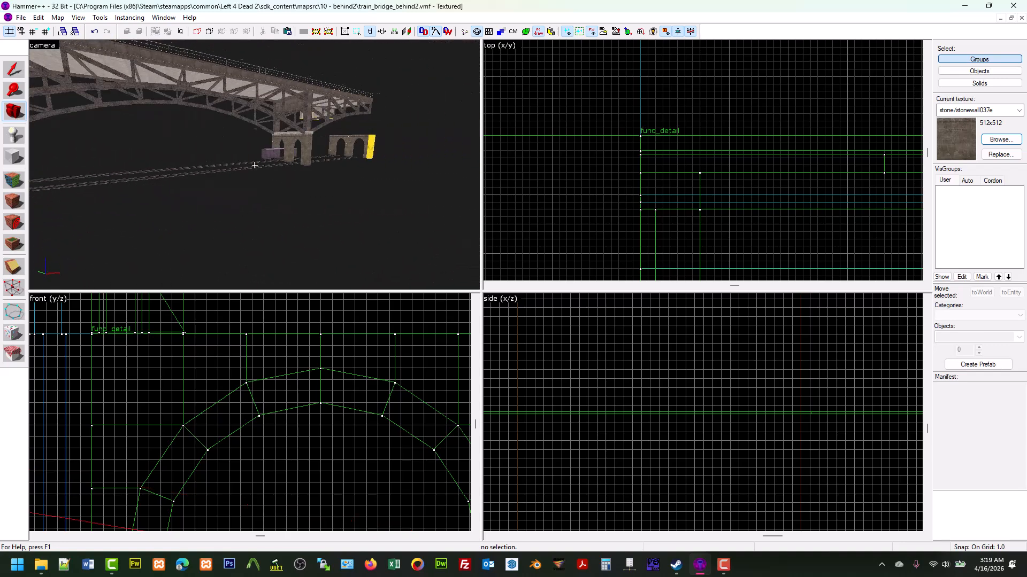
pyautogui.press('a')
pyautogui.press('s')
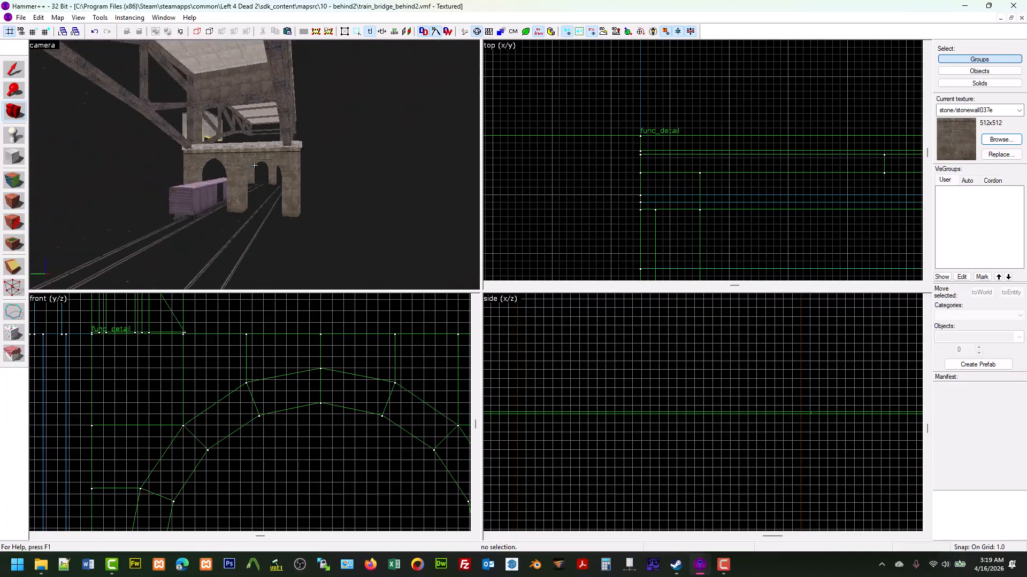
pyautogui.press('w')
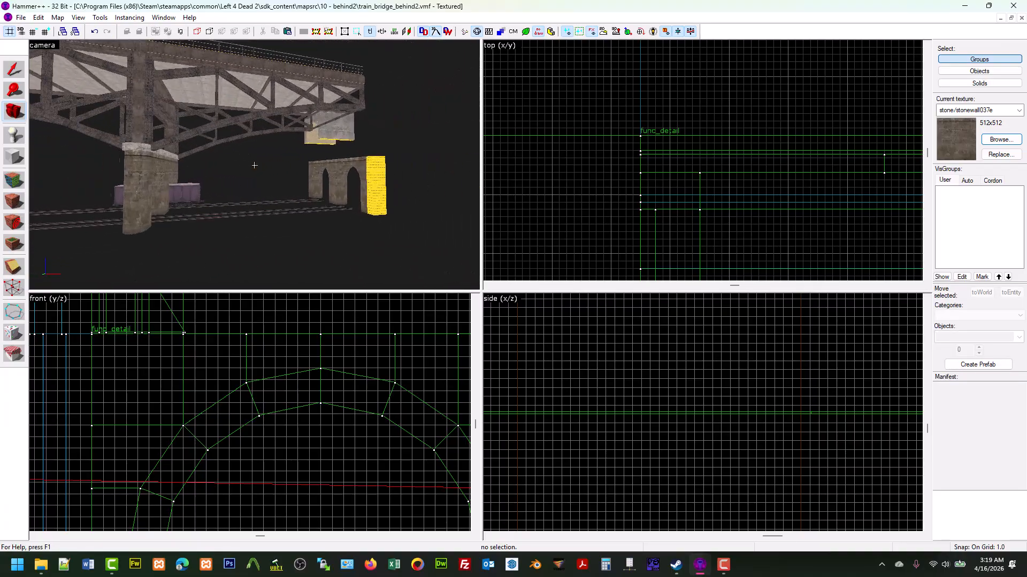
pyautogui.press('w')
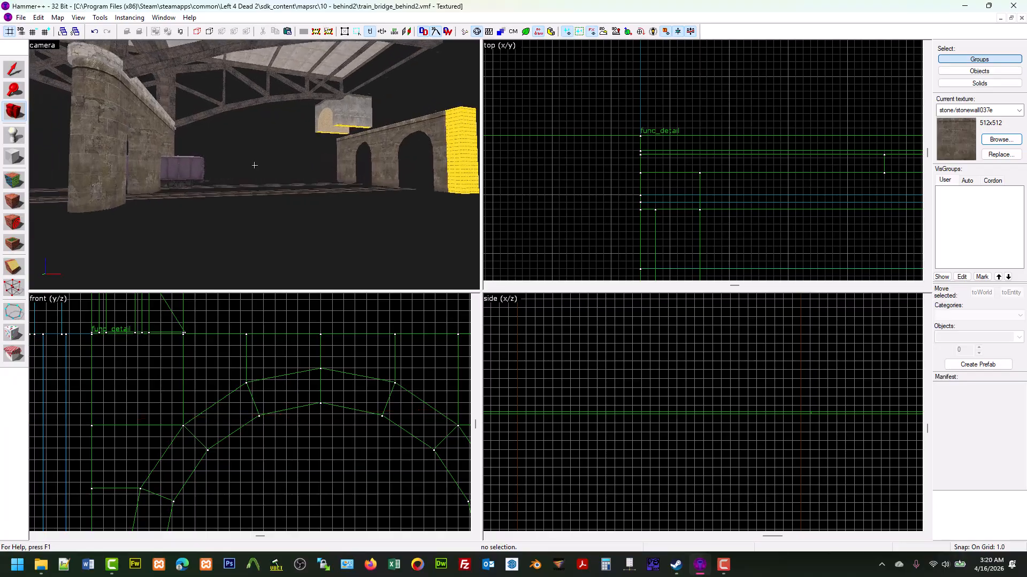
pyautogui.press('w')
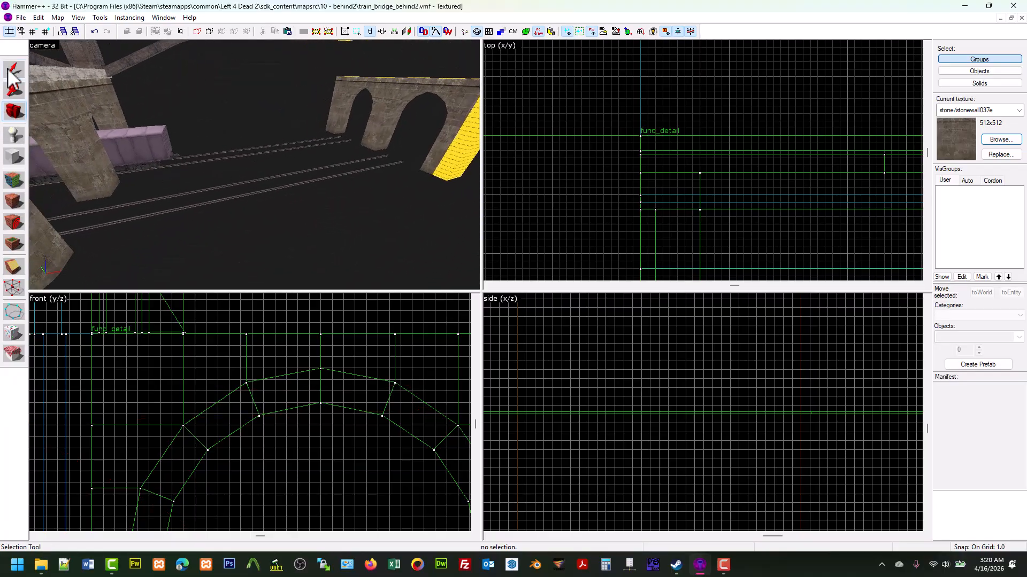
# Copy the 1308-unit rail section beyond one end wall and align the copy with the end of the existing rails
pyautogui.click(195, 205)
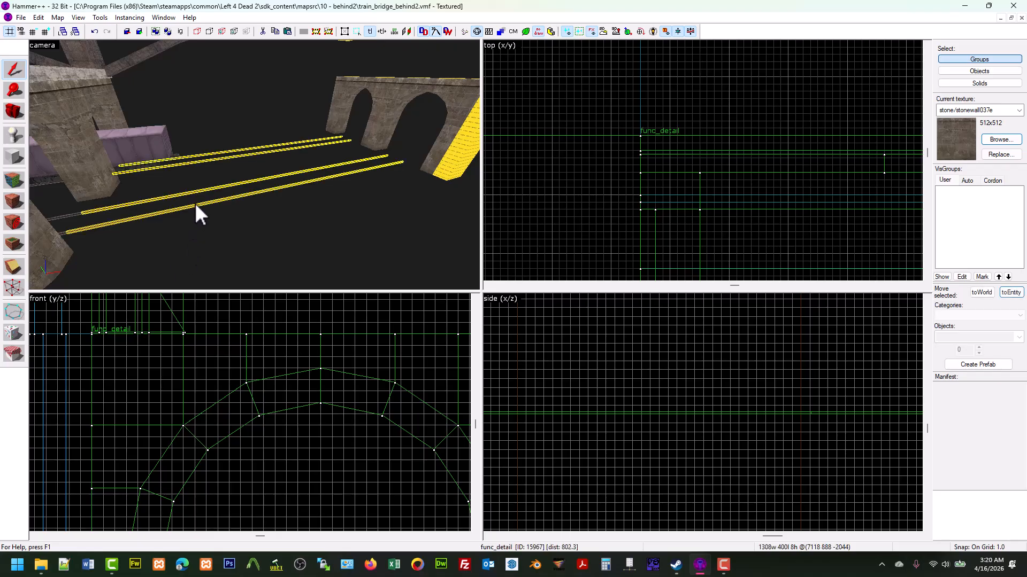
pyautogui.scroll(-5, 640, 142)
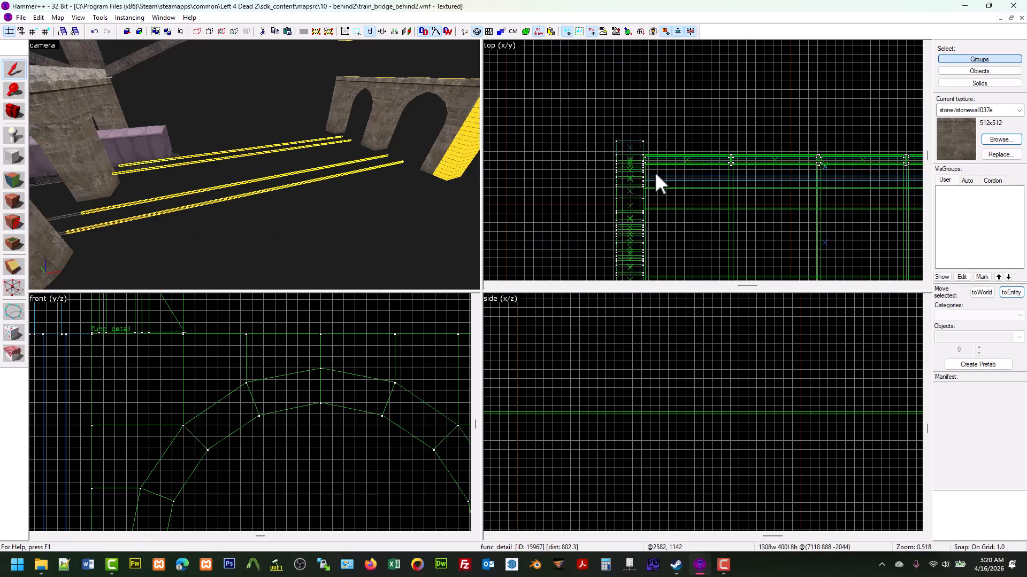
pyautogui.scroll(-1, 669, 193)
pyautogui.scroll(8, 721, 226)
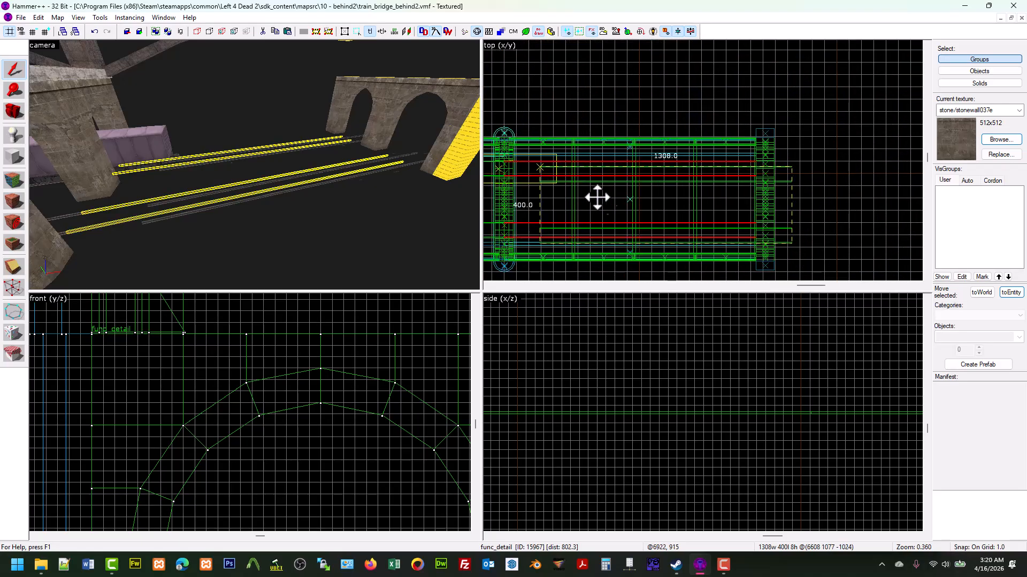
pyautogui.keyDown('shift'); pyautogui.moveTo(824, 191); pyautogui.dragTo(823, 191); pyautogui.keyUp('shift')
pyautogui.scroll(12, 754, 177)
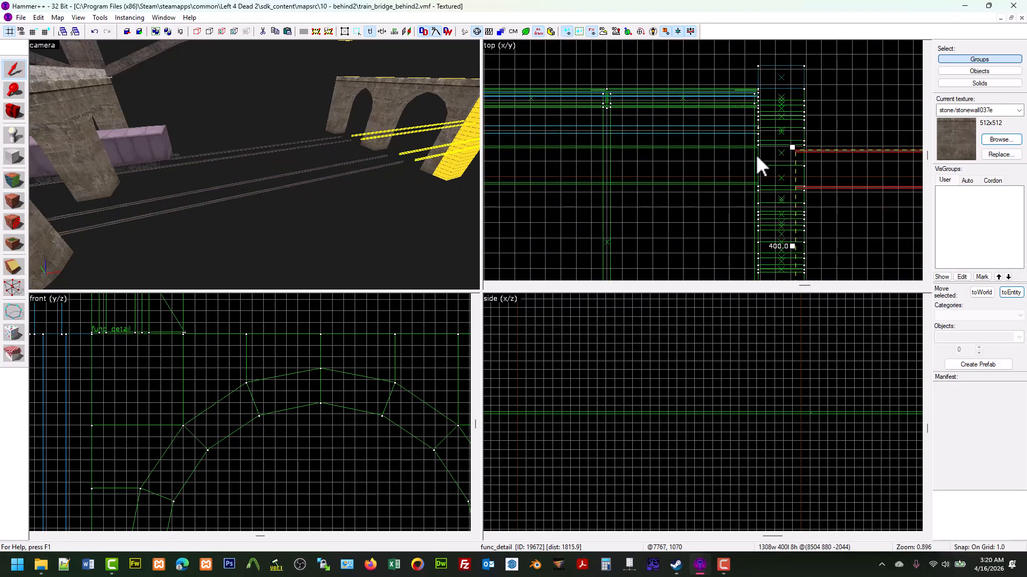
pyautogui.scroll(9, 733, 138)
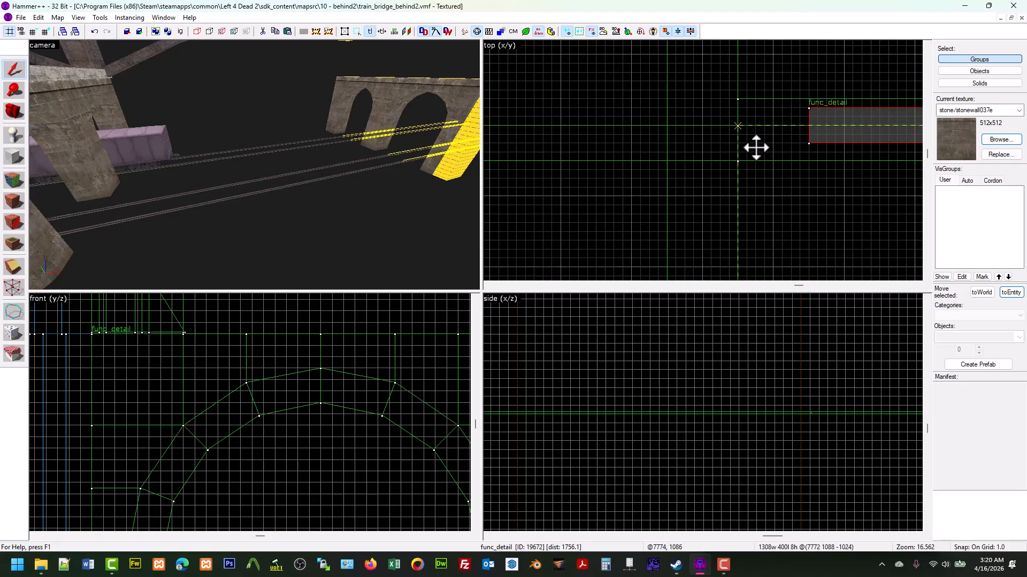
# Copy the rail section at the bridge's opposite end outward through the end wall and butt it against the existing rails
pyautogui.press('z')
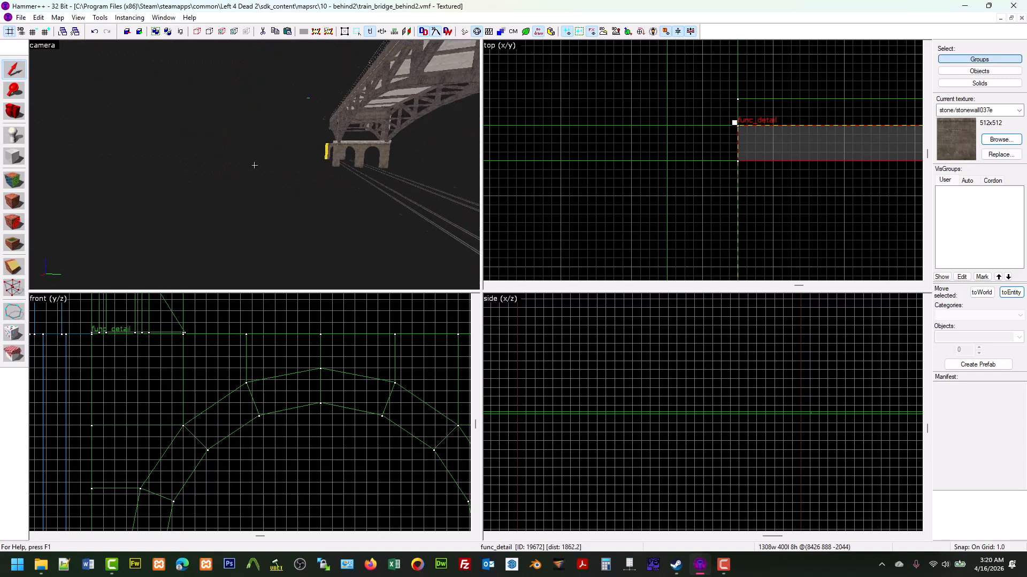
pyautogui.press('w')
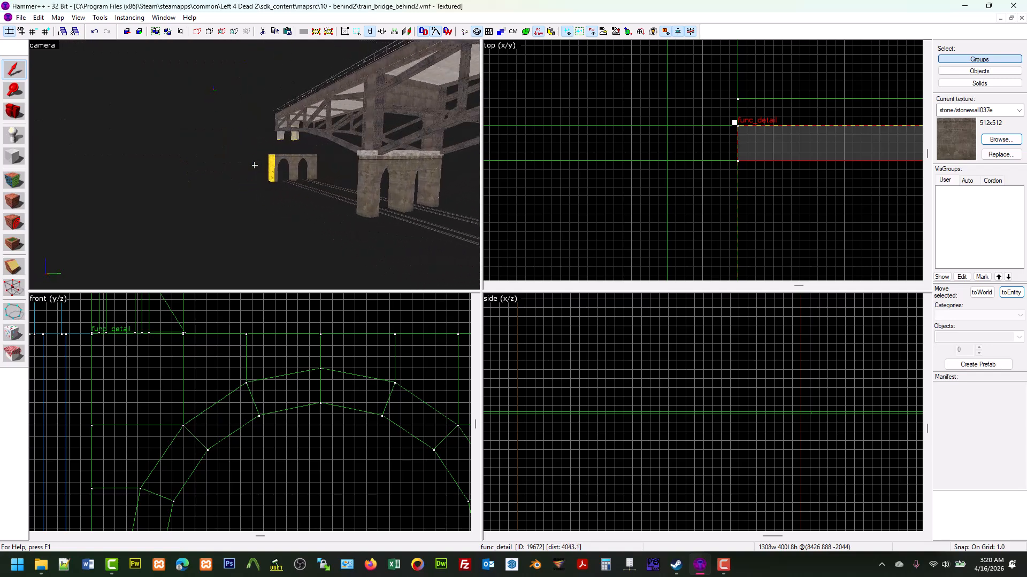
pyautogui.press('w')
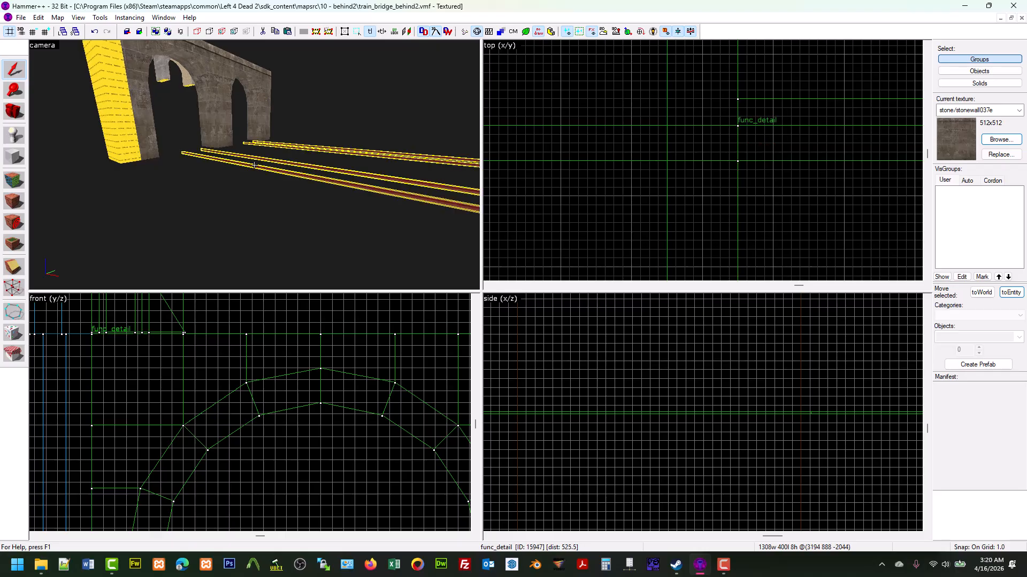
pyautogui.scroll(-20, 698, 142)
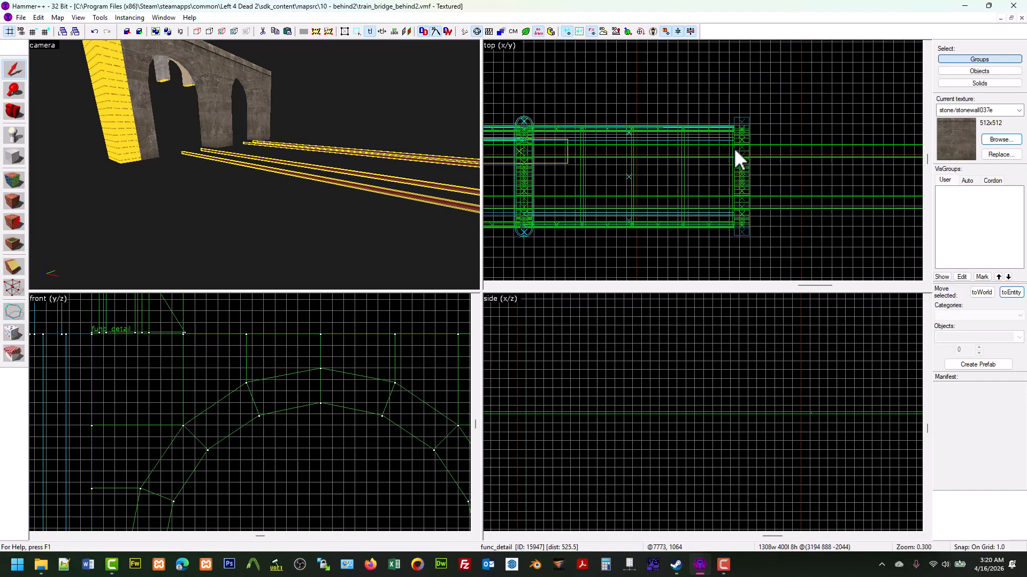
pyautogui.scroll(6, 671, 159)
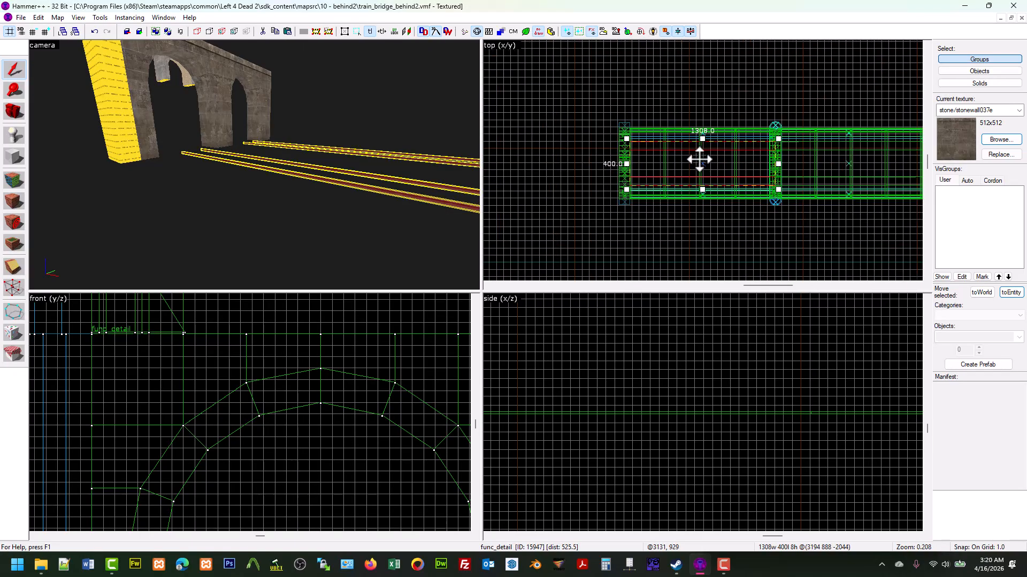
pyautogui.moveTo(723, 158); pyautogui.dragTo(575, 171)
pyautogui.scroll(8, 634, 184)
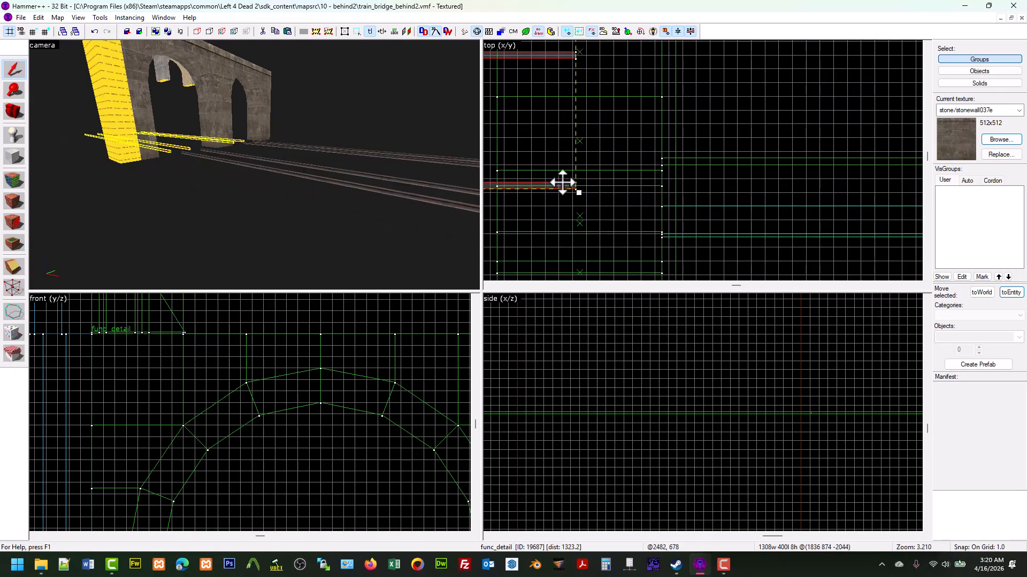
pyautogui.scroll(4, 638, 164)
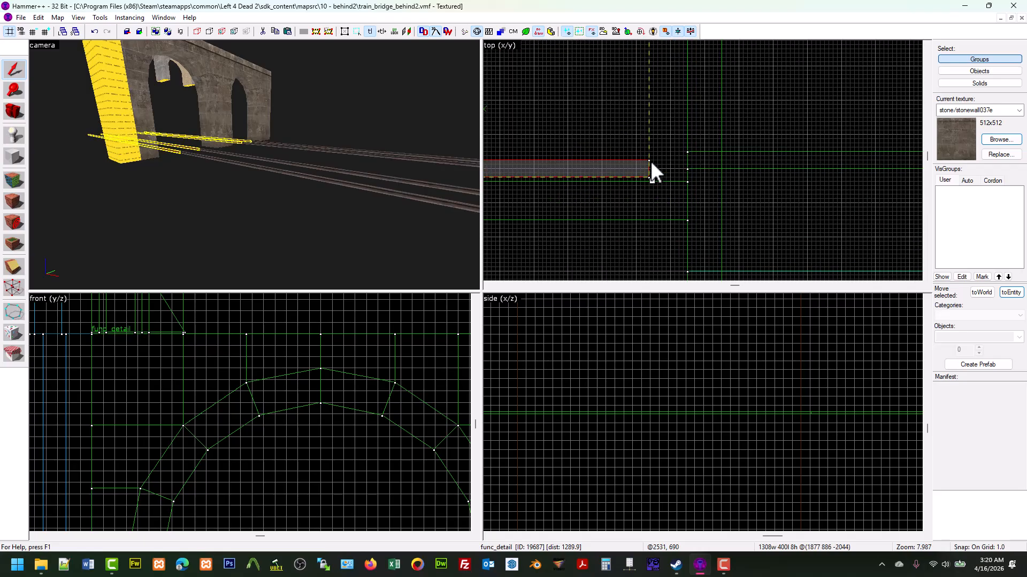
pyautogui.moveTo(637, 167); pyautogui.dragTo(675, 161)
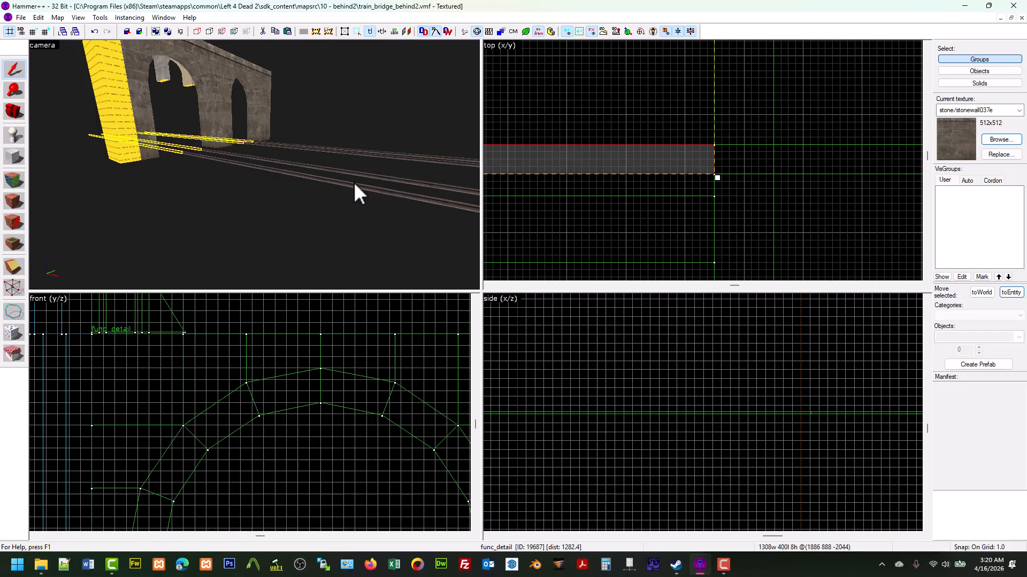
# Select the original rail section to check its alignment with the copy, clear the selection and save the map
pyautogui.click(368, 188)
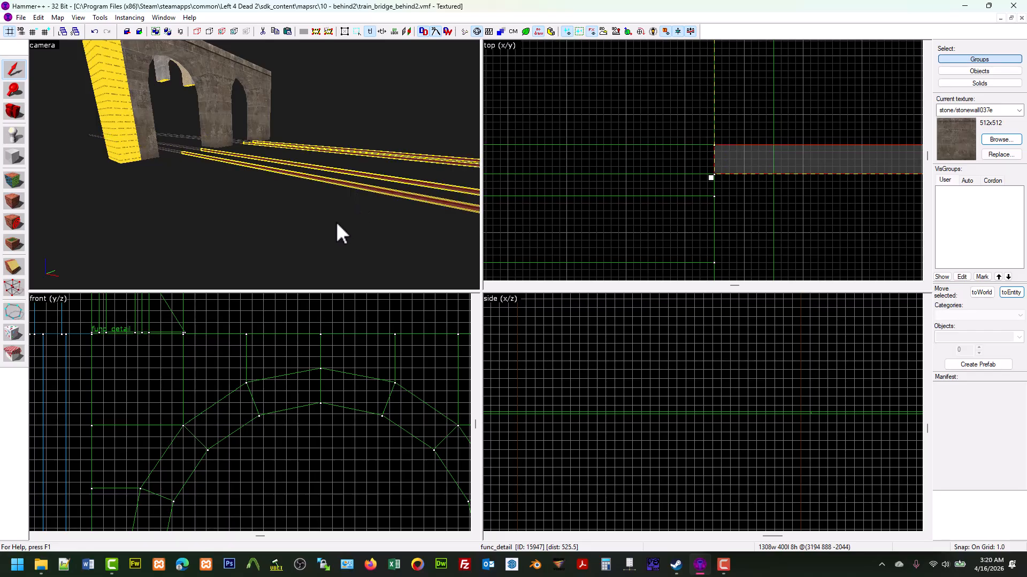
pyautogui.click(330, 224)
pyautogui.click(22, 18)
pyautogui.click(50, 68)
# Examine the extended rails, the tops of the arched end walls and the stone cap on the neighbouring pier
pyautogui.click(13, 110)
pyautogui.moveTo(254, 166); pyautogui.dragTo(254, 165)
pyautogui.press('s')
pyautogui.press('w')
pyautogui.press('s')
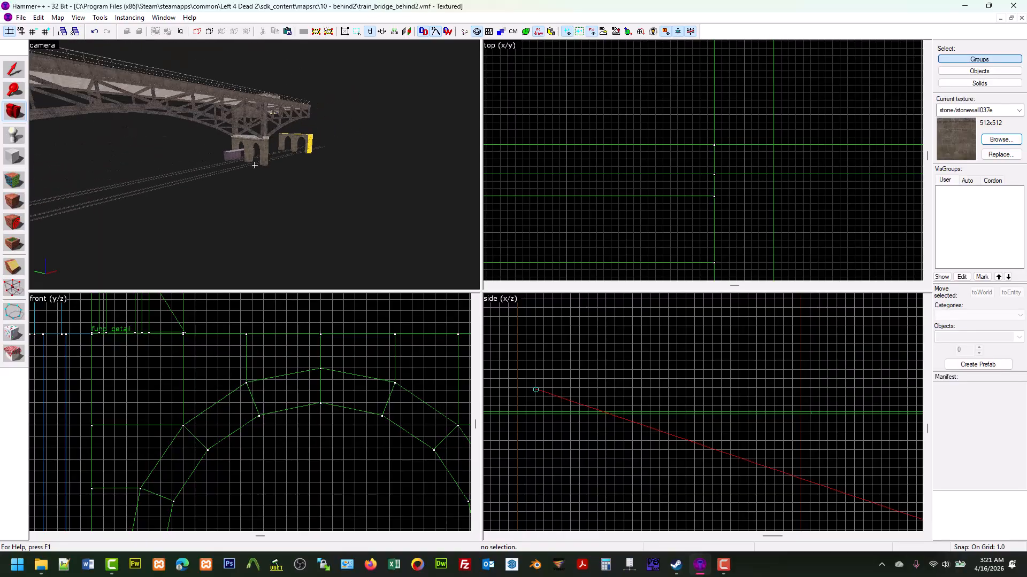
pyautogui.moveTo(254, 165); pyautogui.dragTo(254, 165)
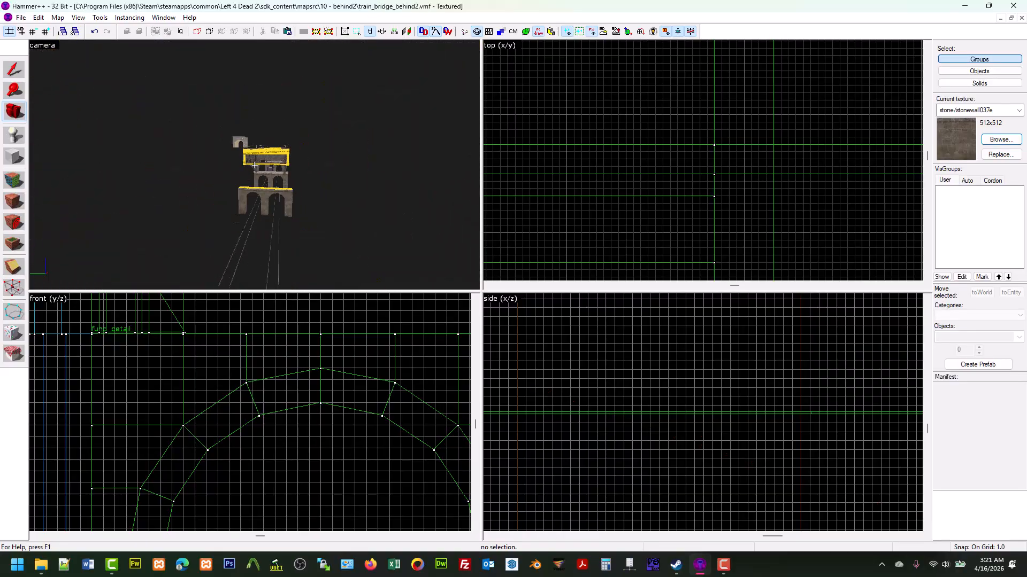
pyautogui.press('w')
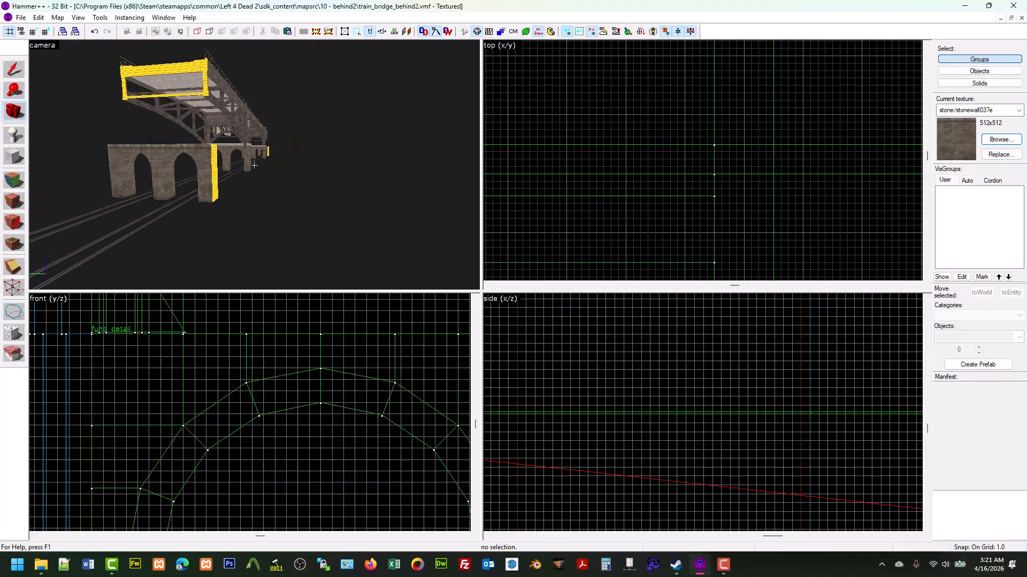
pyautogui.press('a')
pyautogui.press('s')
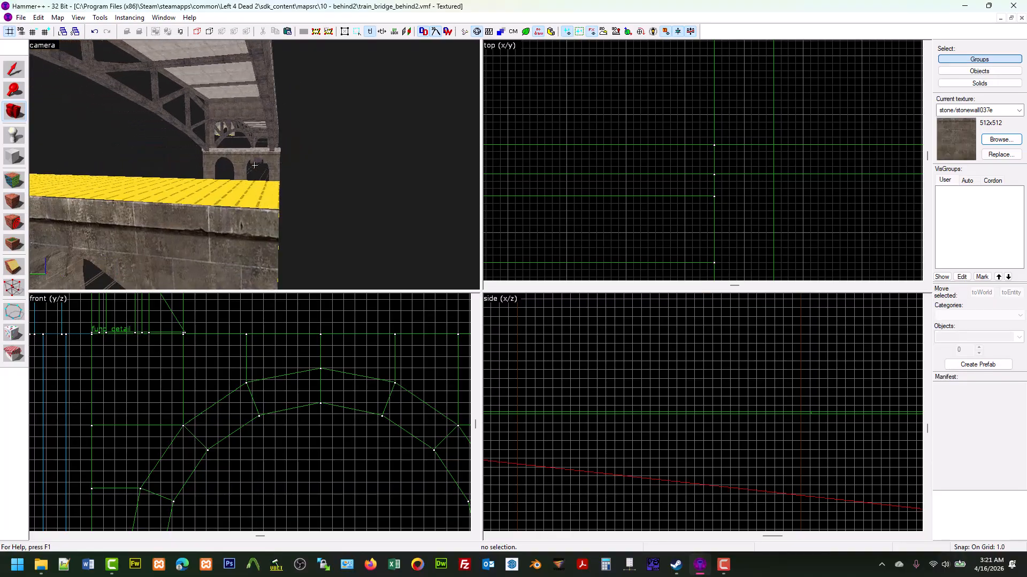
pyautogui.press('d')
pyautogui.press('w')
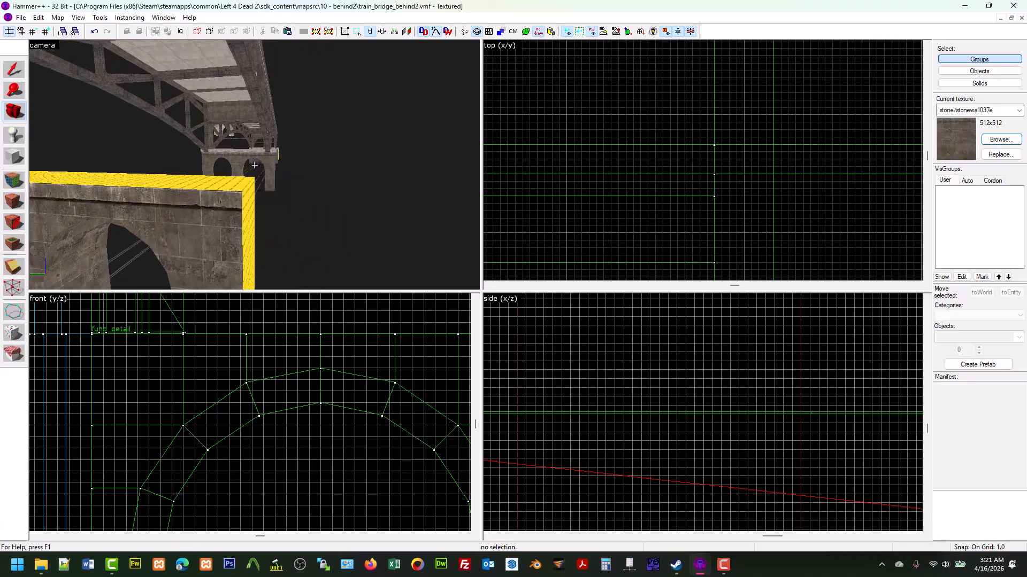
pyautogui.press('w')
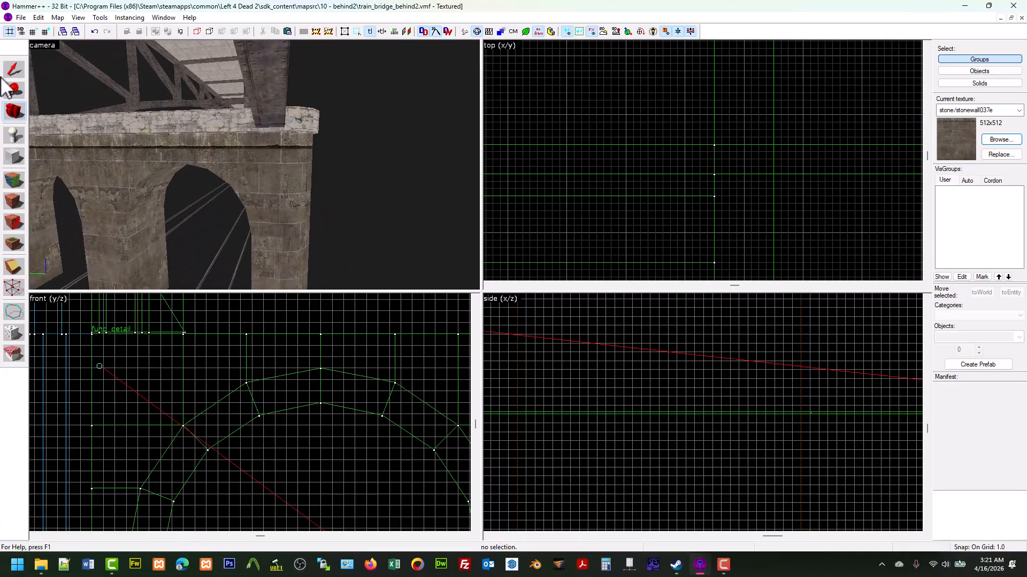
# Copy the pier's stone cap block onto the nearby end wall and align its corner with the wall's corner
pyautogui.click(88, 121)
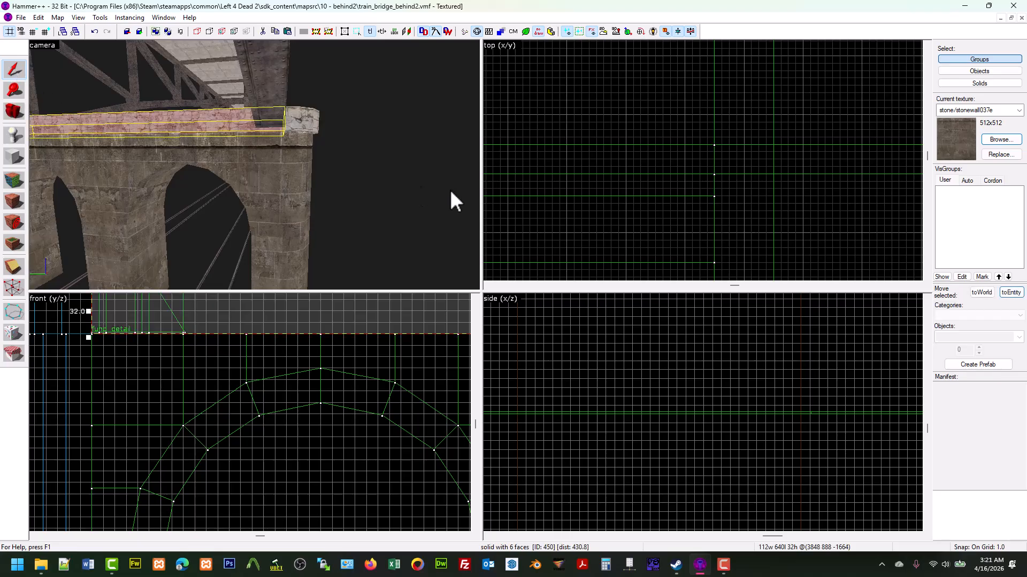
pyautogui.scroll(-15, 618, 178)
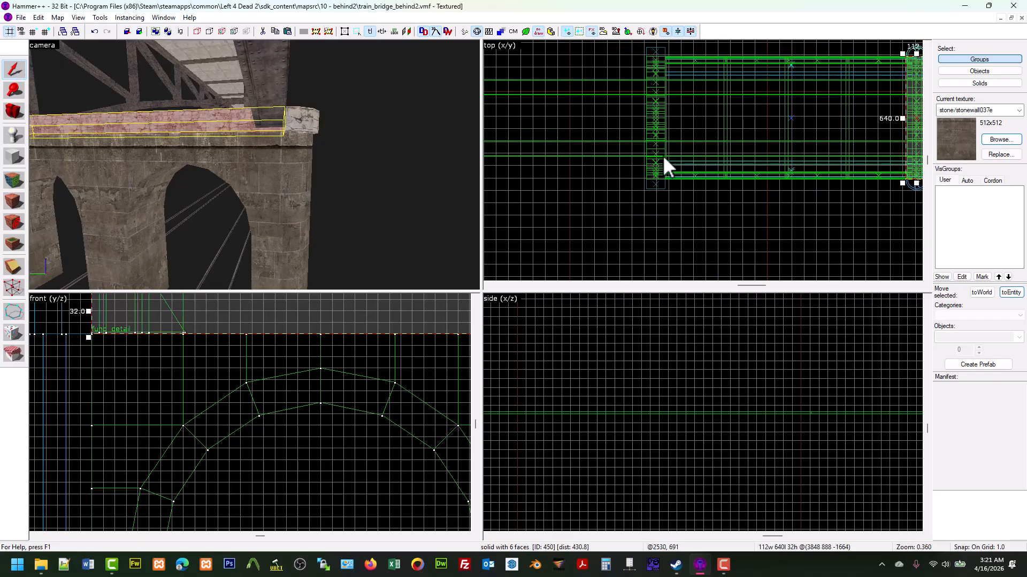
pyautogui.scroll(3, 741, 147)
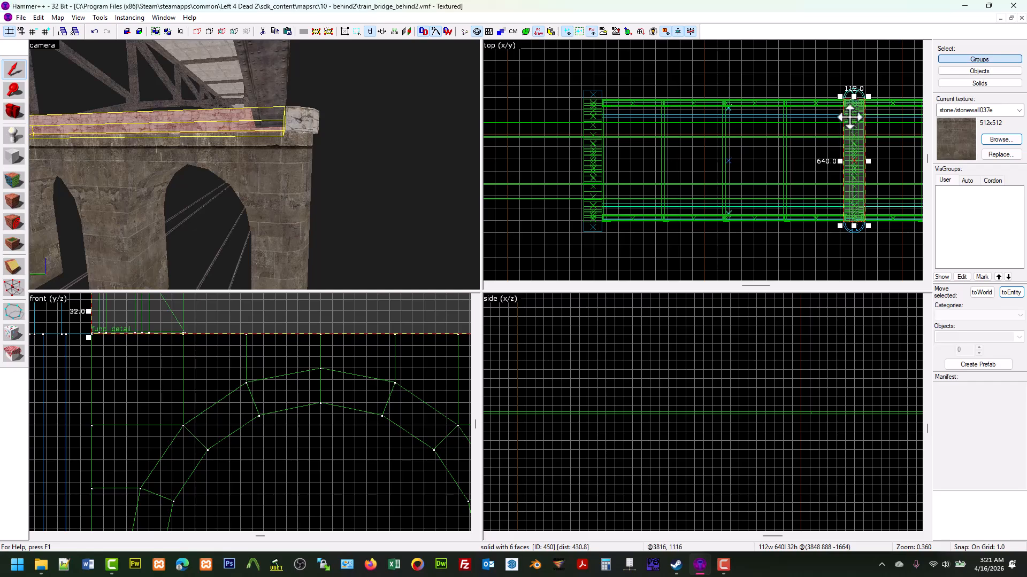
pyautogui.moveTo(857, 111)
pyautogui.mouseDown()
pyautogui.moveTo(827, 127)
pyautogui.moveTo(619, 114)
pyautogui.mouseUp()
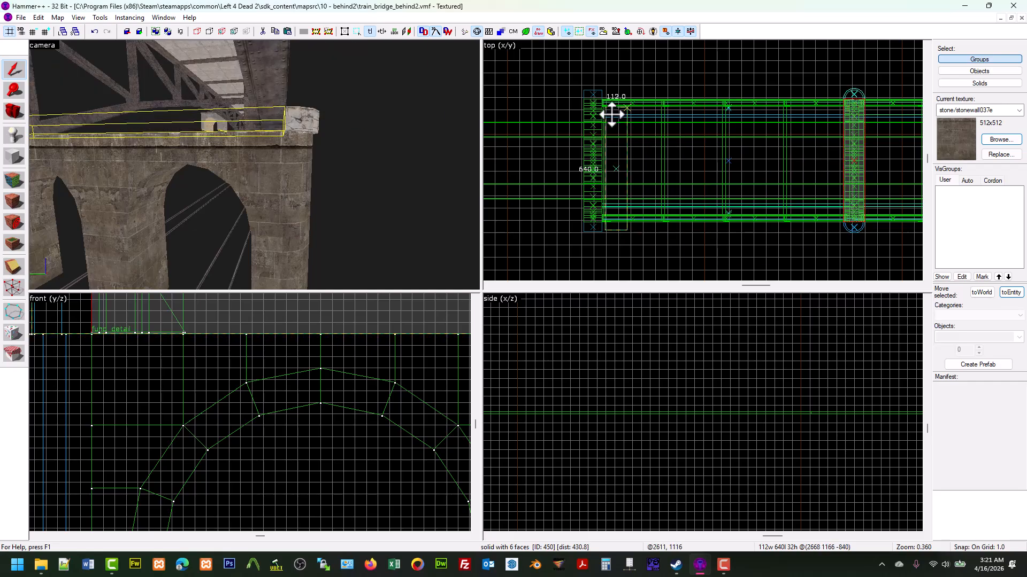
pyautogui.scroll(3, 614, 109)
pyautogui.scroll(13, 577, 80)
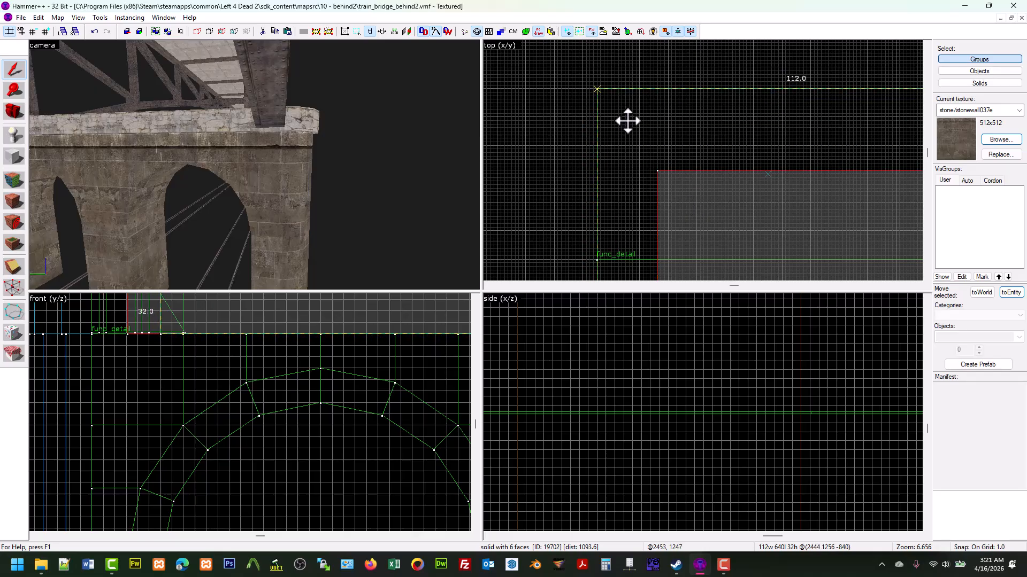
pyautogui.scroll(-15, 627, 120)
pyautogui.scroll(10, 656, 198)
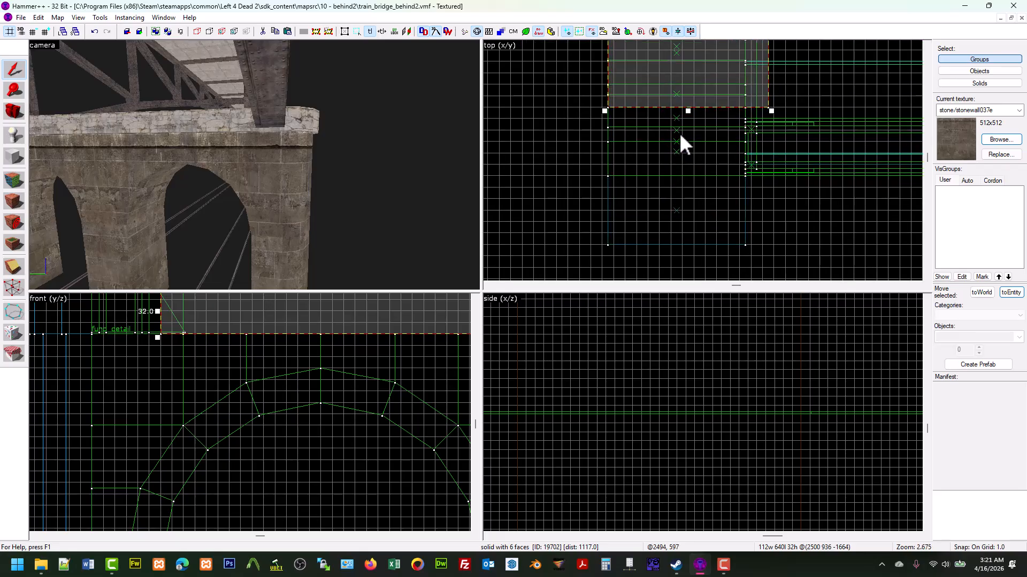
# Resize the copied cap block to 96 units wide and 736 units long, matching the end wall's footprint
pyautogui.moveTo(687, 111); pyautogui.dragTo(685, 229)
pyautogui.scroll(5, 751, 250)
pyautogui.moveTo(788, 192)
pyautogui.mouseDown()
pyautogui.moveTo(697, 219)
pyautogui.moveTo(740, 237)
pyautogui.moveTo(731, 236)
pyautogui.mouseUp()
# Place a copy of the resized cap block on the opposite end wall, flush with its corner, and save the map
pyautogui.scroll(-20, 719, 249)
pyautogui.scroll(-4, 552, 244)
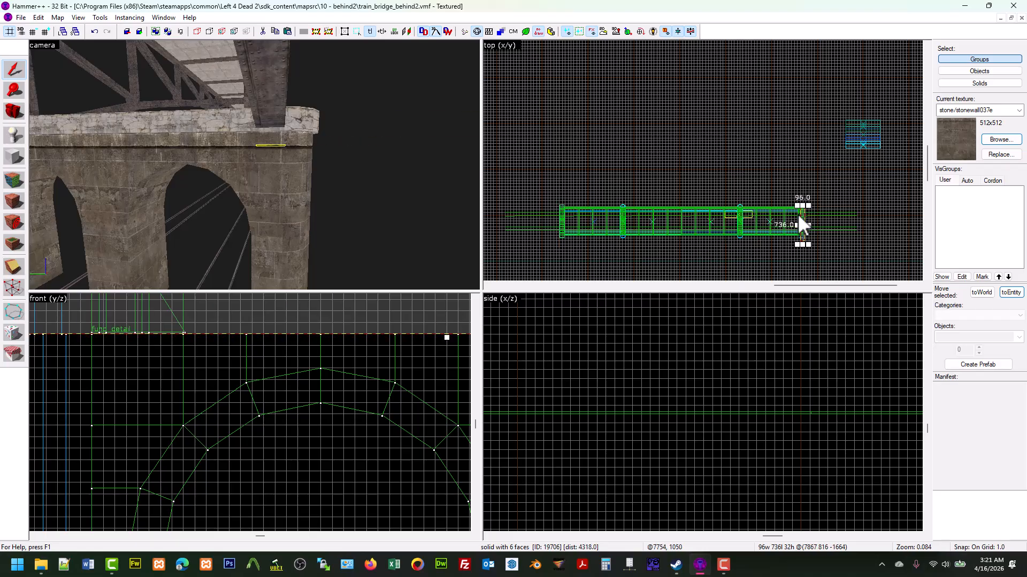
pyautogui.scroll(16, 799, 211)
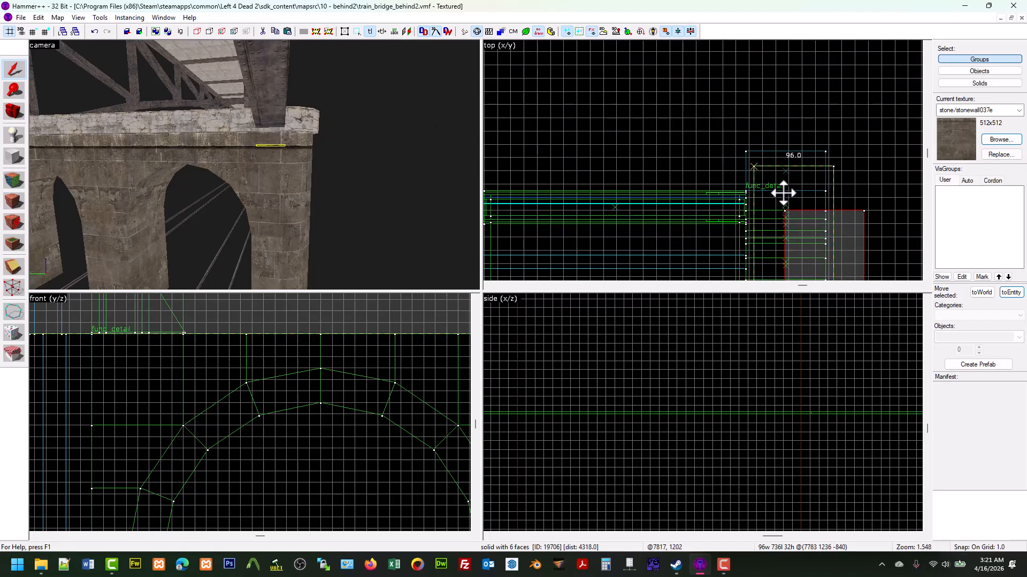
pyautogui.scroll(7, 763, 165)
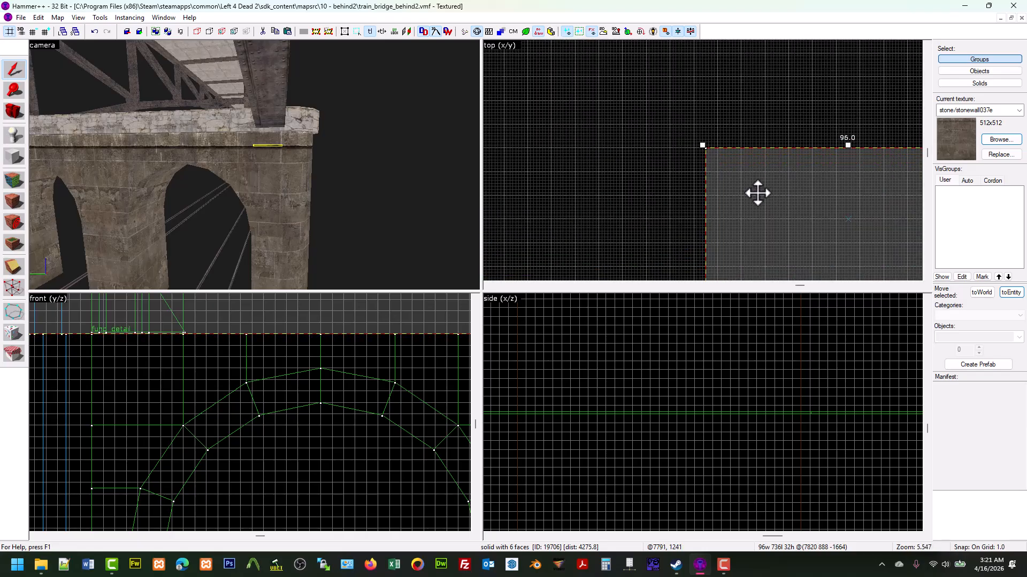
pyautogui.scroll(-4, 761, 192)
pyautogui.click(608, 190)
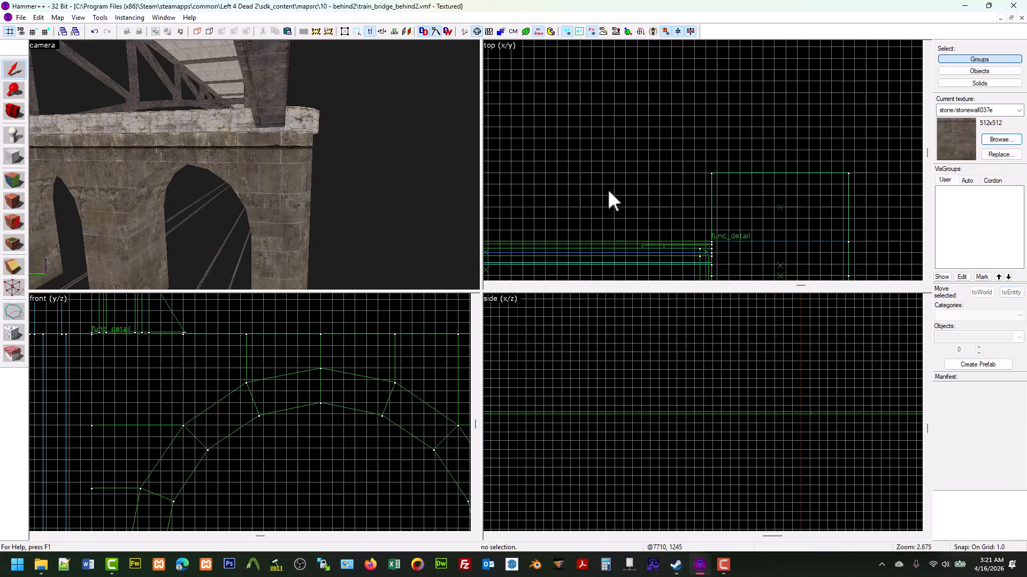
pyautogui.click(20, 18)
pyautogui.click(40, 66)
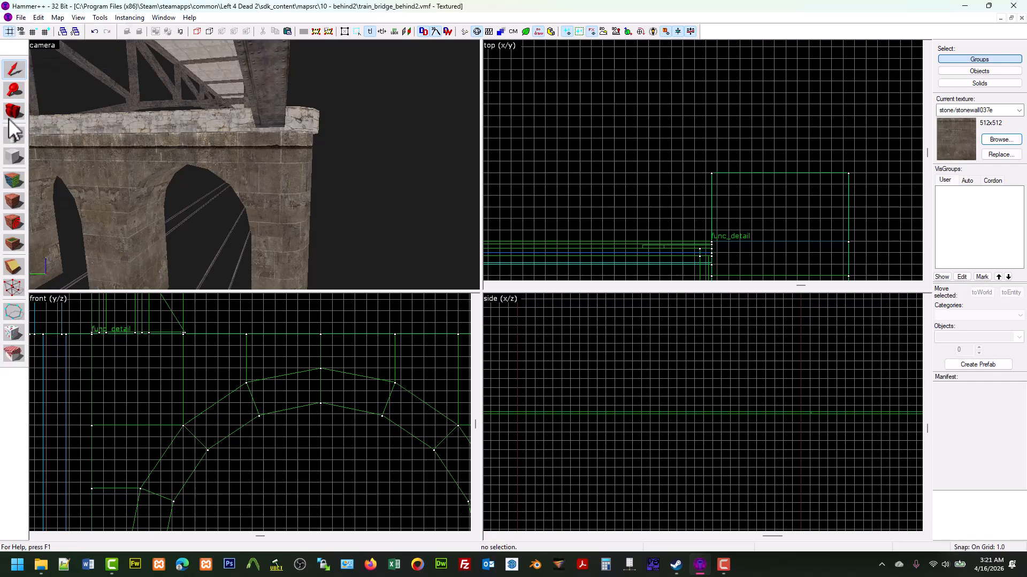
# Examine the end walls from below and behind, checking how the new cap blocks sit against the bridge and the walls' outer faces
pyautogui.click(15, 112)
pyautogui.scroll(-10, 254, 165)
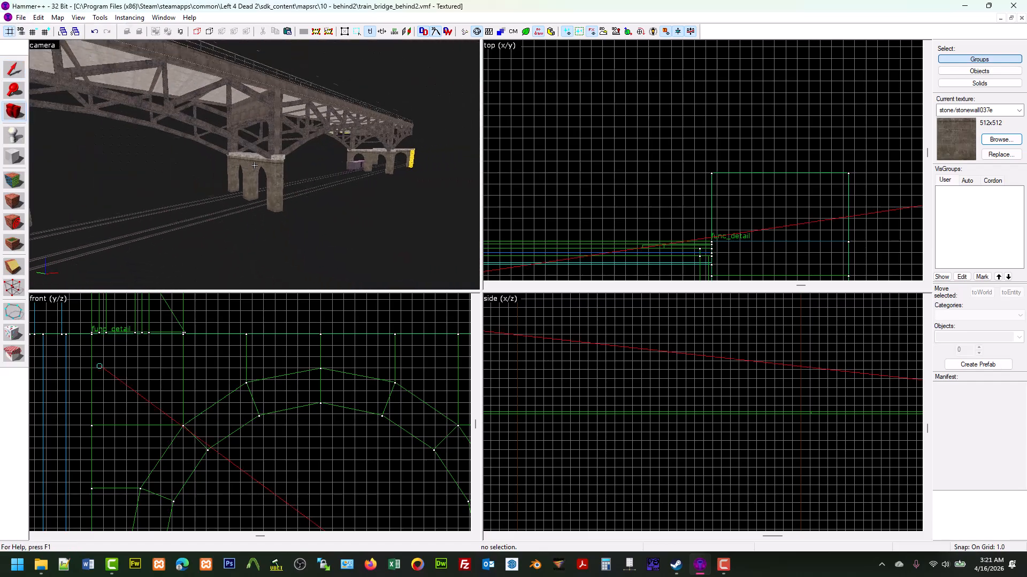
pyautogui.scroll(8, 254, 165)
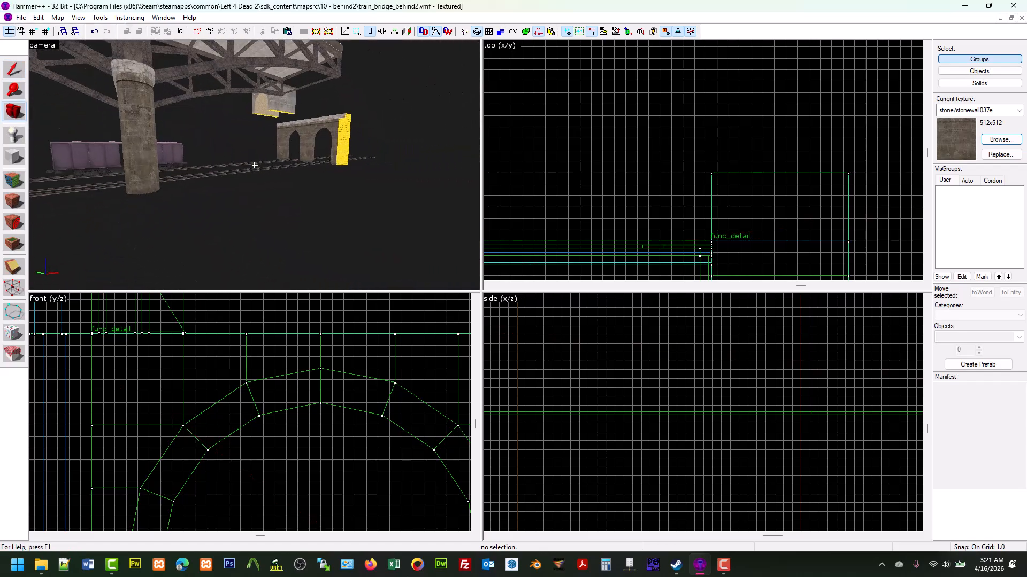
pyautogui.scroll(8, 254, 166)
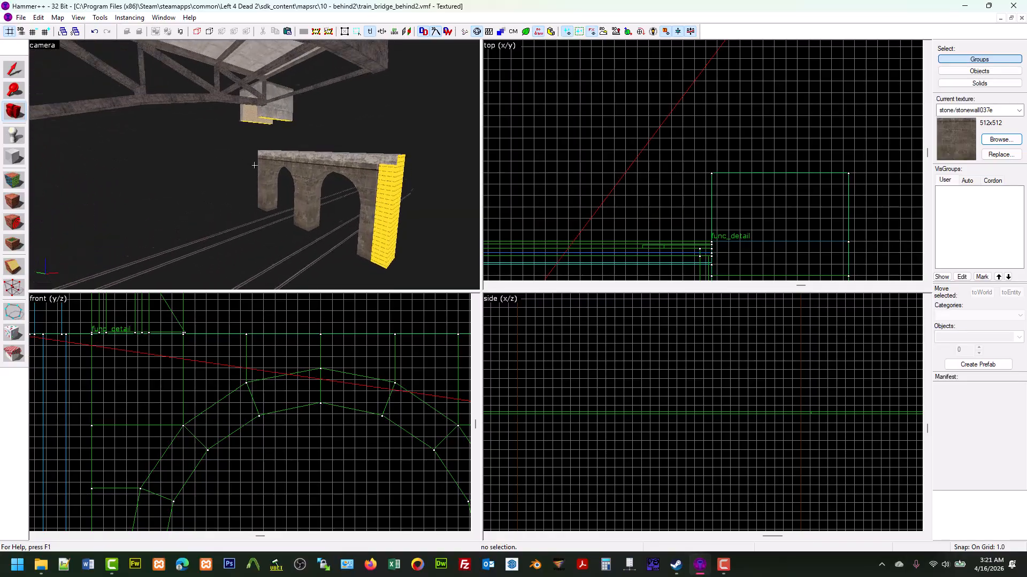
pyautogui.scroll(10, 254, 165)
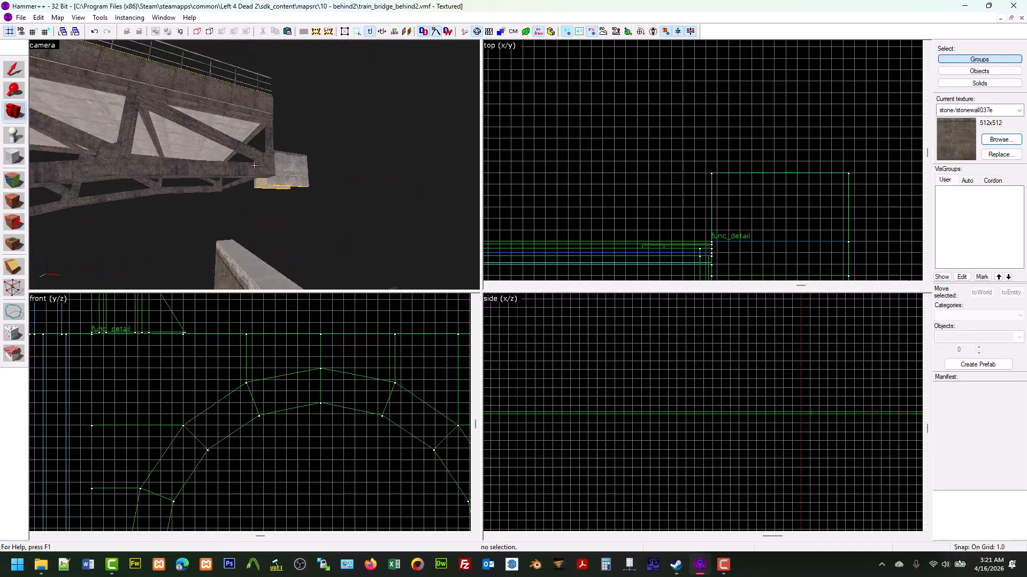
pyautogui.scroll(8, 254, 165)
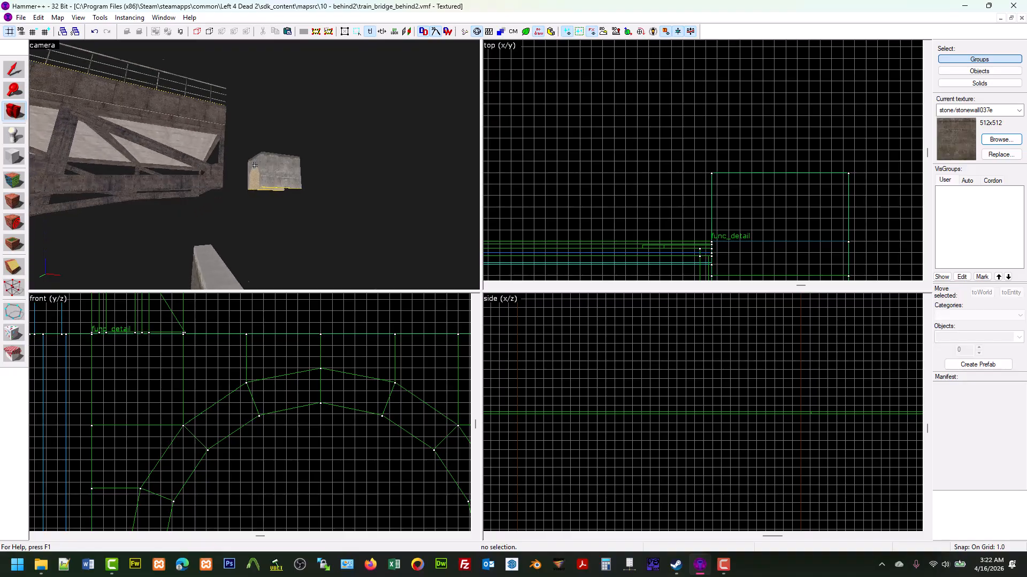
pyautogui.press('w')
pyautogui.press('s')
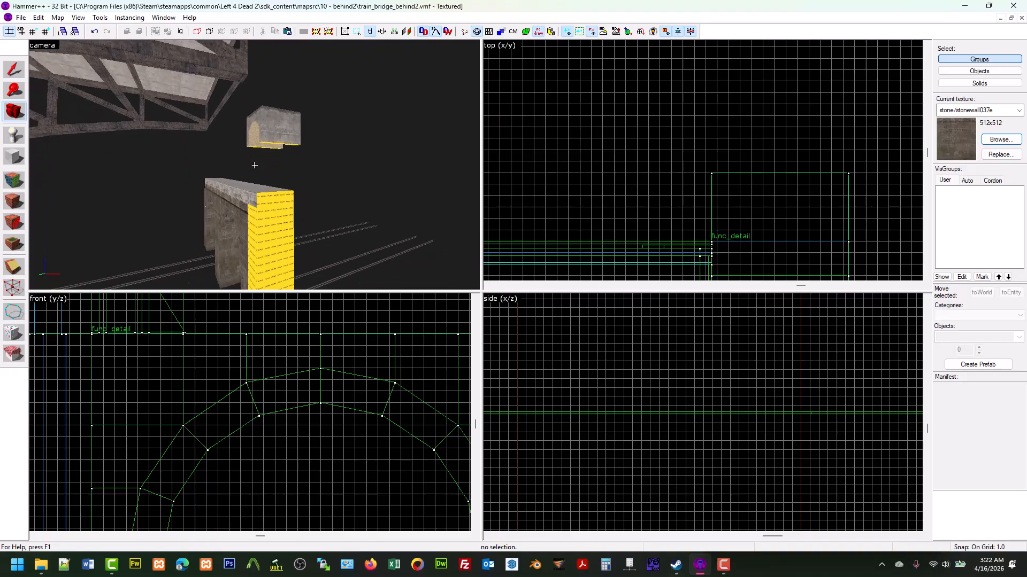
pyautogui.press('z')
# Lift the tools/toolsnodraw texture from the end wall's back face and apply it to the top faces of both cap blocks
pyautogui.click(15, 181)
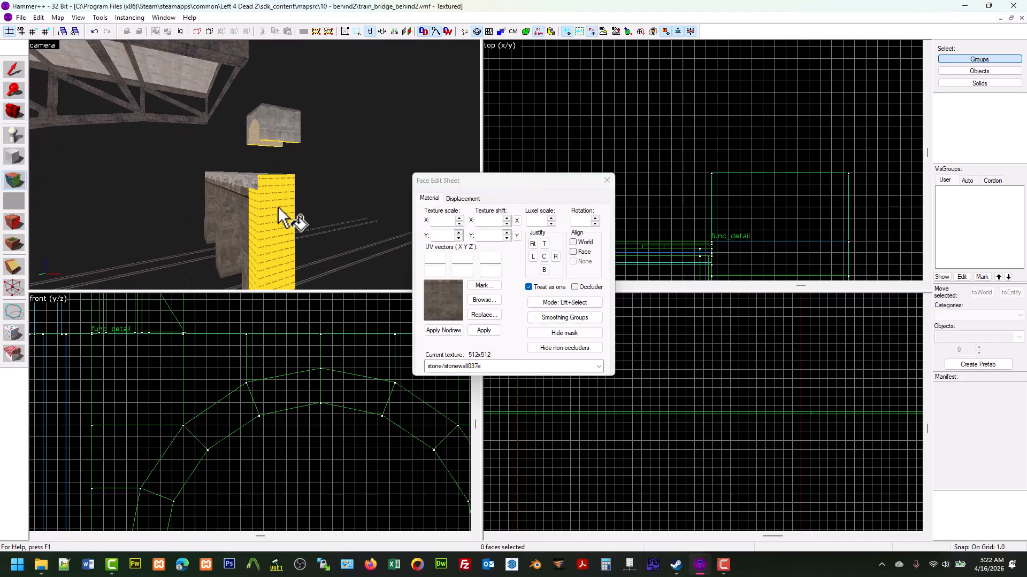
pyautogui.press('z')
pyautogui.press('w')
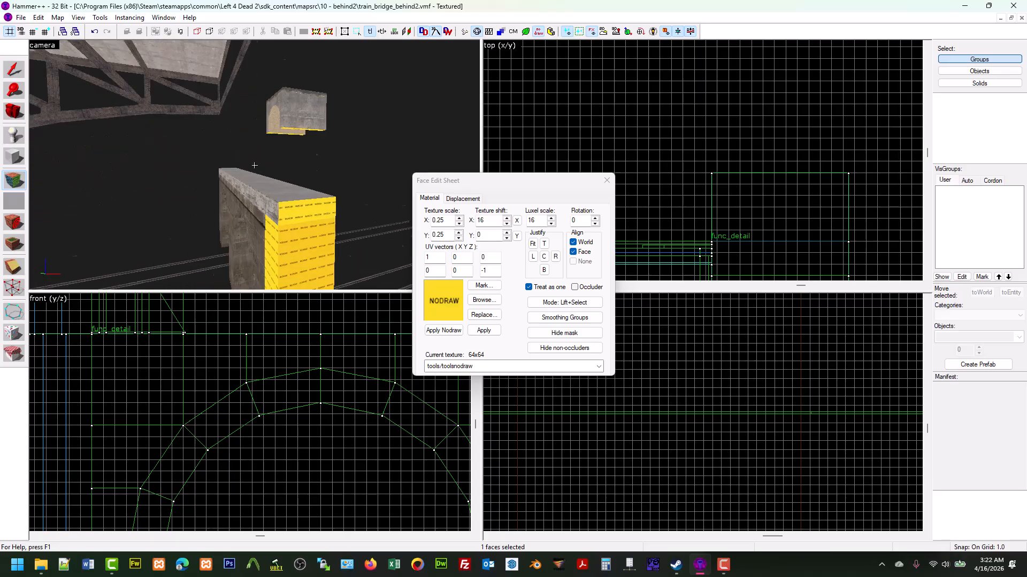
pyautogui.press('s')
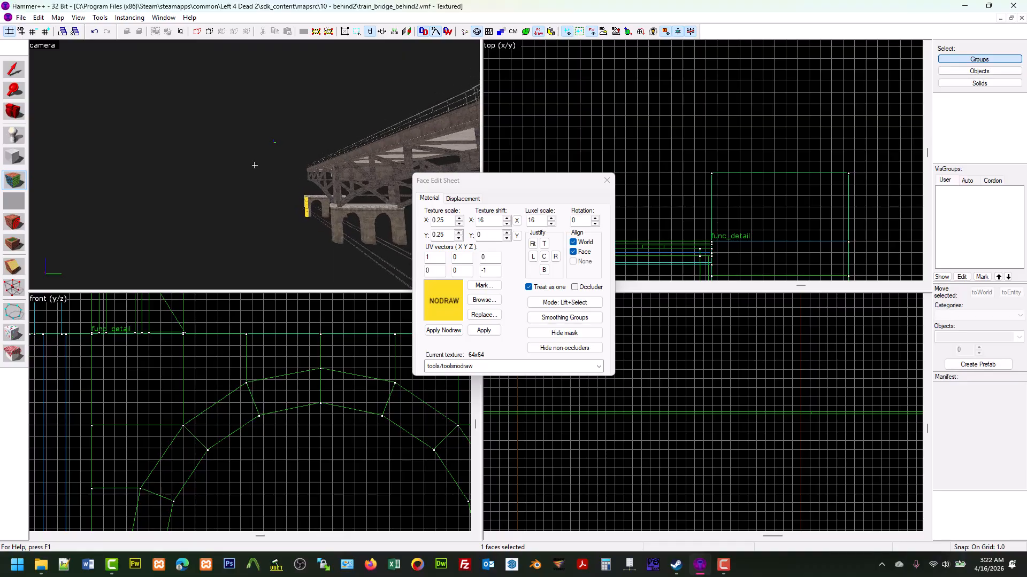
pyautogui.press('w')
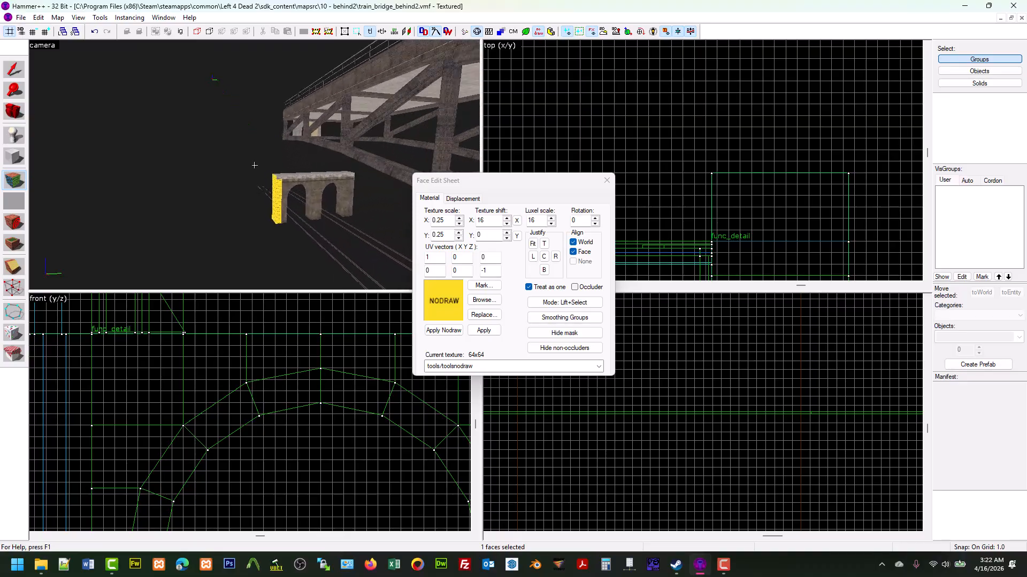
pyautogui.press('w')
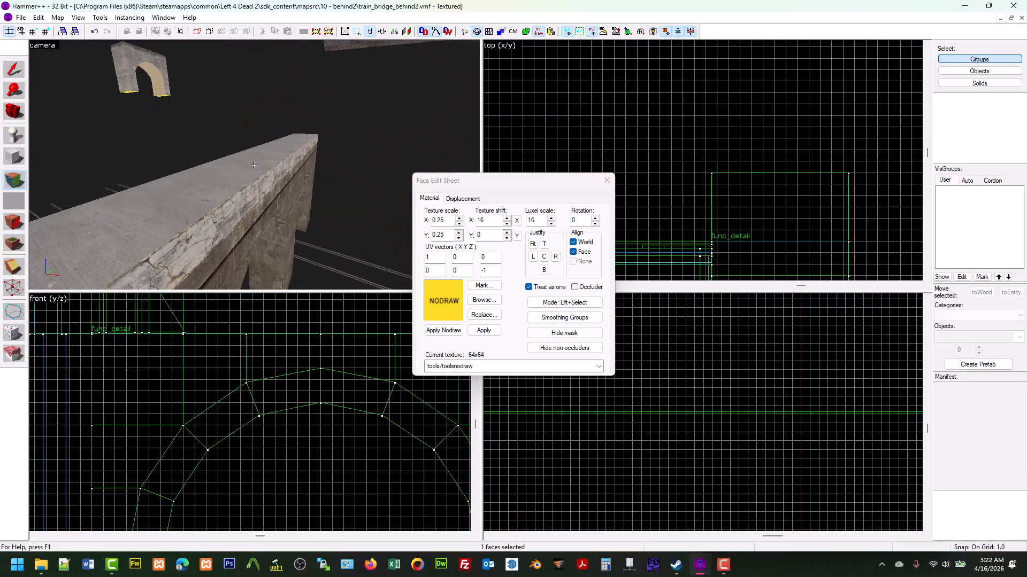
pyautogui.press('a')
pyautogui.press('d')
pyautogui.press('d')
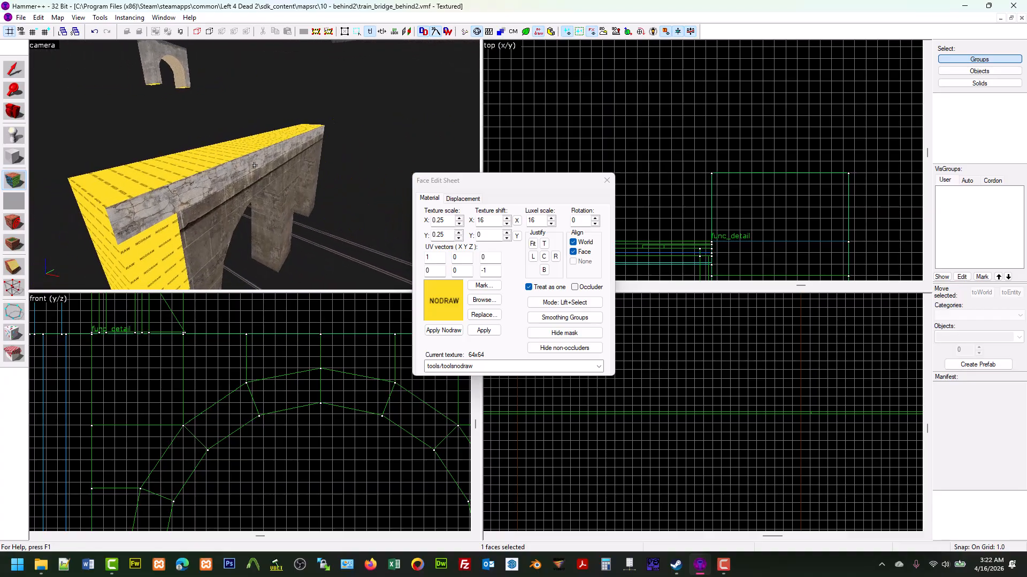
# Select the cap blocks of both end walls together
pyautogui.click(13, 70)
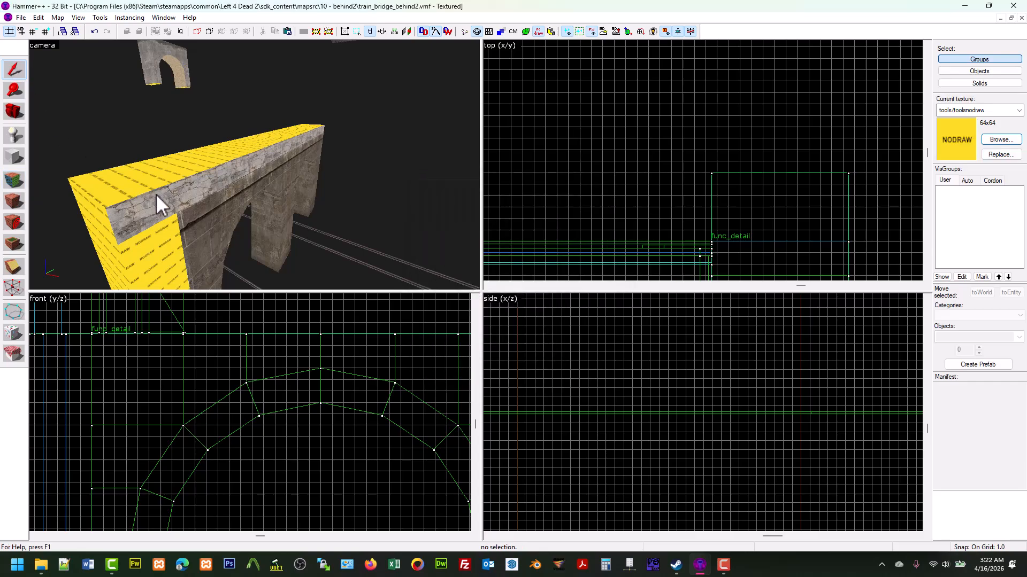
pyautogui.click(155, 194)
pyautogui.press('z')
pyautogui.press('s')
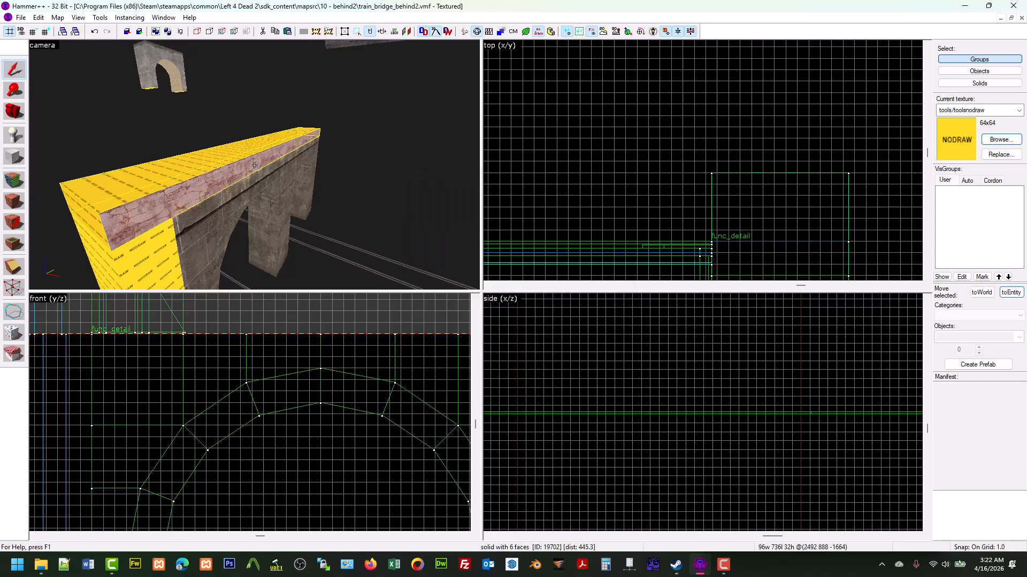
pyautogui.press('w')
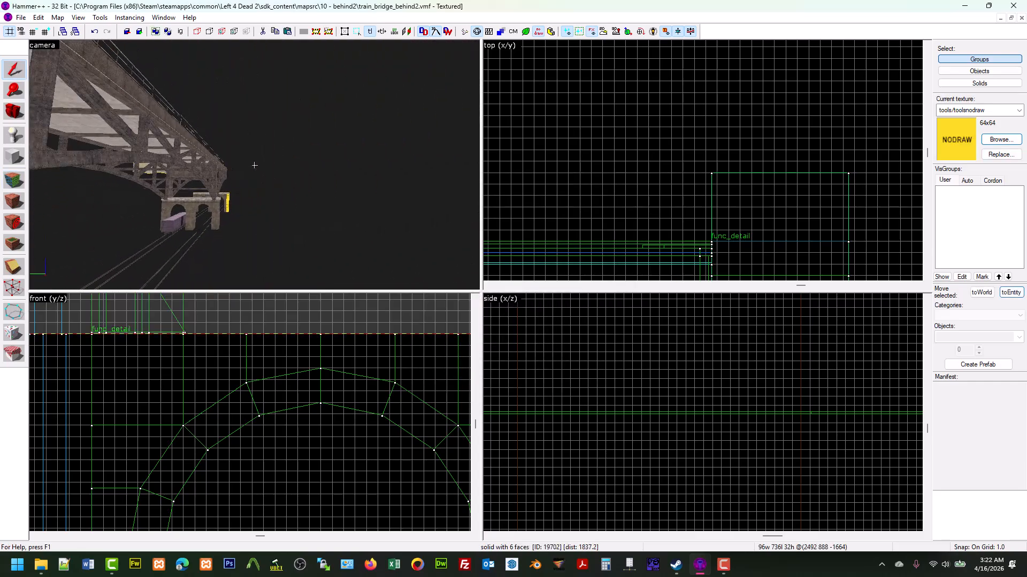
pyautogui.press('w')
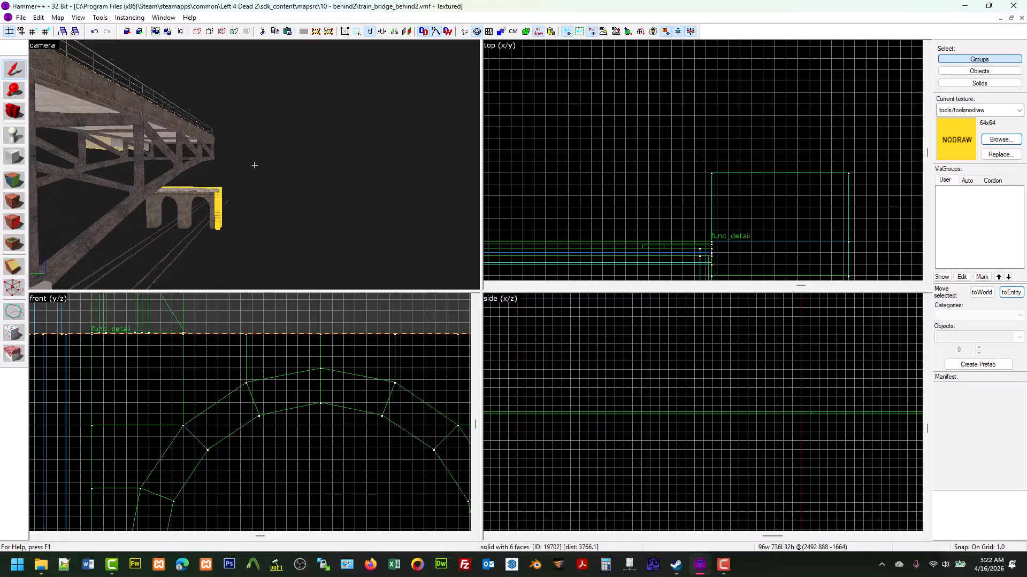
pyautogui.click(255, 165)
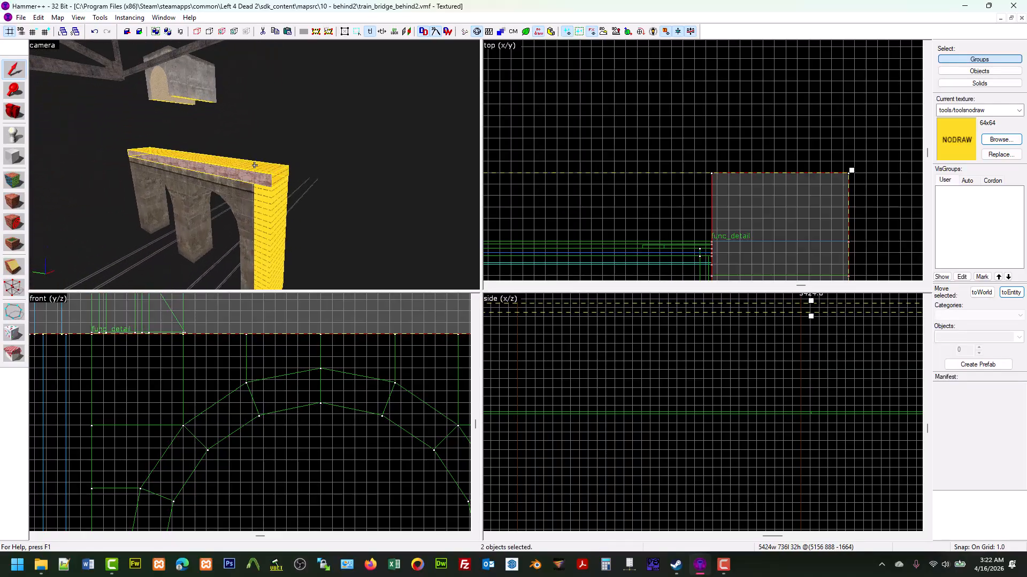
pyautogui.press('z')
# Stretch both selected cap blocks upward to a height of 320 units, matching the grid line of the bridge structure
pyautogui.scroll(-8, 230, 438)
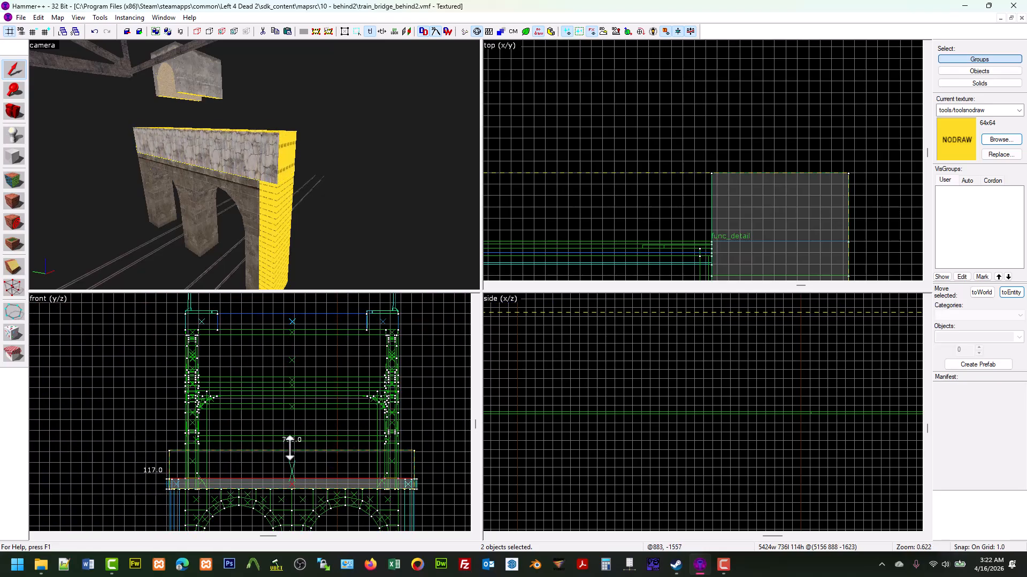
pyautogui.click(283, 381)
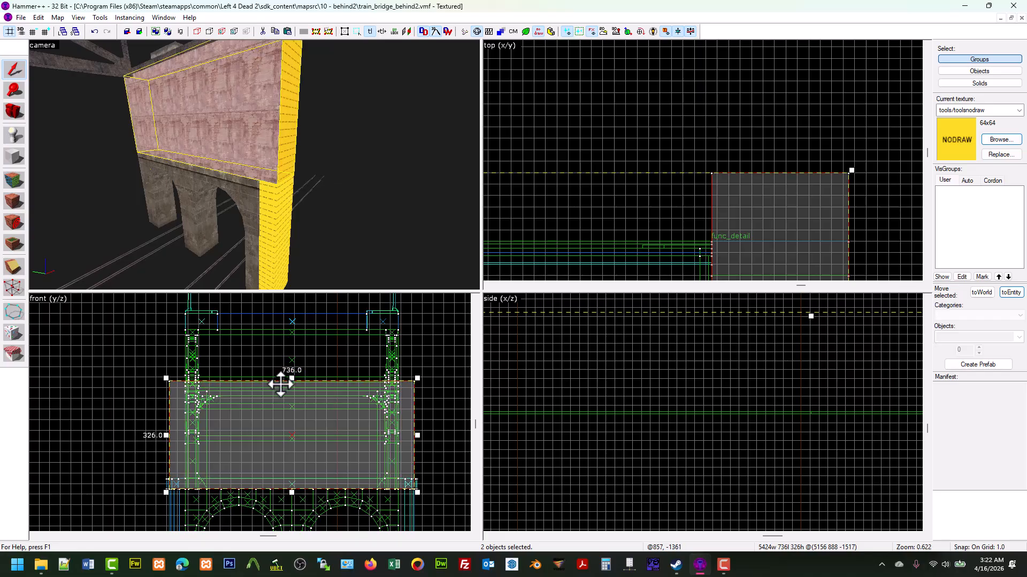
pyautogui.scroll(10, 238, 385)
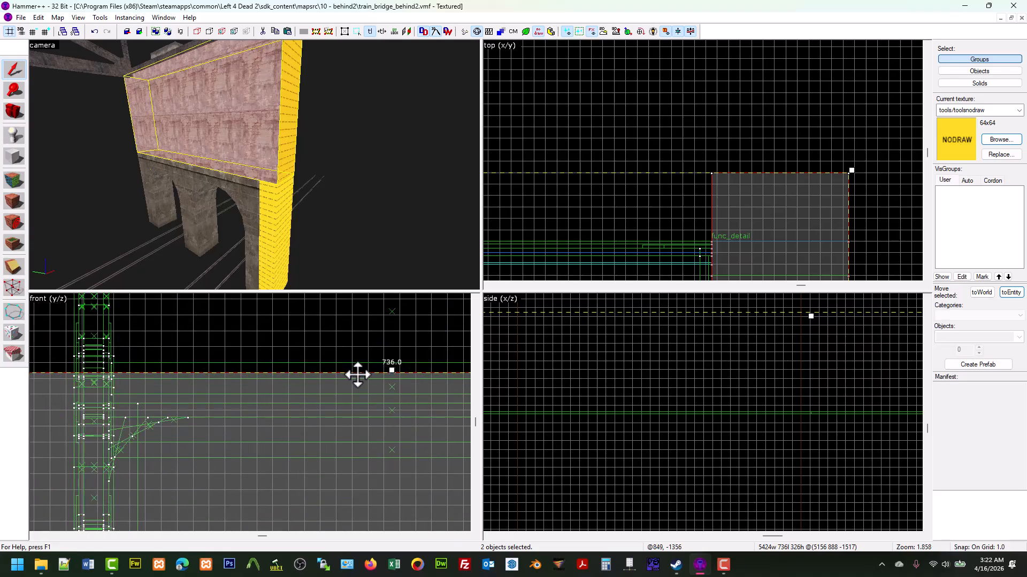
pyautogui.scroll(2, 396, 373)
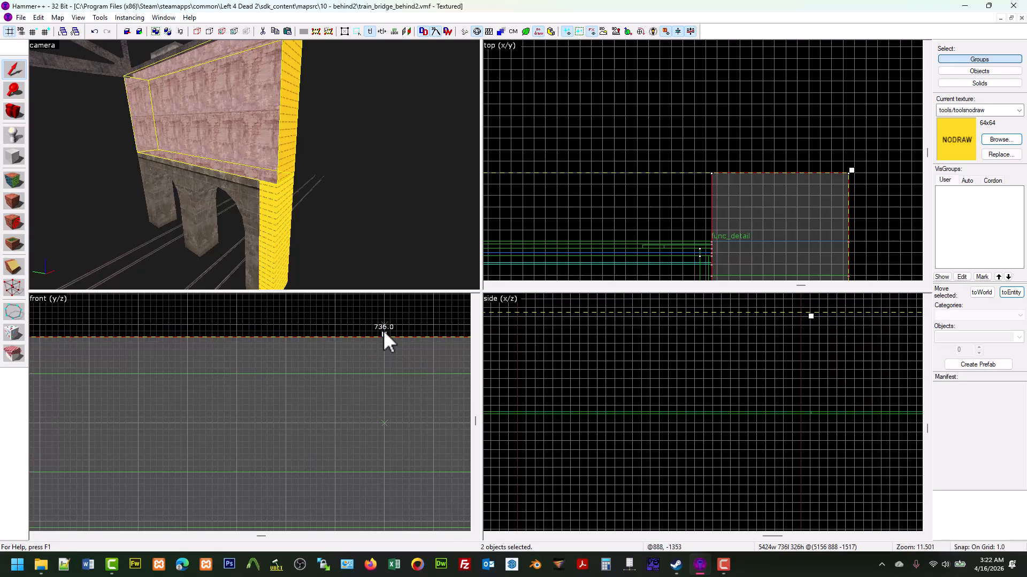
pyautogui.moveTo(385, 373); pyautogui.dragTo(384, 374)
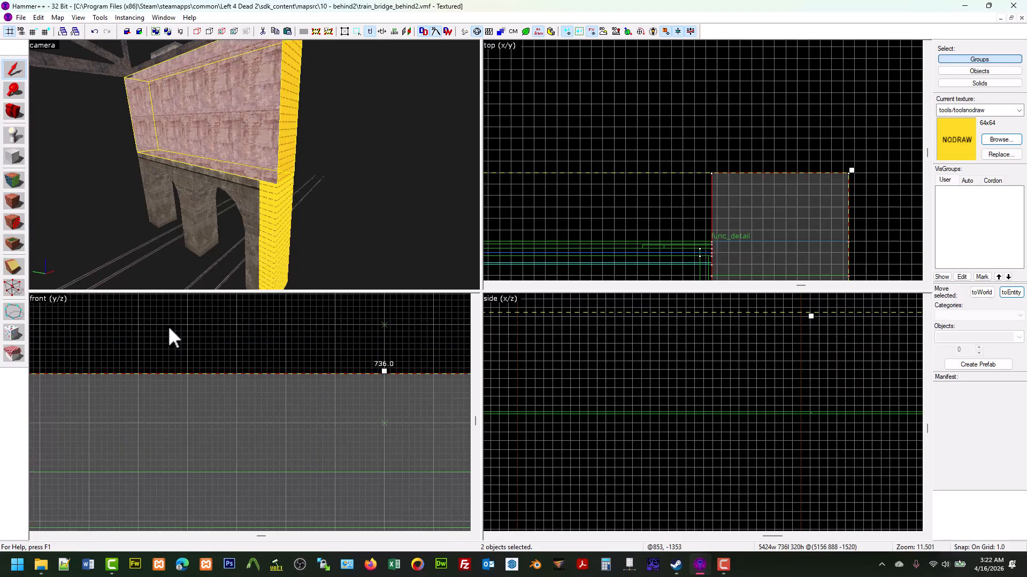
# Examine how the raised end blocks meet the bridge's riveted girders, nodraw end faces and overall profile
pyautogui.press('z')
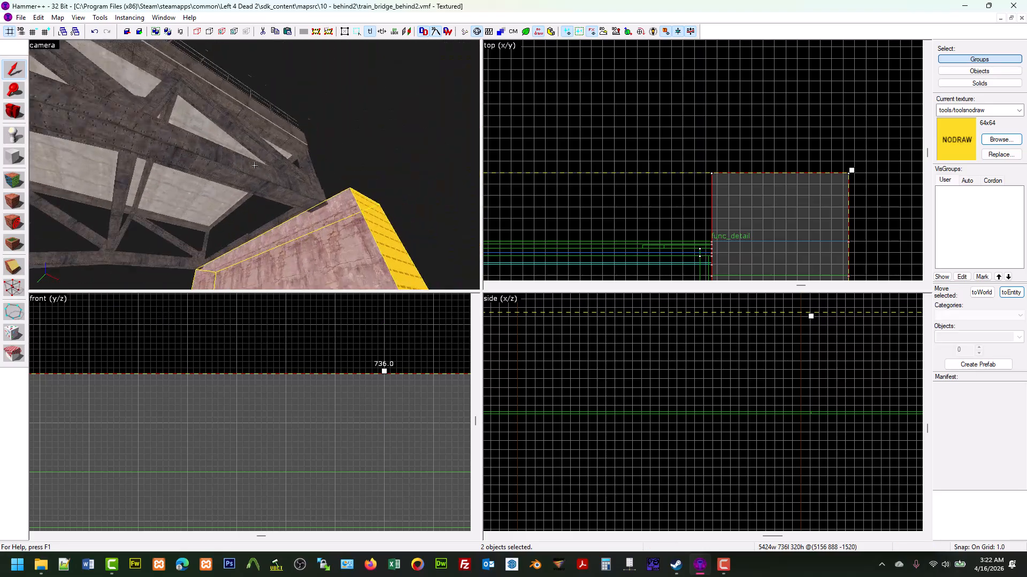
pyautogui.press('w')
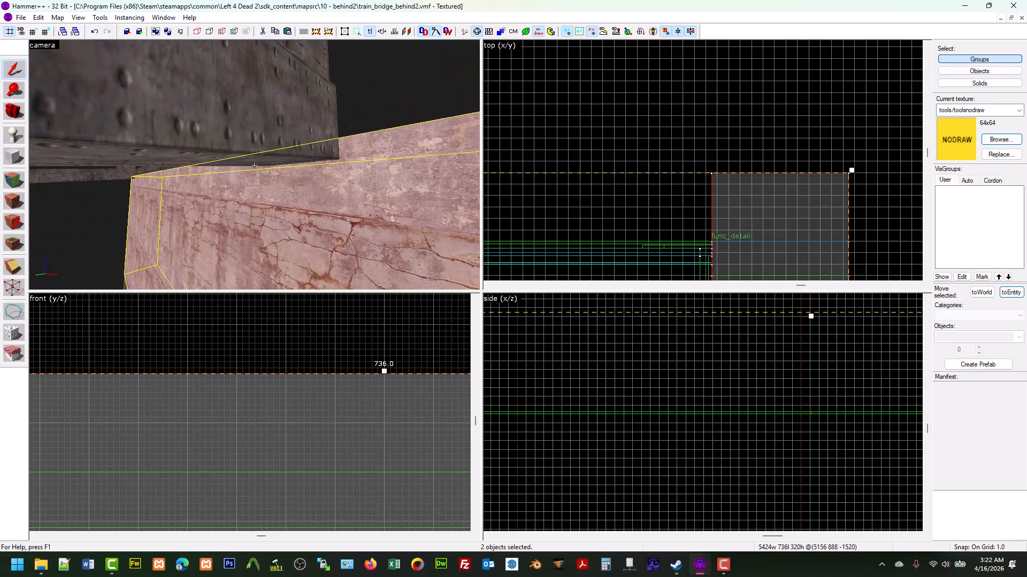
pyautogui.press('w')
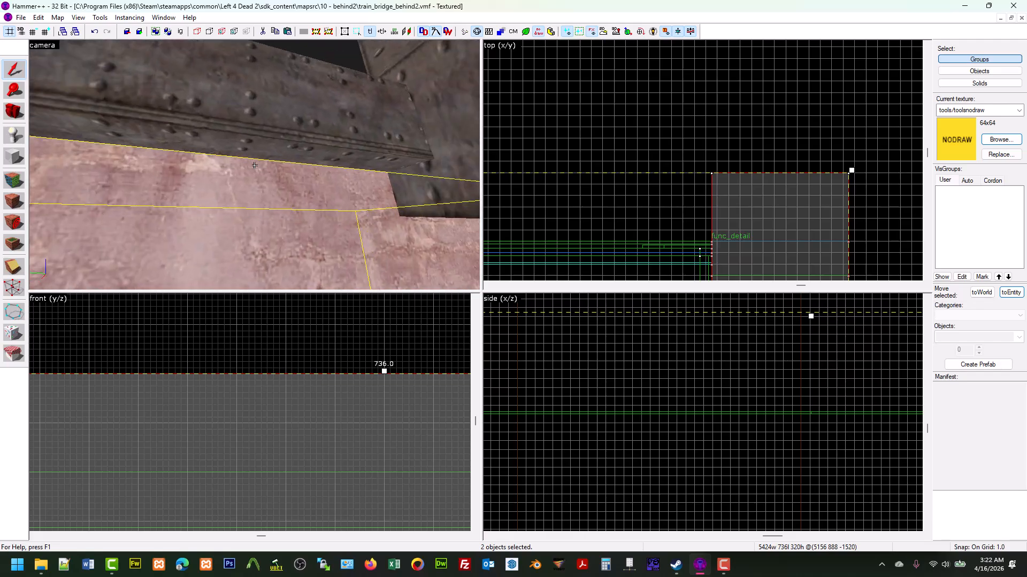
pyautogui.press('s')
pyautogui.press('d')
pyautogui.press('d')
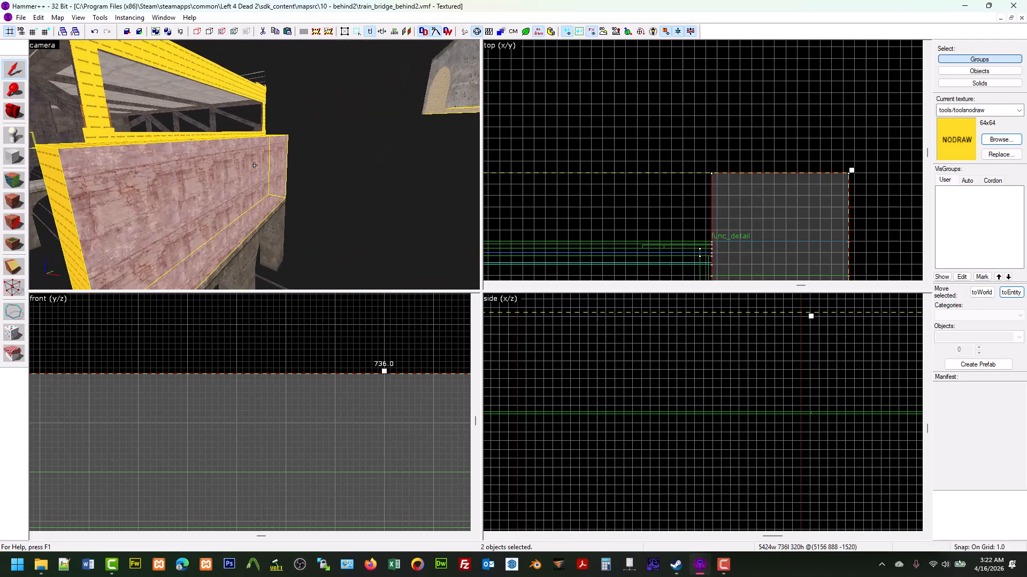
pyautogui.press('w')
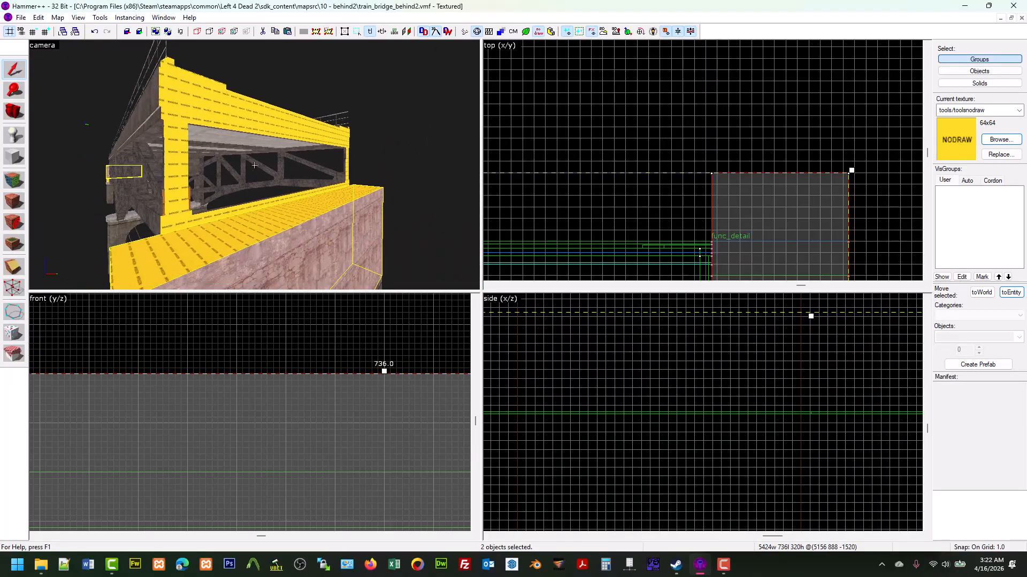
pyautogui.press('a')
pyautogui.press('a')
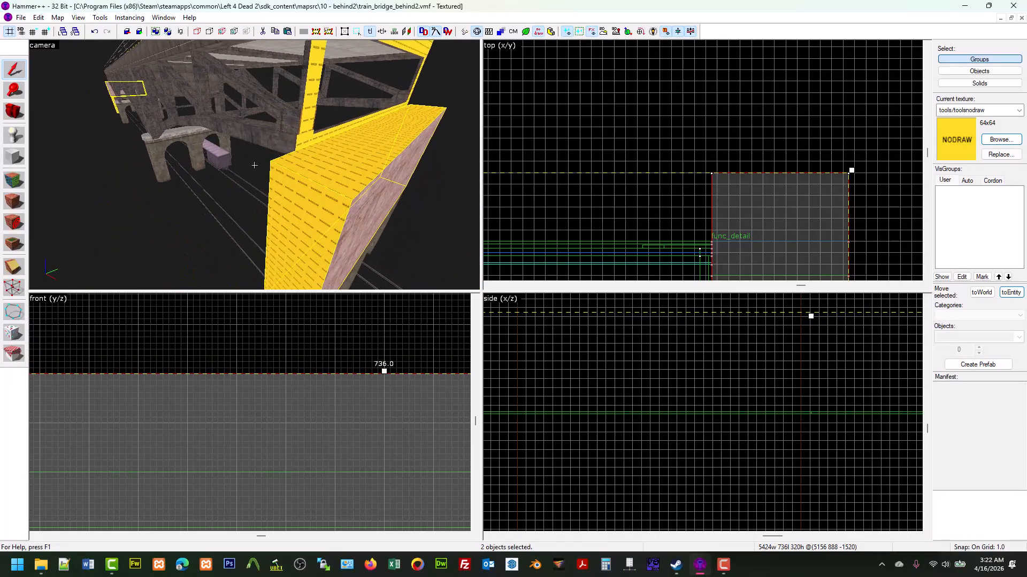
pyautogui.press('a')
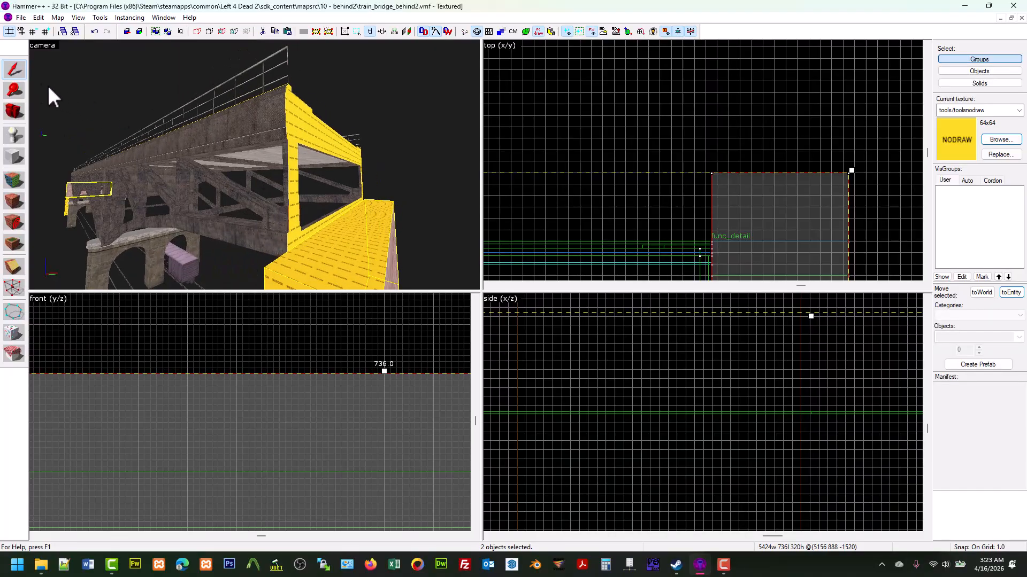
pyautogui.scroll(-15, 273, 373)
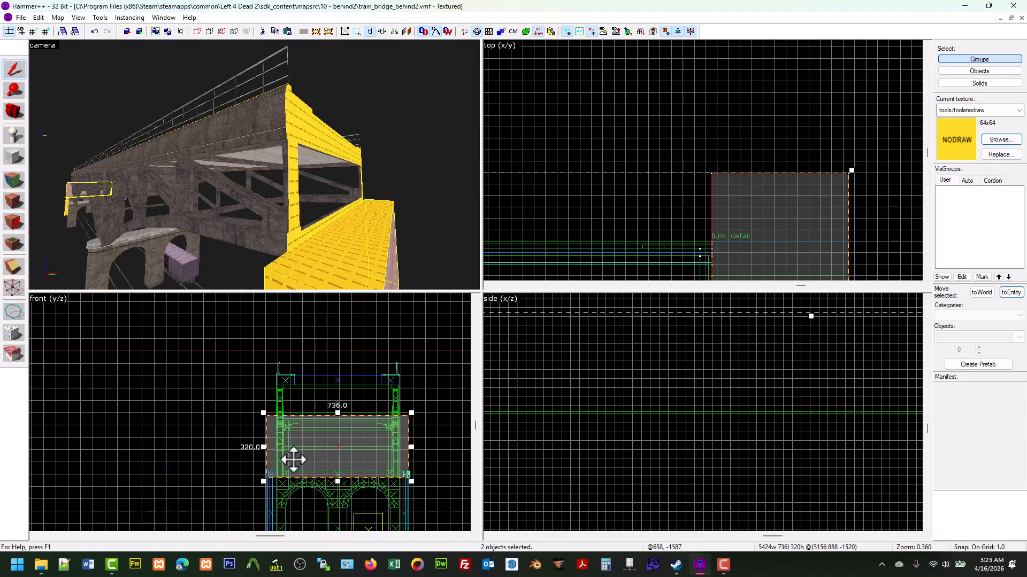
# Duplicate the two selected end blocks upward and place the 320-unit-high copies directly on top of the original end walls
pyautogui.press('w')
pyautogui.scroll(7, 283, 412)
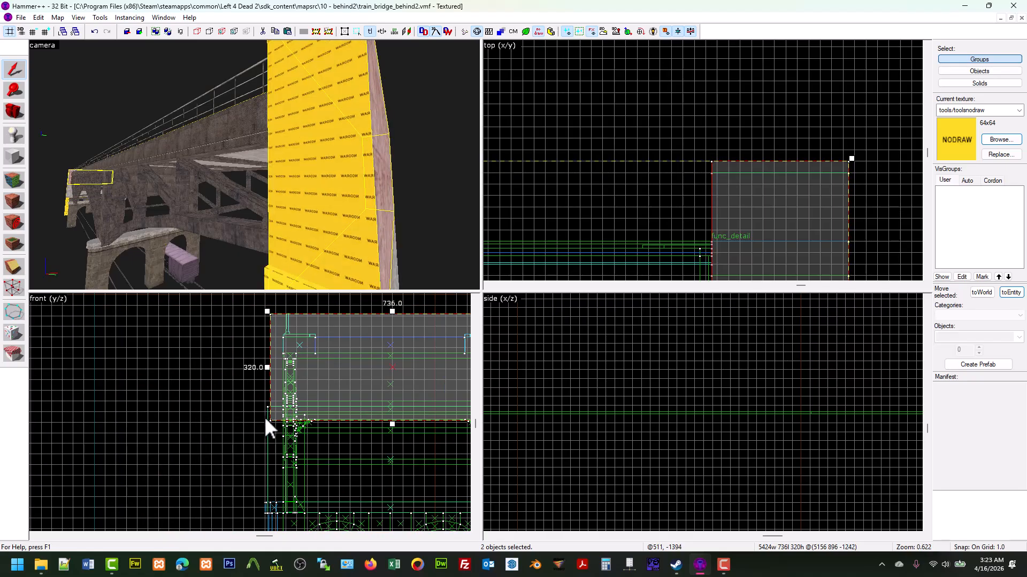
pyautogui.scroll(4, 281, 408)
pyautogui.press('d')
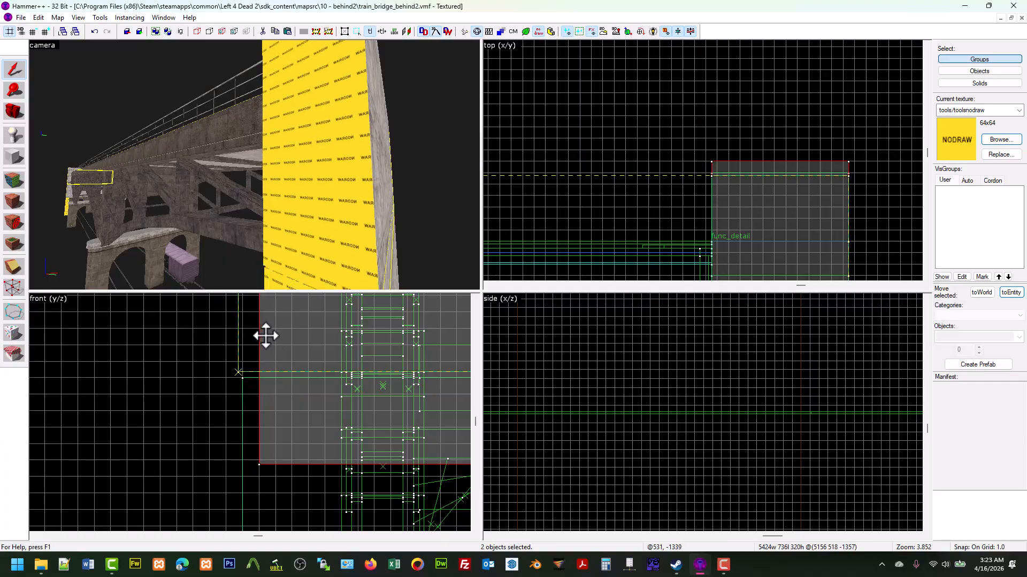
pyautogui.moveTo(266, 337); pyautogui.dragTo(270, 341)
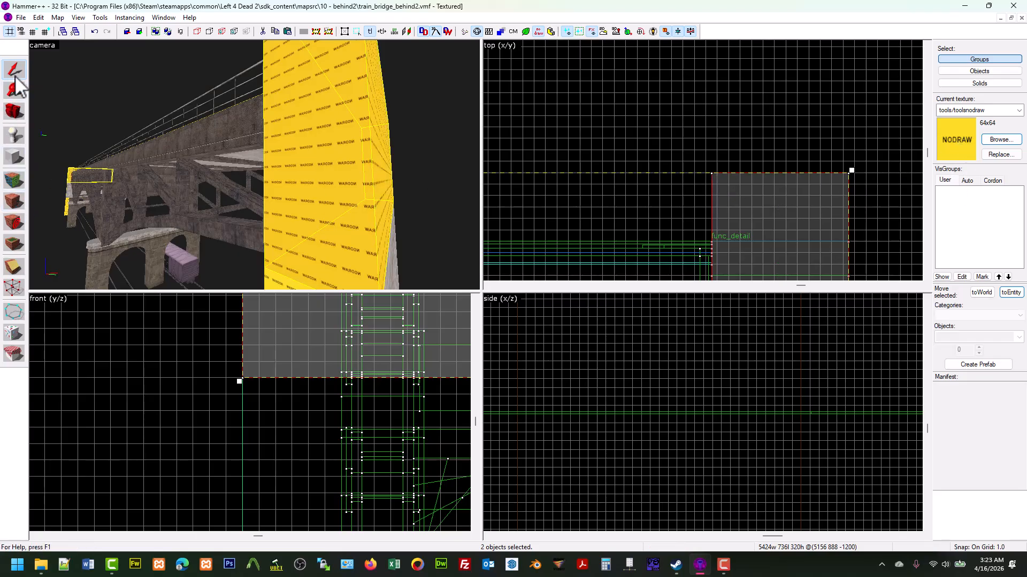
# Lower the top edge of both stacked end blocks to a height of 144 units
pyautogui.scroll(-3, 161, 407)
pyautogui.scroll(4, 287, 430)
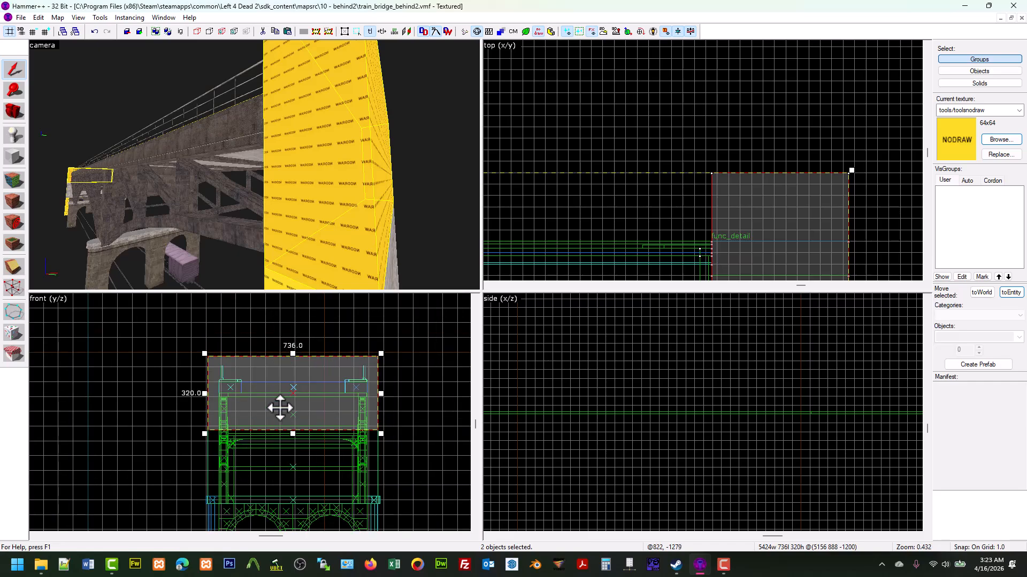
pyautogui.scroll(1, 297, 359)
pyautogui.moveTo(295, 309); pyautogui.dragTo(282, 422)
pyautogui.scroll(3, 296, 444)
pyautogui.scroll(10, 296, 443)
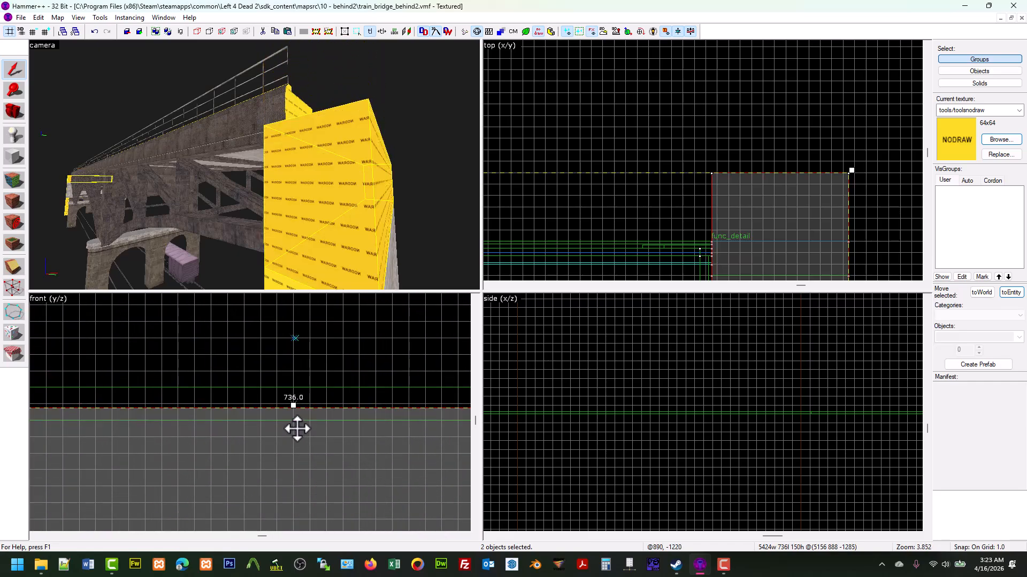
pyautogui.moveTo(291, 374); pyautogui.dragTo(290, 420)
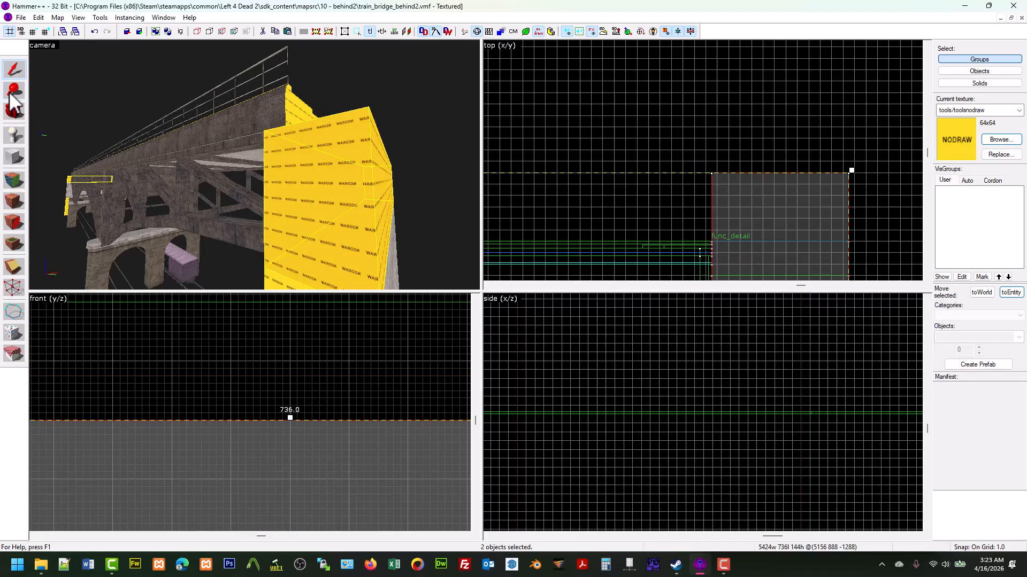
# Compare the top edge of the stacked end blocks with the bridge deck solid and the func_detail framework
pyautogui.click(14, 110)
pyautogui.moveTo(214, 161); pyautogui.dragTo(254, 166)
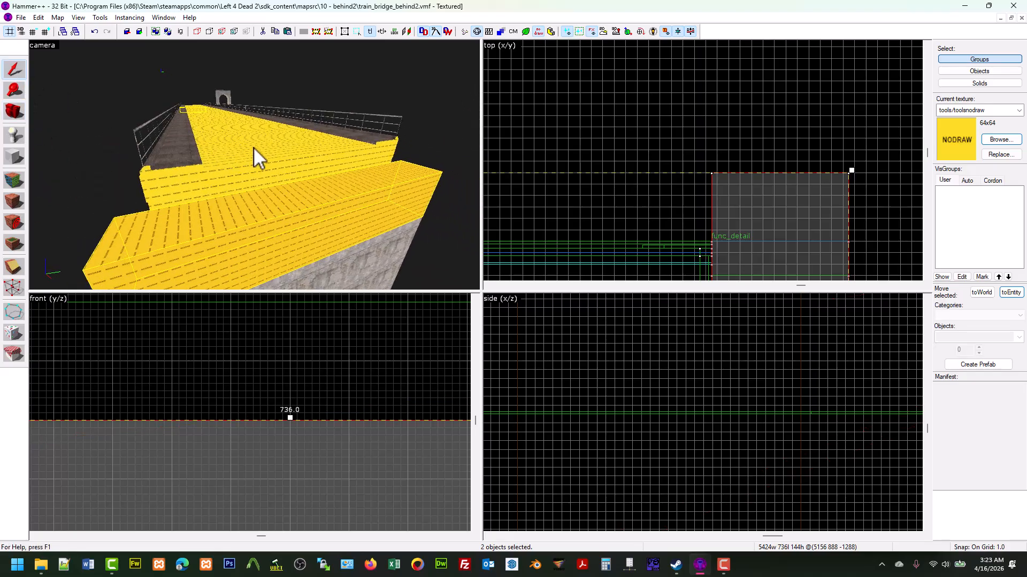
pyautogui.click(252, 148)
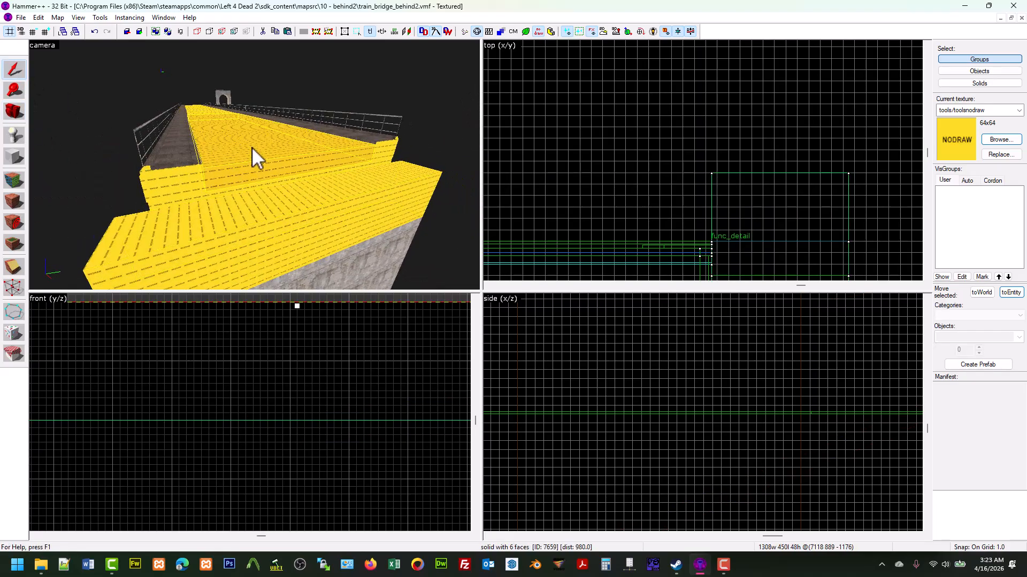
pyautogui.click(270, 213)
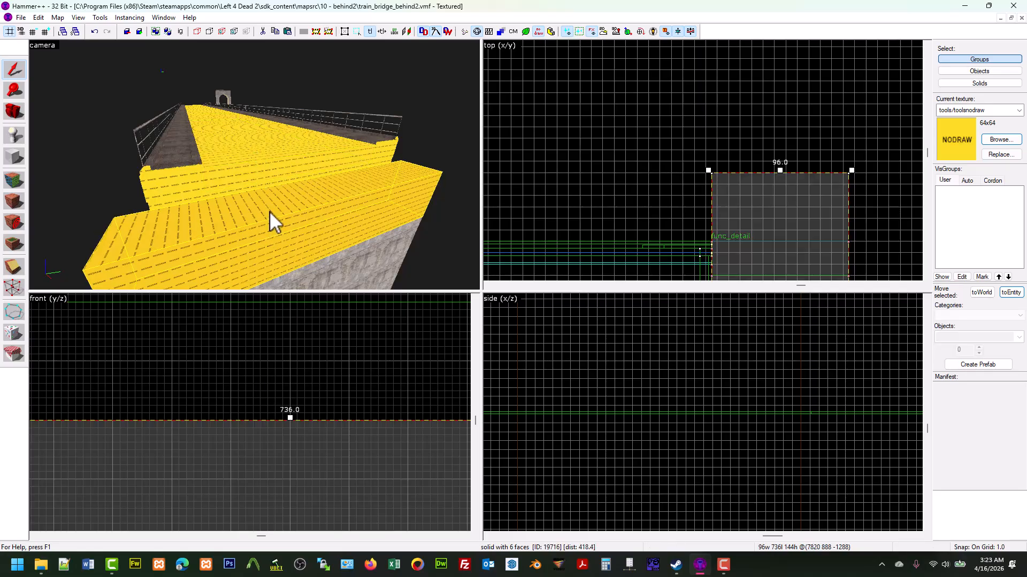
pyautogui.click(266, 172)
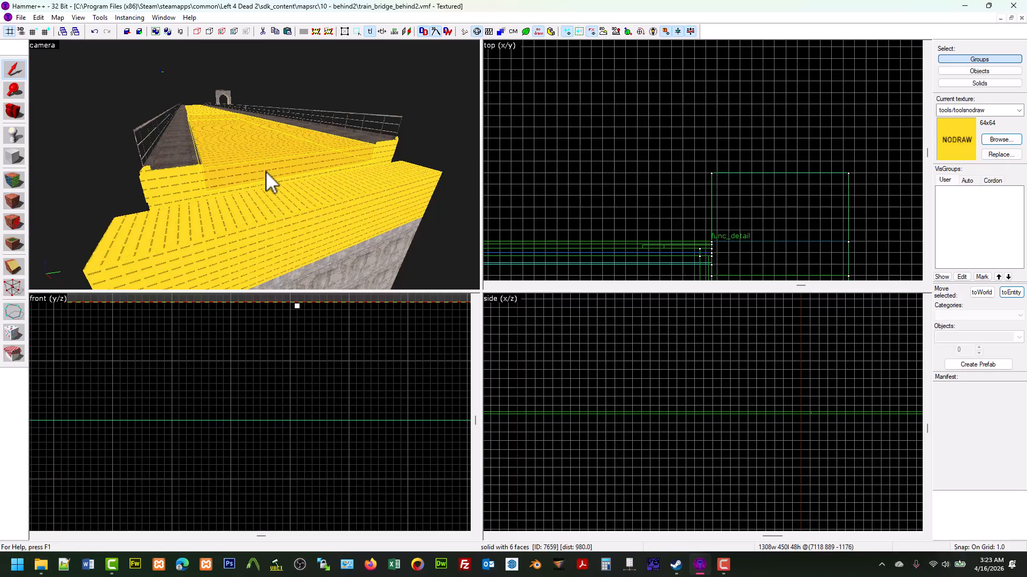
pyautogui.click(214, 193)
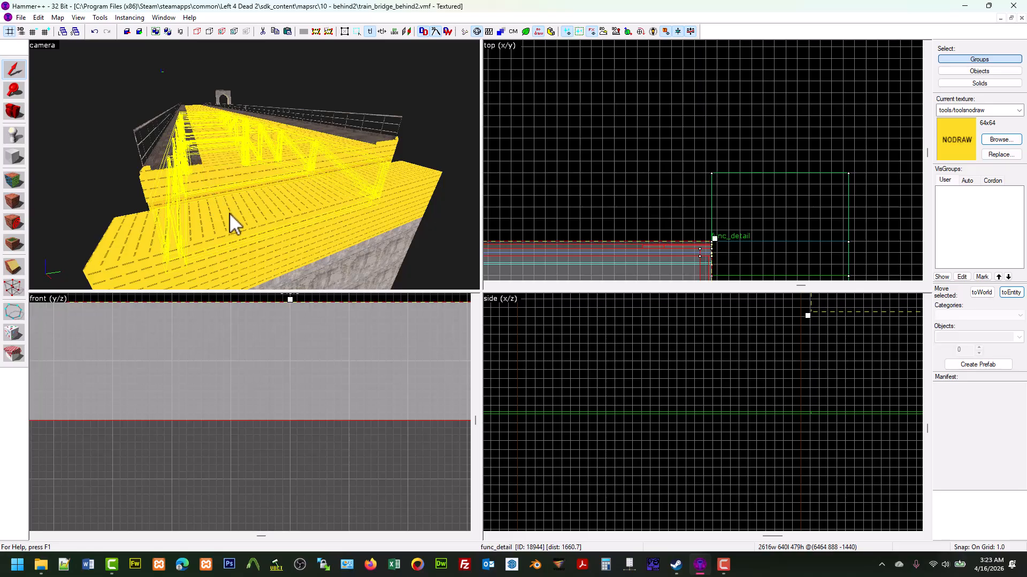
pyautogui.scroll(-3, 278, 426)
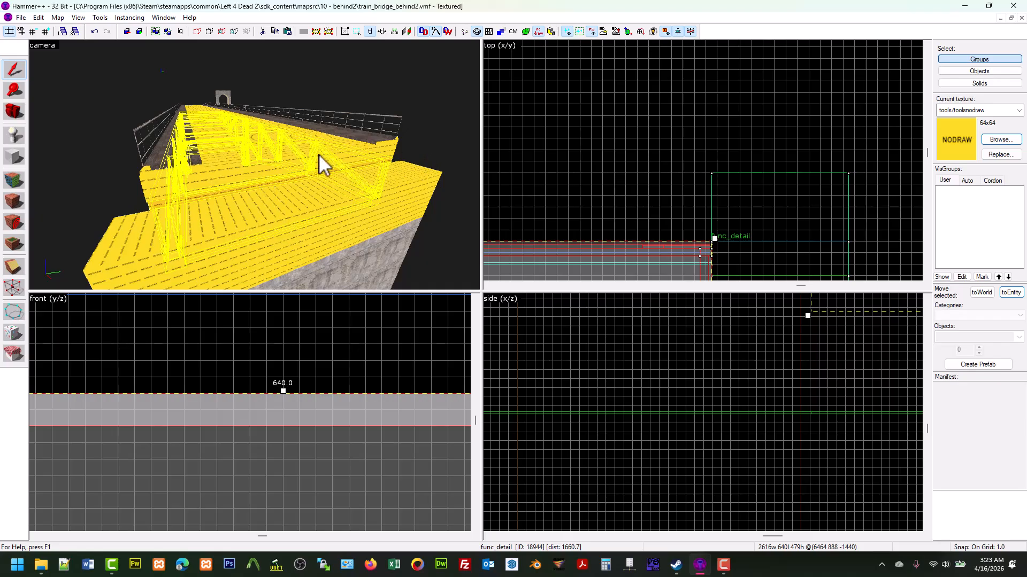
pyautogui.click(300, 147)
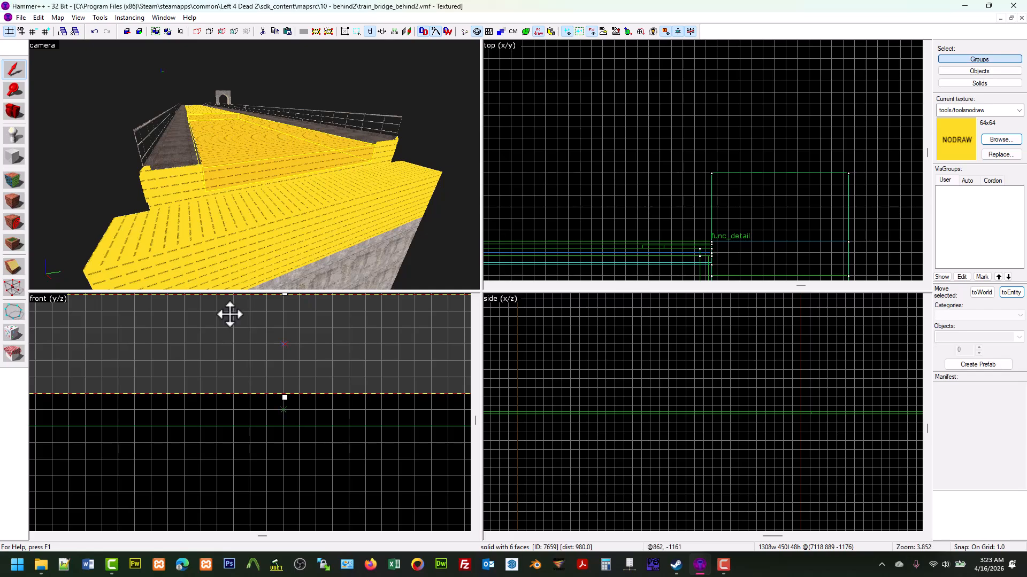
# Select the stacked blocks at both bridge ends and raise their tops to 160 units high, flush with the deck solid's lower edge
pyautogui.click(256, 247)
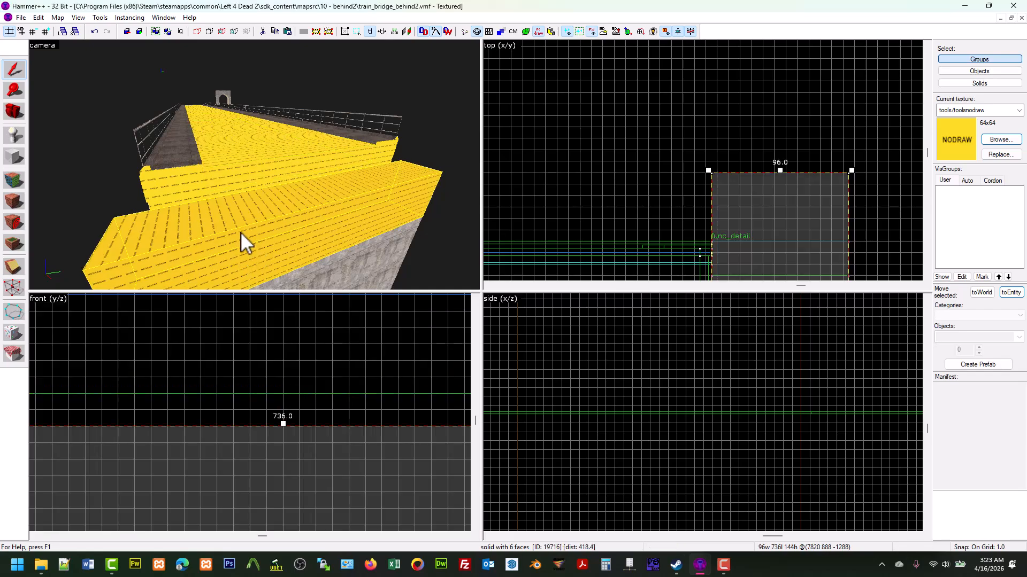
pyautogui.press('z')
pyautogui.press('a')
pyautogui.press('a')
pyautogui.press('w')
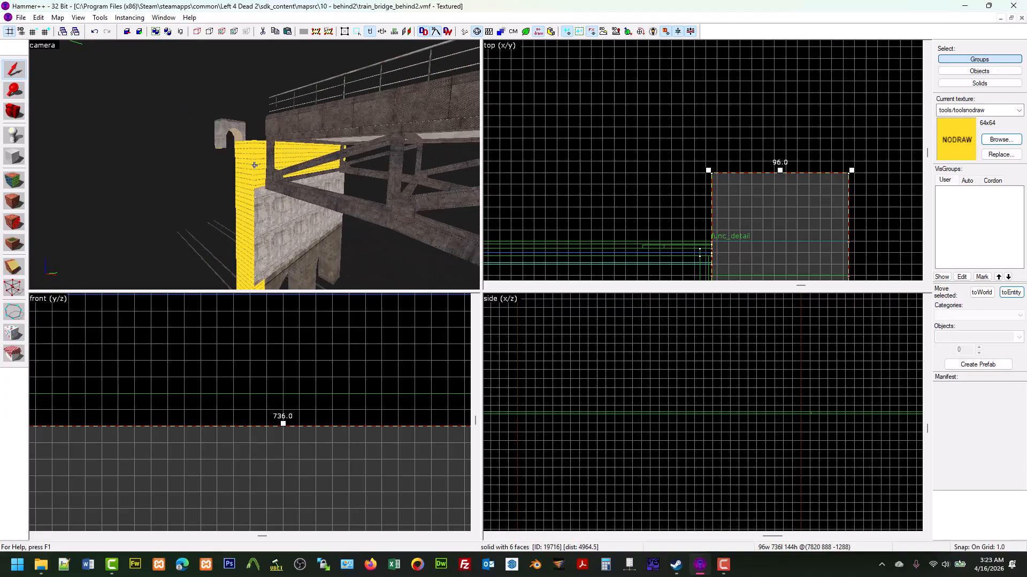
pyautogui.keyDown('ctrl'); pyautogui.click(254, 165); pyautogui.keyUp('ctrl')
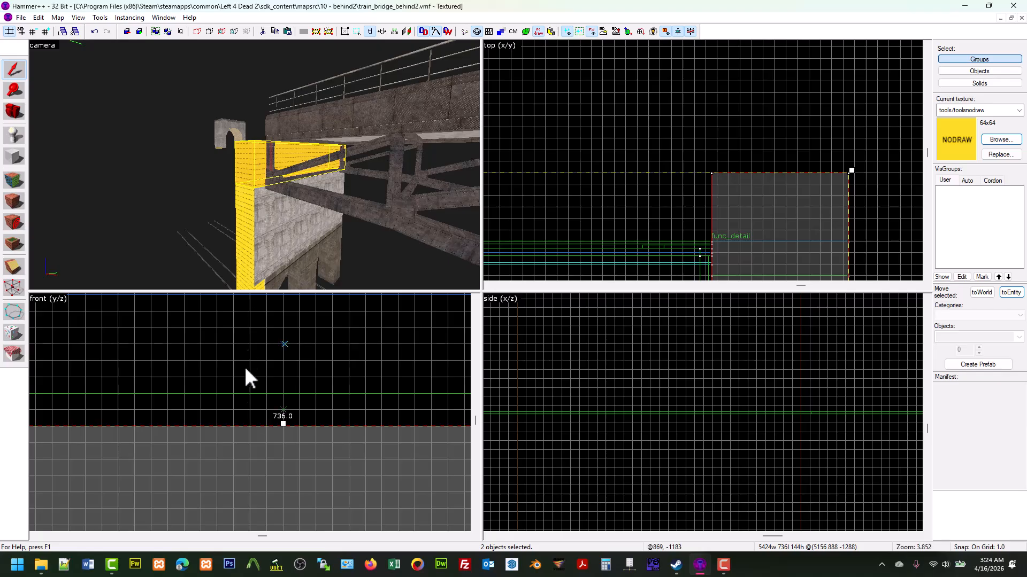
pyautogui.scroll(5, 291, 411)
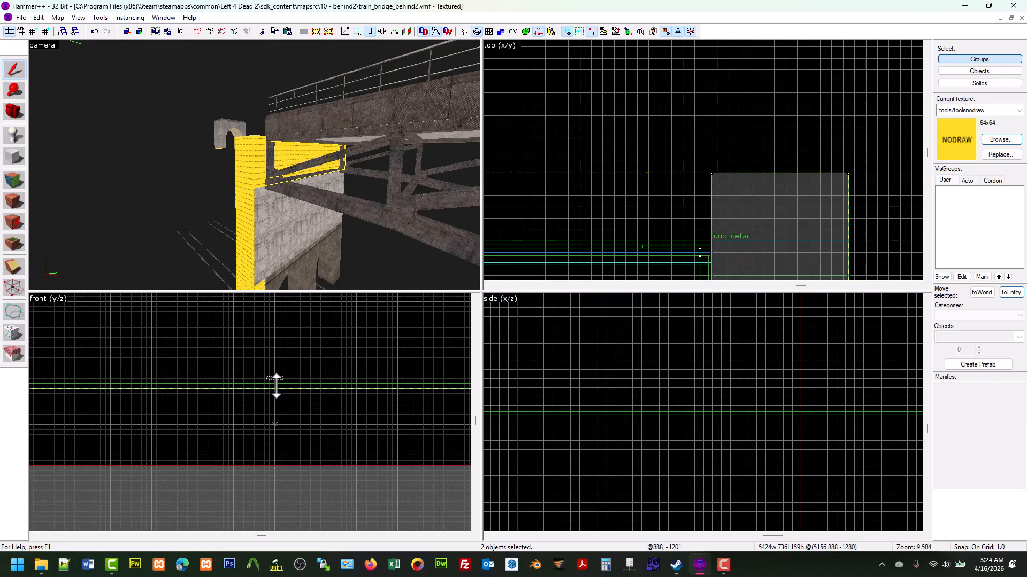
pyautogui.moveTo(275, 381); pyautogui.dragTo(275, 382)
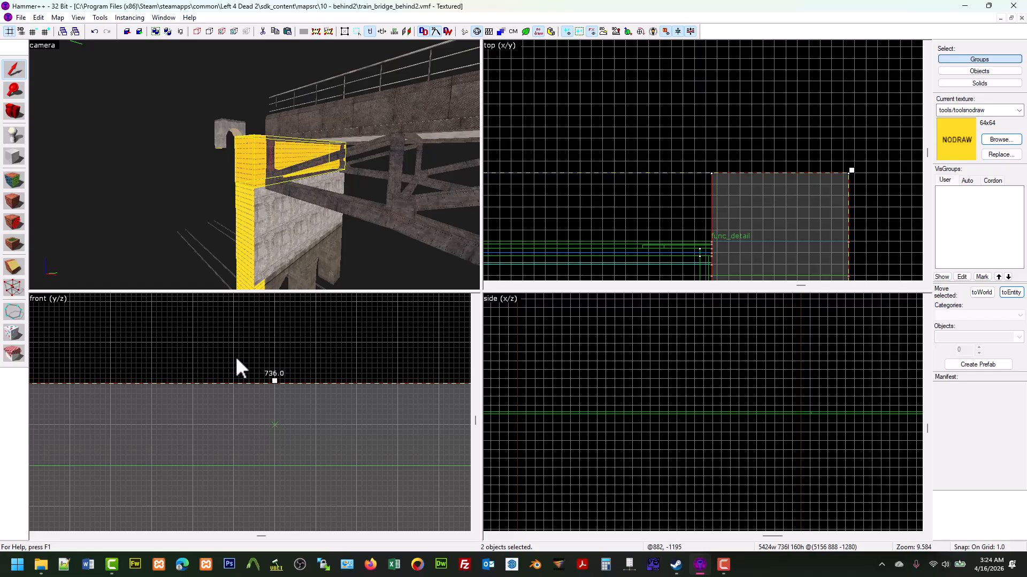
# Lift metal/metalfloor001a from the bridge's side girder and apply it to the first upper end block's inner and near side faces
pyautogui.click(15, 112)
pyautogui.press('w')
pyautogui.press('d')
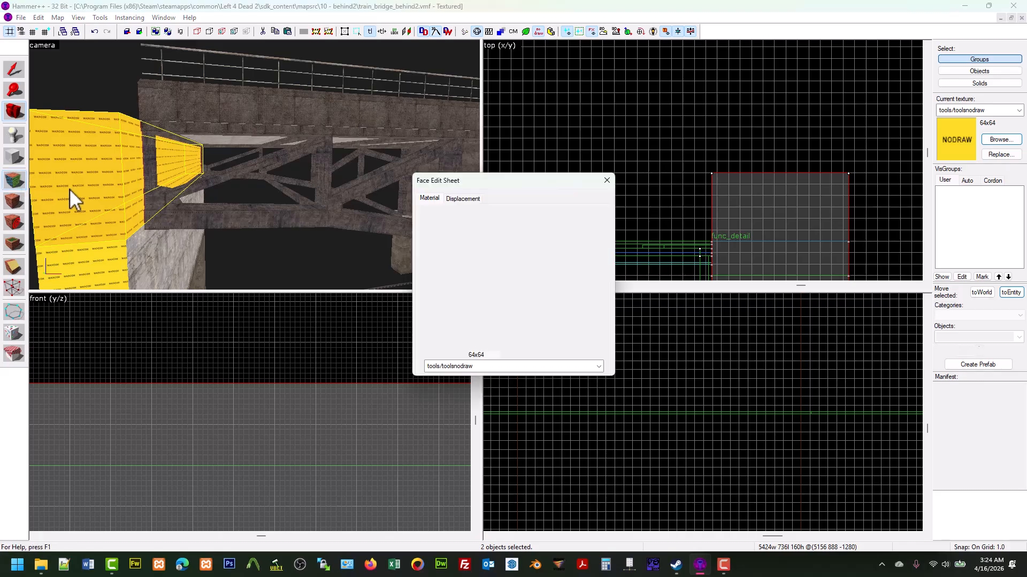
pyautogui.click(158, 220)
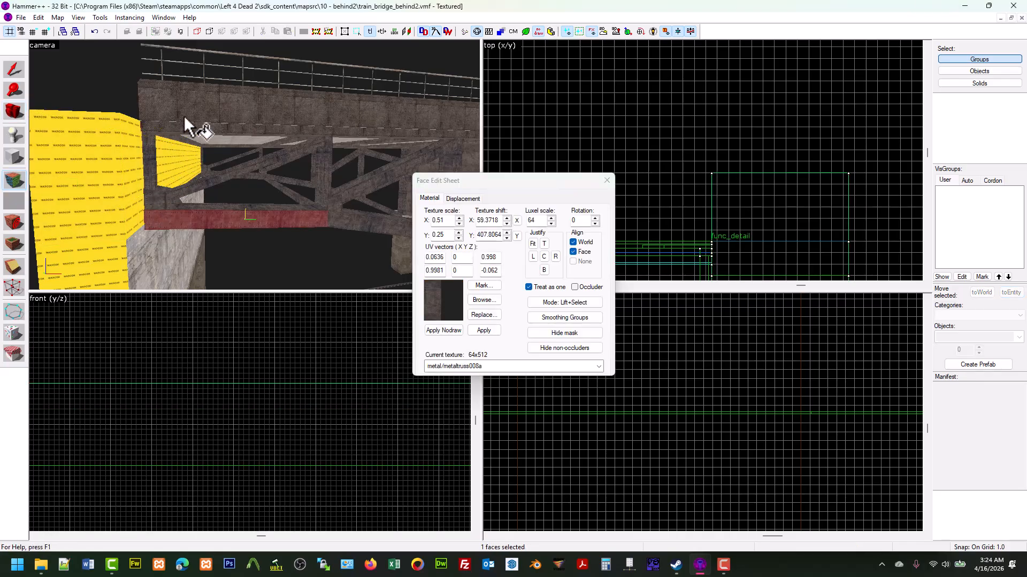
pyautogui.rightClick(132, 150)
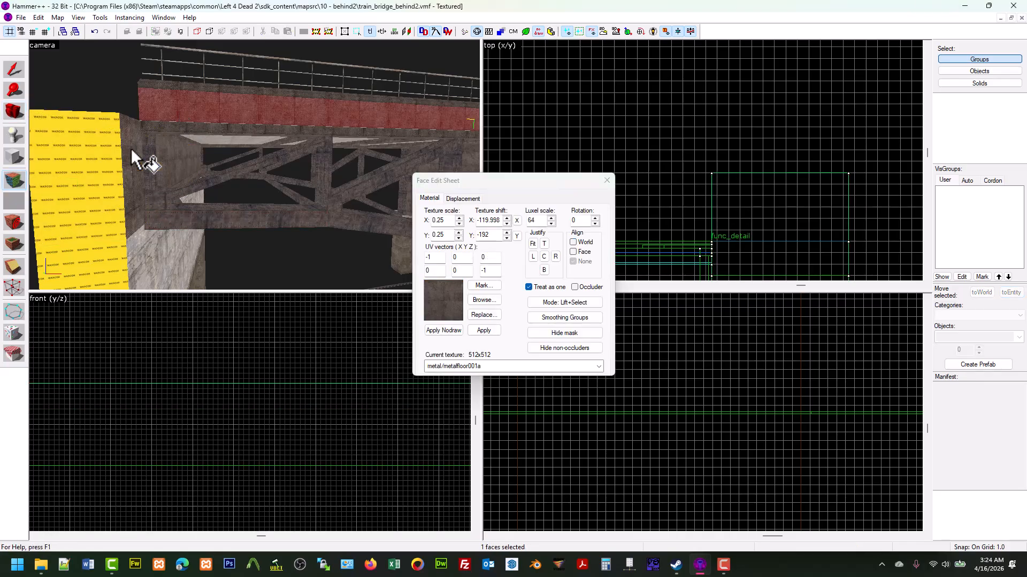
pyautogui.press('z')
pyautogui.press('z')
pyautogui.press('z')
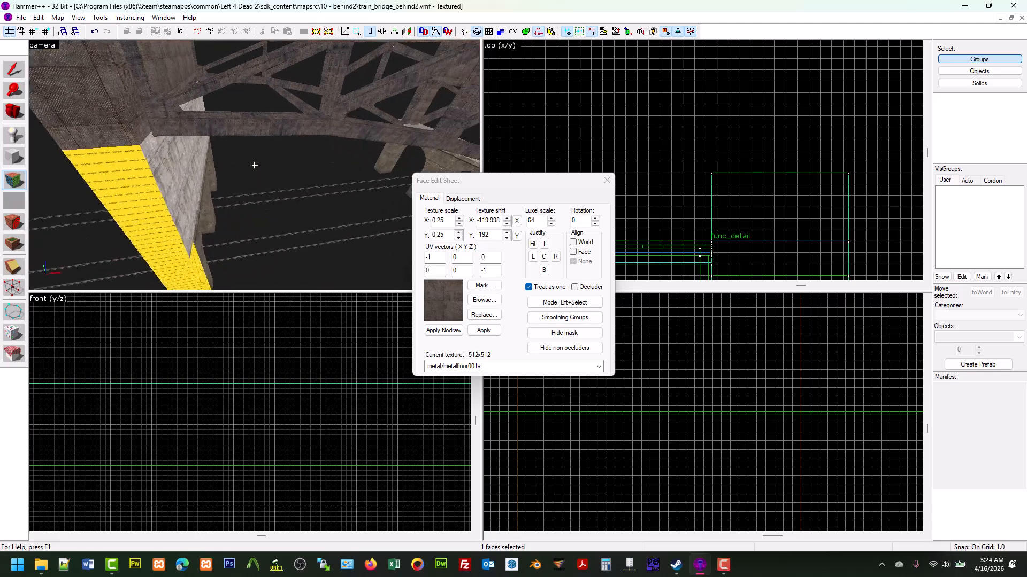
# Lift metal/metalfloor001a from the upper end block's inner face and apply it to the block's opposite side face
pyautogui.click(254, 166)
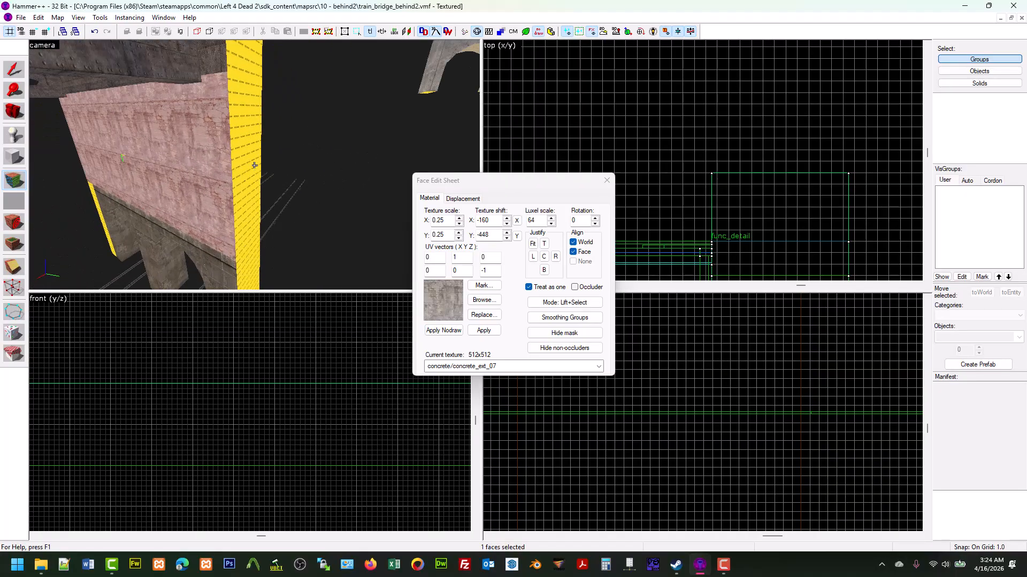
pyautogui.click(254, 166)
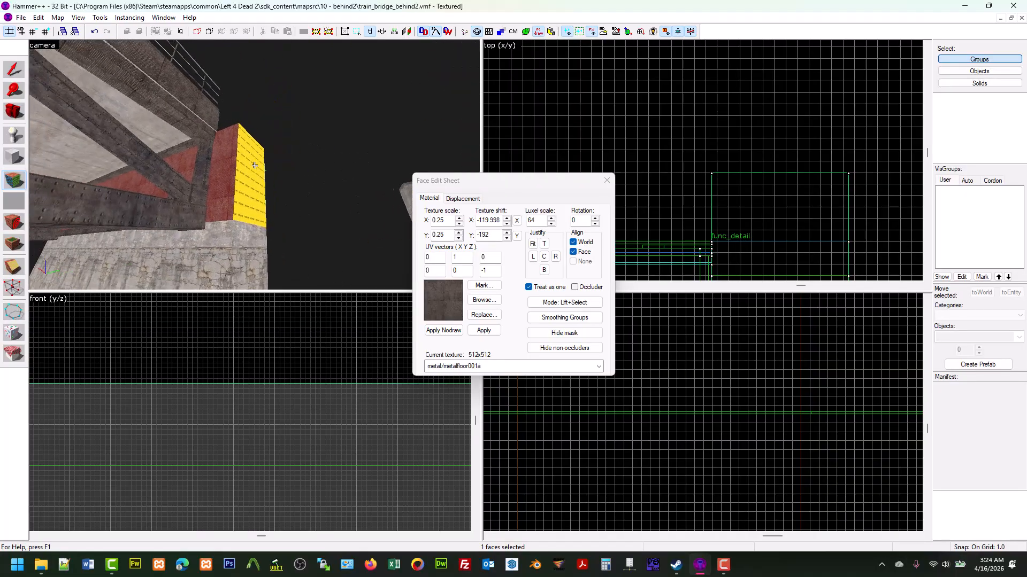
pyautogui.press('s')
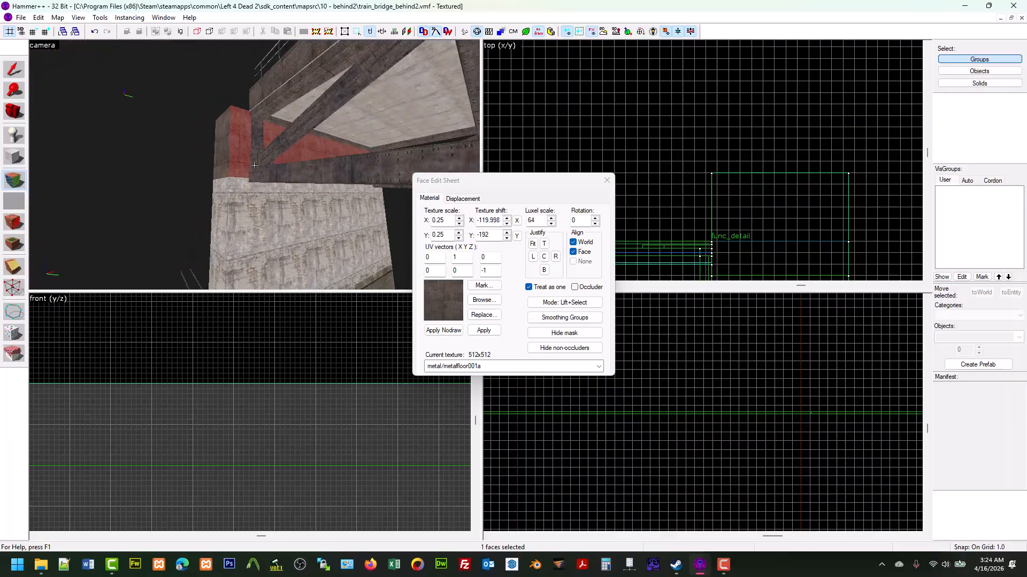
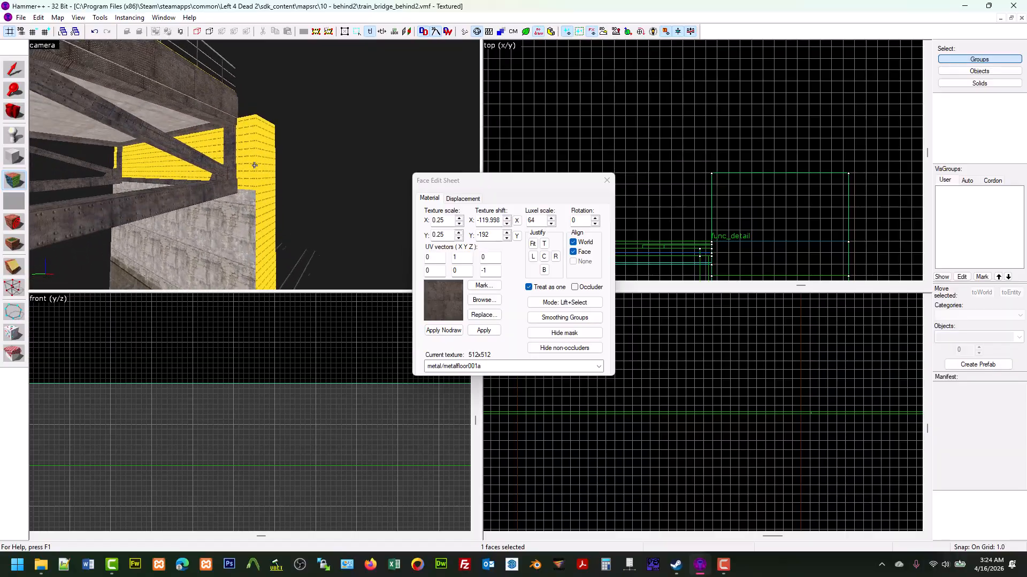
# Apply metal/metalfloor001a to the inner and side faces of the upper block at the bridge's other end
pyautogui.press('w')
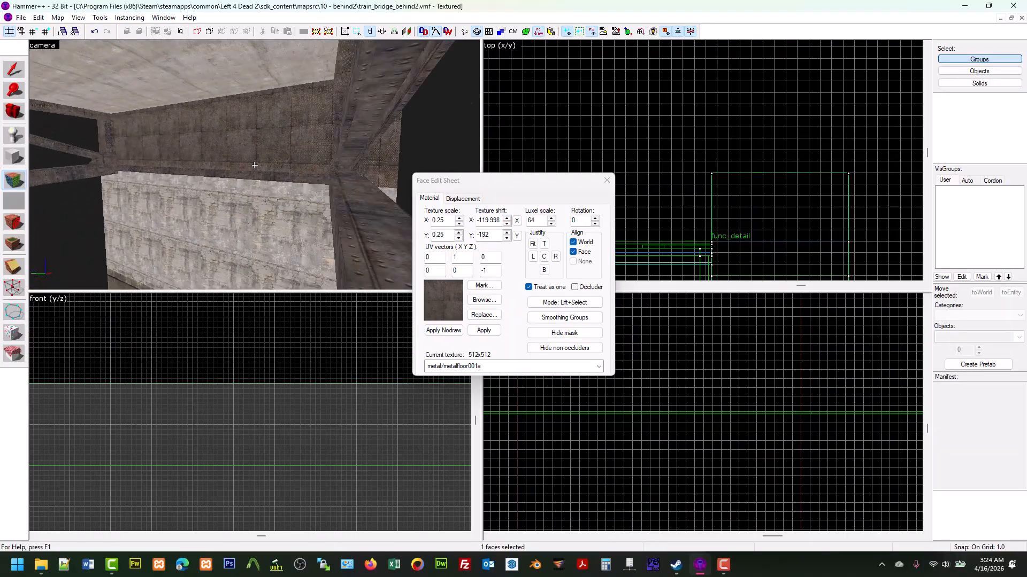
pyautogui.press('s')
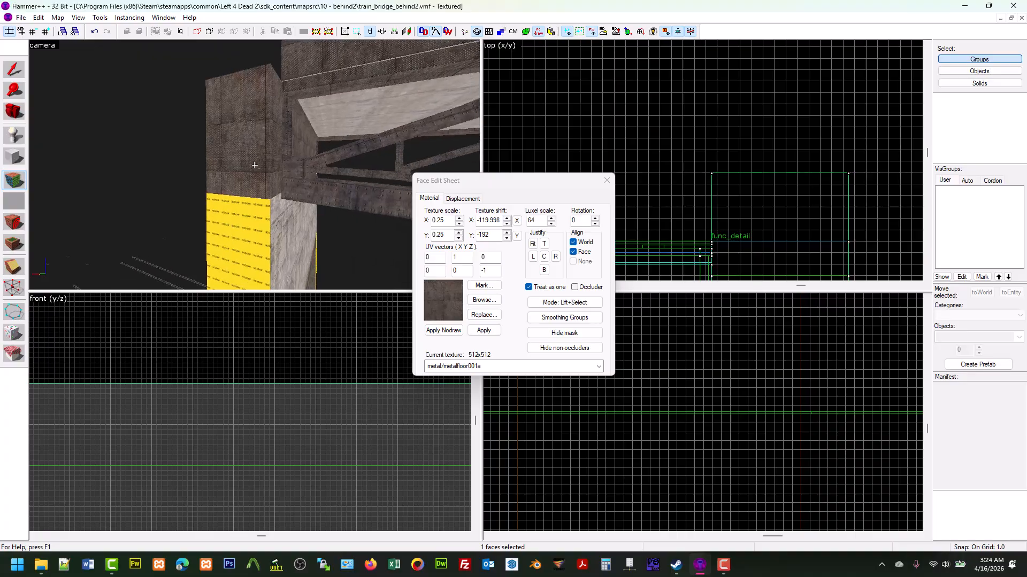
# Apply the concrete/concrete_ext_07 texture to the nodraw end face of the concrete block beneath the bridge's metal end block
pyautogui.press('w')
pyautogui.click(254, 165)
pyautogui.press('a')
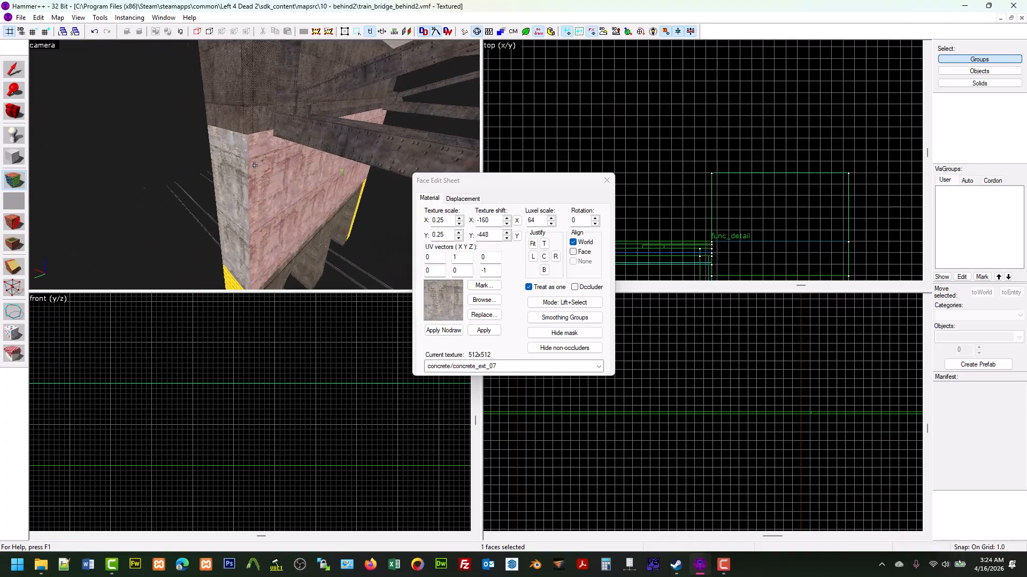
# Pick up the stone/stonewall037e texture from the arched stone wall below the concrete block
pyautogui.press('d')
pyautogui.press('w')
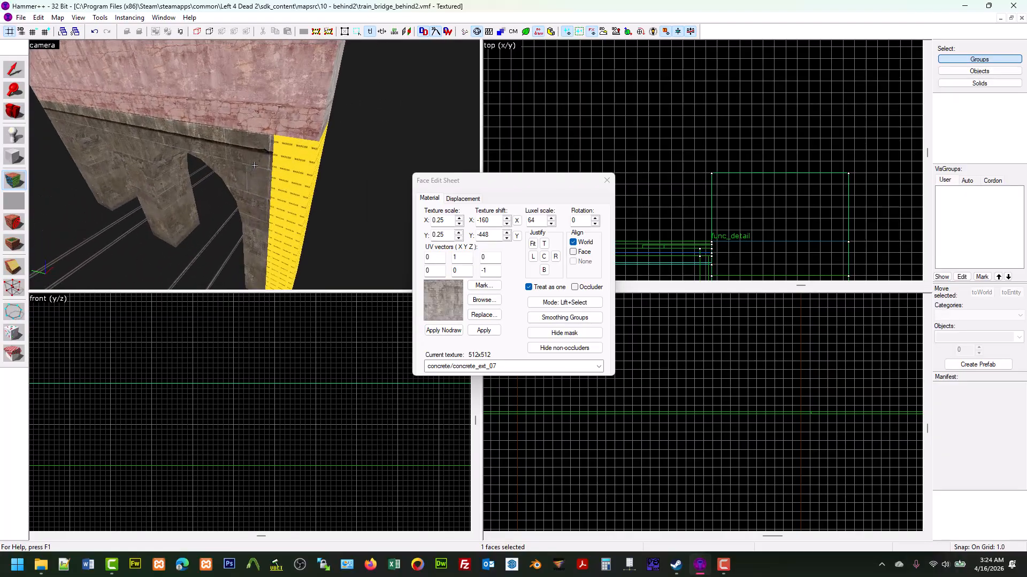
pyautogui.click(254, 165)
pyautogui.press('w')
pyautogui.press('a')
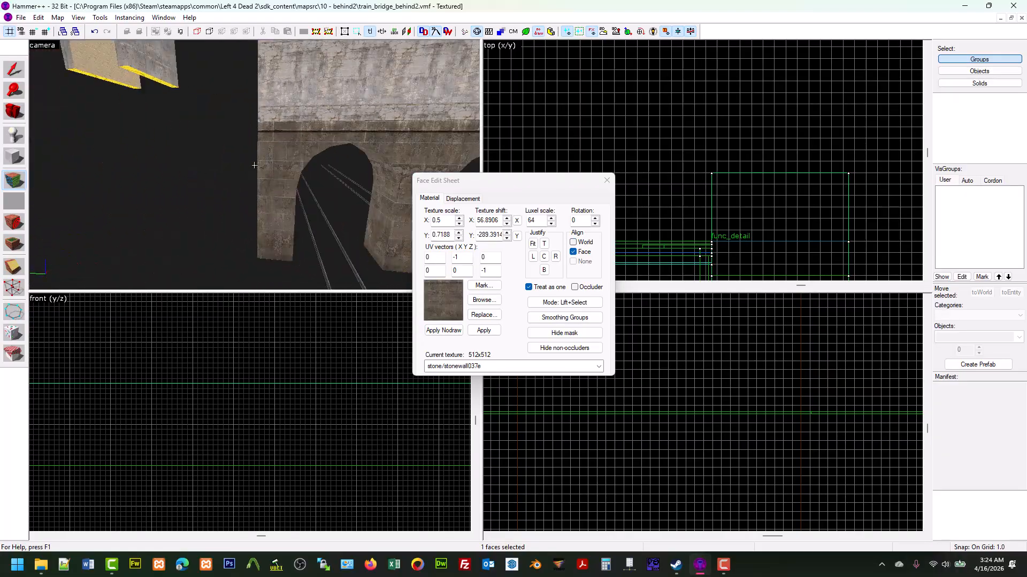
# Inspect the arched end piers from several sides and the joint between the concrete block and the metal end block
pyautogui.press('w')
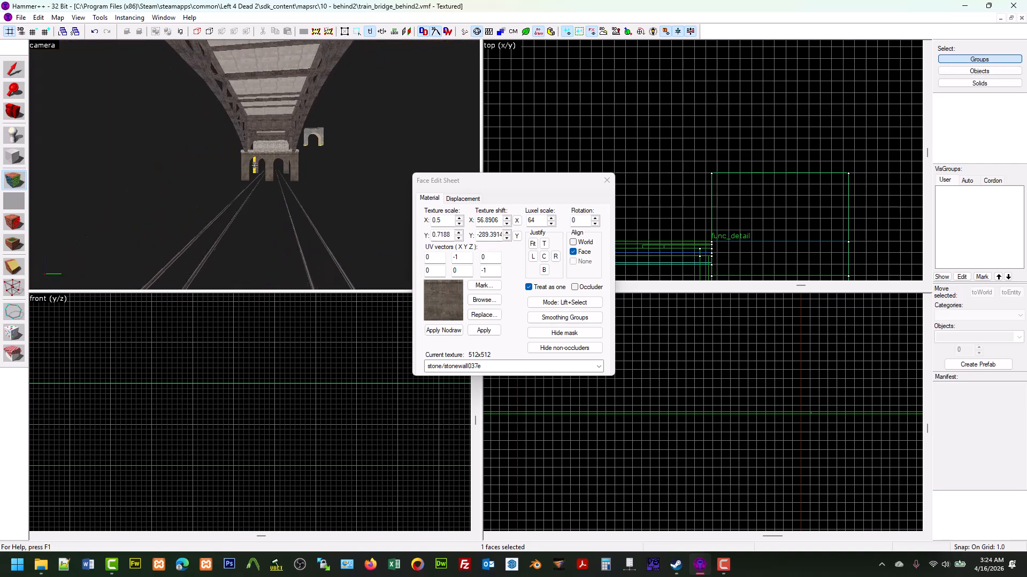
pyautogui.press('w')
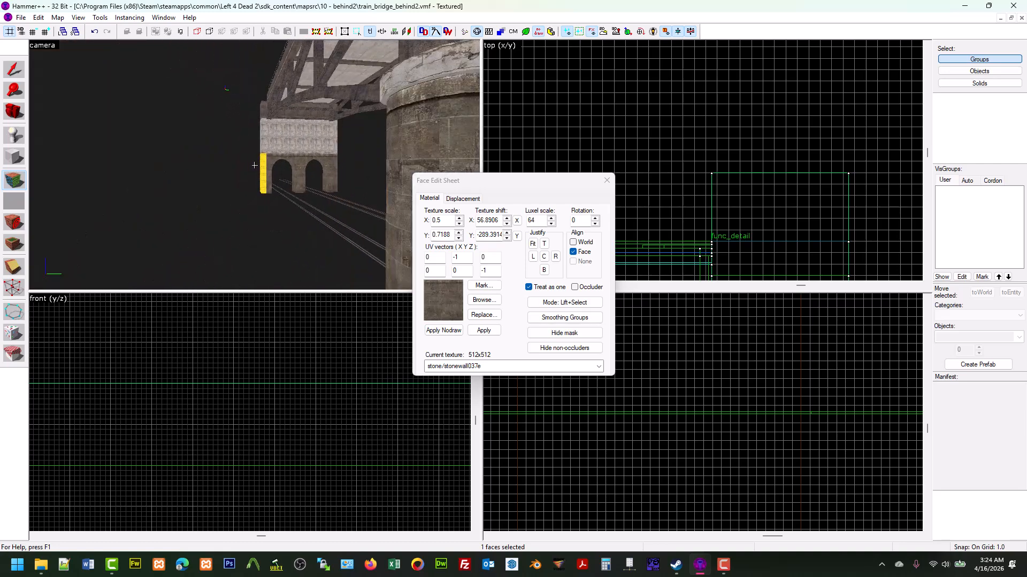
pyautogui.press('w')
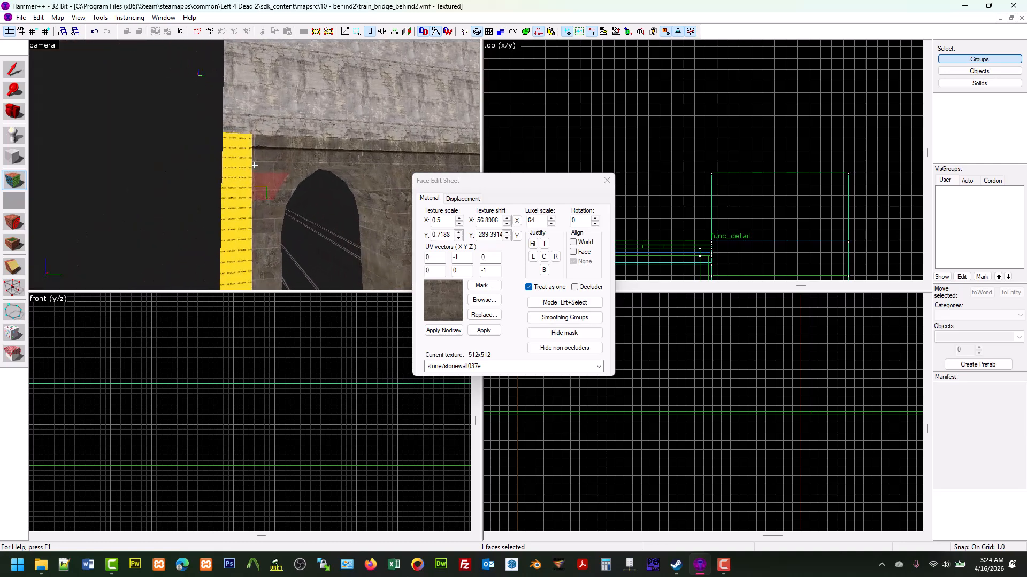
pyautogui.press('d')
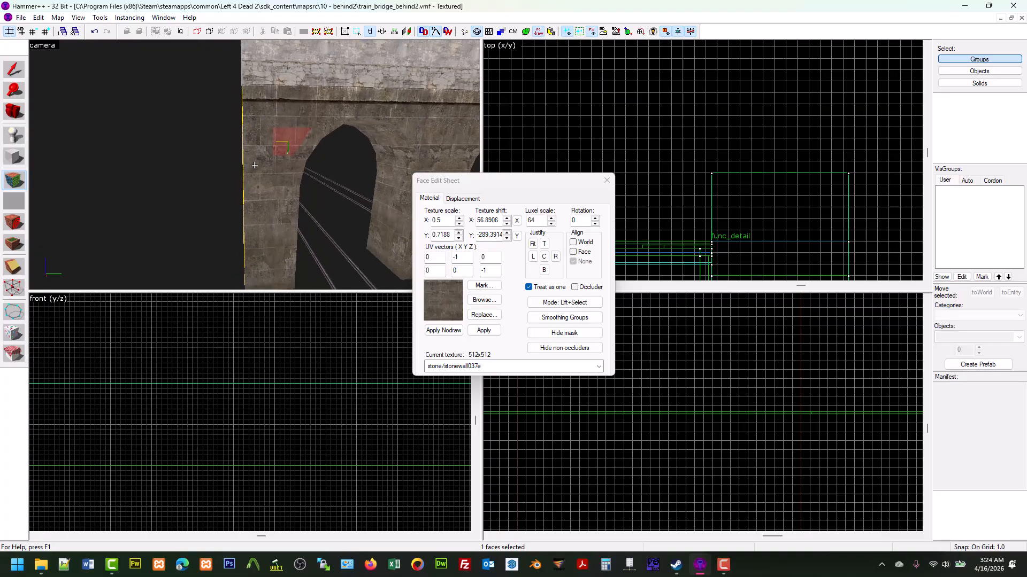
pyautogui.click(6, 113)
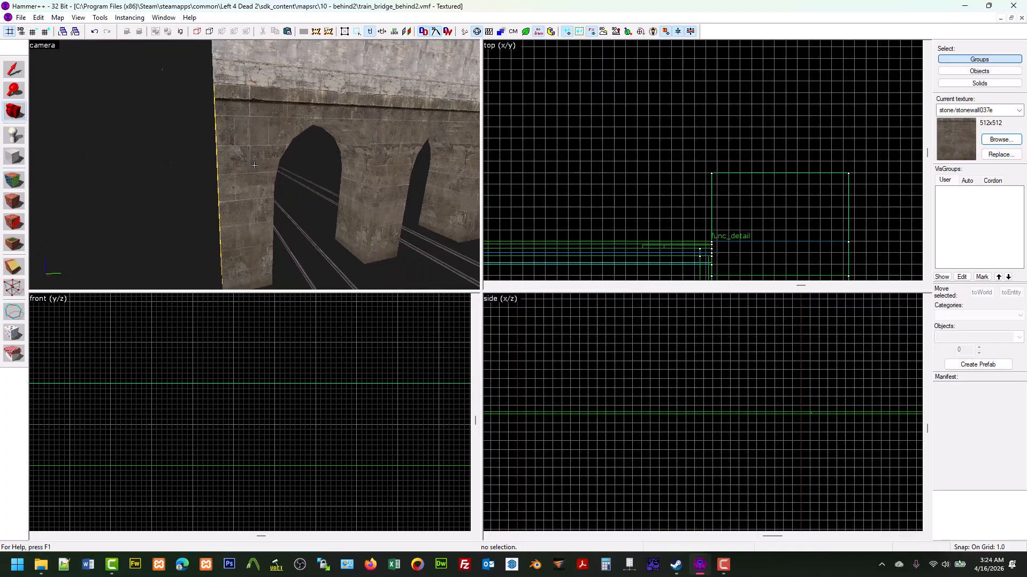
pyautogui.press('s')
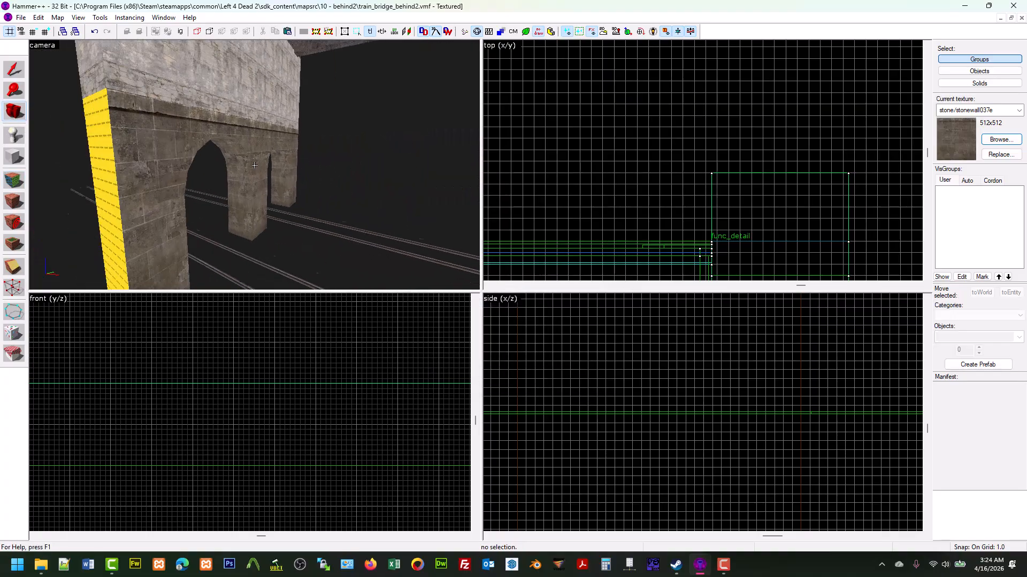
pyautogui.press('d')
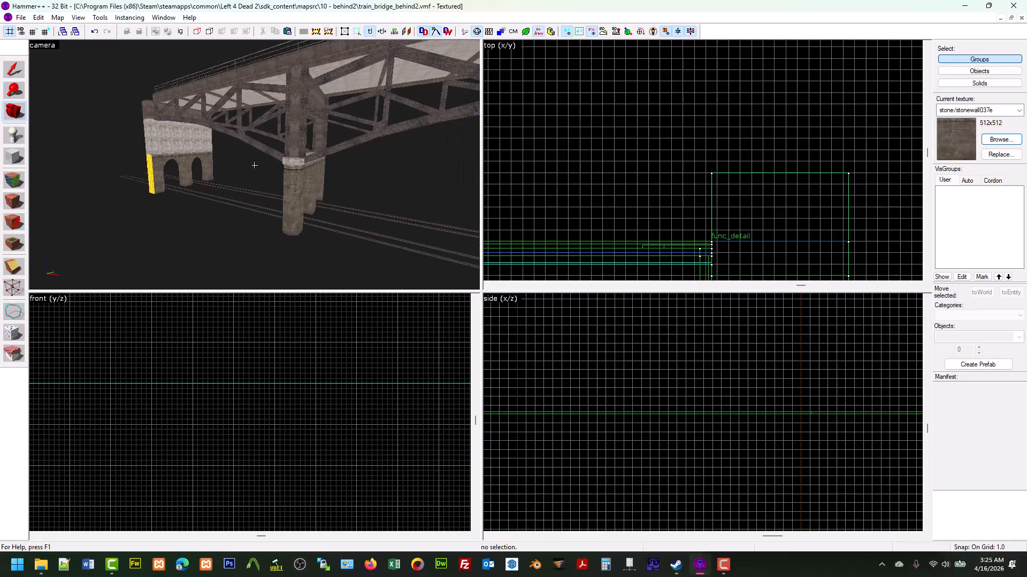
pyautogui.press('s')
pyautogui.press('a')
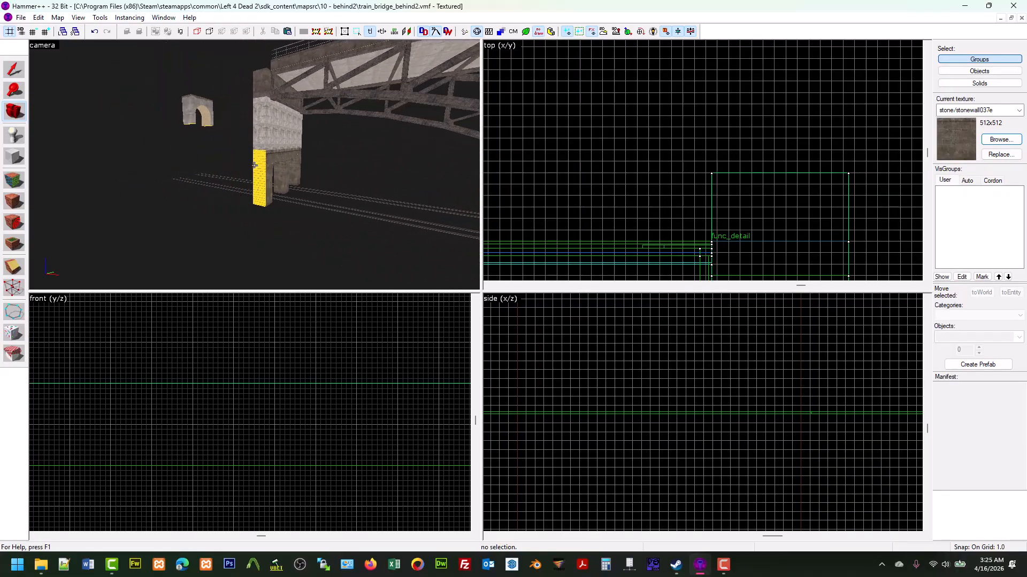
pyautogui.press('w')
pyautogui.press('w')
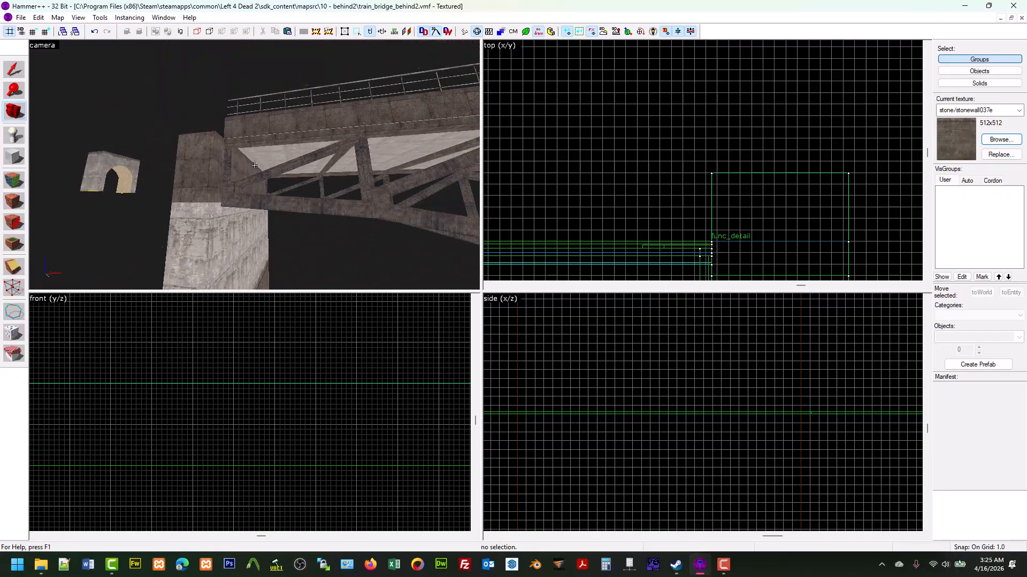
pyautogui.press('s')
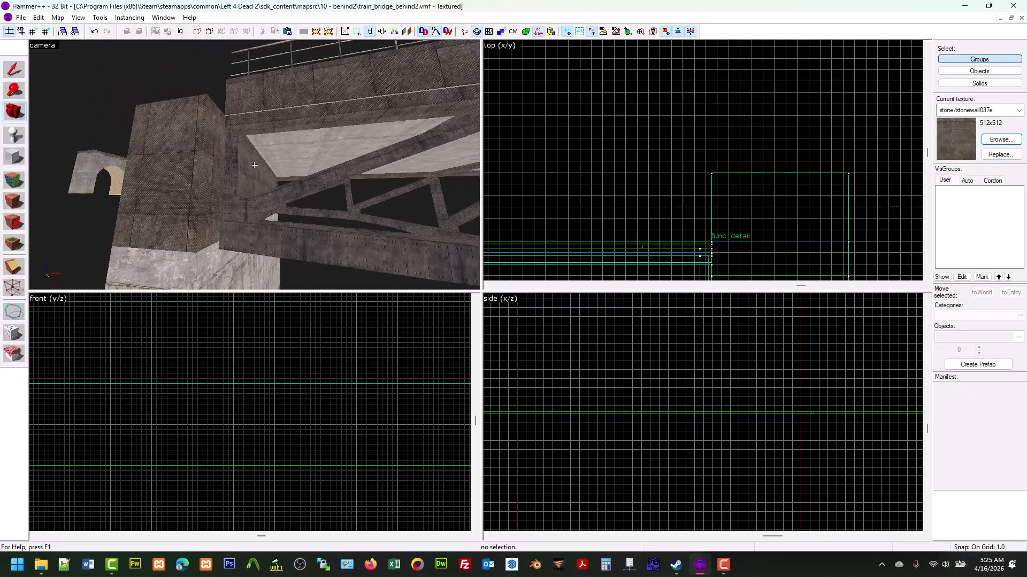
pyautogui.press('w')
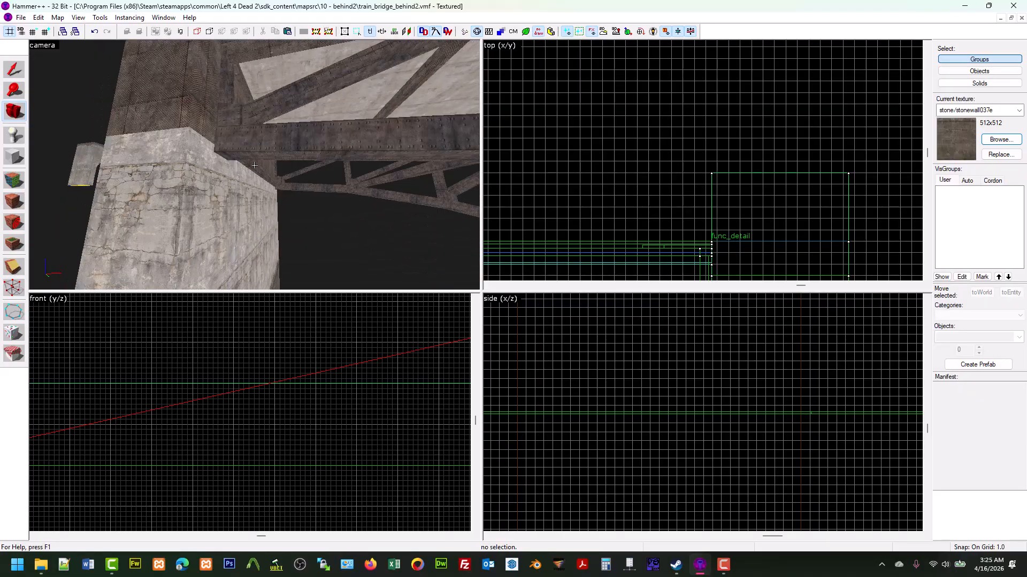
pyautogui.press('a')
pyautogui.press('w')
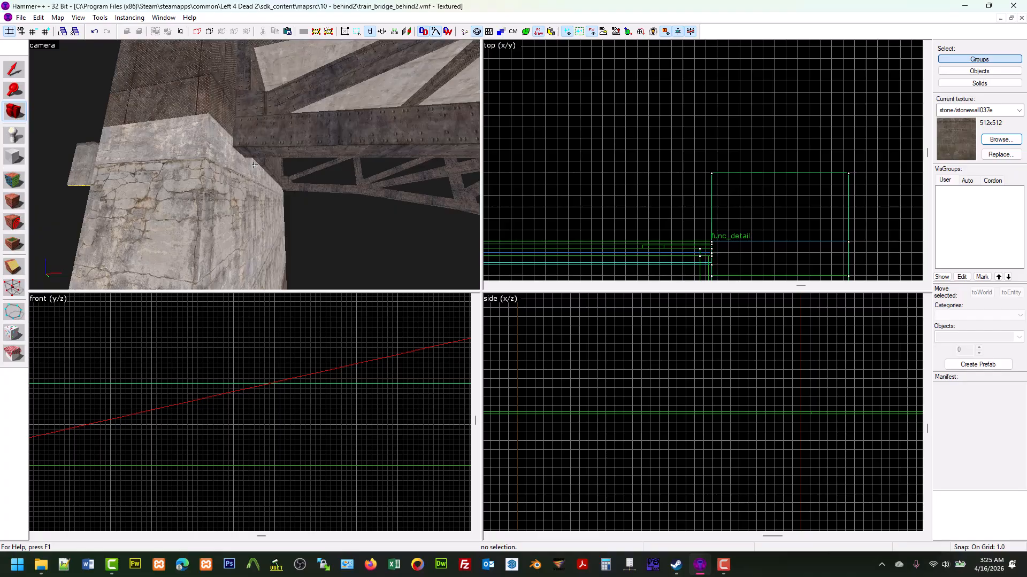
# Select the concrete blocks at both ends of the bridge and lower their top edge to a height of 304 units
pyautogui.click(16, 66)
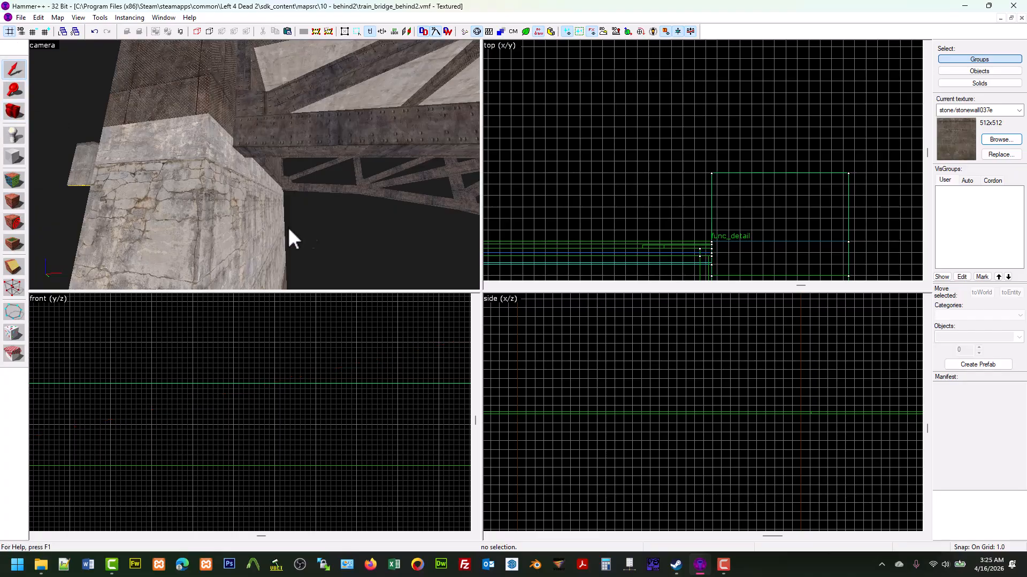
pyautogui.click(212, 161)
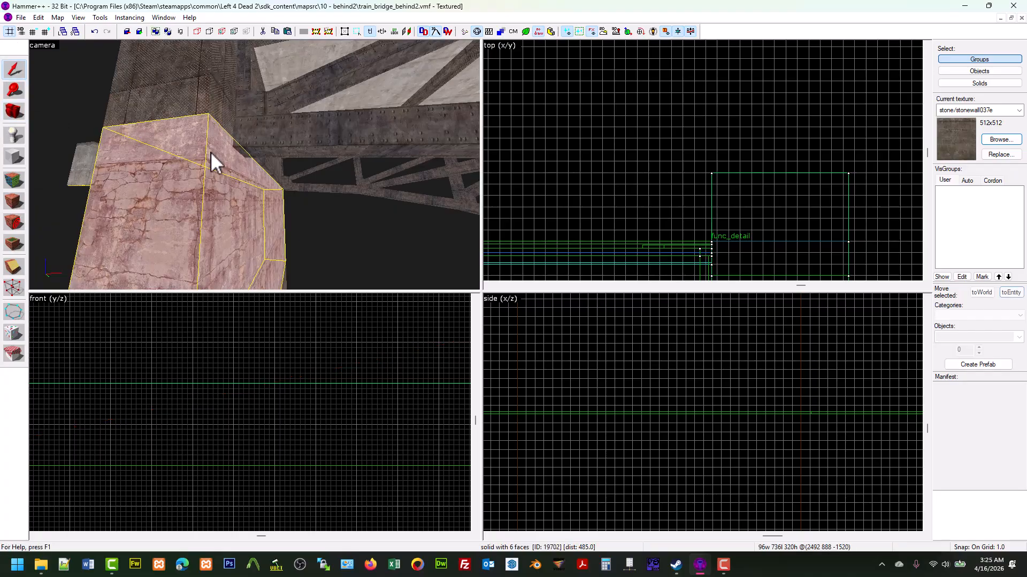
pyautogui.press('z')
pyautogui.press('s')
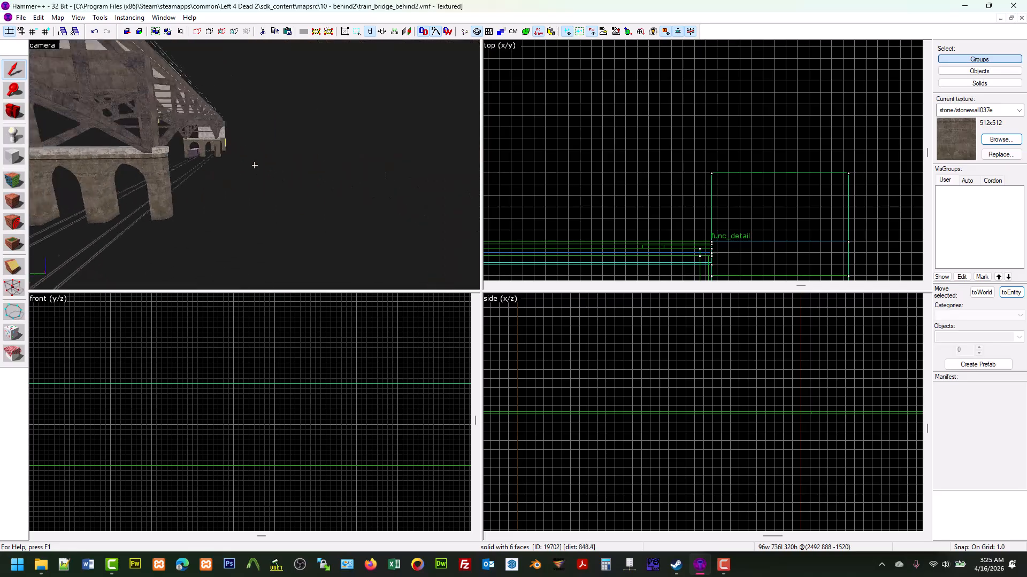
pyautogui.press('w')
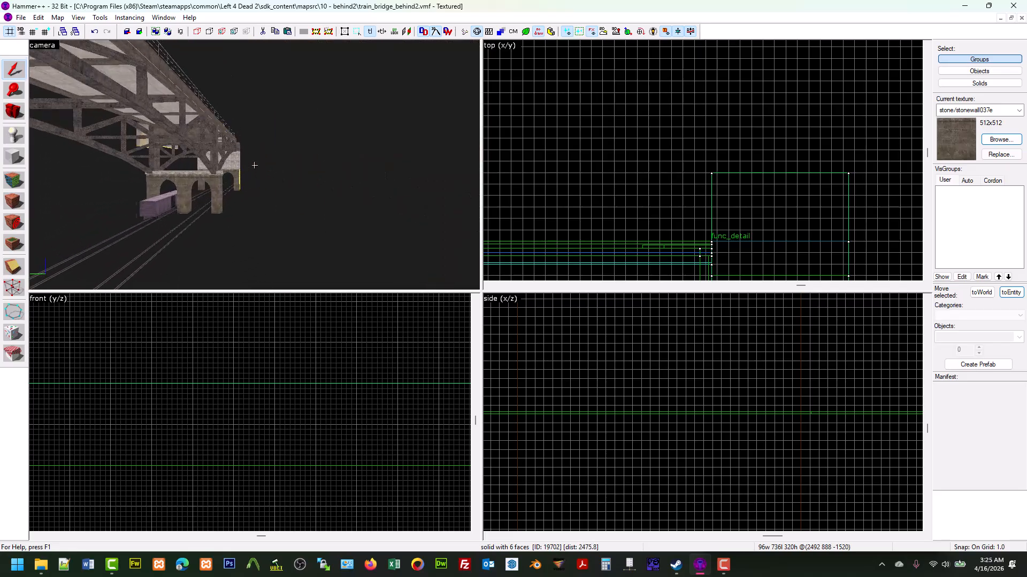
pyautogui.press('w')
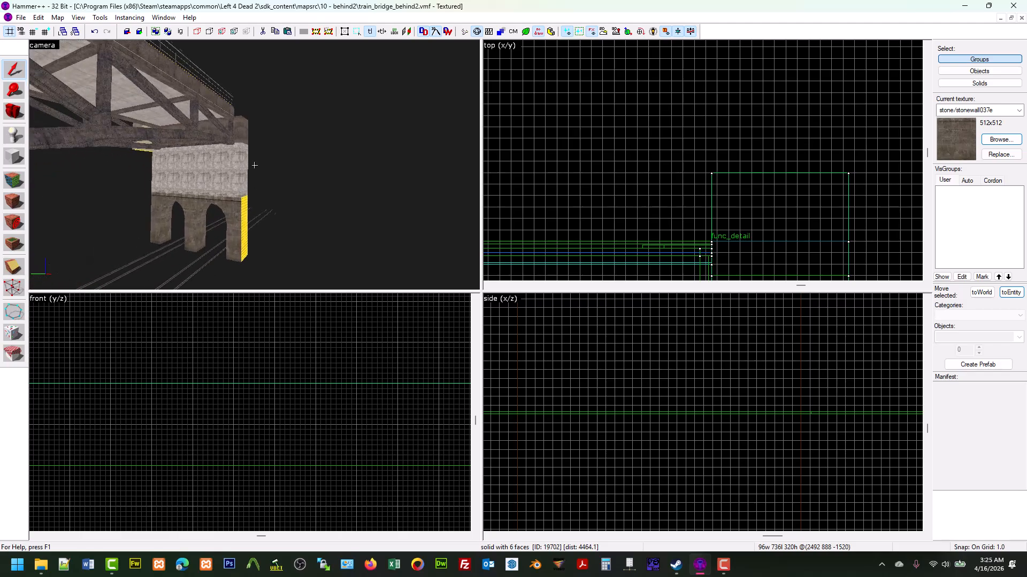
pyautogui.press('w')
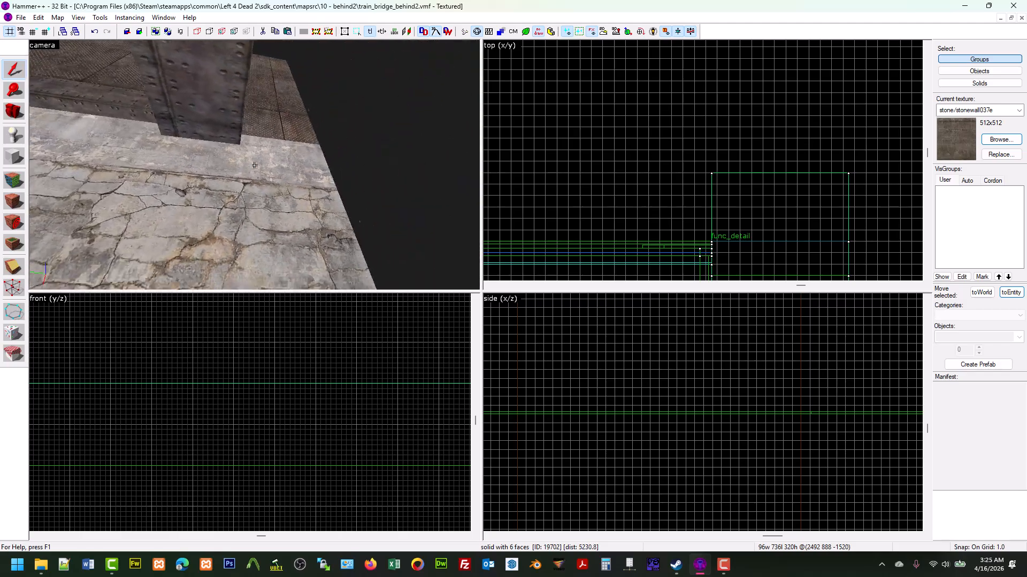
pyautogui.click(254, 165)
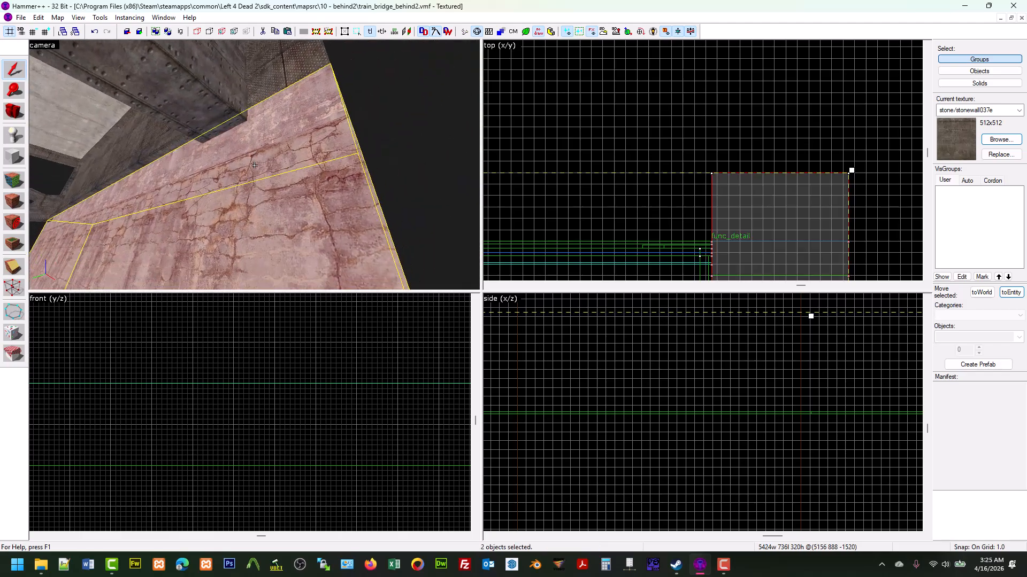
pyautogui.scroll(-15, 264, 404)
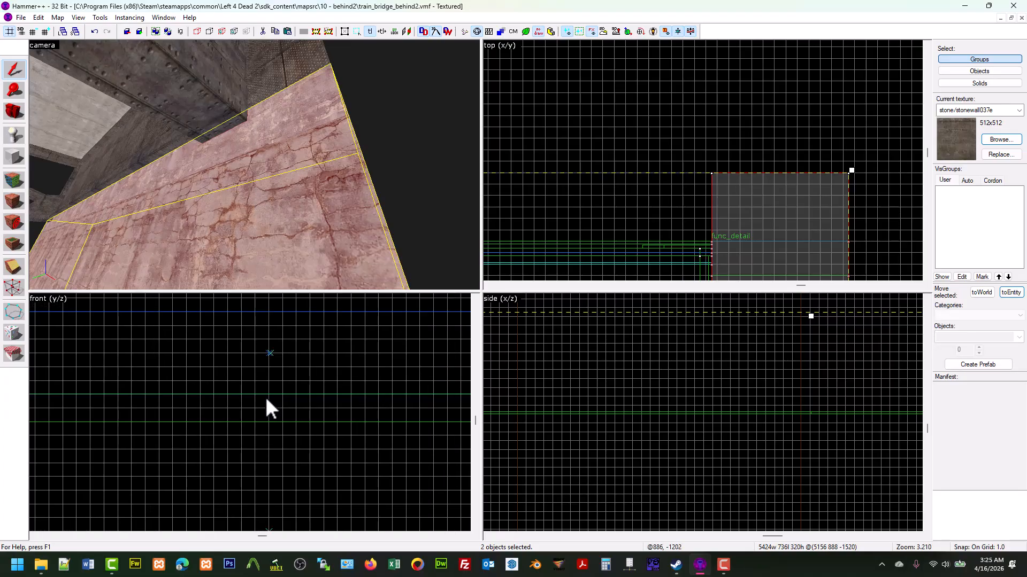
pyautogui.scroll(10, 264, 458)
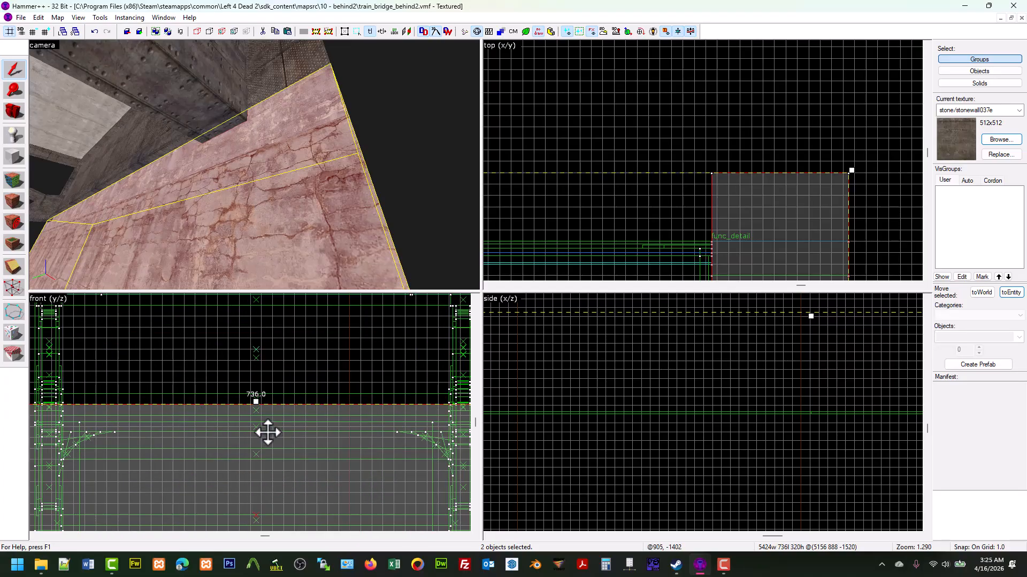
pyautogui.scroll(4, 253, 396)
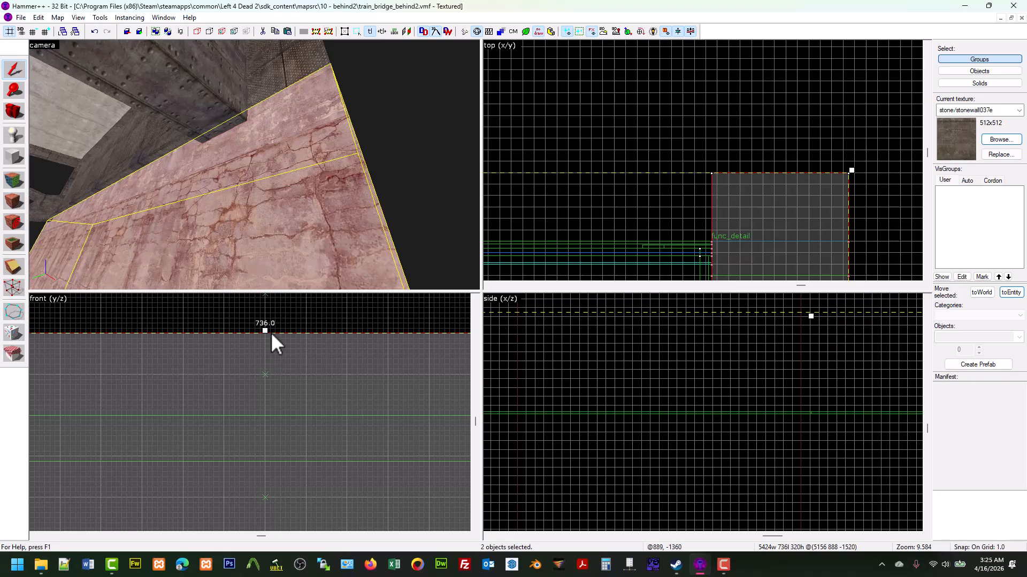
pyautogui.moveTo(263, 330); pyautogui.dragTo(261, 411)
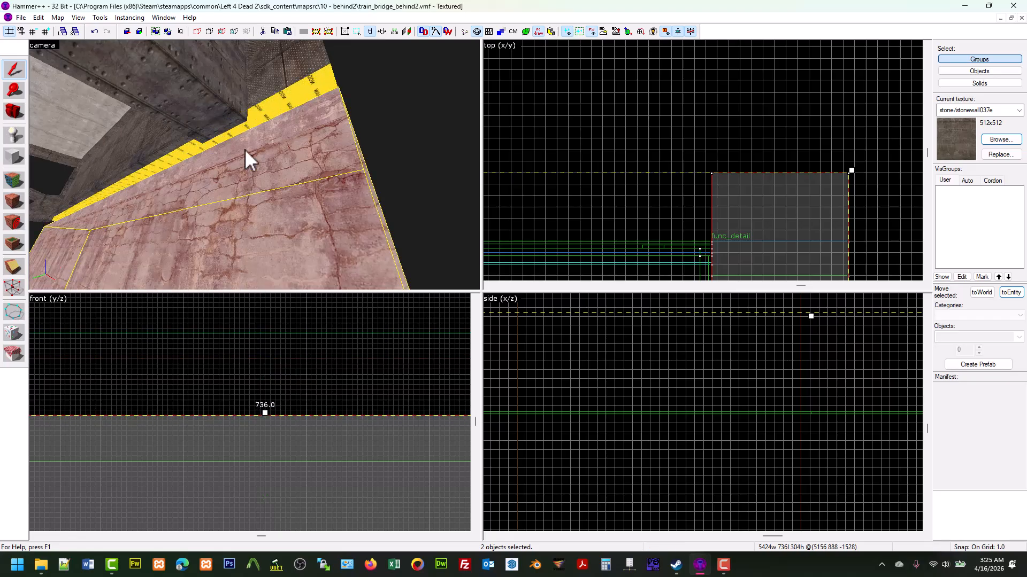
# Extend the metal blocks at both bridge ends down to meet the lowered concrete blocks, and save the map
pyautogui.click(273, 85)
pyautogui.press('z')
pyautogui.press('w')
pyautogui.press('a')
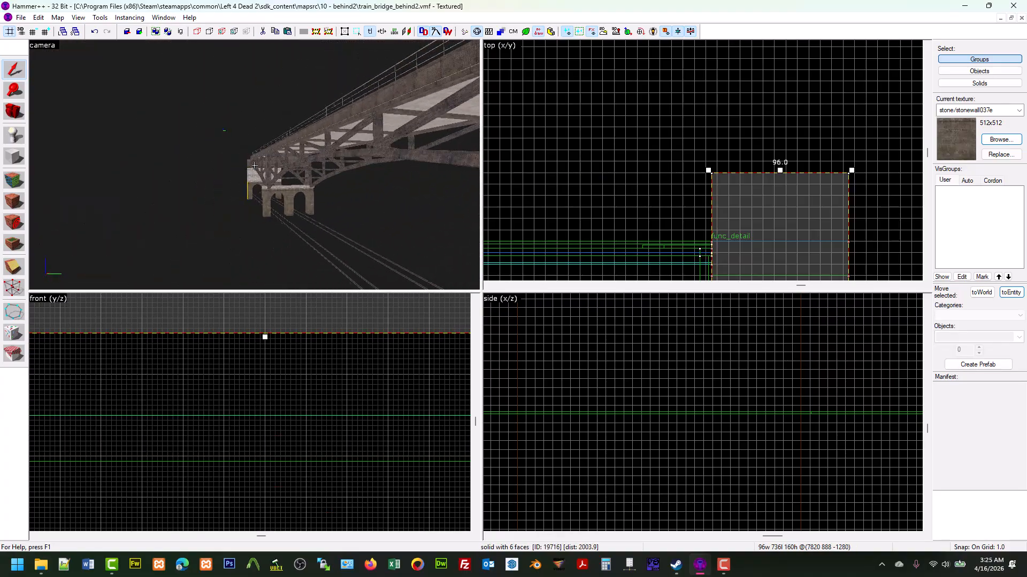
pyautogui.press('w')
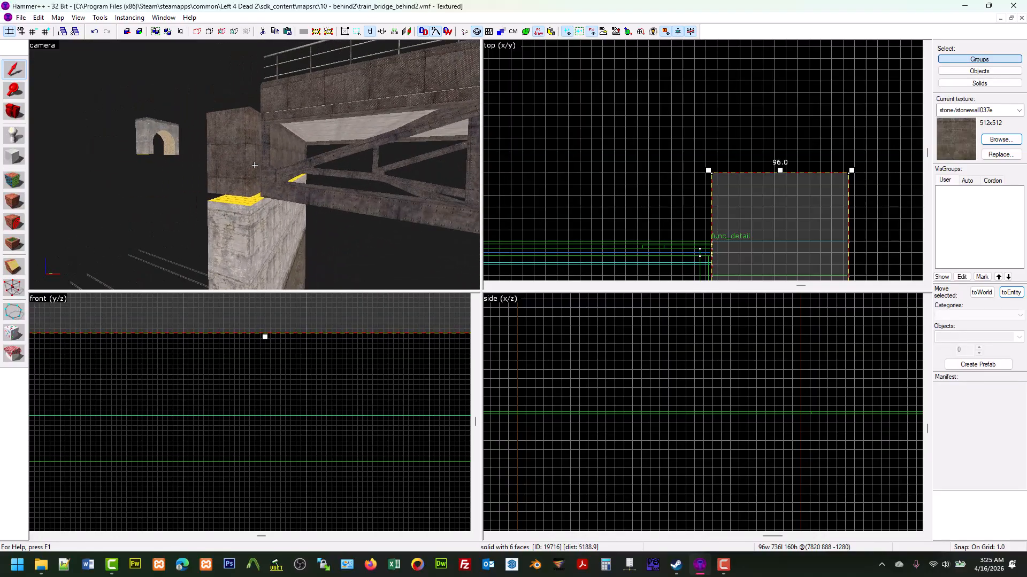
pyautogui.click(254, 166)
pyautogui.press('z')
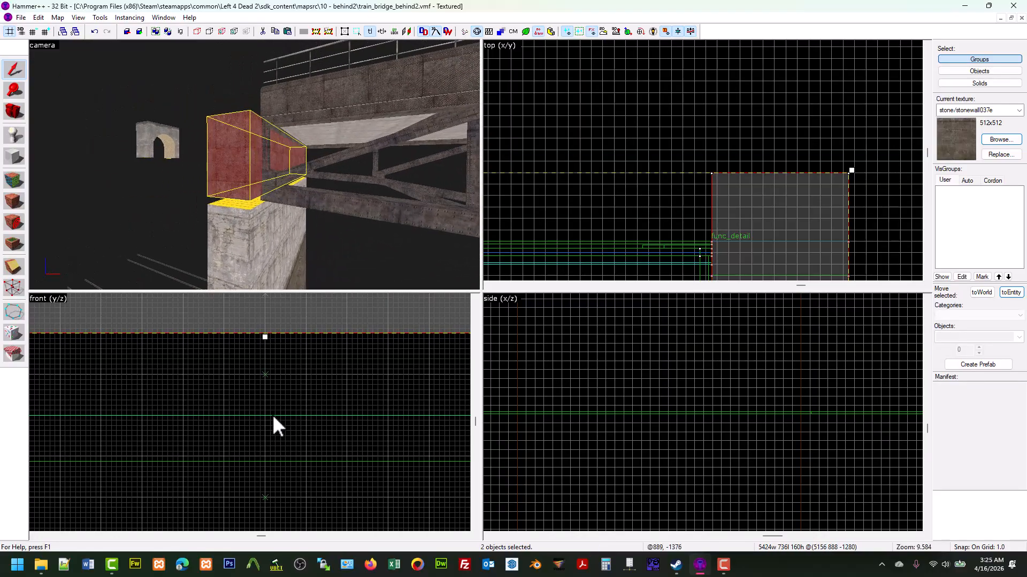
pyautogui.scroll(2, 257, 372)
pyautogui.moveTo(265, 307); pyautogui.dragTo(265, 310)
pyautogui.click(282, 451)
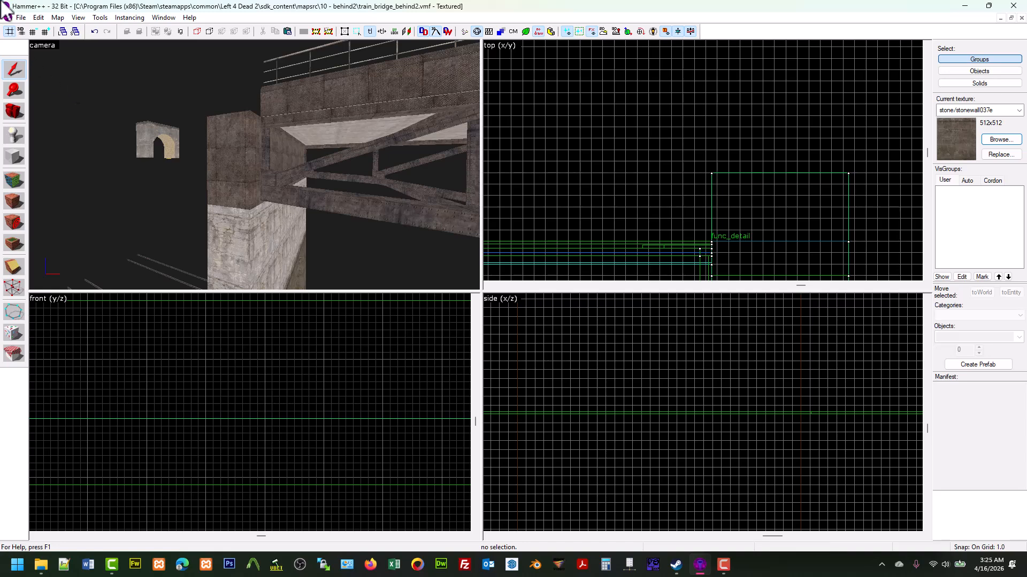
pyautogui.click(21, 17)
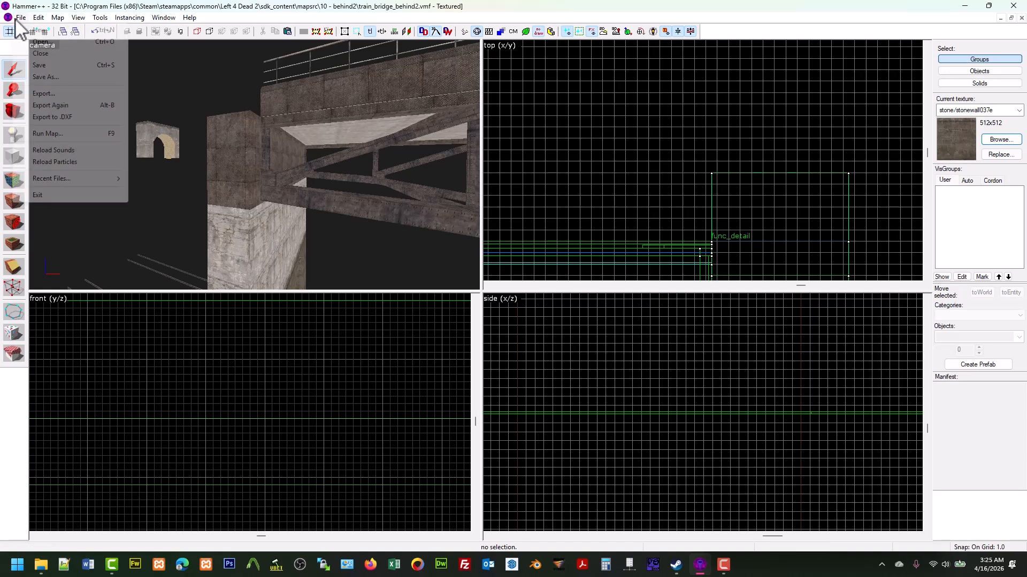
pyautogui.click(39, 64)
# Apply the tools/toolsnodraw texture to the concrete block's outward-facing side at the end of the bridge
pyautogui.click(14, 111)
pyautogui.moveTo(254, 164); pyautogui.dragTo(255, 165)
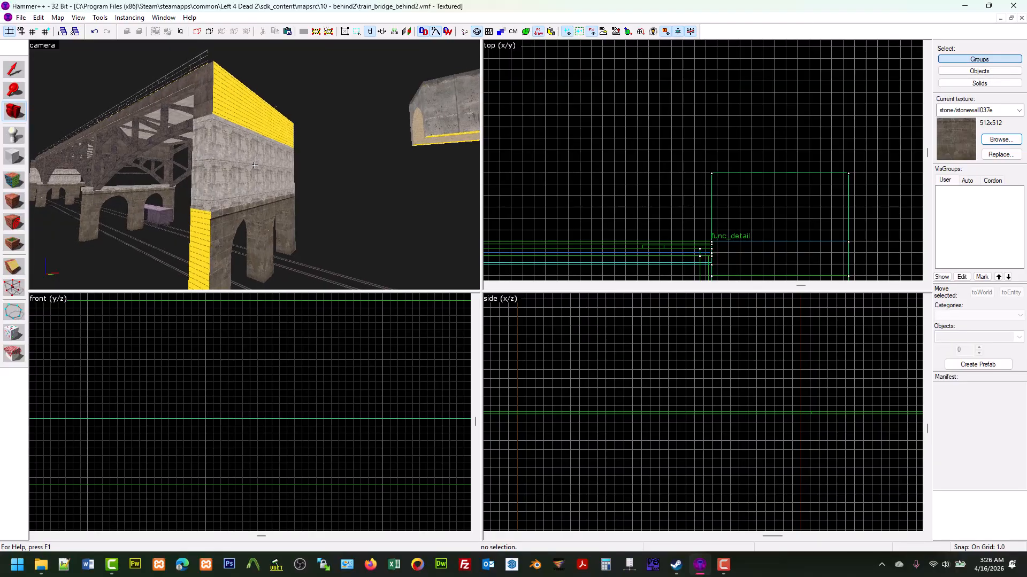
pyautogui.press('w')
pyautogui.press('d')
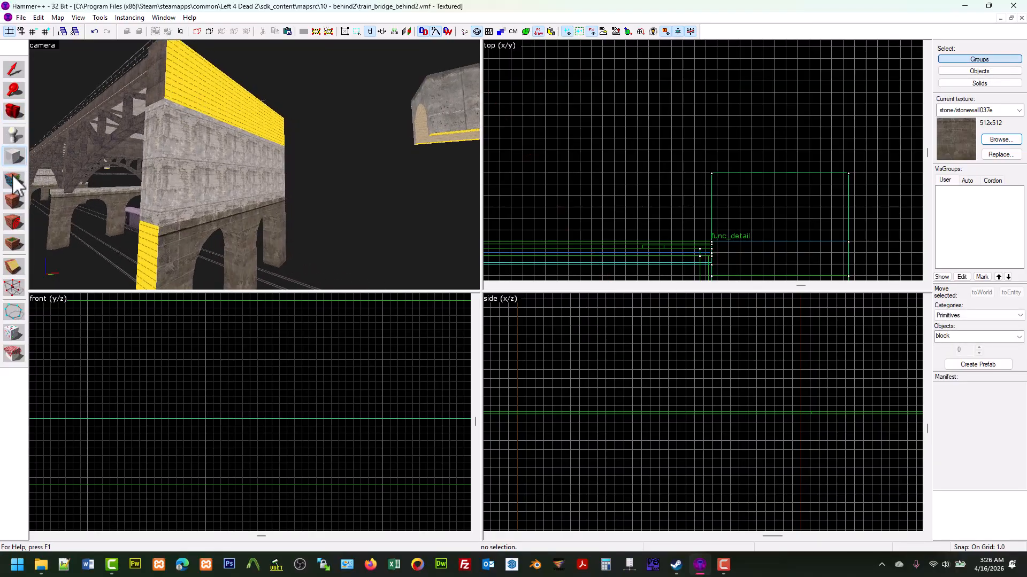
pyautogui.click(13, 181)
pyautogui.click(191, 131)
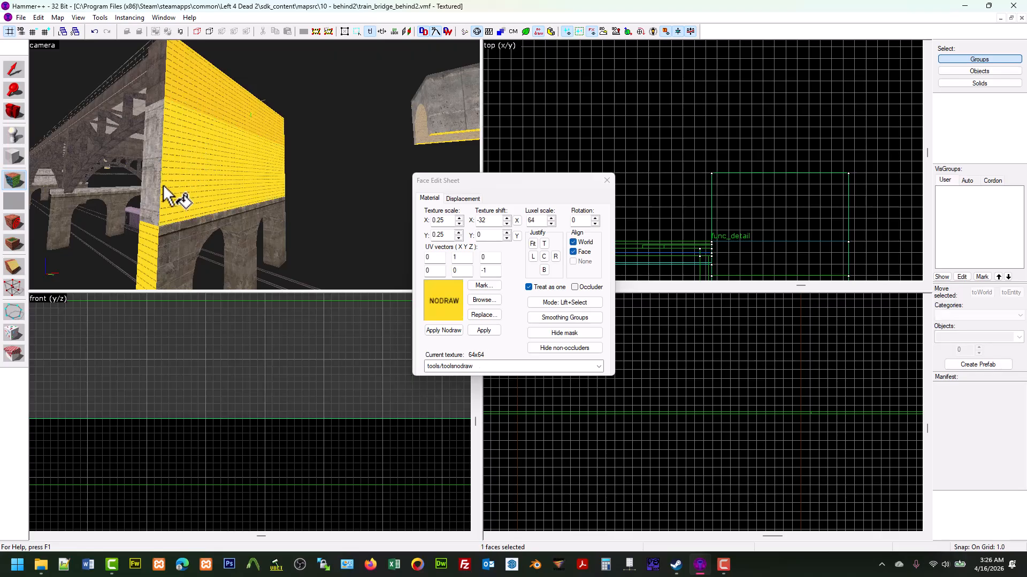
# Select the metal and concrete blocks at the bridge's opposite end and stretch them outward over the tracks to 1292 units long
pyautogui.press('z')
pyautogui.press('w')
pyautogui.press('w')
pyautogui.press('w')
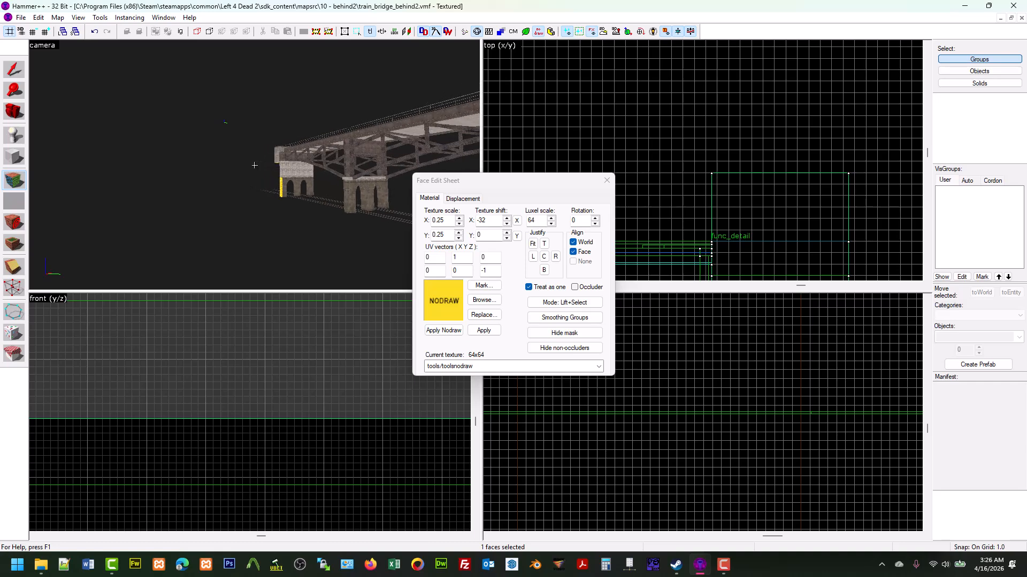
pyautogui.press('w')
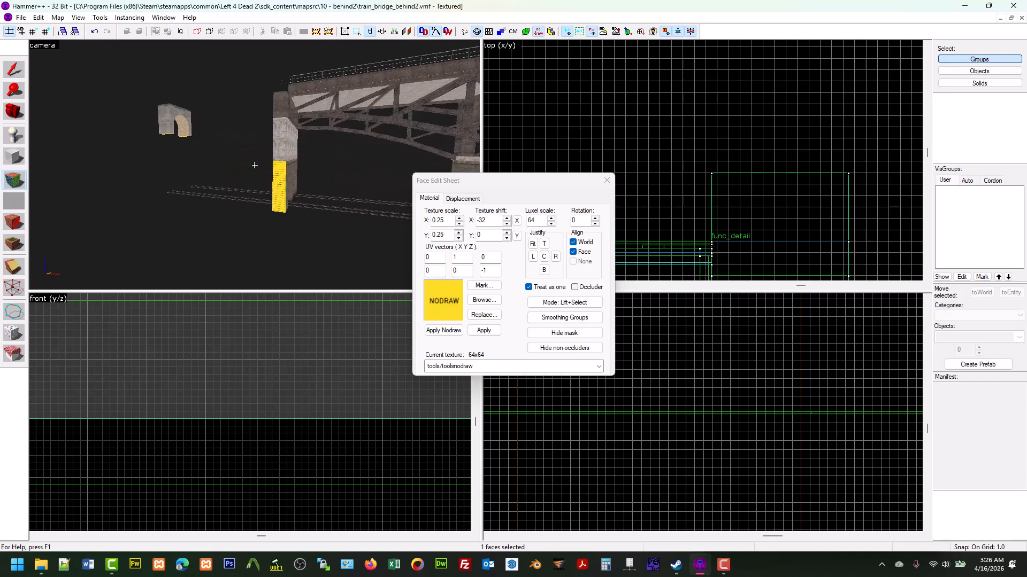
pyautogui.press('w')
pyautogui.press('d')
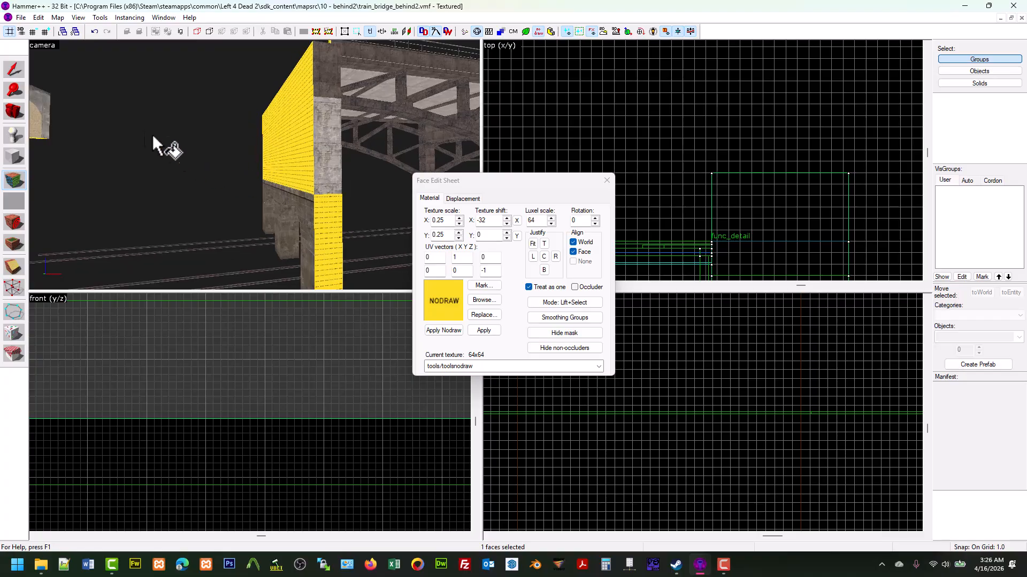
pyautogui.click(21, 71)
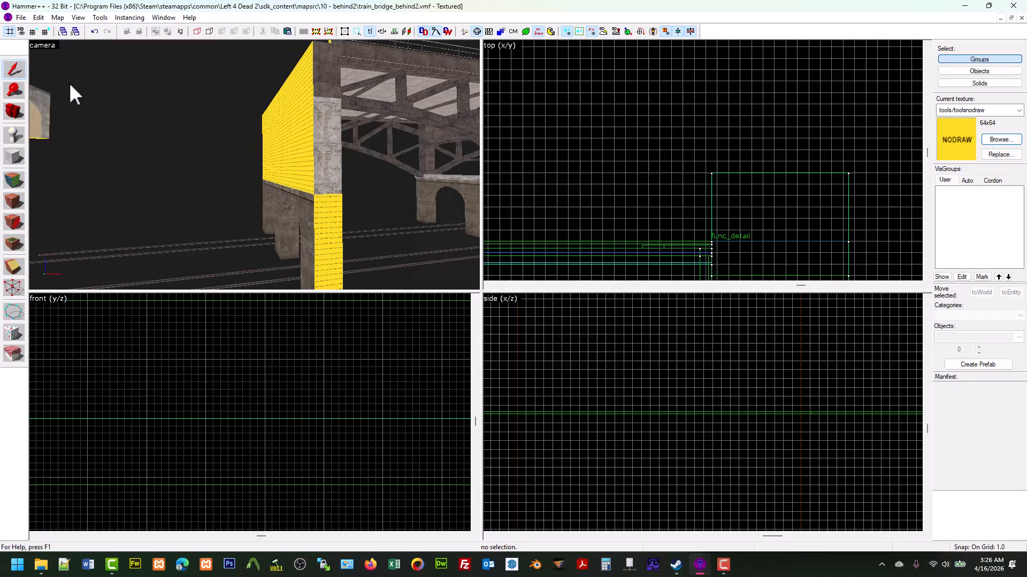
pyautogui.click(316, 106)
pyautogui.scroll(4, 615, 151)
pyautogui.scroll(-8, 633, 165)
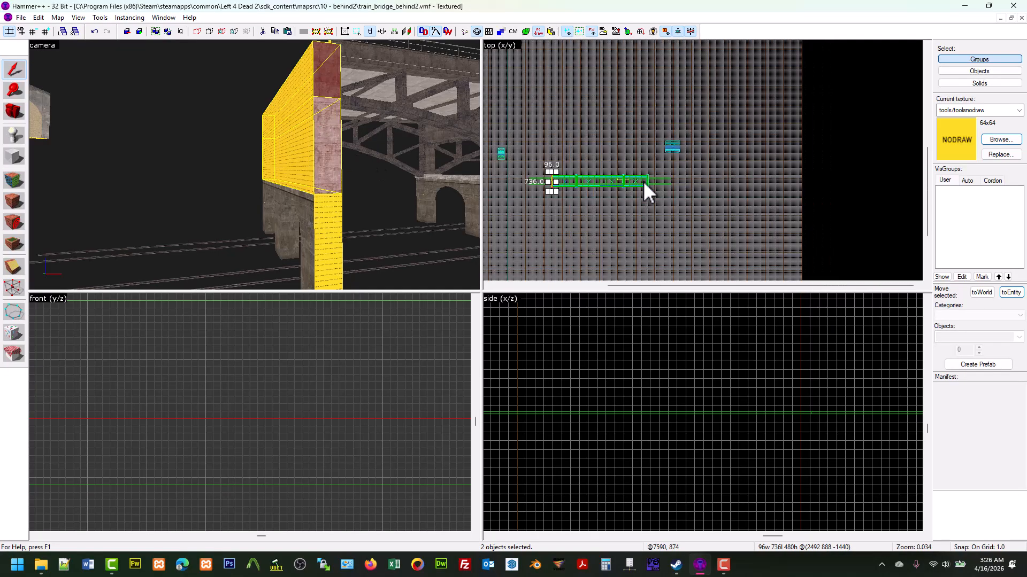
pyautogui.scroll(3, 566, 183)
pyautogui.scroll(8, 576, 165)
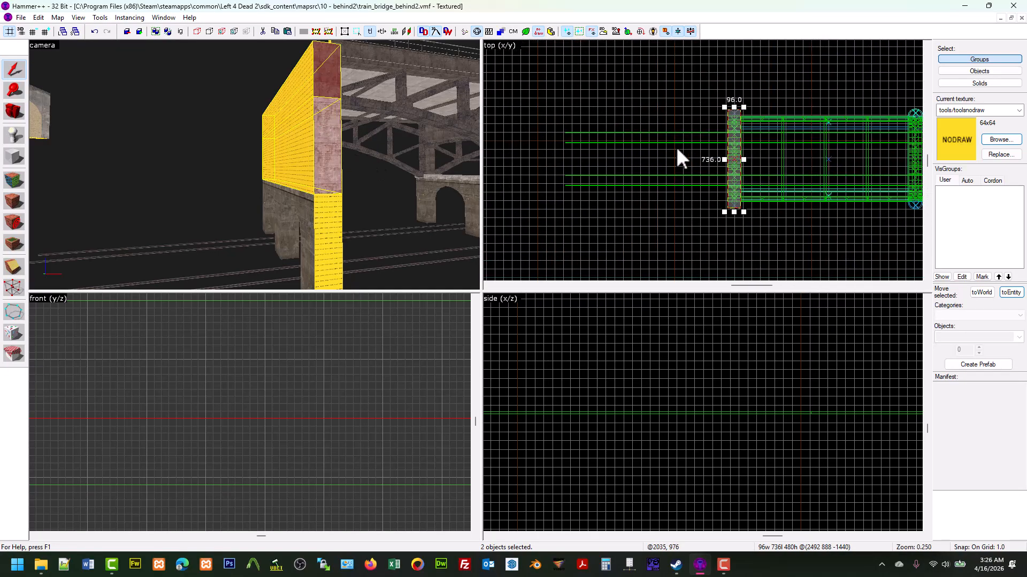
pyautogui.moveTo(729, 158); pyautogui.dragTo(562, 156)
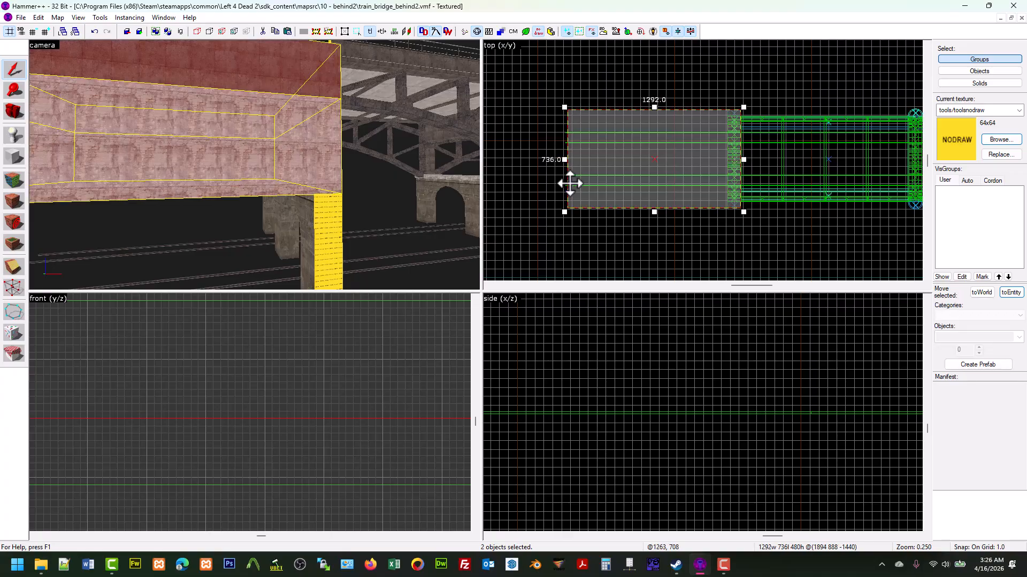
# Lengthen the two selected end blocks to 1308 units so their outer edge lines up with the ends of the tracks
pyautogui.scroll(14, 560, 188)
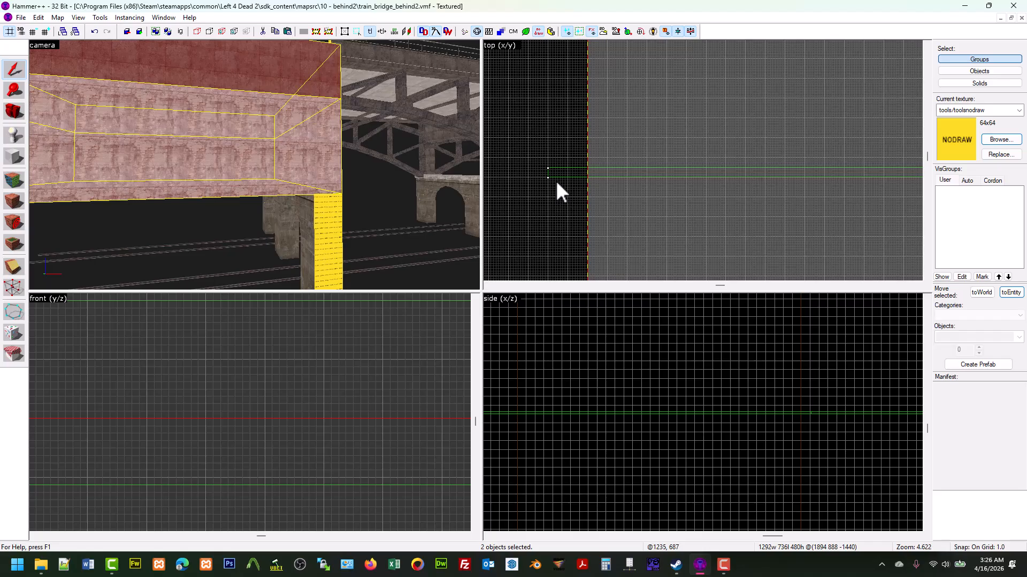
pyautogui.scroll(-10, 558, 182)
pyautogui.scroll(11, 563, 110)
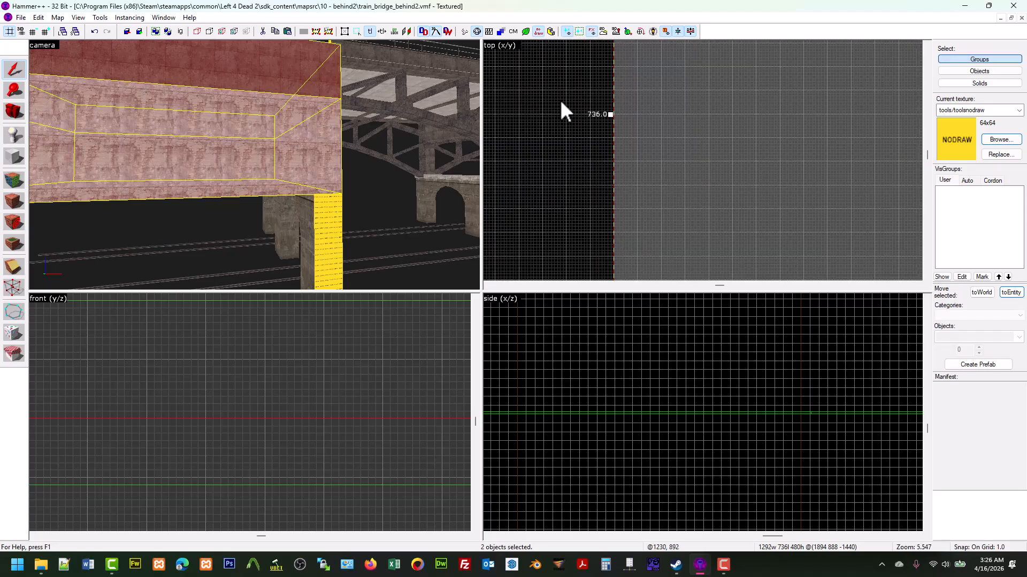
pyautogui.scroll(3, 574, 111)
pyautogui.moveTo(640, 116); pyautogui.dragTo(558, 116)
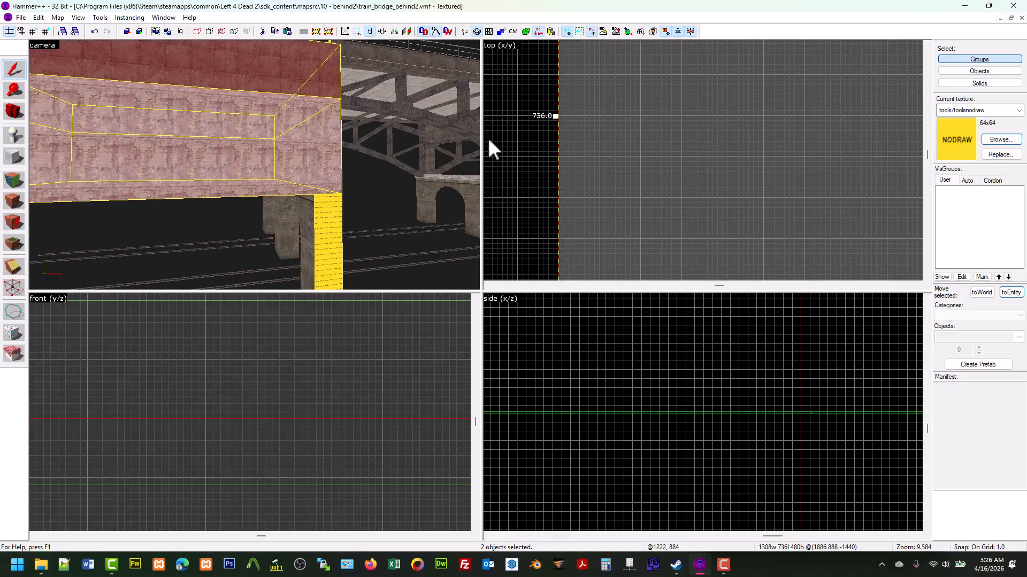
# Select the metal and concrete blocks at the remaining bridge end and stretch them outward to 1308 units, flush with the track ends
pyautogui.click(14, 111)
pyautogui.scroll(-10, 254, 165)
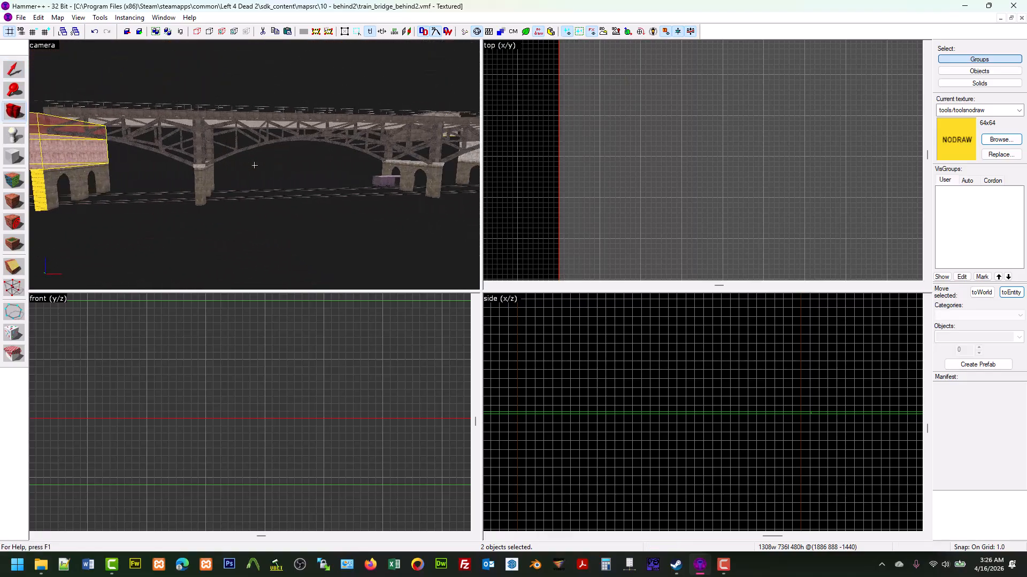
pyautogui.scroll(10, 254, 165)
pyautogui.scroll(-3, 254, 165)
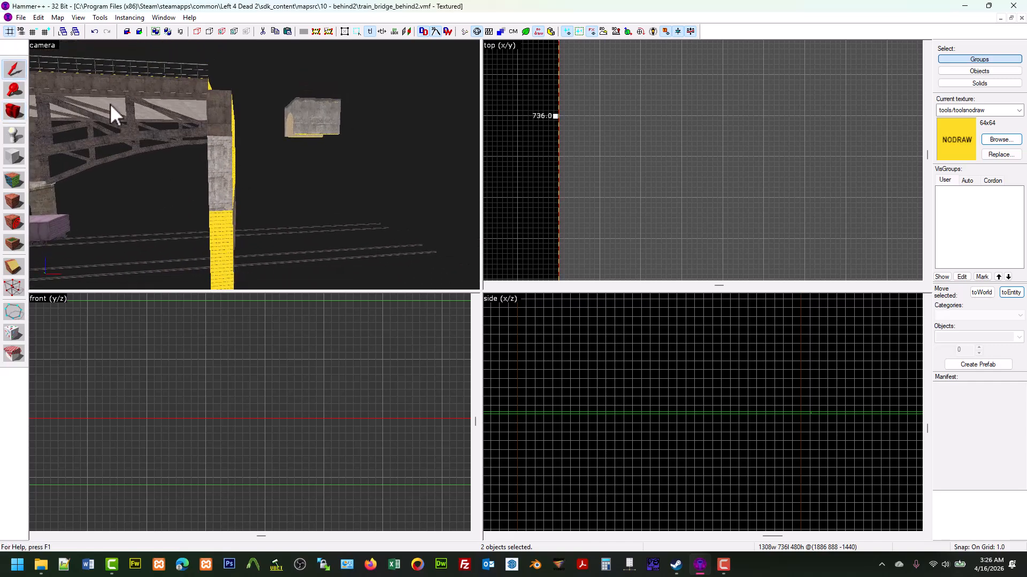
pyautogui.click(223, 120)
pyautogui.keyDown('ctrl'); pyautogui.click(223, 180); pyautogui.keyUp('ctrl')
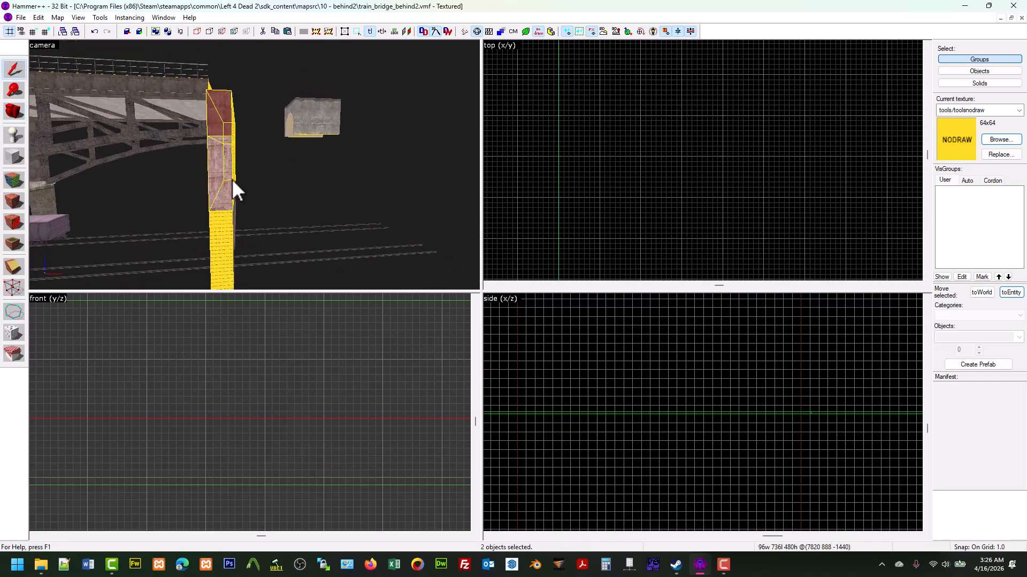
pyautogui.scroll(-20, 632, 174)
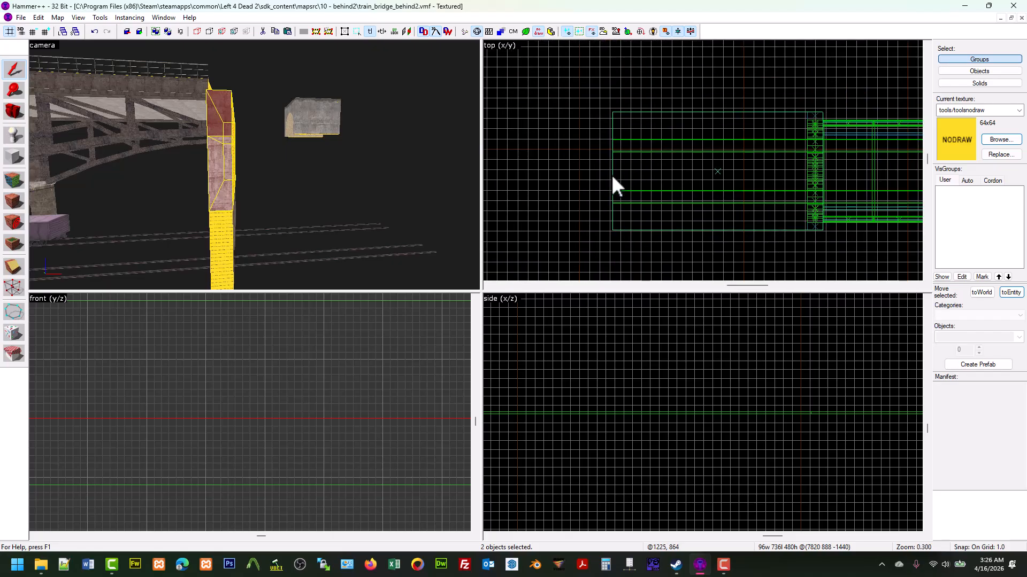
pyautogui.scroll(-5, 618, 178)
pyautogui.scroll(12, 699, 172)
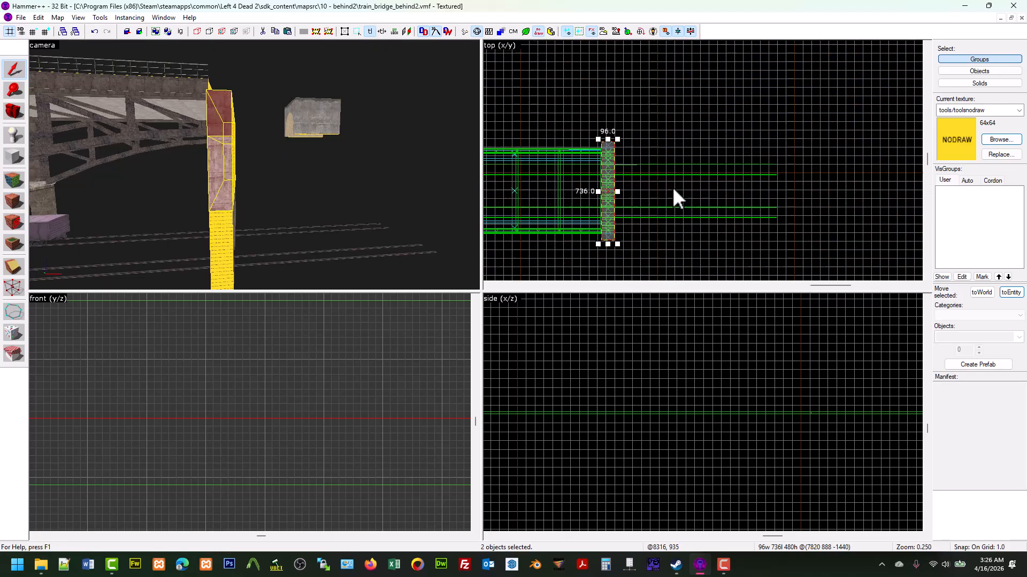
pyautogui.moveTo(618, 192); pyautogui.dragTo(779, 192)
pyautogui.scroll(5, 778, 197)
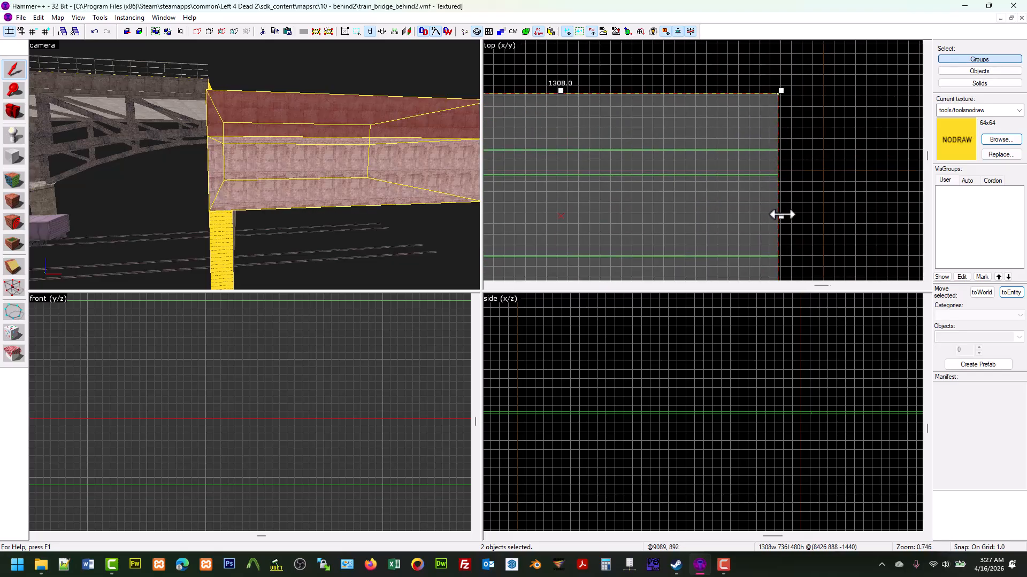
pyautogui.scroll(7, 775, 169)
pyautogui.scroll(6, 774, 131)
# Clear the selection and save the map
pyautogui.click(828, 144)
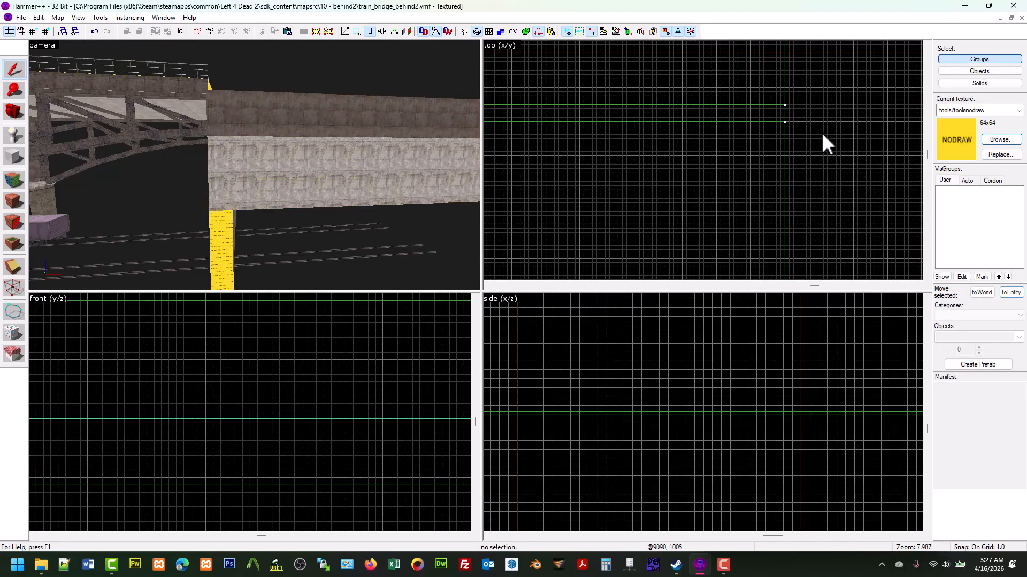
pyautogui.click(21, 18)
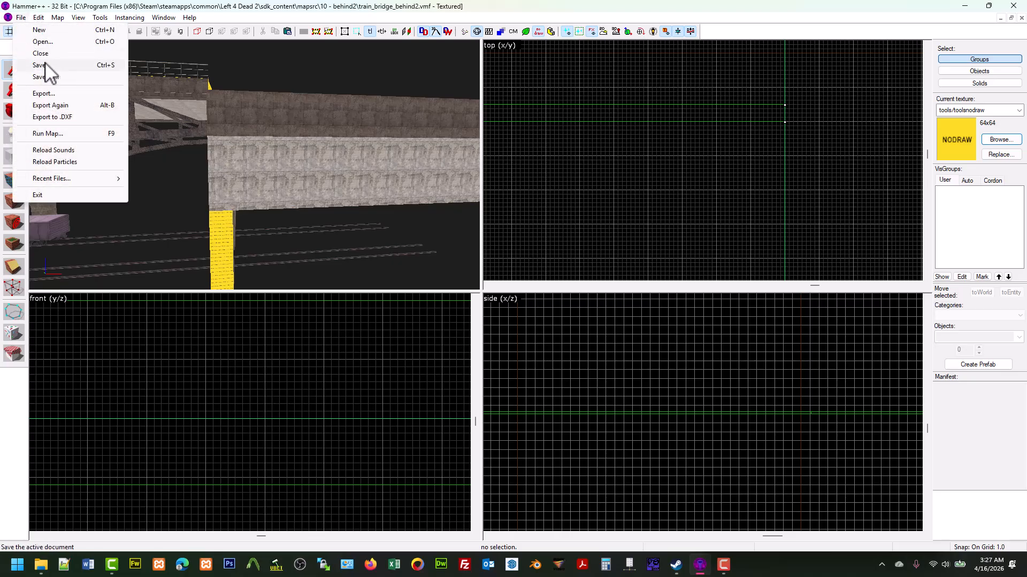
pyautogui.click(48, 65)
# Examine the extended end blocks from the side and the arched pier and concrete underside beneath them
pyautogui.click(14, 112)
pyautogui.scroll(-10, 214, 160)
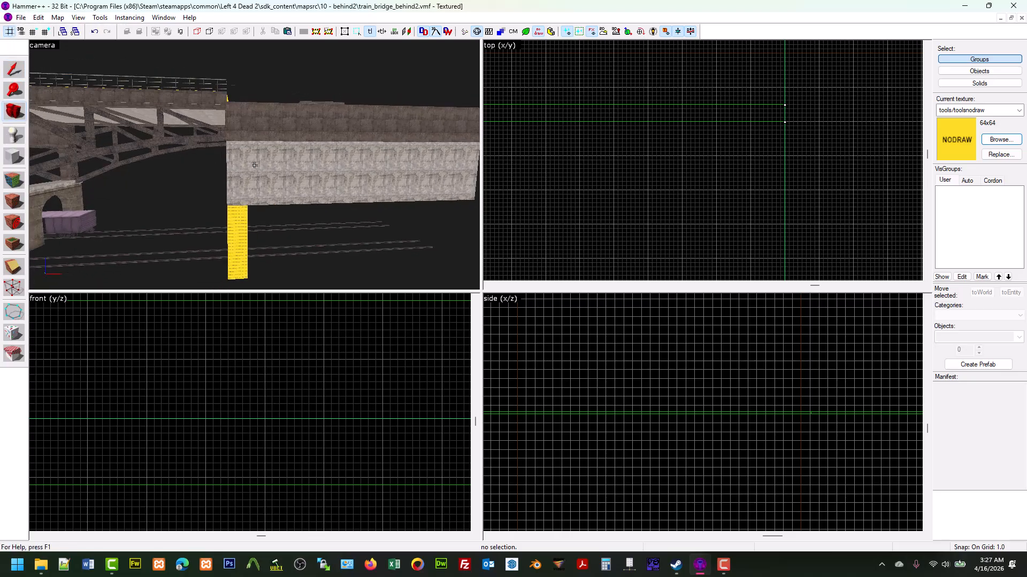
pyautogui.moveTo(252, 181); pyautogui.dragTo(254, 165, button='right')
pyautogui.press('w')
pyautogui.press('d')
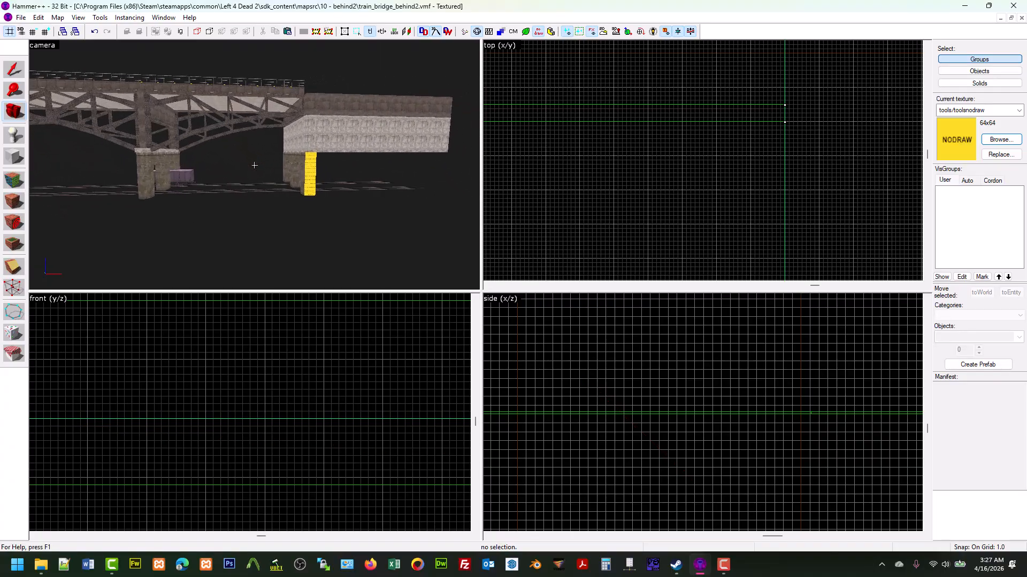
pyautogui.press('w')
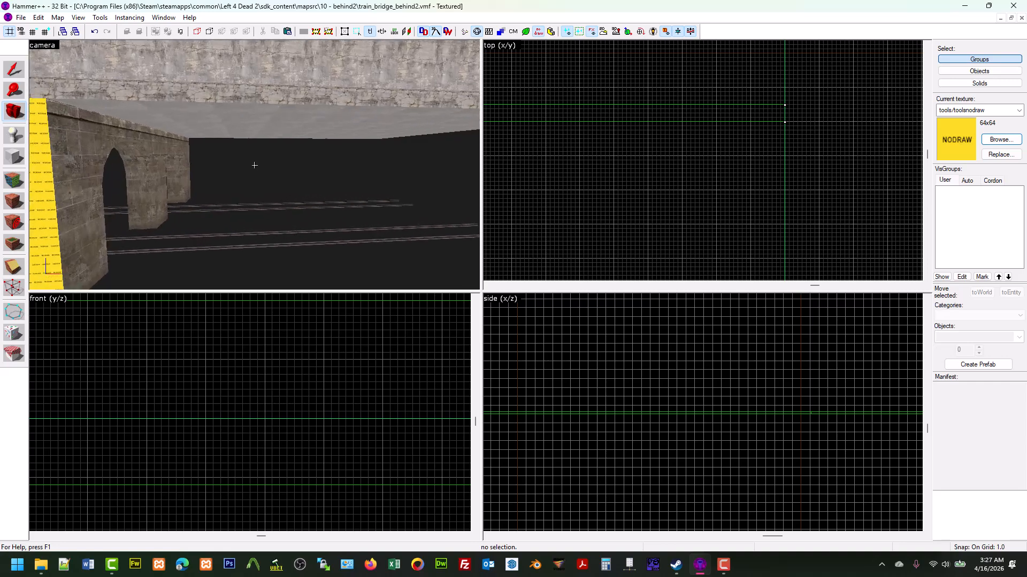
pyautogui.press('a')
pyautogui.press('w')
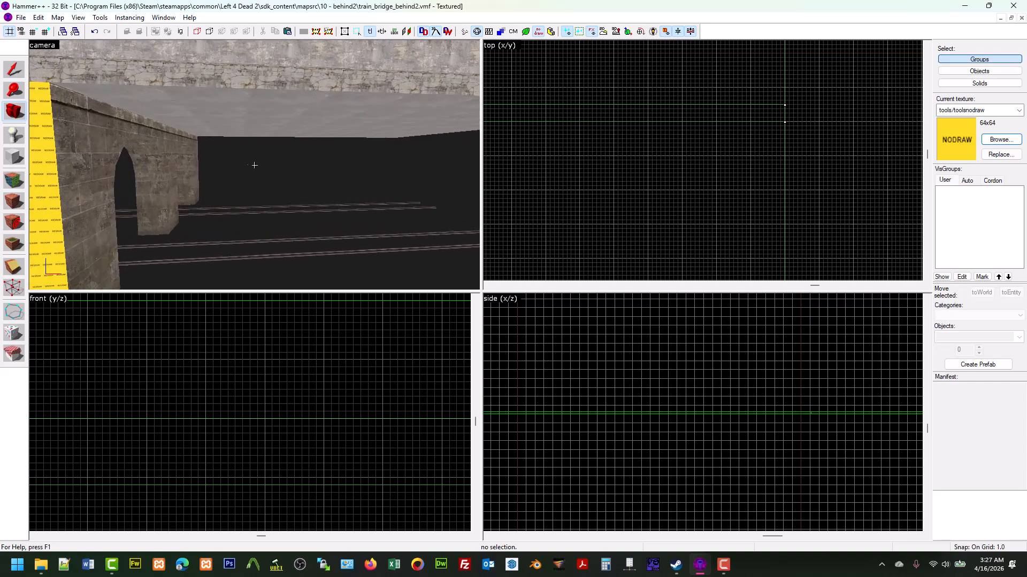
pyautogui.press('a')
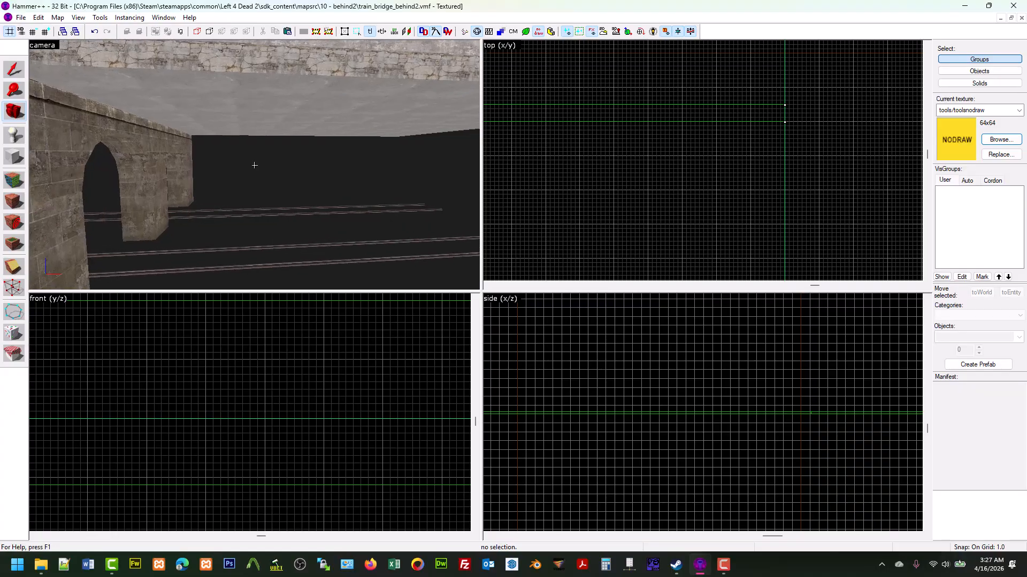
pyautogui.press('a')
pyautogui.press('w')
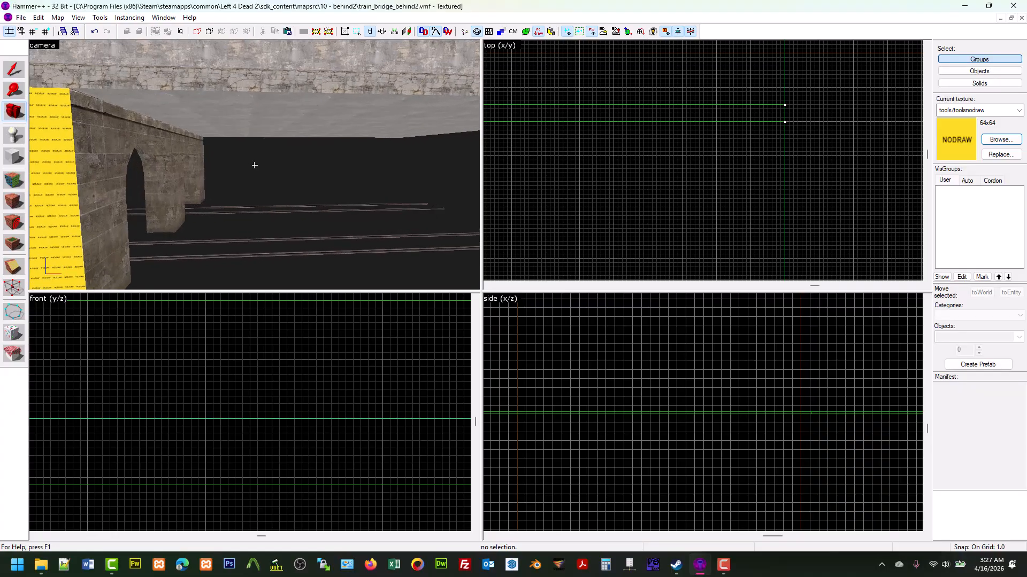
pyautogui.press('z')
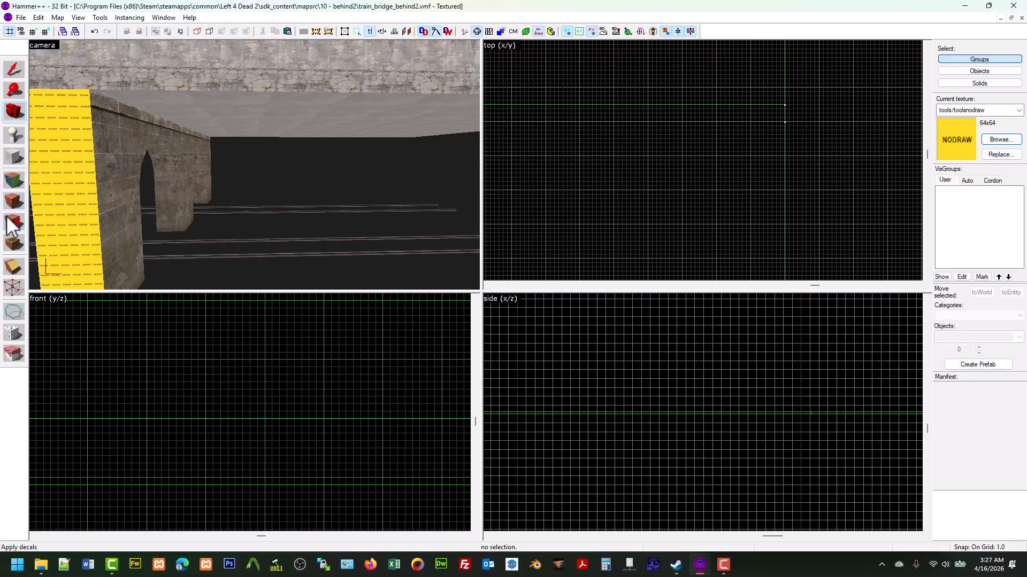
# Pick up the tools/toolsnodraw texture from the arched end pier and apply it to a small outward face beside the first arch
pyautogui.click(15, 178)
pyautogui.click(84, 177)
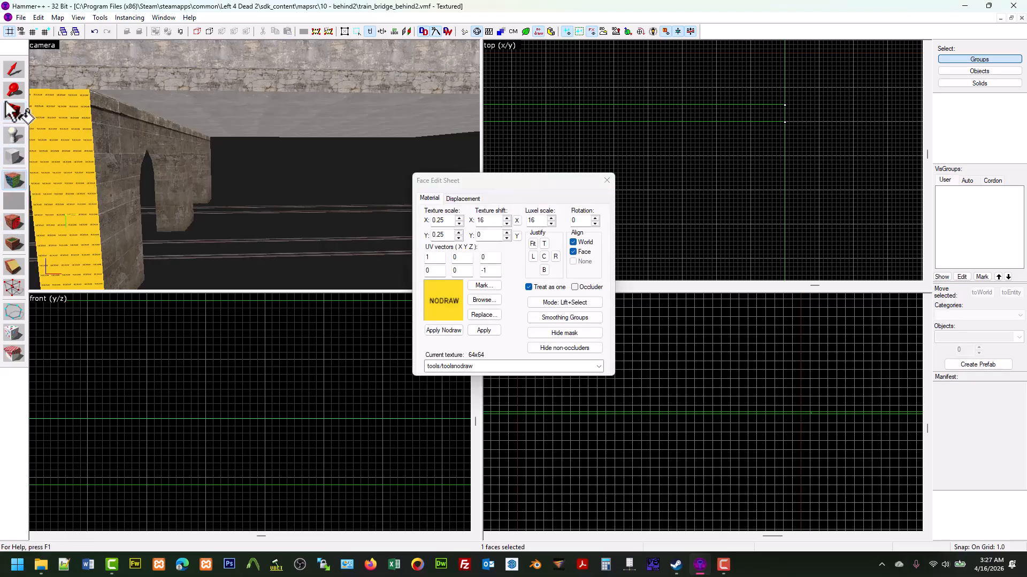
pyautogui.click(14, 72)
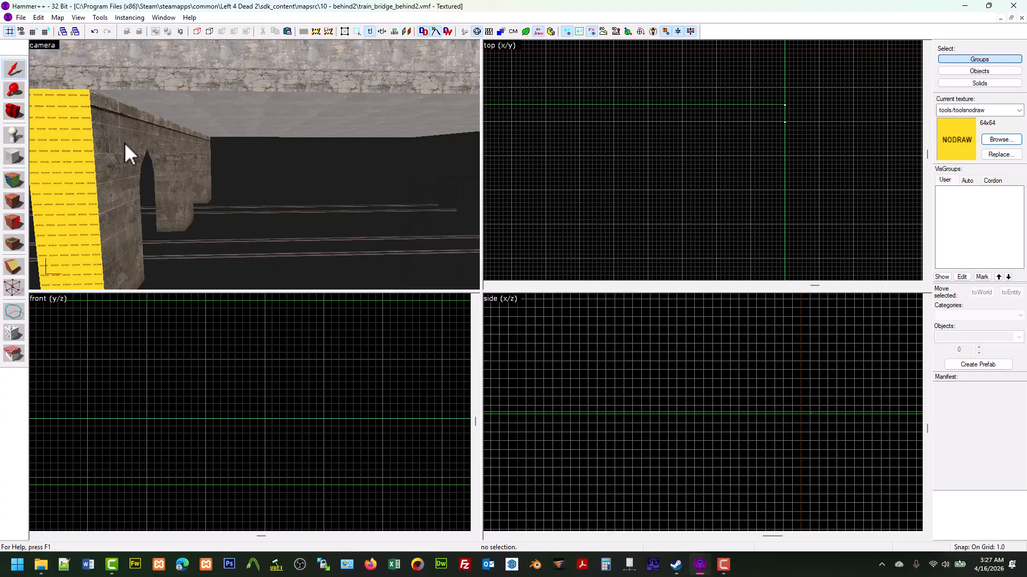
pyautogui.click(141, 148)
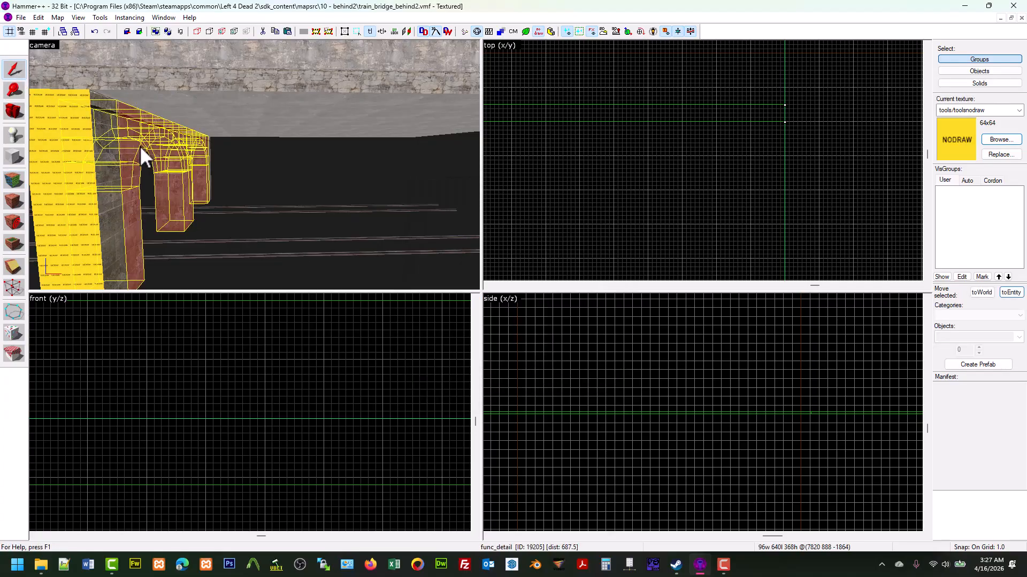
pyautogui.click(14, 181)
pyautogui.click(92, 178)
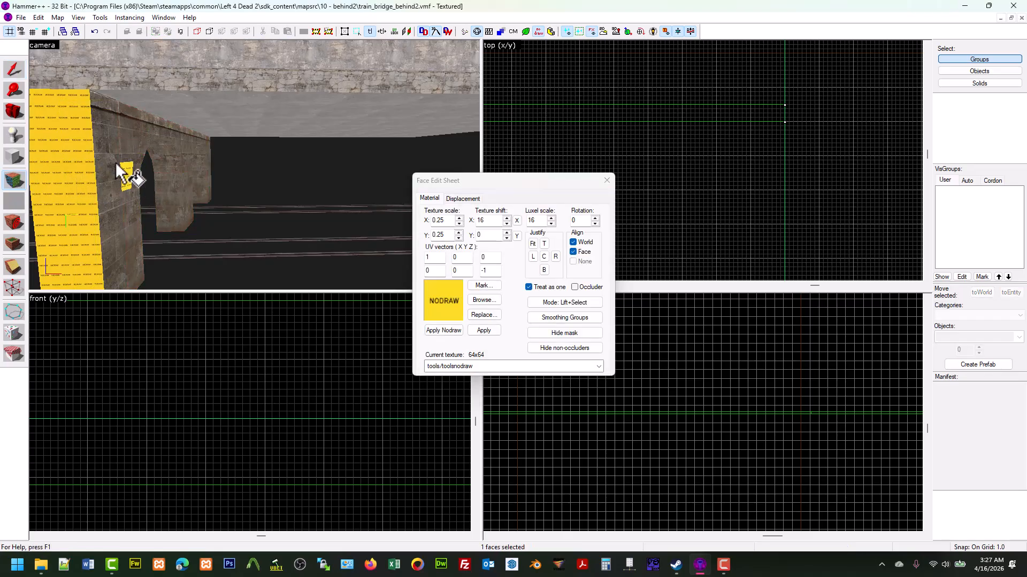
# Apply tools/toolsnodraw to the end pier's outward-facing faces beside and above the first arch
pyautogui.press('z')
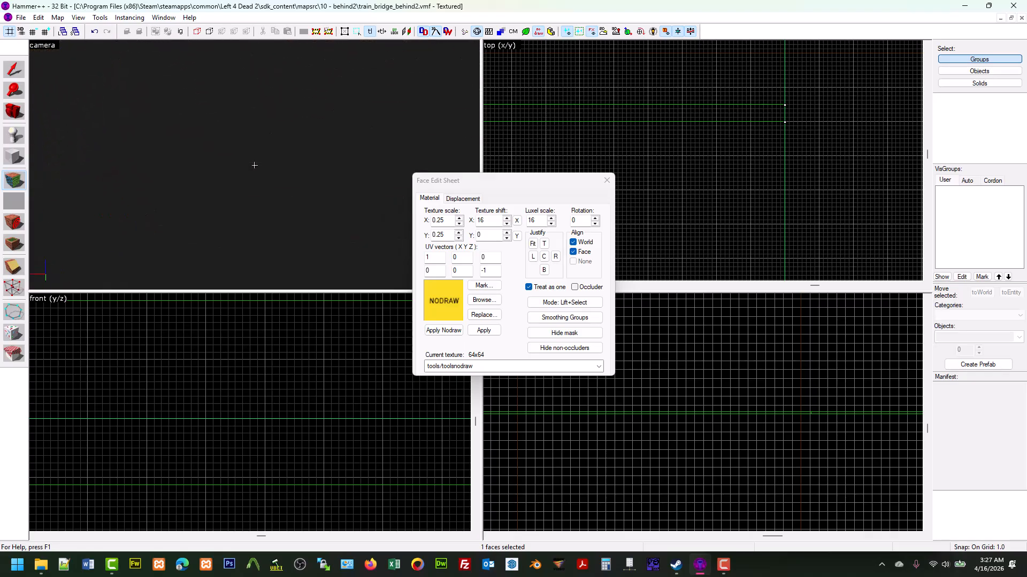
pyautogui.press('d')
pyautogui.press('w')
pyautogui.rightClick(254, 165)
pyautogui.rightClick(254, 166)
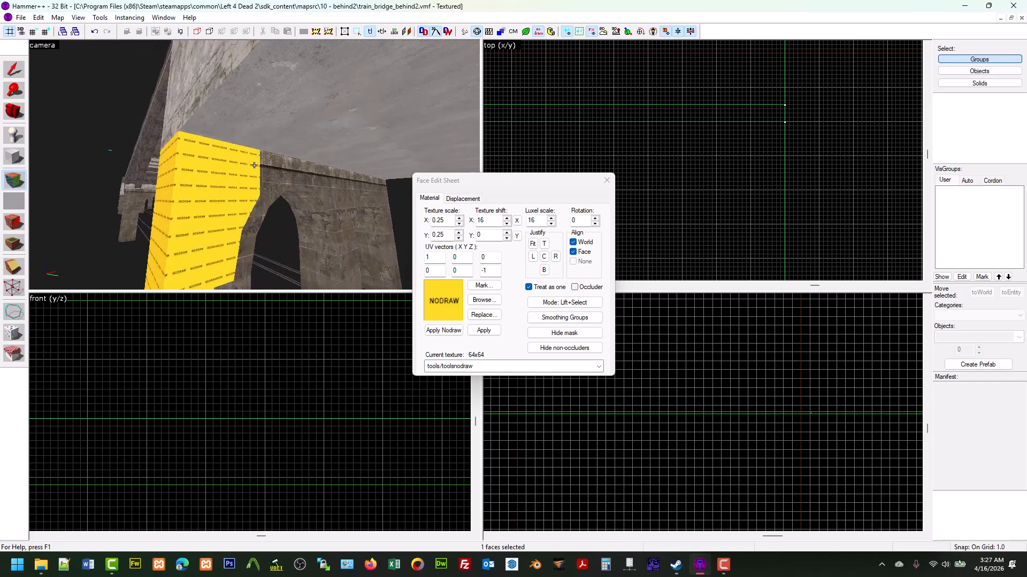
pyautogui.rightClick(254, 166)
pyautogui.press('w')
pyautogui.rightClick(254, 165)
pyautogui.rightClick(254, 165)
pyautogui.rightClick(254, 165)
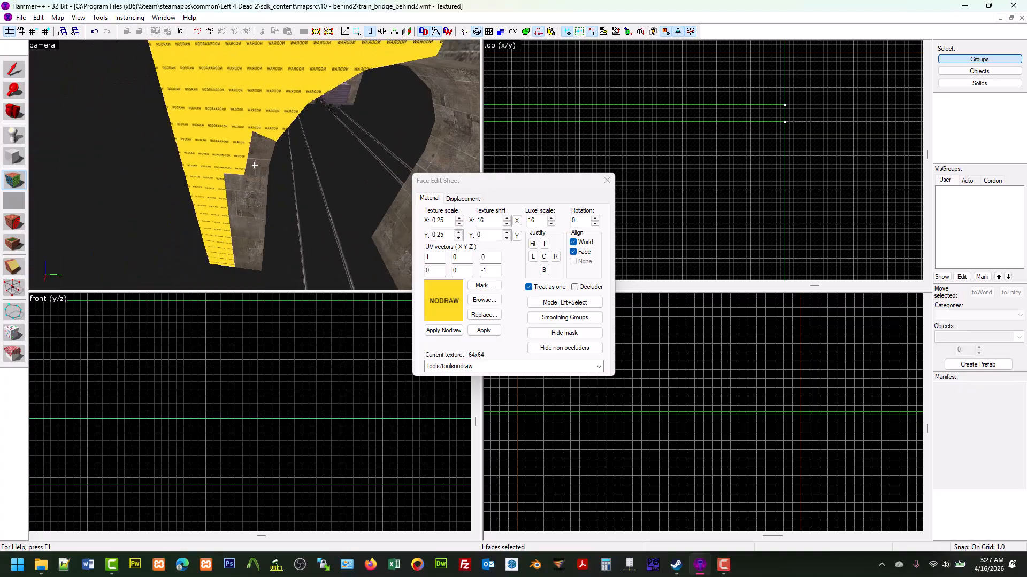
# Apply tools/toolsnodraw to the outward-facing faces of the end pier's column between the first and second arches
pyautogui.press('d')
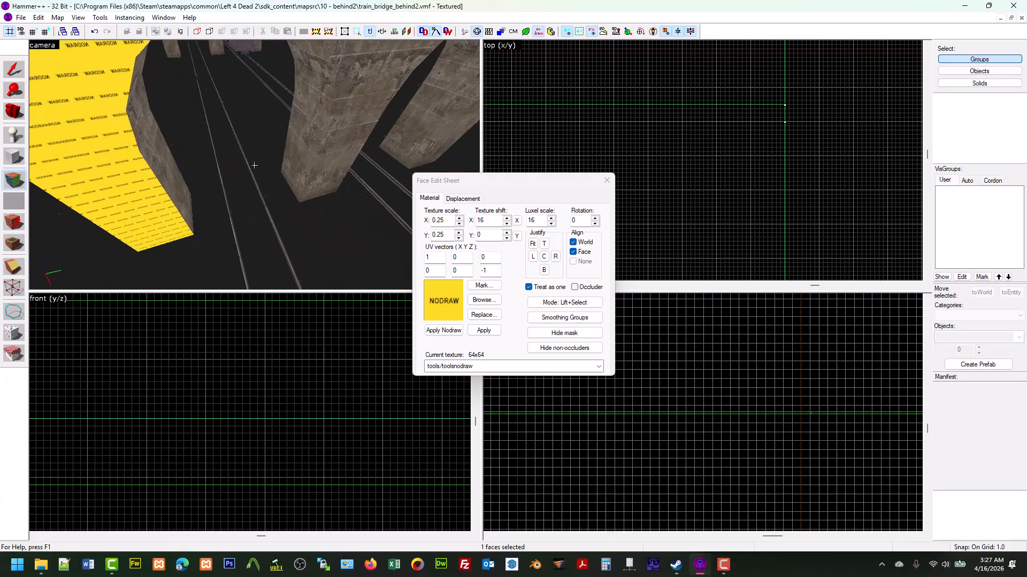
pyautogui.rightClick(254, 165)
pyautogui.rightClick(254, 165)
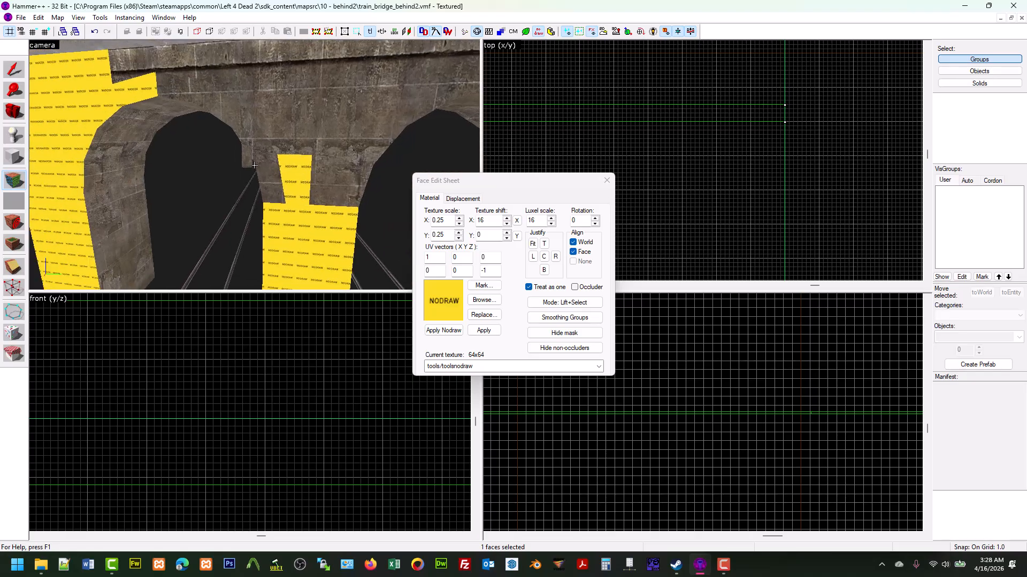
pyautogui.rightClick(254, 165)
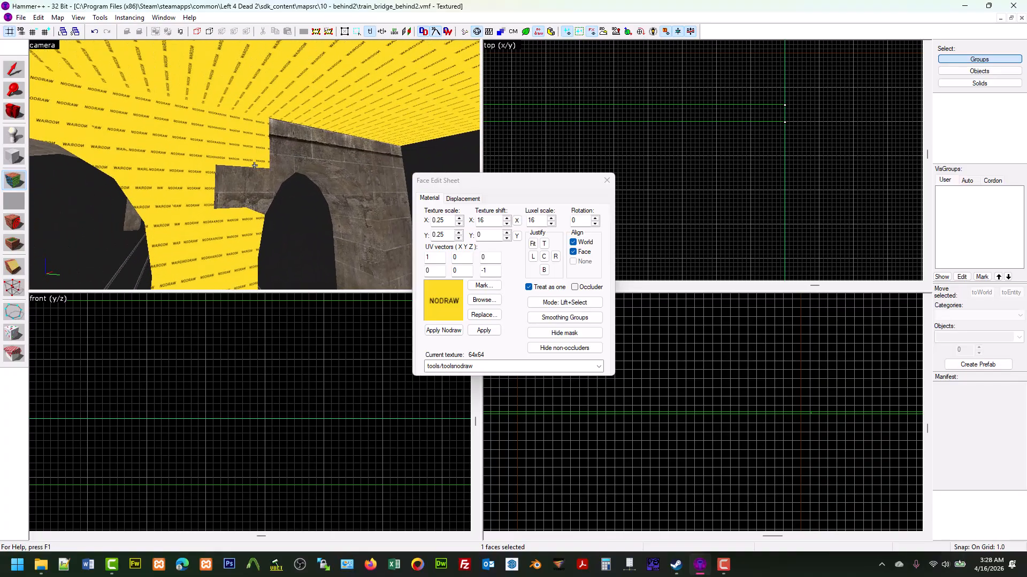
# Apply tools/toolsnodraw to the outward faces above the last arch, including the ledge trim beneath the end block
pyautogui.press('w')
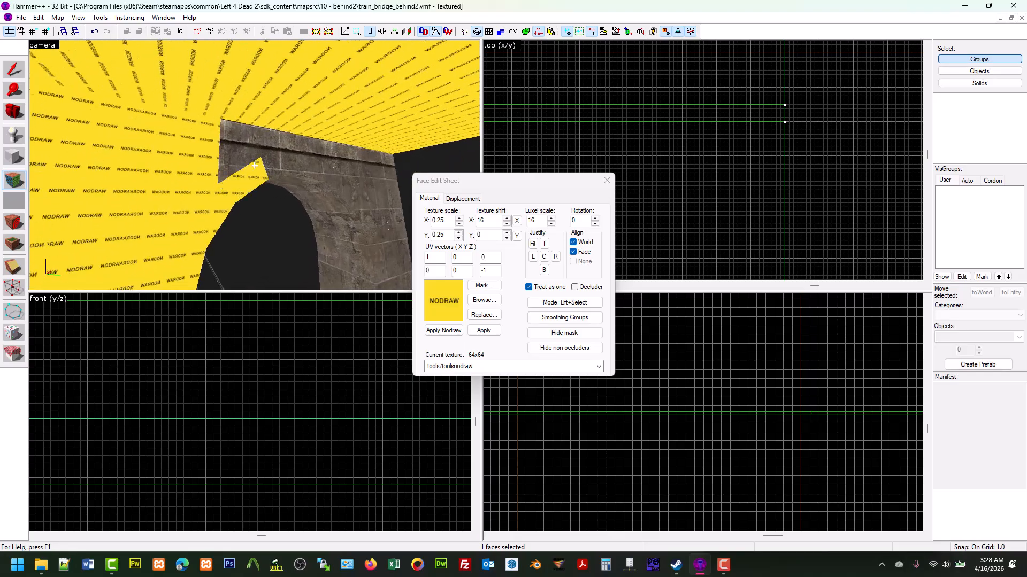
pyautogui.press('w')
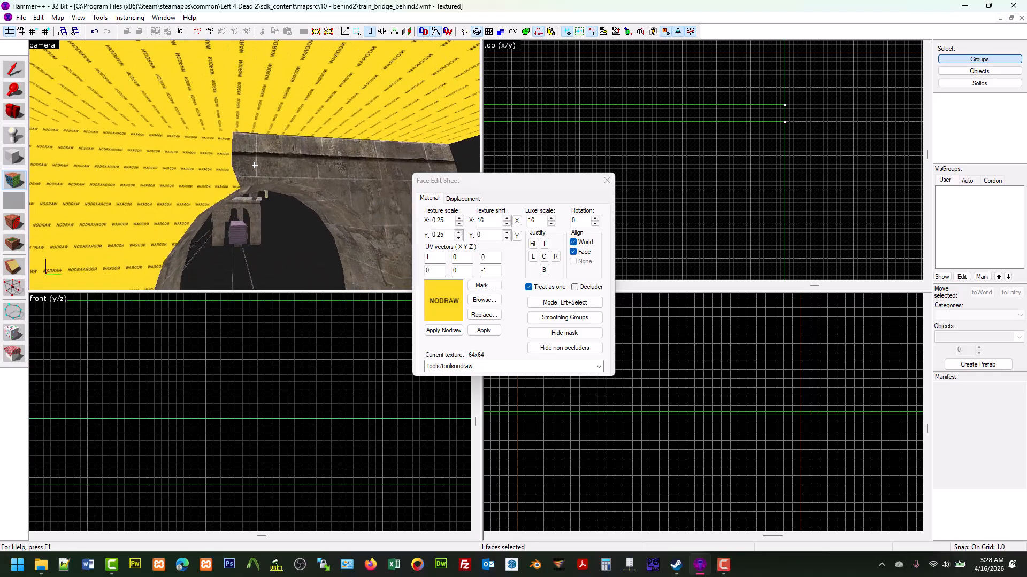
pyautogui.press('s')
pyautogui.rightClick(254, 166)
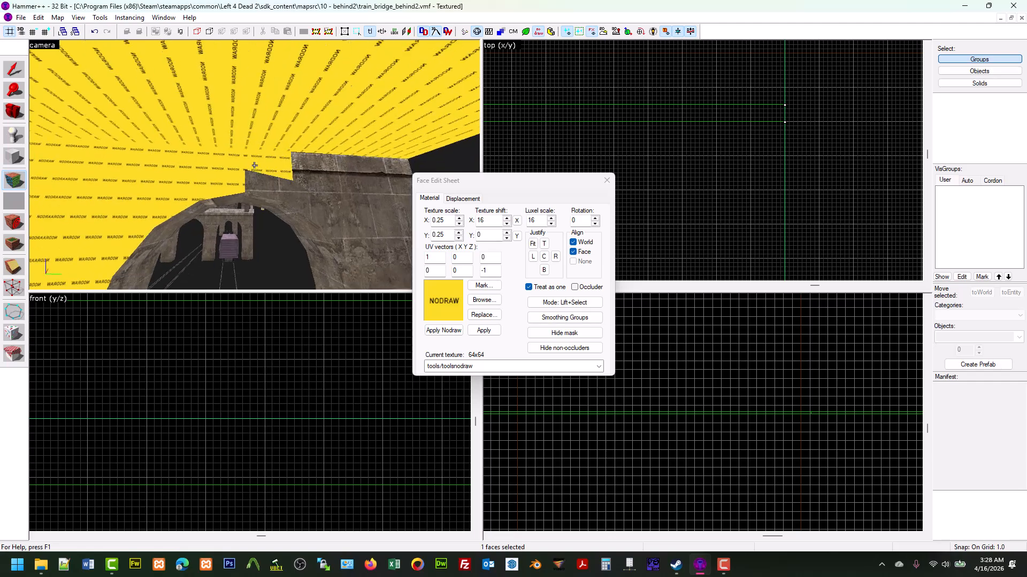
pyautogui.press('w')
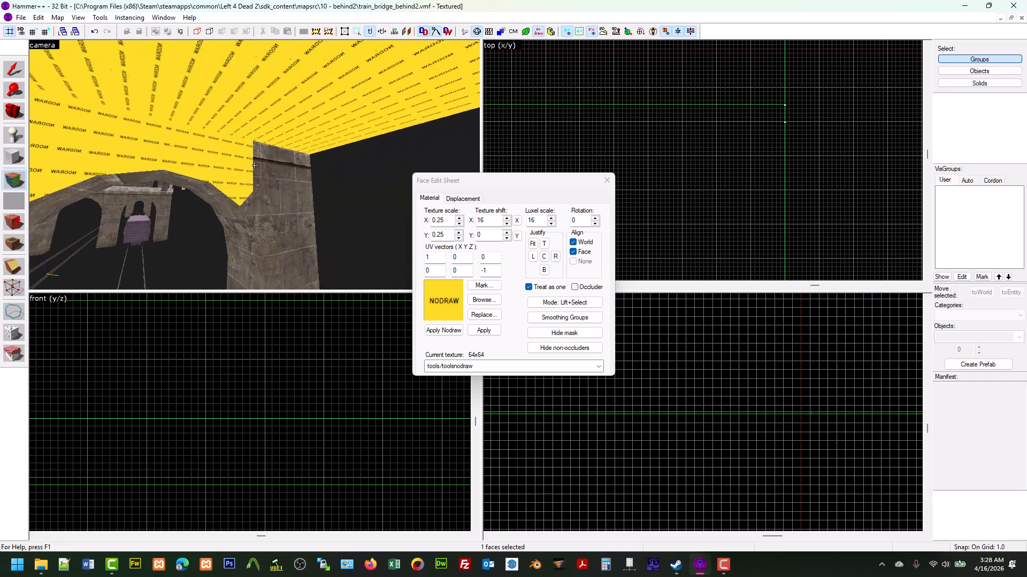
pyautogui.rightClick(255, 166)
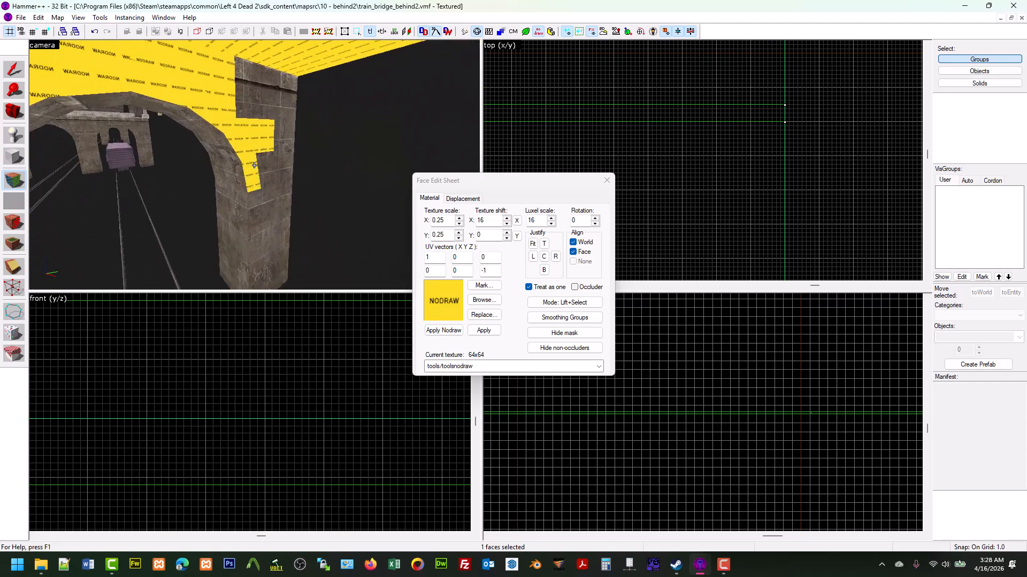
# Apply tools/toolsnodraw to the remaining outward faces of the end pier's outermost column beside the last arch
pyautogui.rightClick(254, 166)
pyautogui.rightClick(255, 166)
pyautogui.rightClick(255, 165)
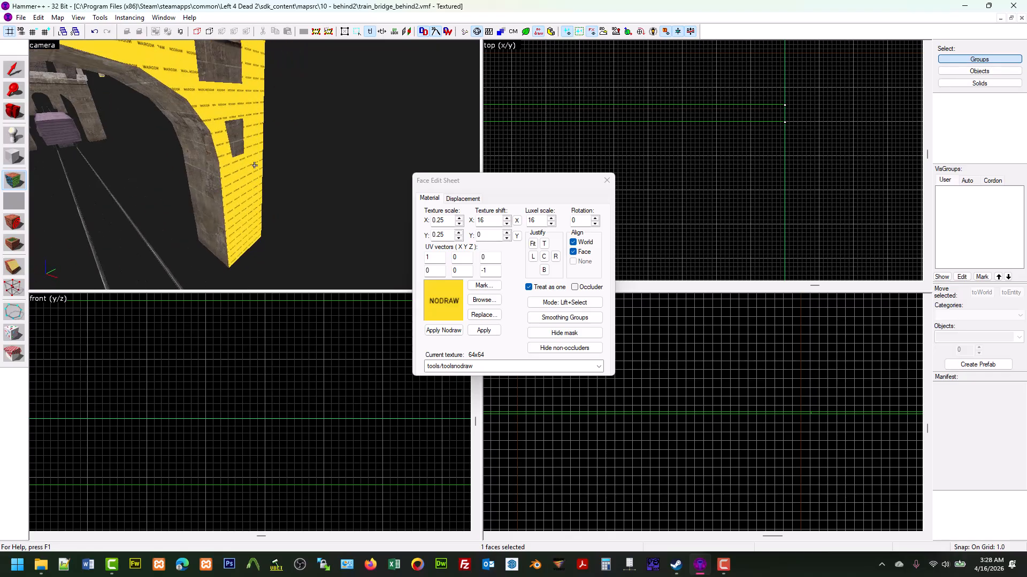
pyautogui.rightClick(254, 165)
pyautogui.rightClick(255, 165)
pyautogui.press('z')
# Select all three arched func_detail sections that make up the end pier
pyautogui.click(16, 71)
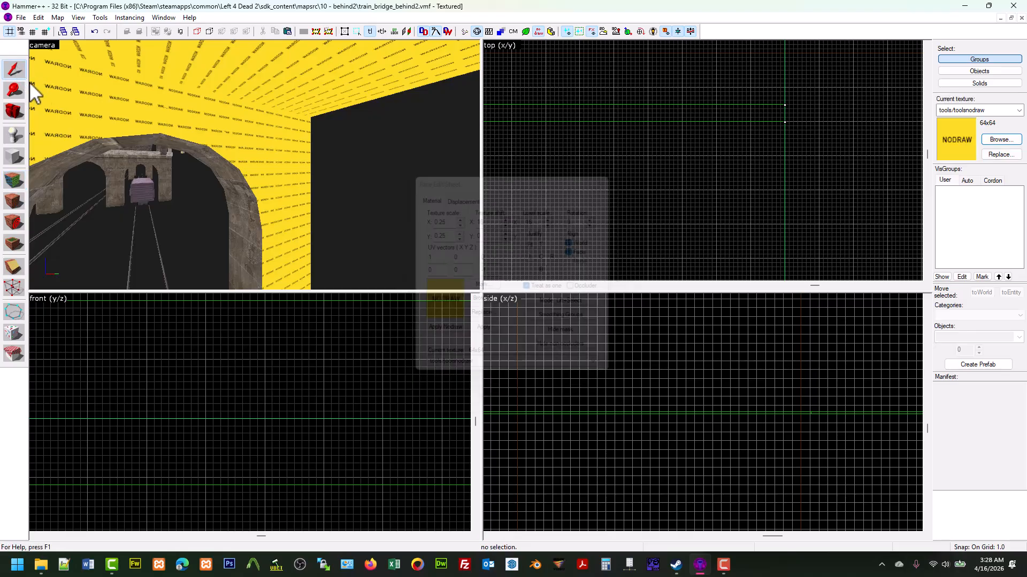
pyautogui.click(102, 96)
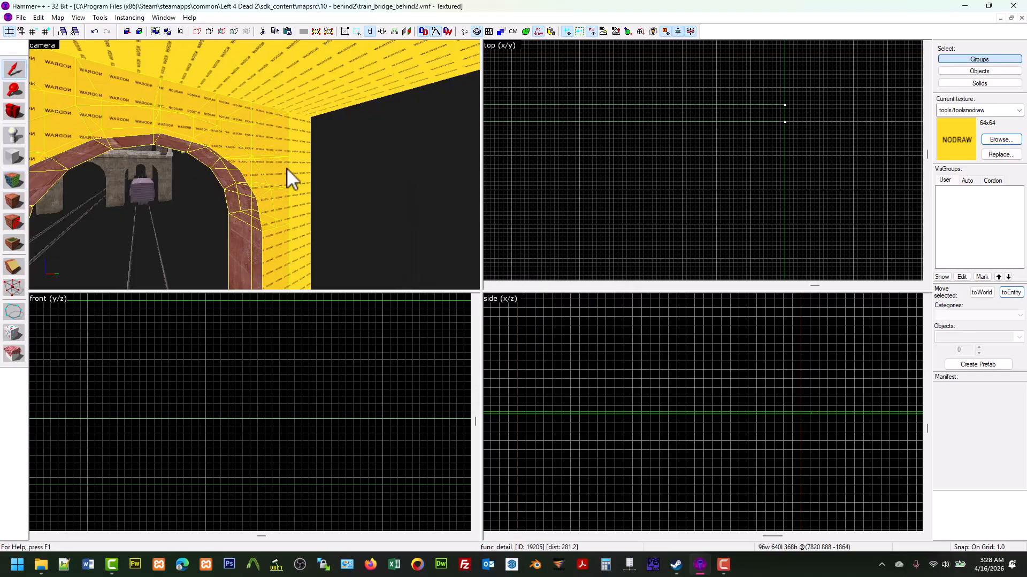
pyautogui.press('z')
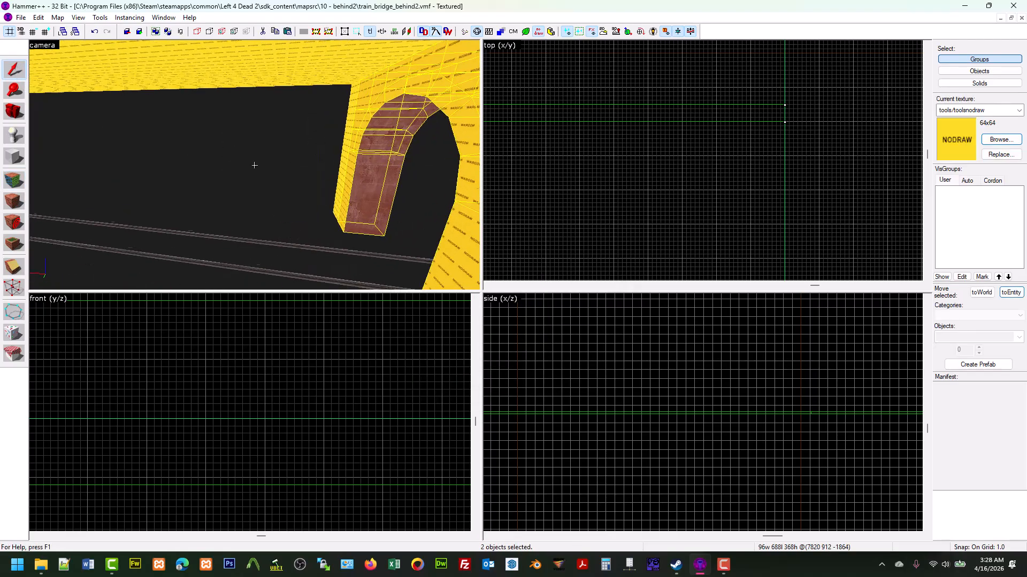
pyautogui.keyDown('ctrl'); pyautogui.click(255, 166); pyautogui.keyUp('ctrl')
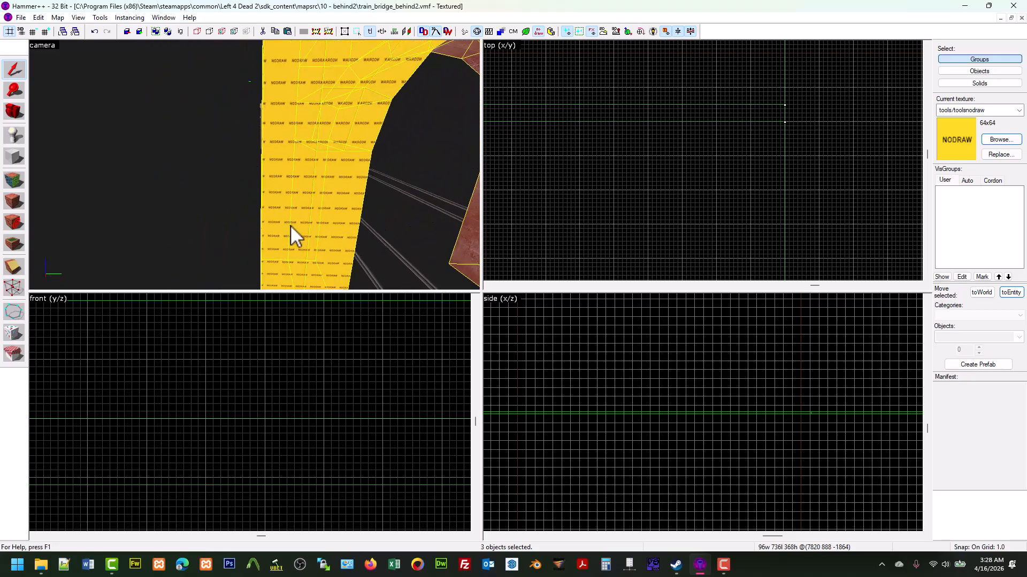
# Stretch the selected end pier outward to a width of 1308 units, ending flush with the end block's outer edge
pyautogui.press('z')
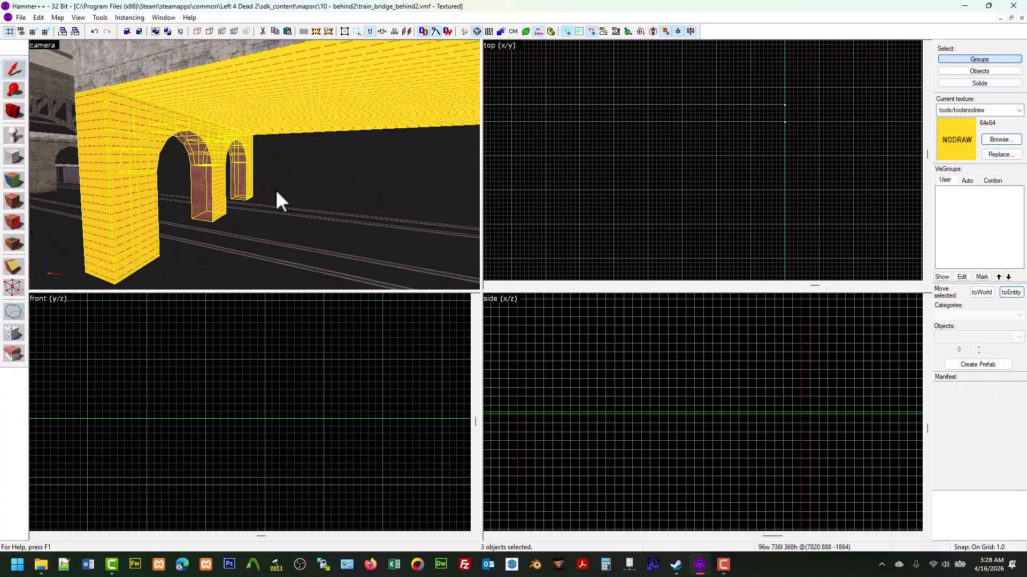
pyautogui.scroll(-15, 553, 236)
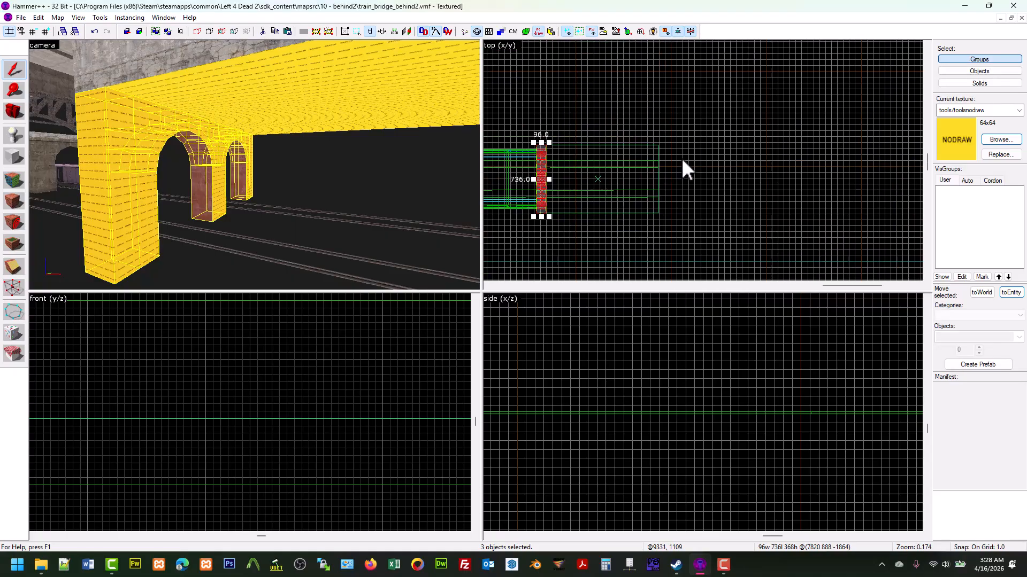
pyautogui.scroll(6, 629, 185)
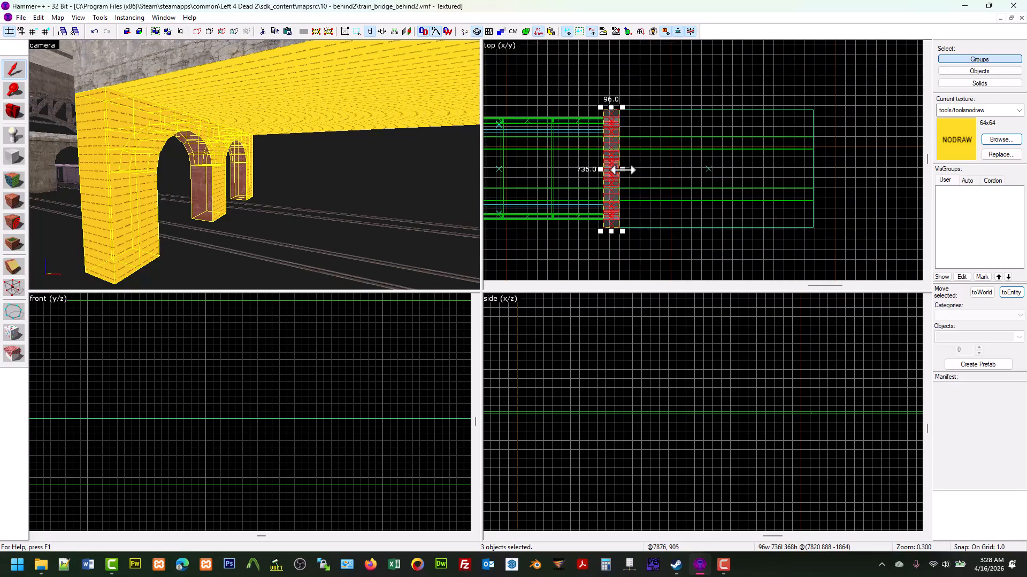
pyautogui.moveTo(623, 168); pyautogui.dragTo(814, 166)
pyautogui.scroll(16, 813, 167)
pyautogui.moveTo(699, 147); pyautogui.dragTo(802, 151)
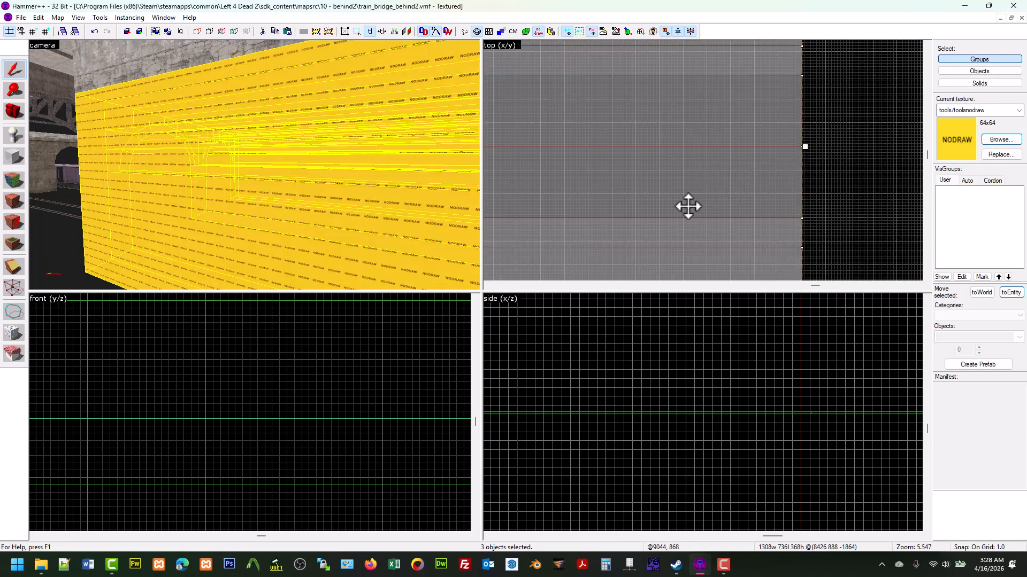
# Copy the extended pier to a spot beside the bridge's opposite end and rotate the copy 180 degrees
pyautogui.press('z')
pyautogui.press('w')
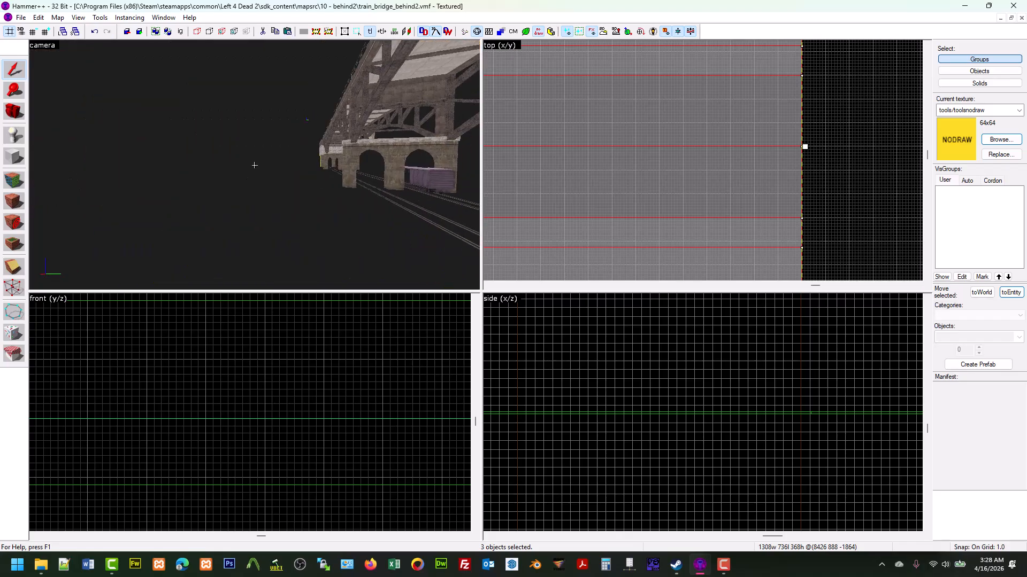
pyautogui.press('a')
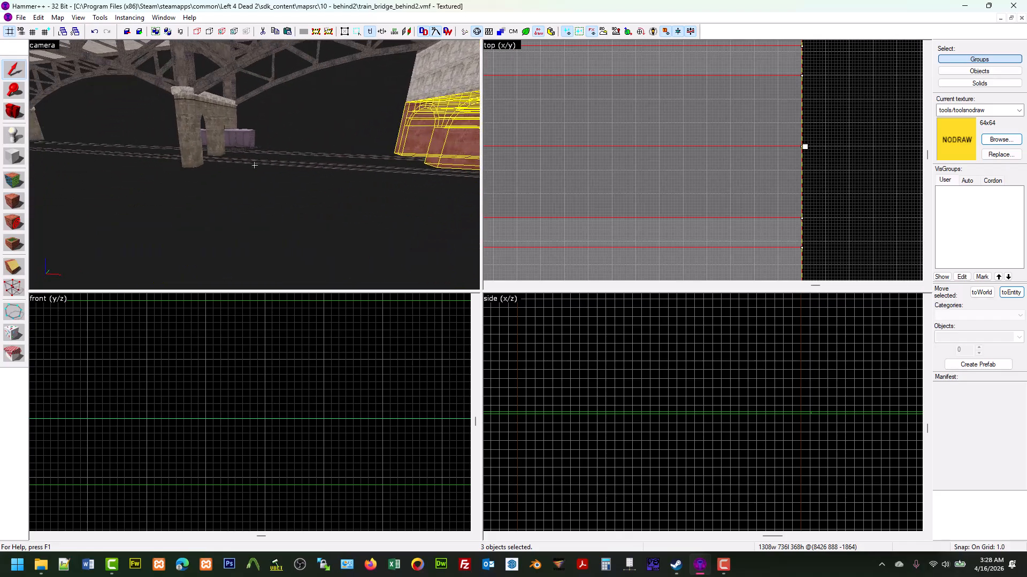
pyautogui.scroll(-10, 738, 145)
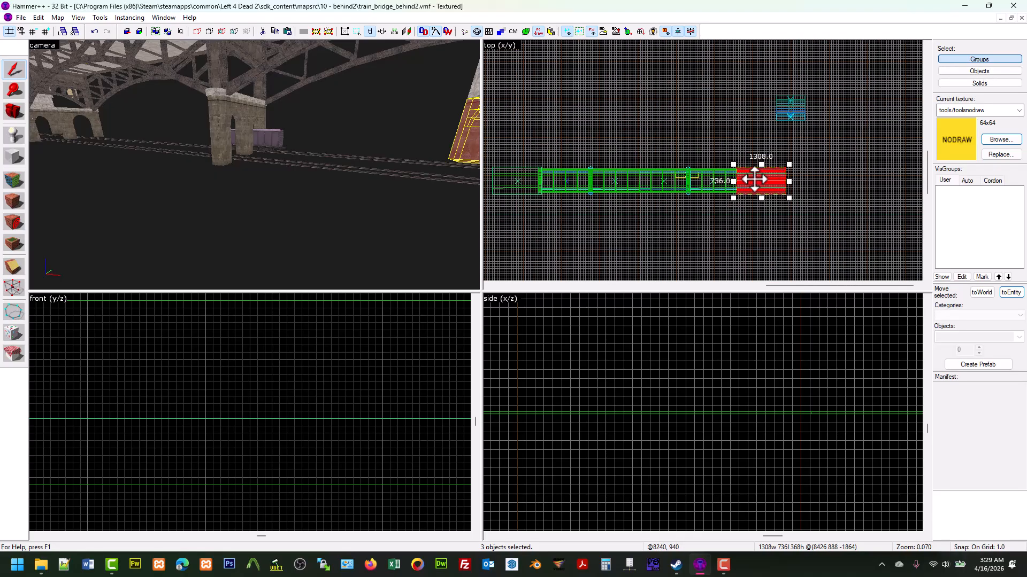
pyautogui.moveTo(755, 180); pyautogui.dragTo(538, 236)
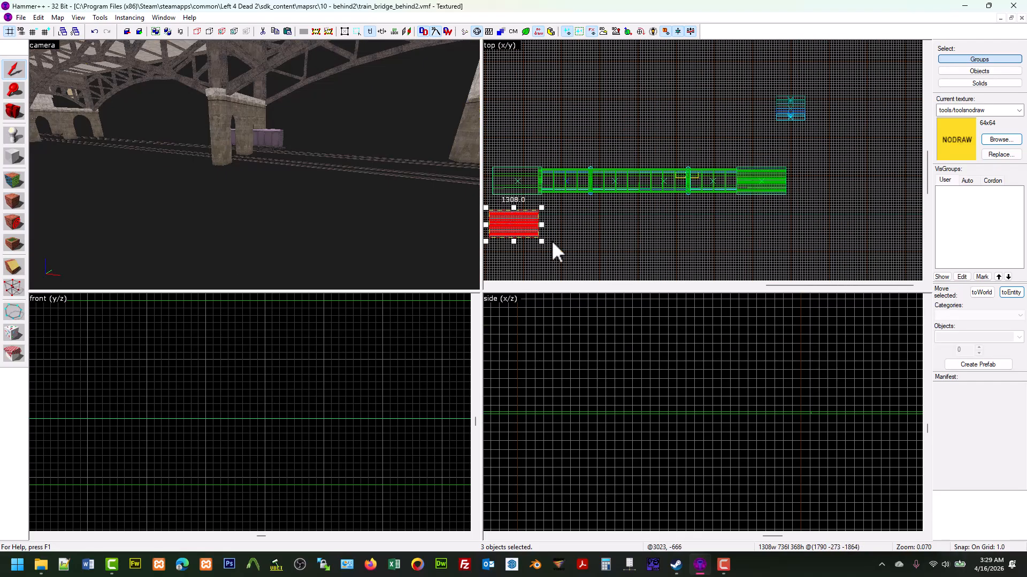
pyautogui.scroll(2, 537, 217)
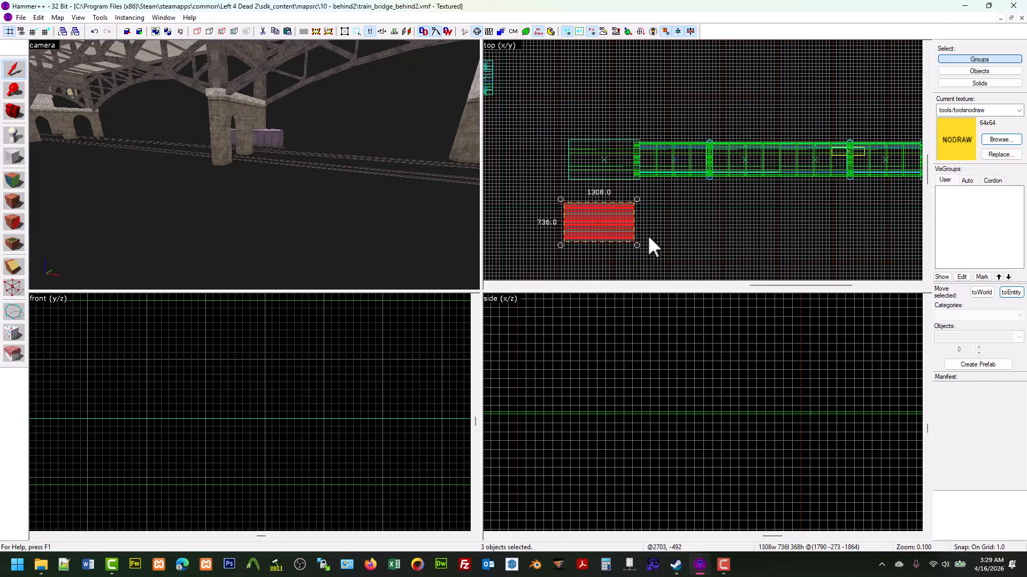
pyautogui.moveTo(636, 246)
pyautogui.mouseDown()
pyautogui.moveTo(596, 268)
pyautogui.moveTo(569, 206)
pyautogui.mouseUp()
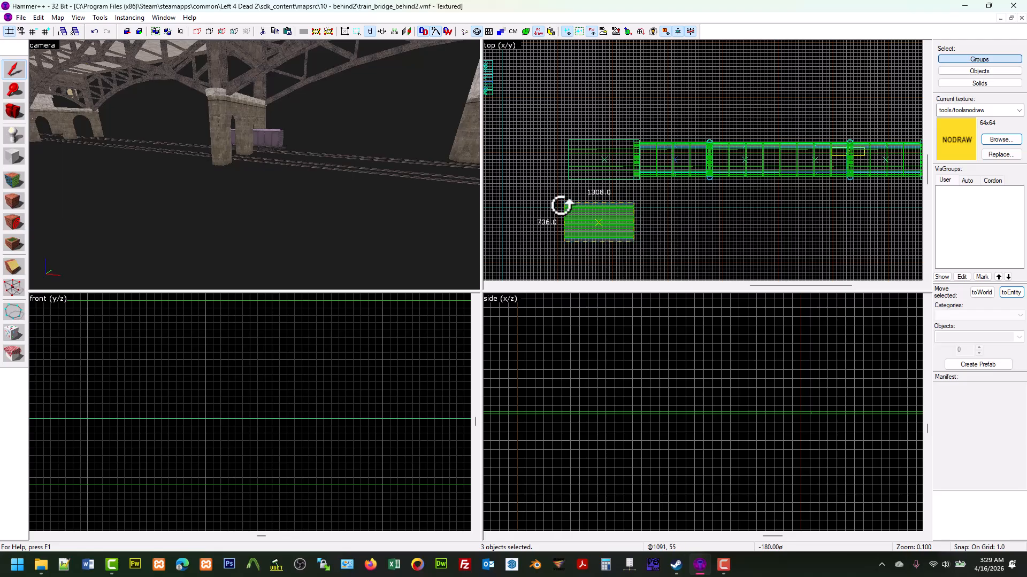
# Delete the old arched pier beneath the end block at the opposite end of the bridge
pyautogui.press('z')
pyautogui.press('w')
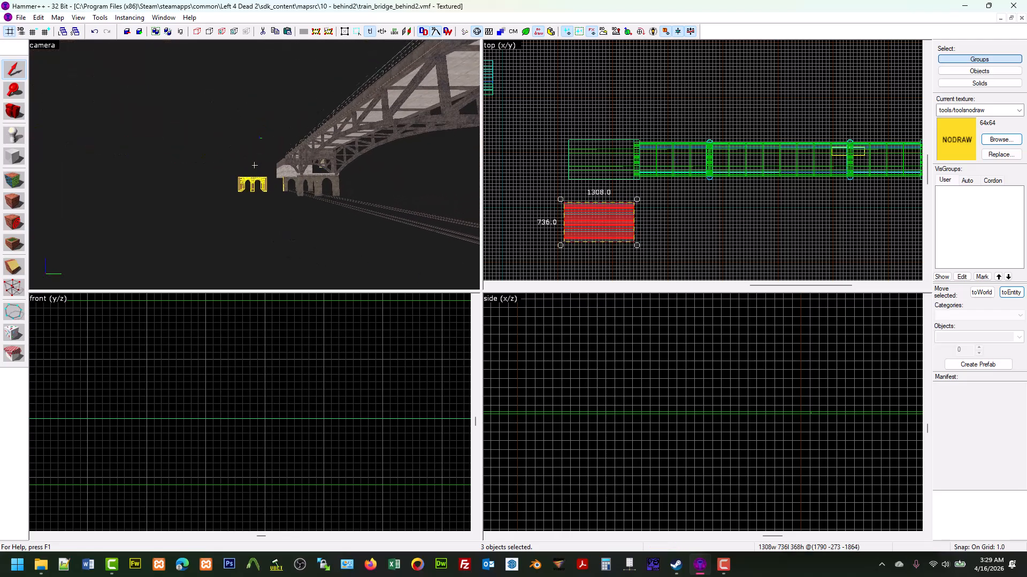
pyautogui.press('w')
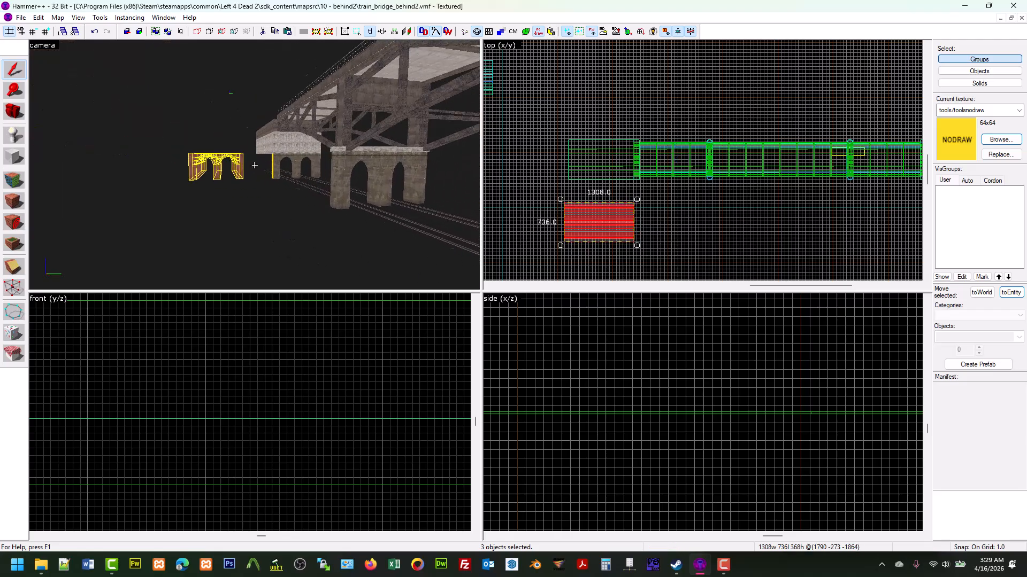
pyautogui.press('w')
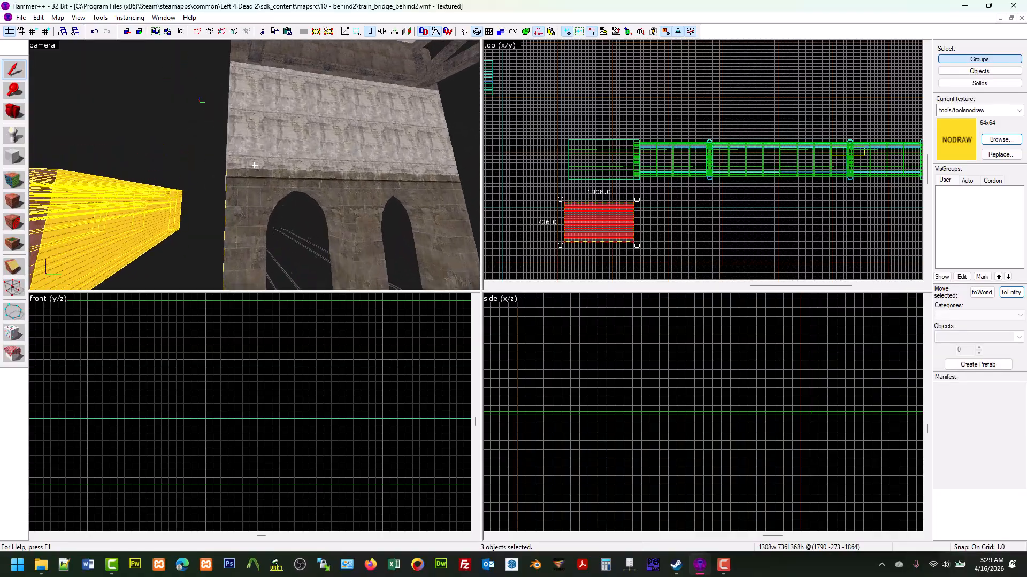
pyautogui.click(254, 165)
pyautogui.press('Delete')
# Move the rotated pier copy beneath the opposite end block, aligning its outer corner with the block's corner, and clear the selection
pyautogui.press('w')
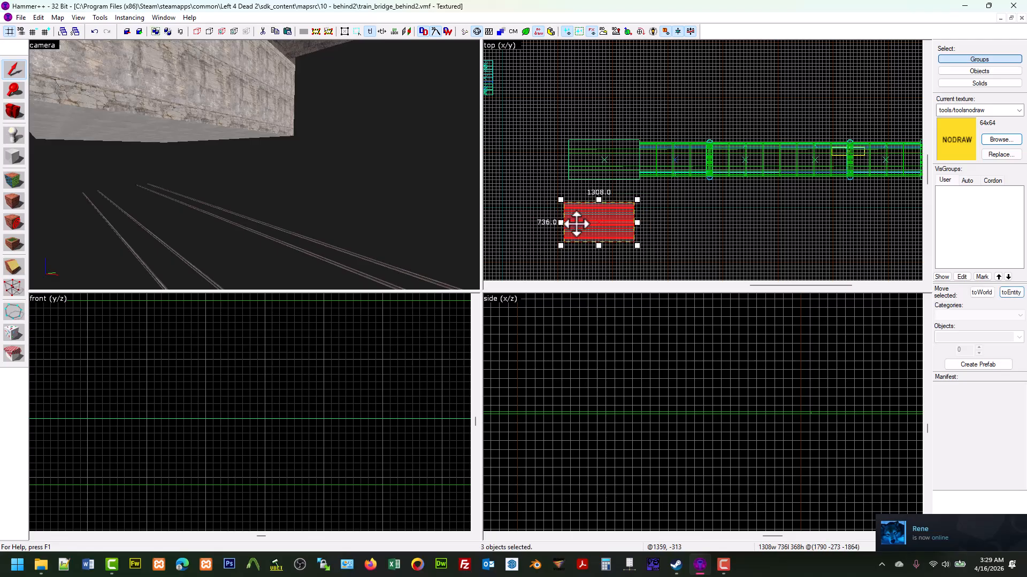
pyautogui.moveTo(579, 196); pyautogui.dragTo(560, 181)
pyautogui.scroll(6, 585, 138)
pyautogui.scroll(10, 544, 161)
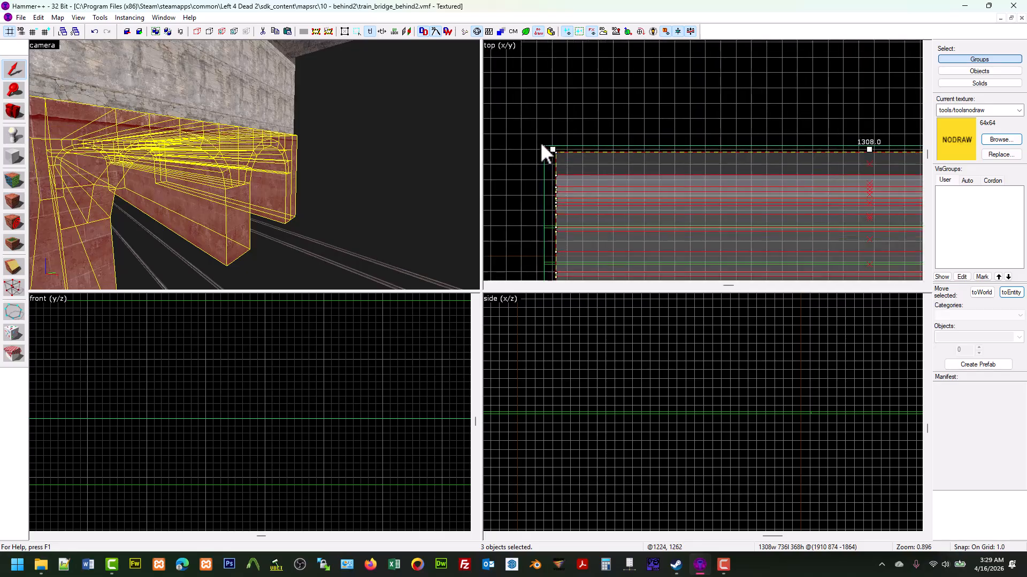
pyautogui.moveTo(605, 155); pyautogui.dragTo(560, 144)
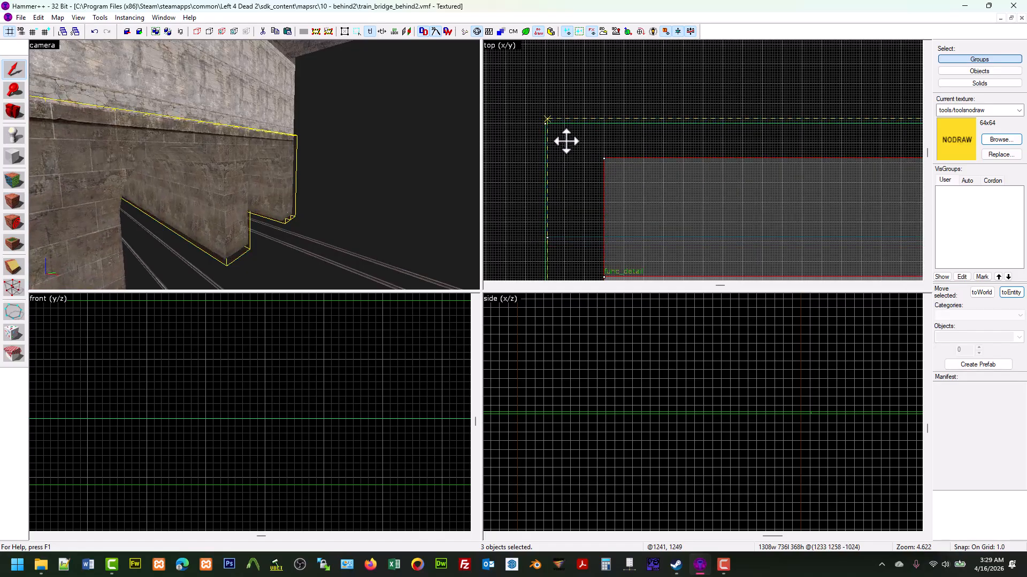
pyautogui.click(566, 108)
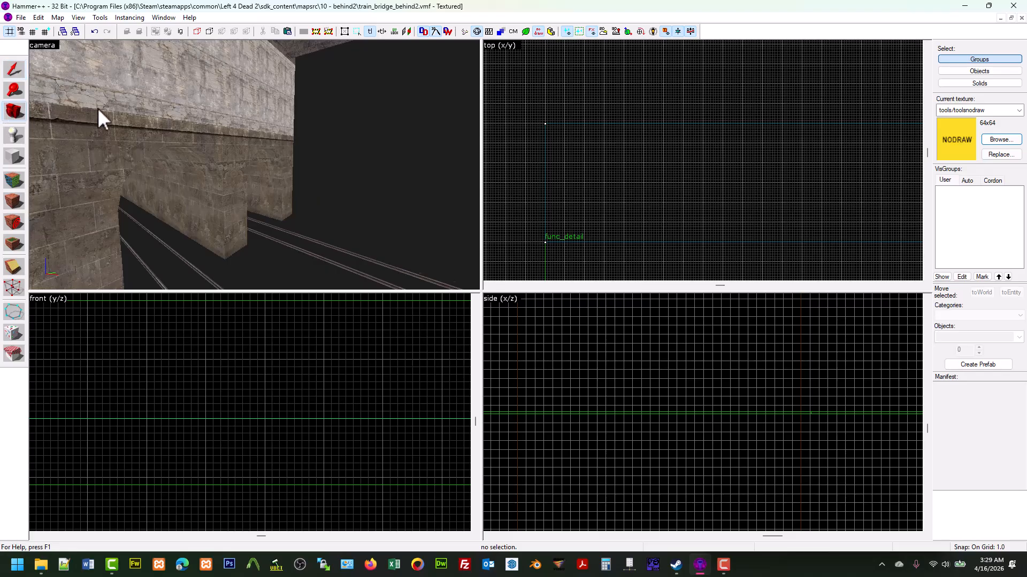
# Pick up stone/stonewall037e from the pier's end face and apply it to the adjacent long nodraw side face
pyautogui.scroll(-5, 64, 113)
pyautogui.moveTo(64, 113); pyautogui.dragTo(215, 178)
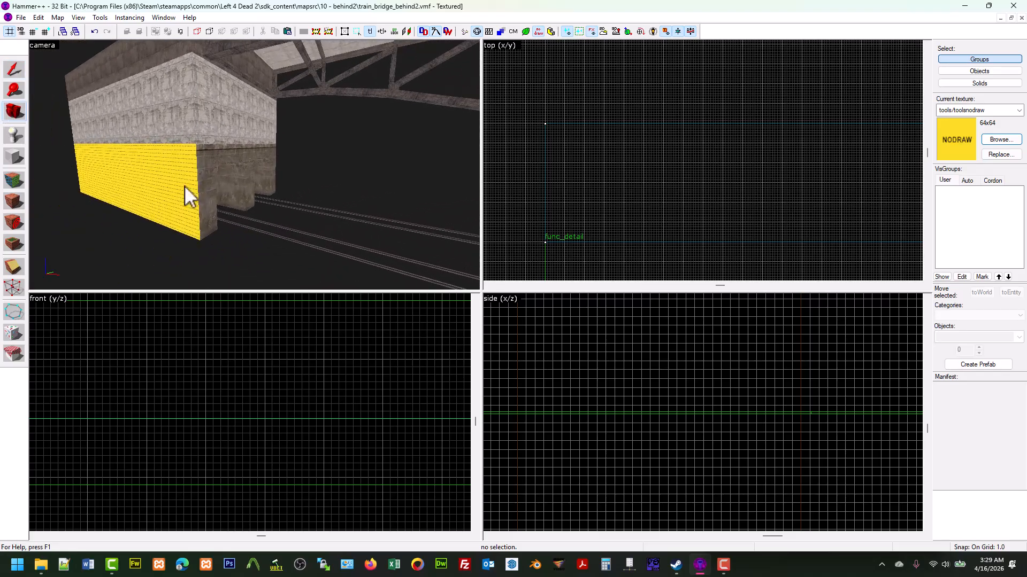
pyautogui.click(14, 180)
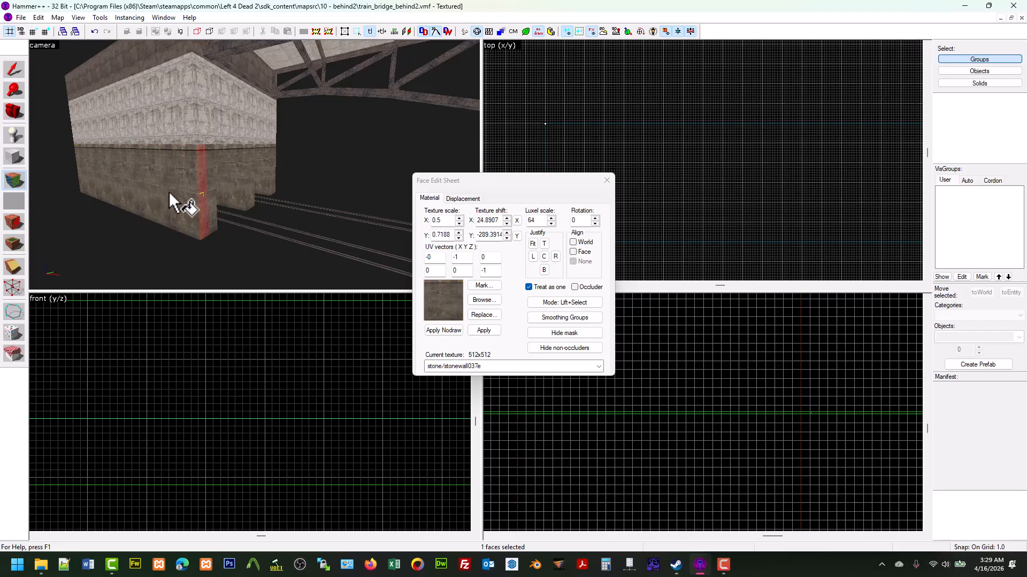
# Apply stone/stonewall037e to the nodraw side face of the extended pier at the bridge's other end
pyautogui.press('z')
pyautogui.press('d')
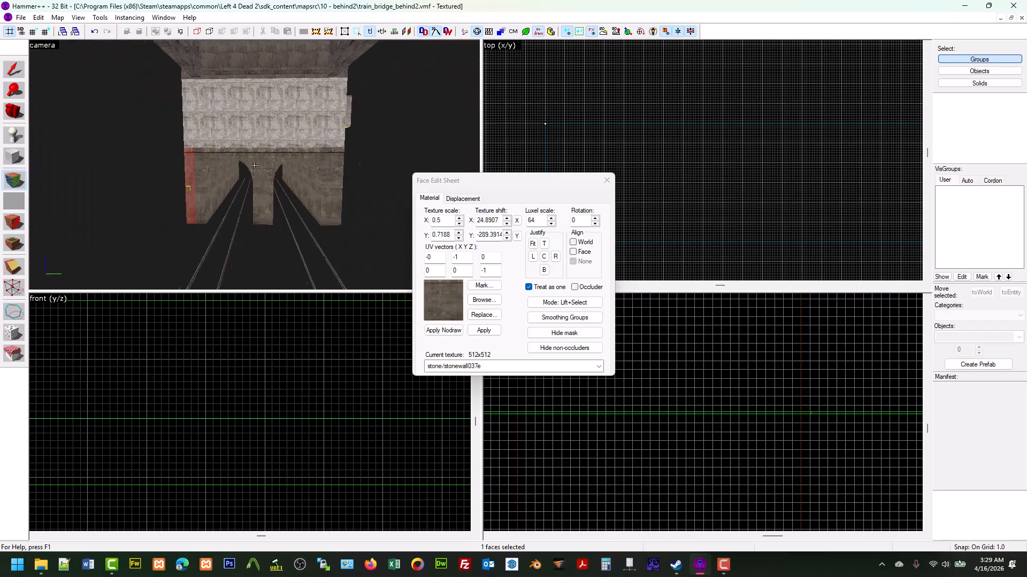
pyautogui.press('s')
pyautogui.press('s')
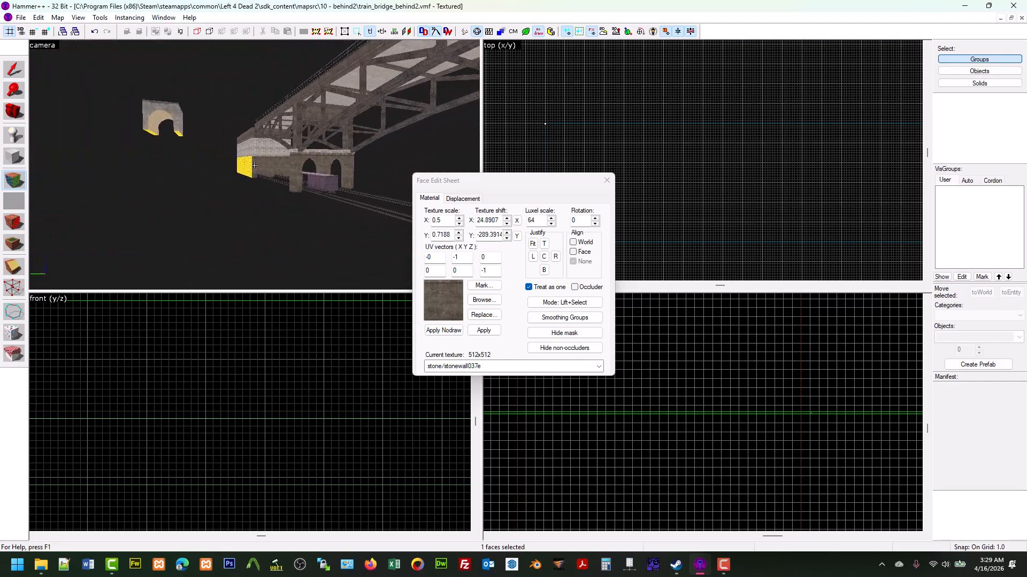
pyautogui.press('w')
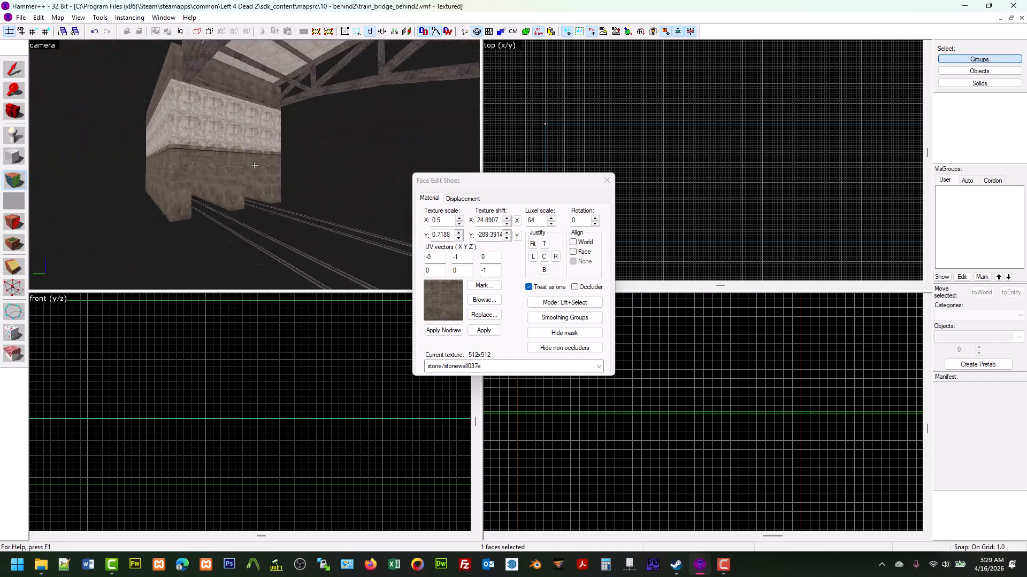
# Apply stone/stonewall037e to the remaining nodraw side face of the extended pier and leave face editing
pyautogui.press('w')
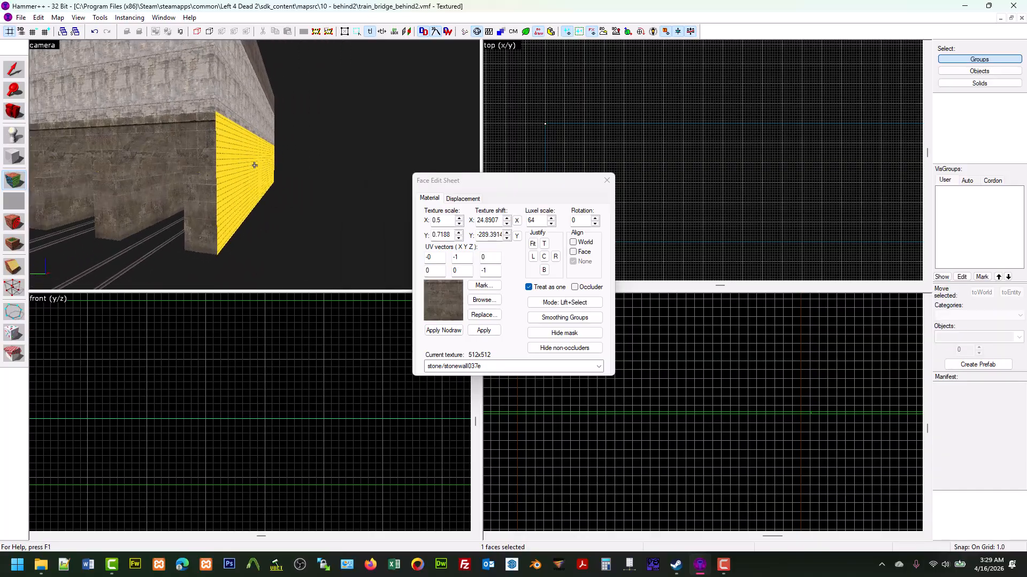
pyautogui.rightClick(254, 165)
pyautogui.press('z')
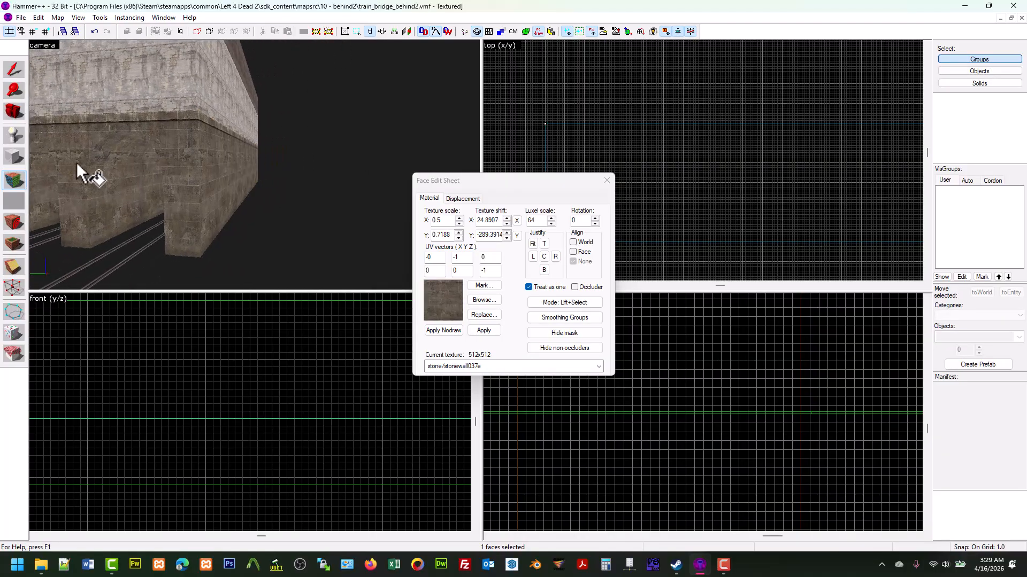
pyautogui.click(12, 111)
pyautogui.press('z')
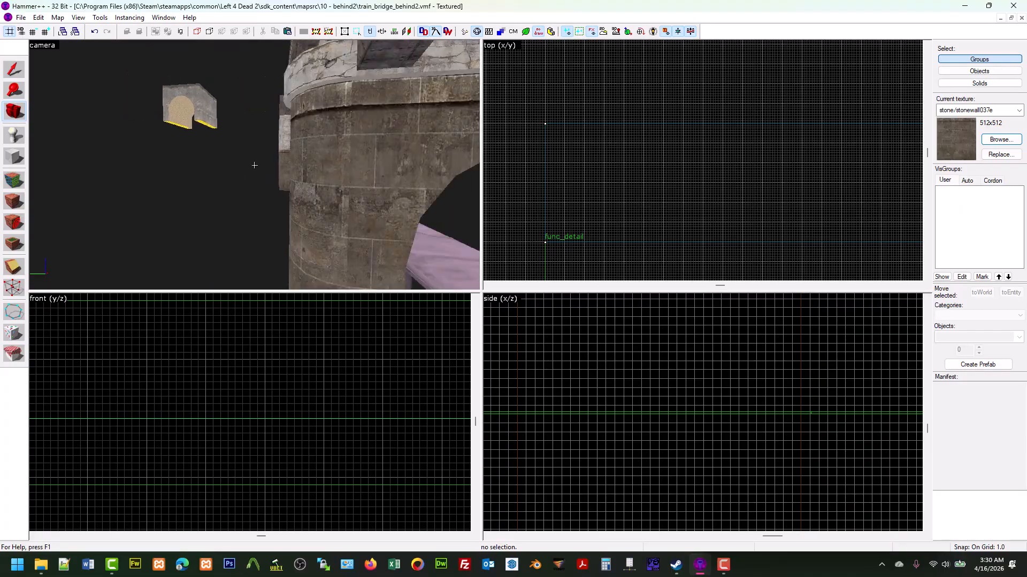
# Inspect the whole bridge from several sides, checking both end abutments, the piers and the deck
pyautogui.press('s')
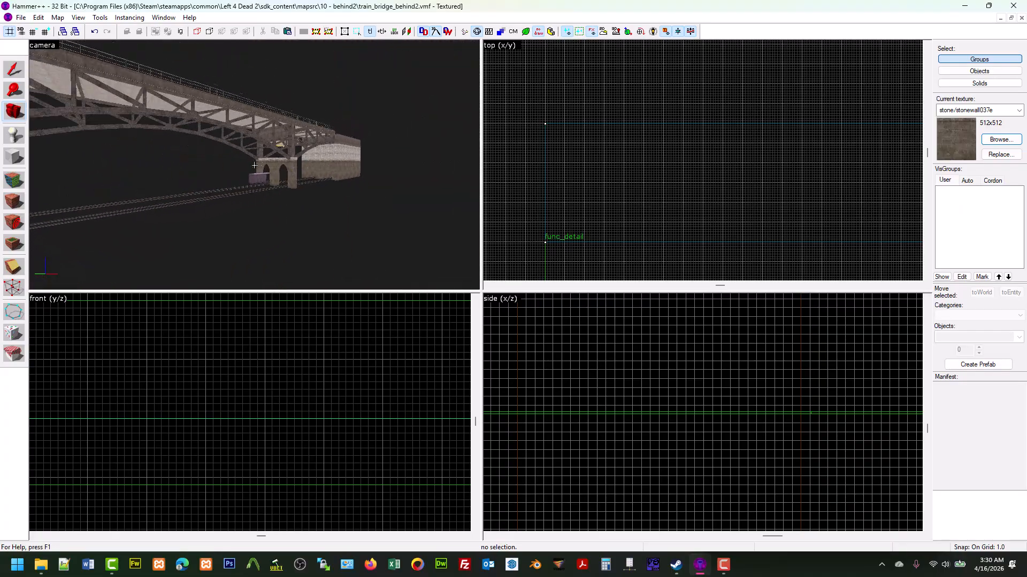
pyautogui.press('d')
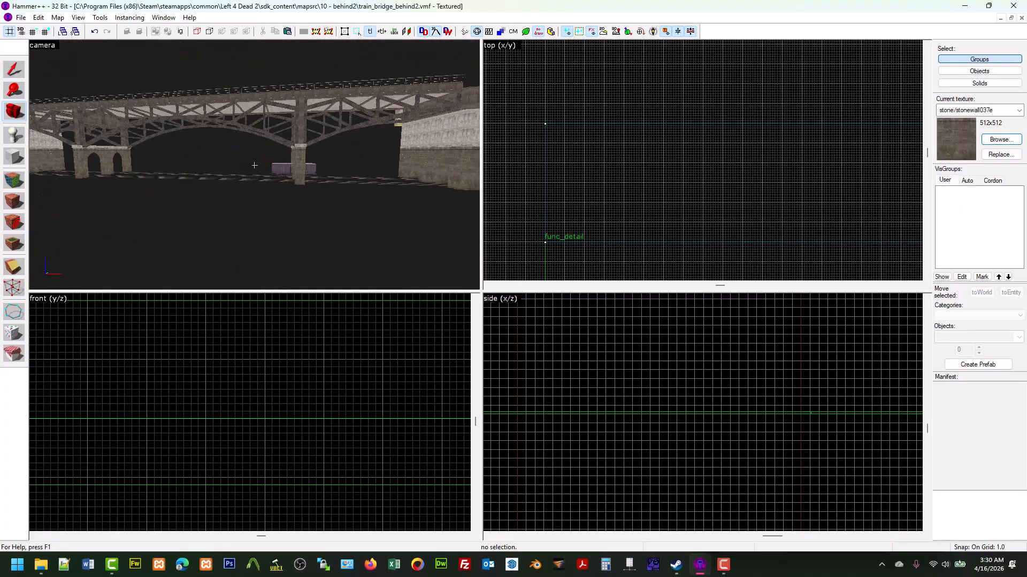
pyautogui.press('s')
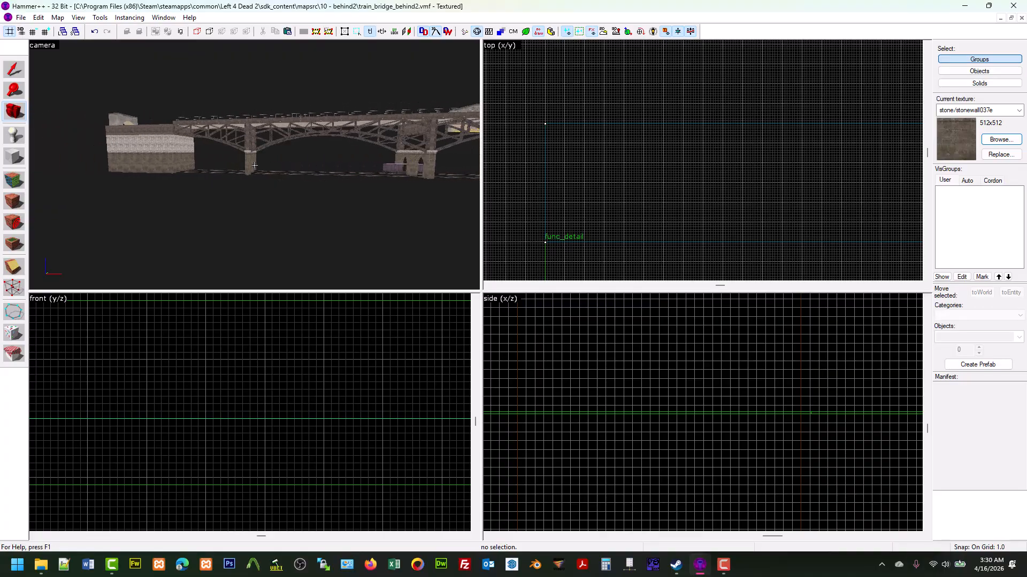
pyautogui.press('w')
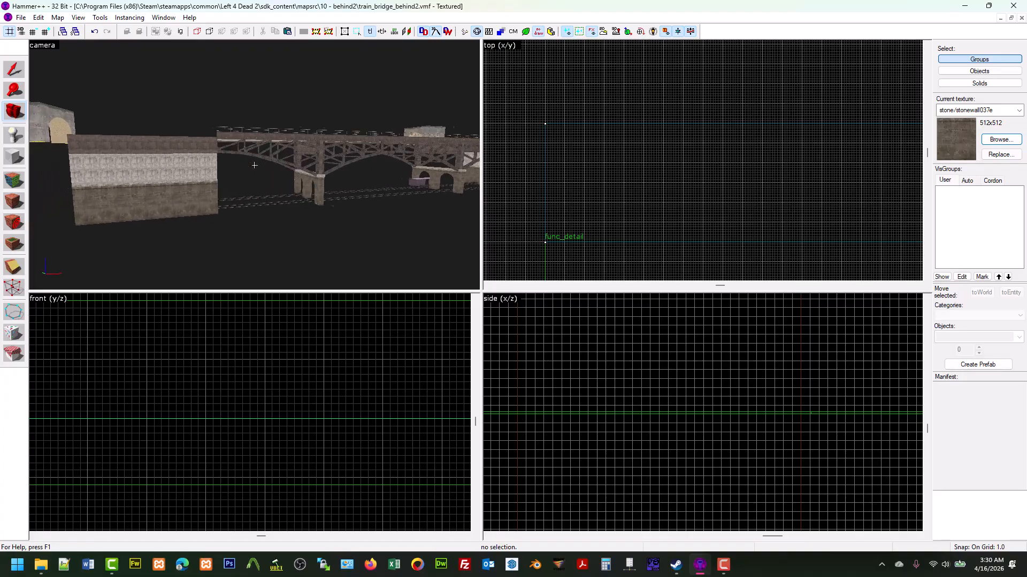
pyautogui.press('w')
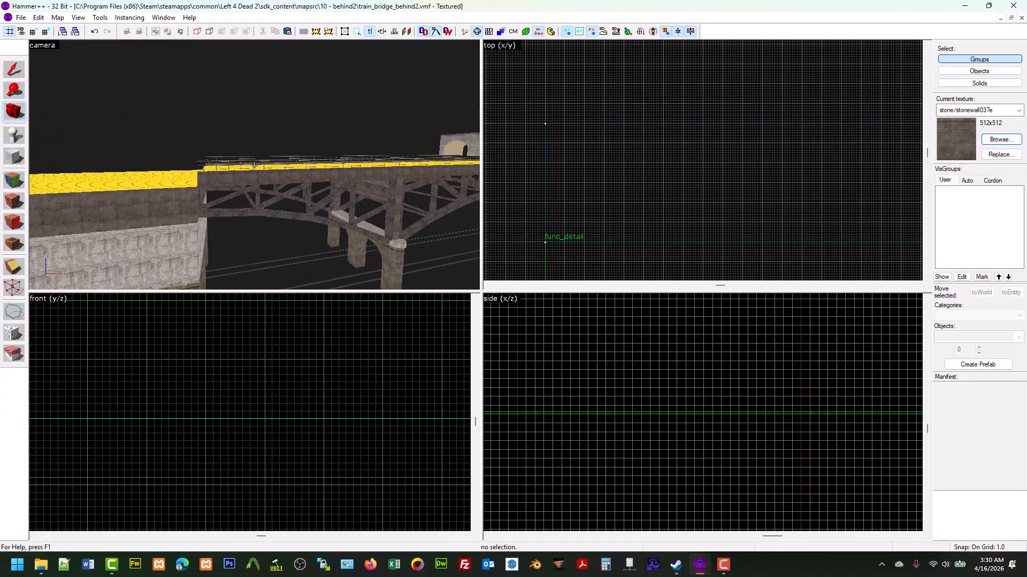
pyautogui.press('s')
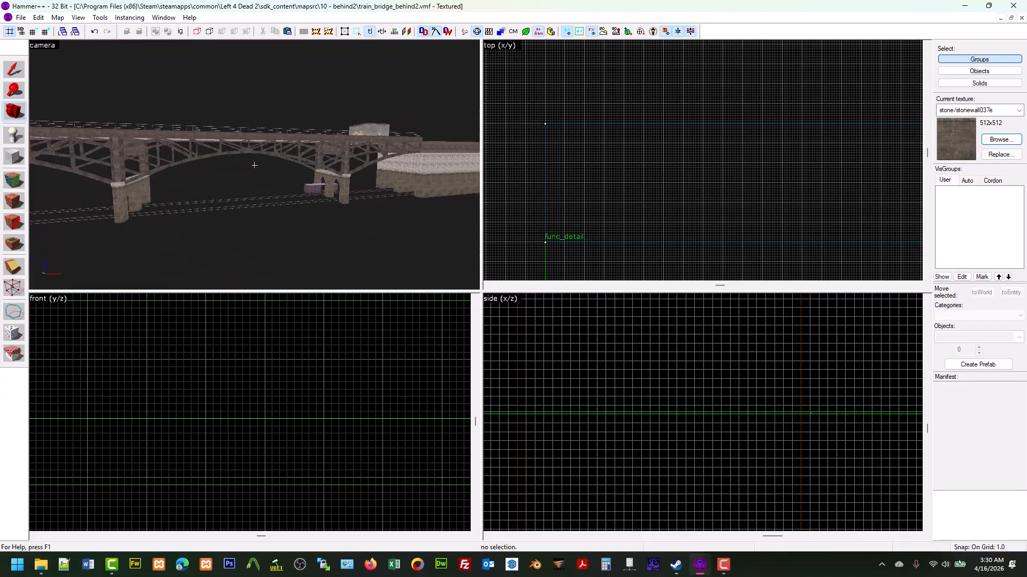
pyautogui.press('w')
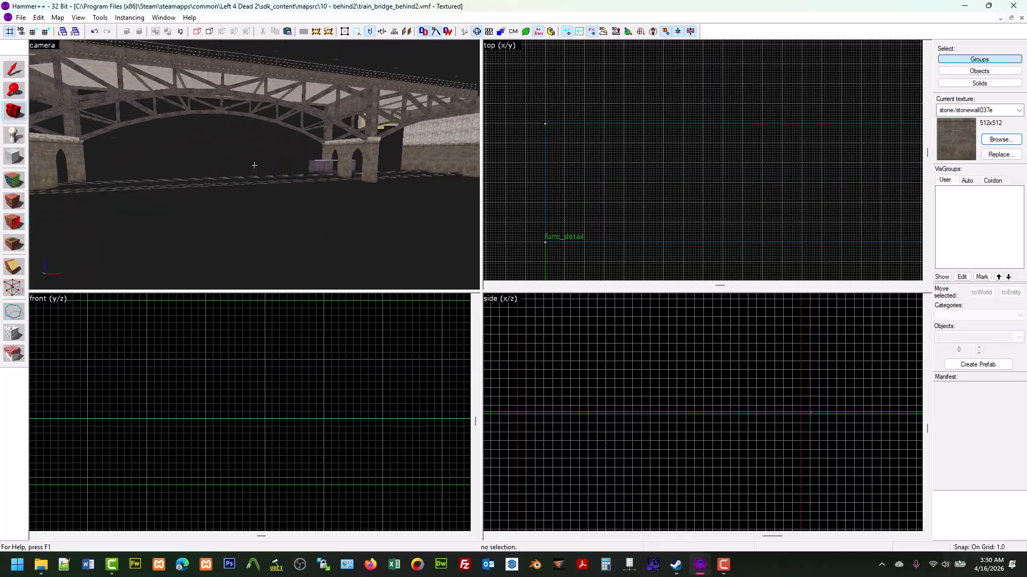
pyautogui.press('s')
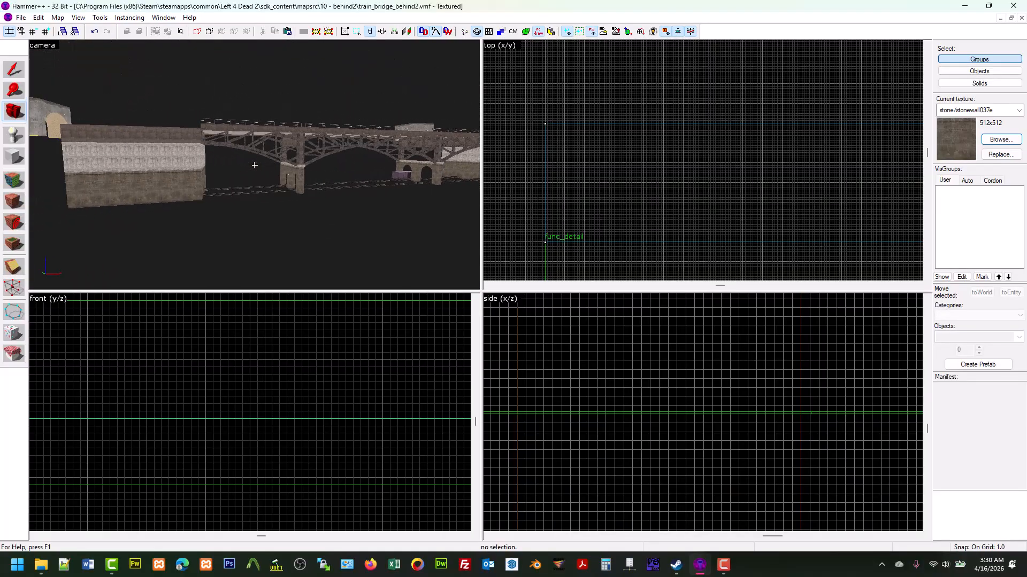
pyautogui.press('w')
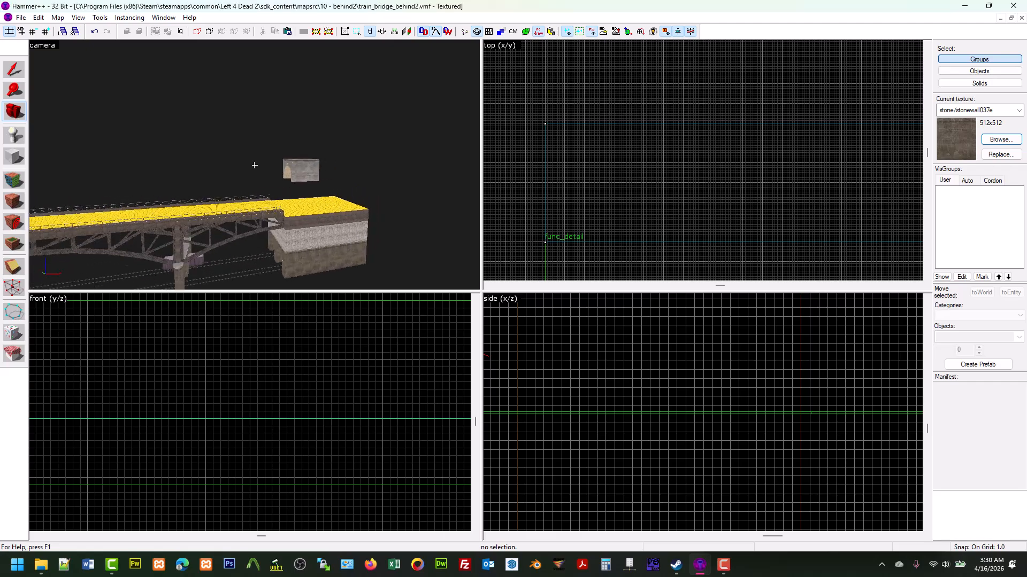
pyautogui.press('w')
# Save the map file
pyautogui.press('z')
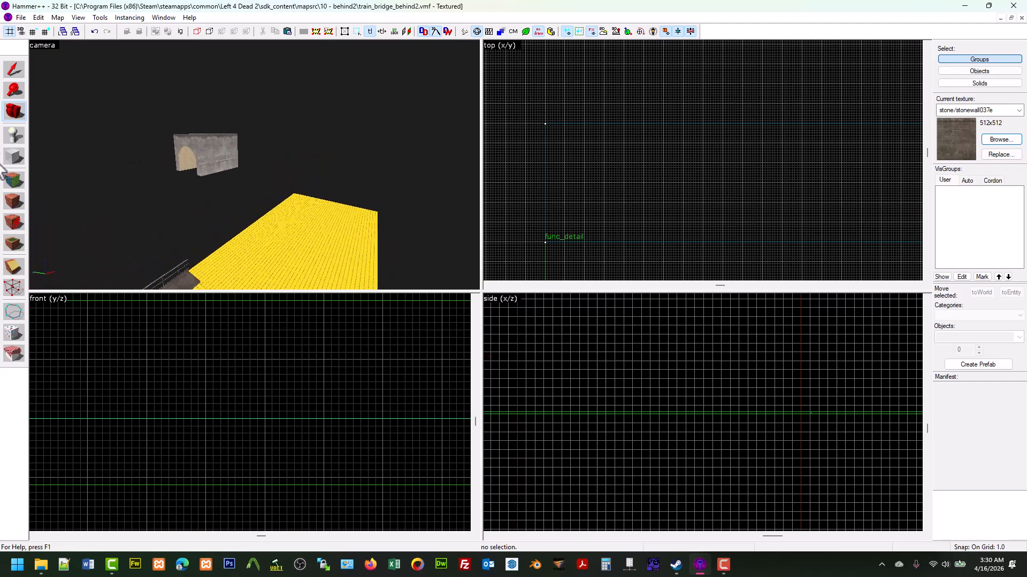
pyautogui.click(21, 17)
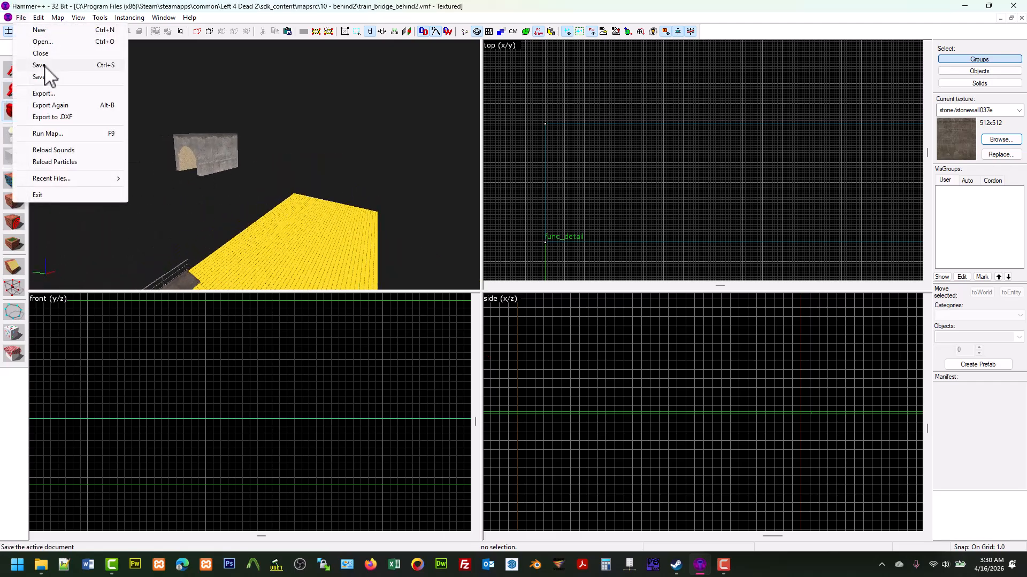
pyautogui.click(39, 65)
# Select the detached arched tunnel piece beside the bridge and move it onto the nearby end block, aligning its inner end with the block's inner edge
pyautogui.scroll(-8, 588, 185)
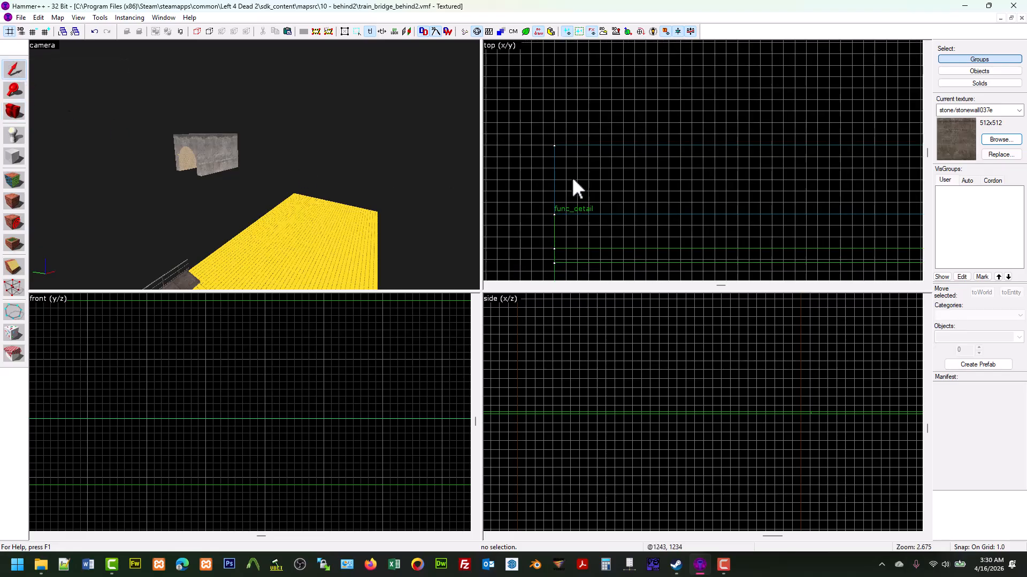
pyautogui.scroll(-2, 587, 193)
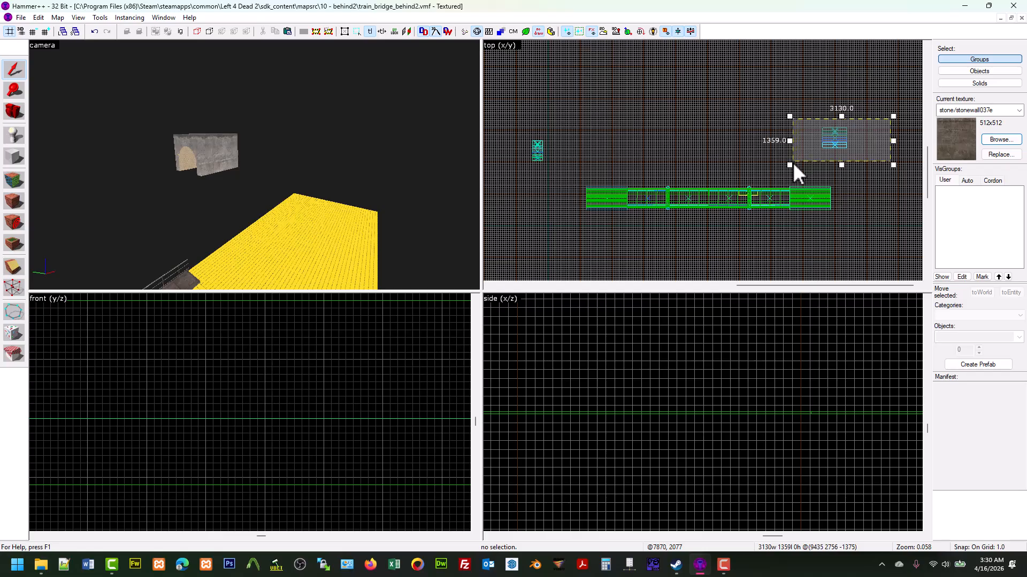
pyautogui.moveTo(831, 134); pyautogui.dragTo(799, 193)
pyautogui.scroll(12, 791, 194)
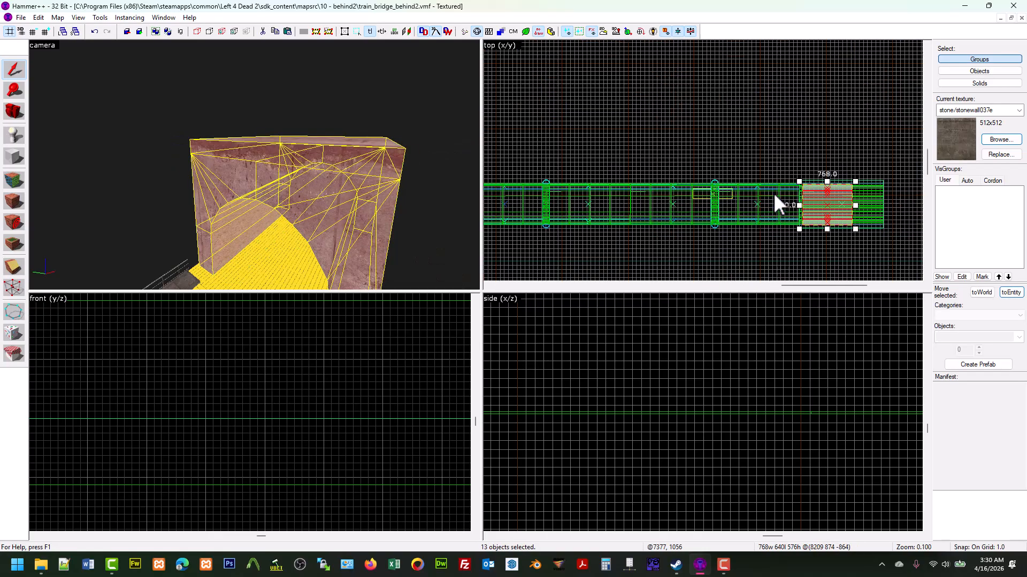
pyautogui.scroll(9, 818, 215)
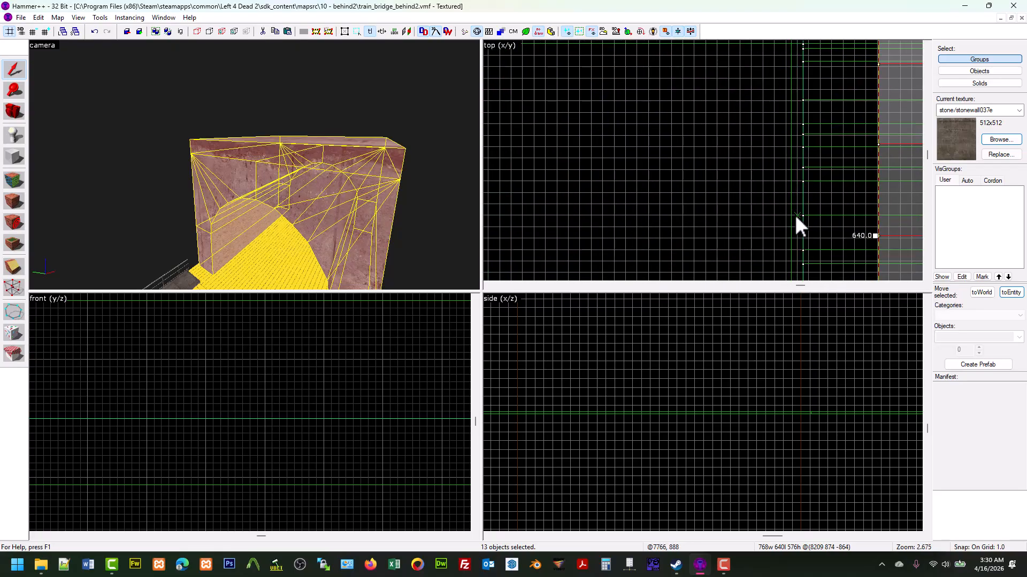
pyautogui.scroll(1, 824, 232)
pyautogui.moveTo(907, 232); pyautogui.dragTo(865, 216)
pyautogui.scroll(7, 810, 222)
pyautogui.moveTo(782, 208); pyautogui.dragTo(780, 208)
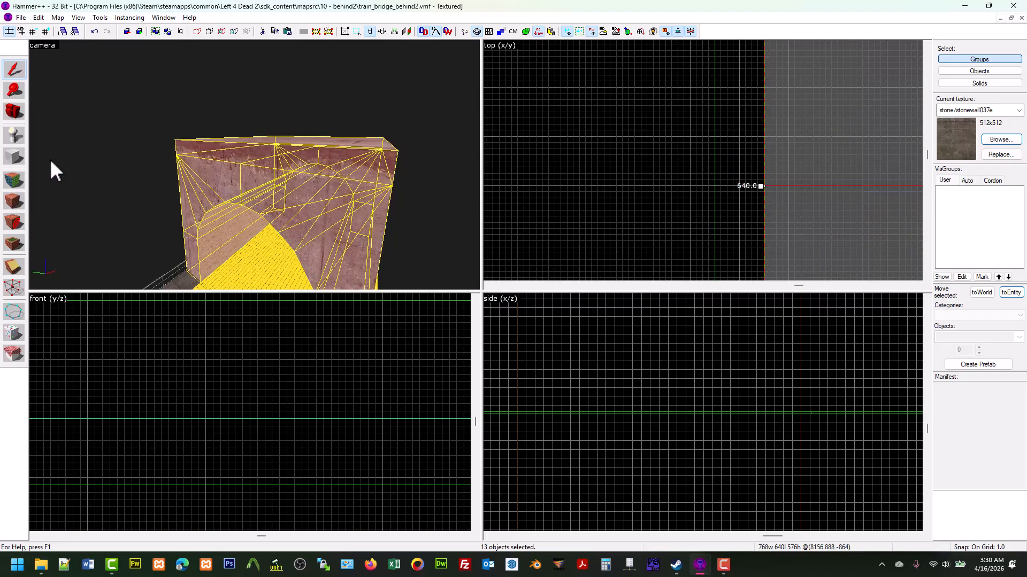
# Examine how the moved tunnel piece sits on the end block and meets the bridge deck and railings
pyautogui.press('w')
pyautogui.press('d')
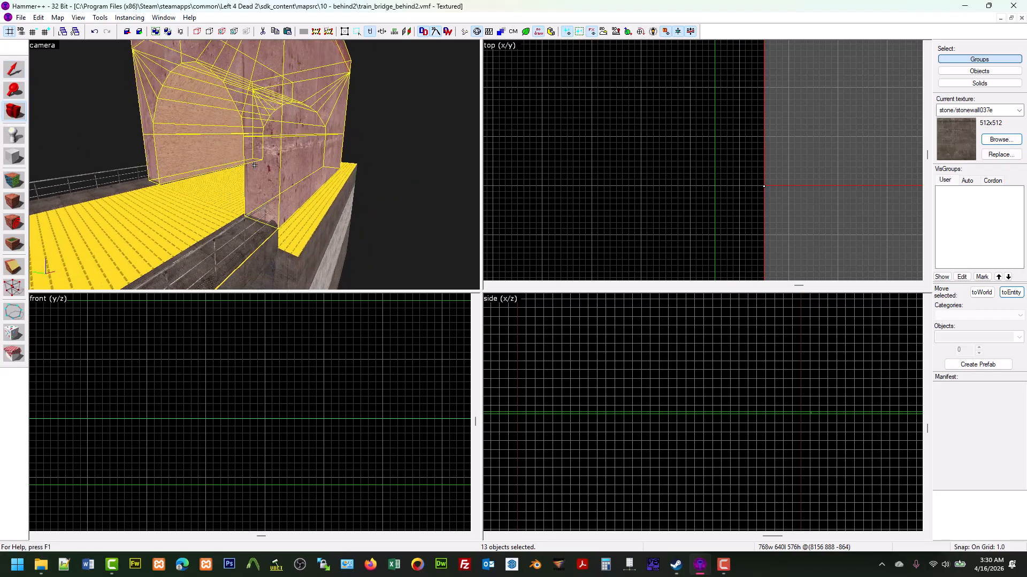
pyautogui.press('w')
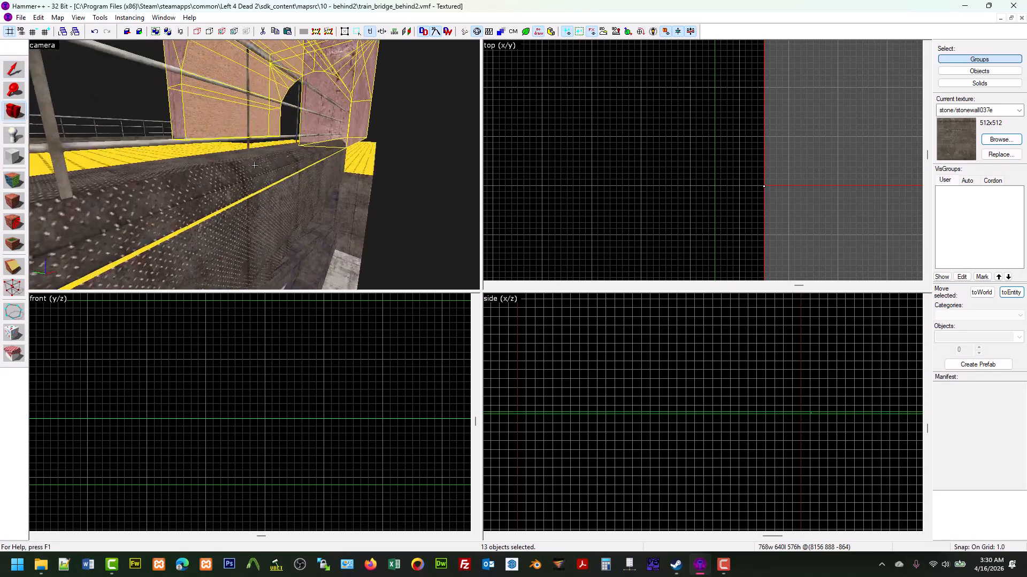
pyautogui.press('d')
pyautogui.press('w')
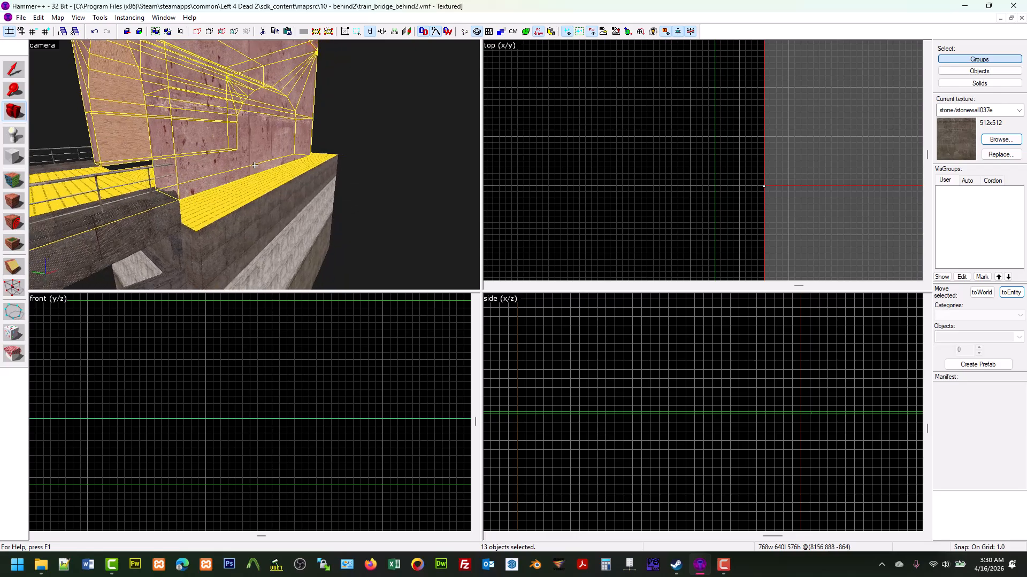
pyautogui.press('s')
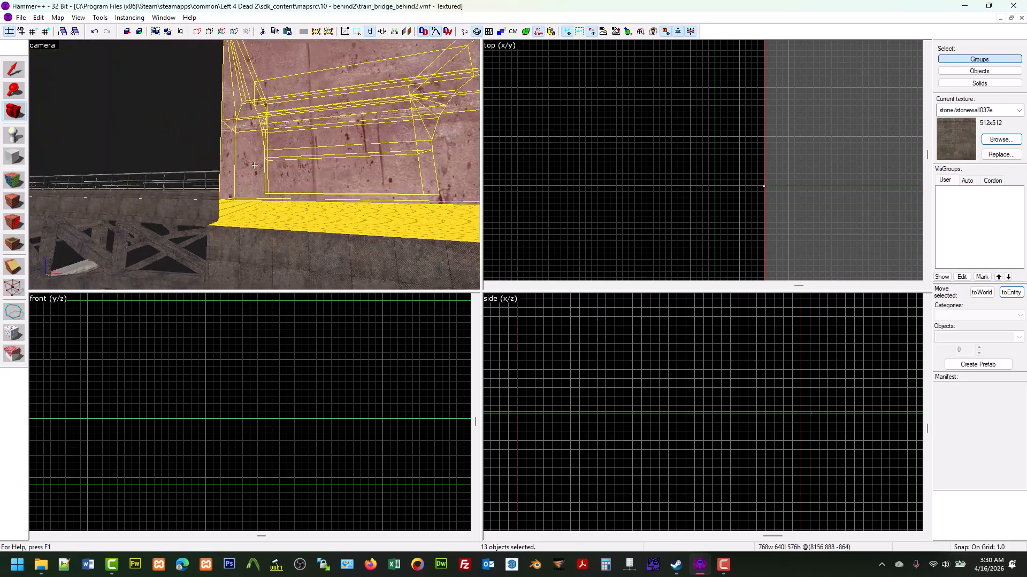
pyautogui.press('s')
pyautogui.press('d')
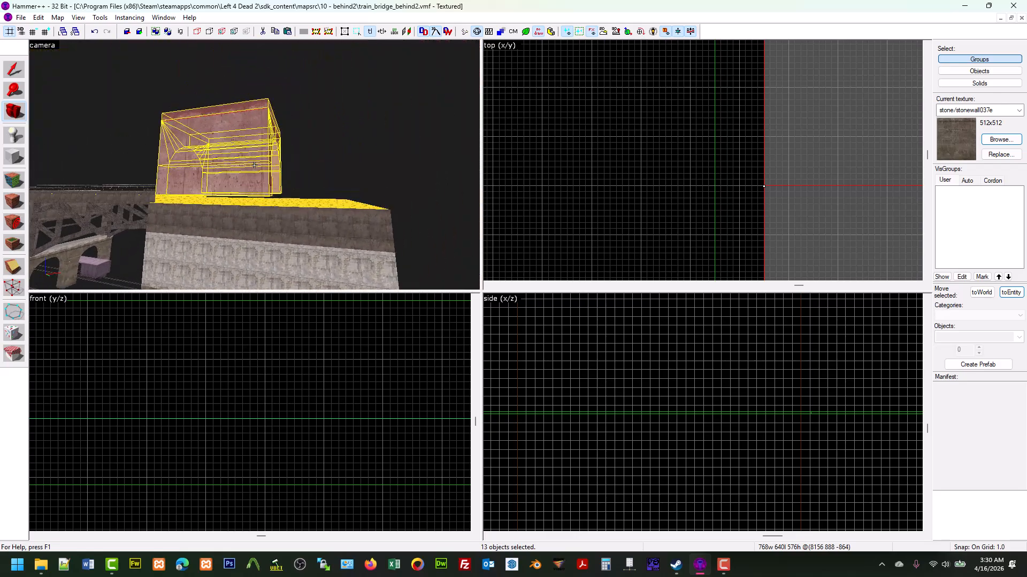
pyautogui.press('w')
pyautogui.press('d')
pyautogui.press('s')
pyautogui.press('w')
pyautogui.press('a')
pyautogui.press('a')
pyautogui.press('d')
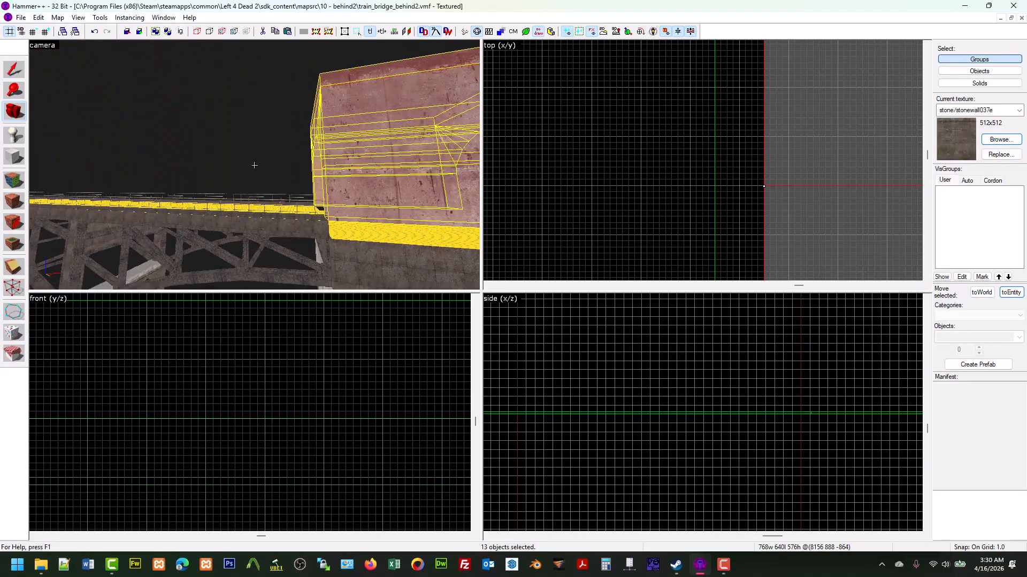
pyautogui.press('s')
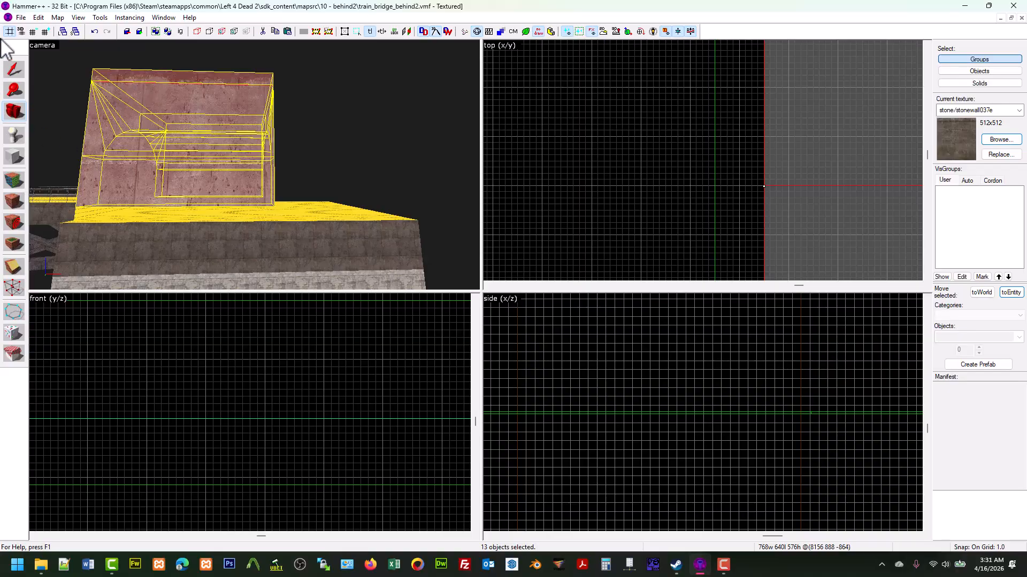
# Stretch the tunnel piece's outer end to the end block's outer edge, making it 1308 units long
pyautogui.click(14, 69)
pyautogui.scroll(-5, 540, 175)
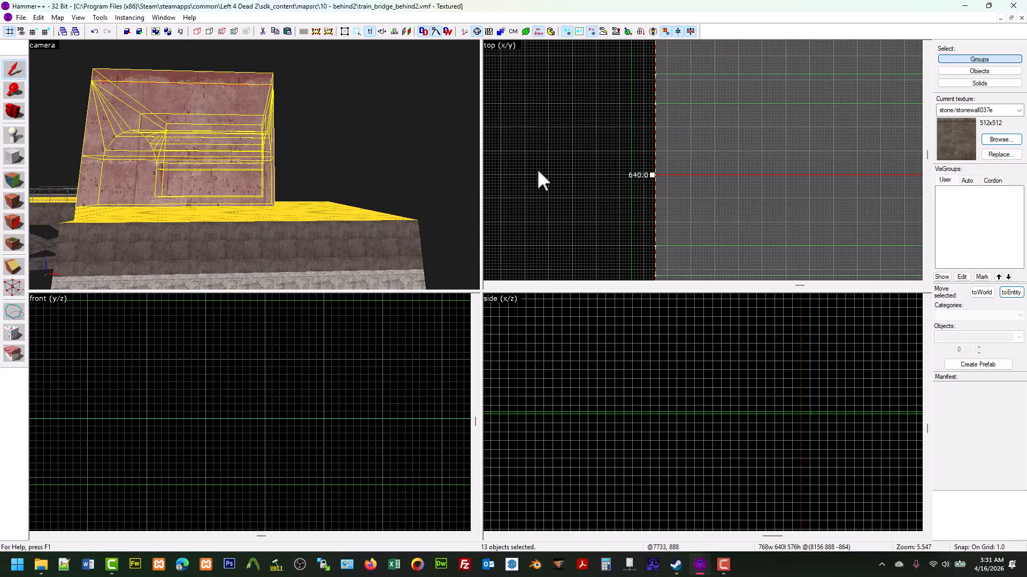
pyautogui.scroll(-4, 529, 166)
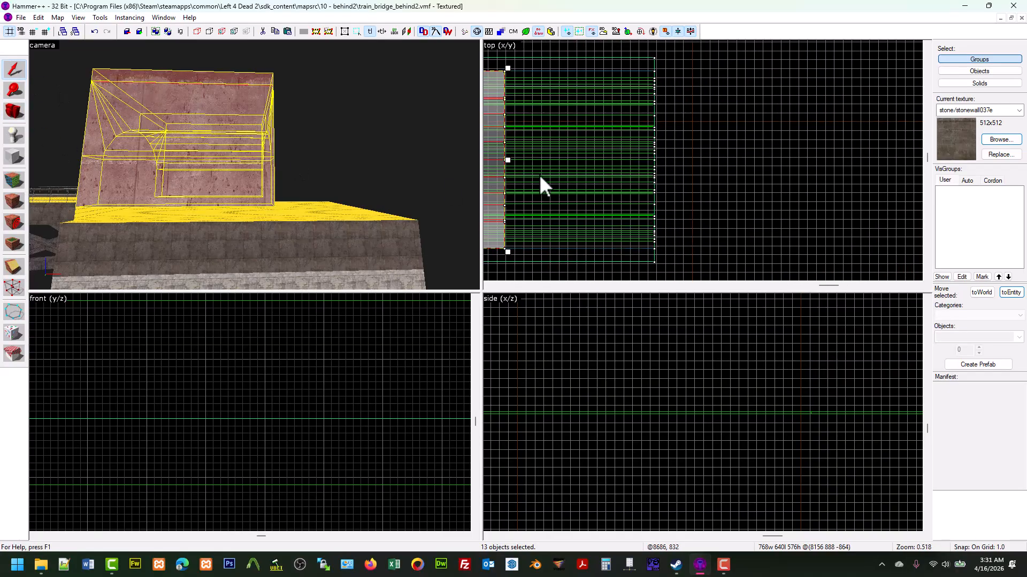
pyautogui.moveTo(507, 161); pyautogui.dragTo(649, 161)
pyautogui.scroll(3, 663, 166)
pyautogui.scroll(9, 664, 169)
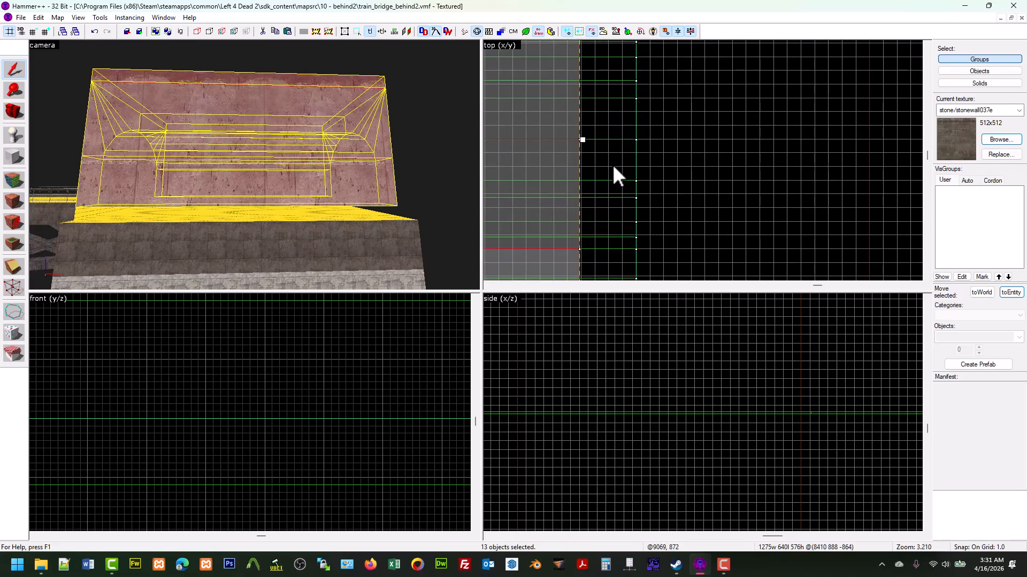
pyautogui.moveTo(567, 129); pyautogui.dragTo(647, 131)
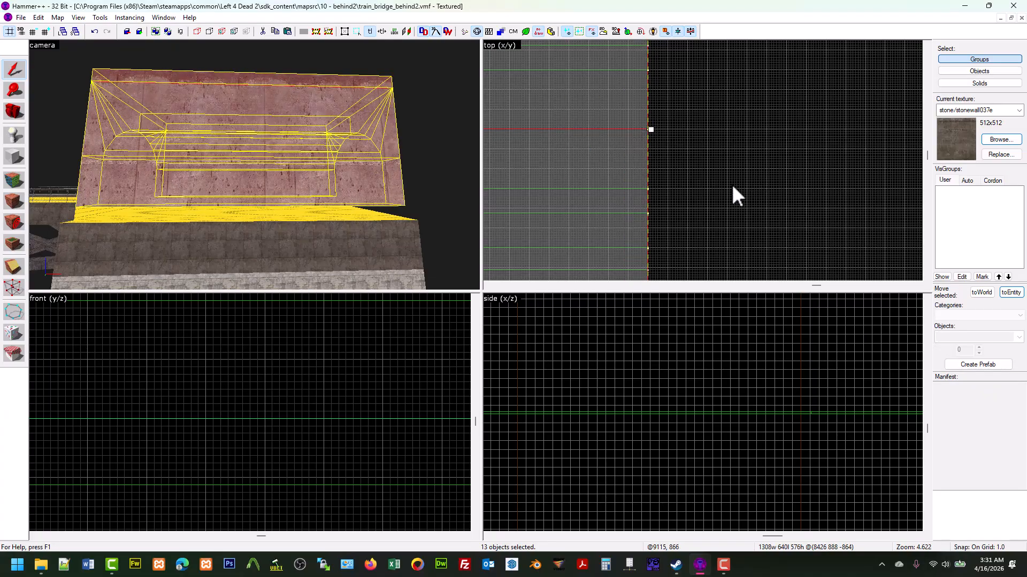
# Copy the stretched tunnel piece to the bridge's opposite end block and rotate the copy 180 degrees
pyautogui.scroll(-20, 749, 190)
pyautogui.scroll(4, 695, 175)
pyautogui.scroll(-2, 888, 167)
pyautogui.scroll(3, 882, 175)
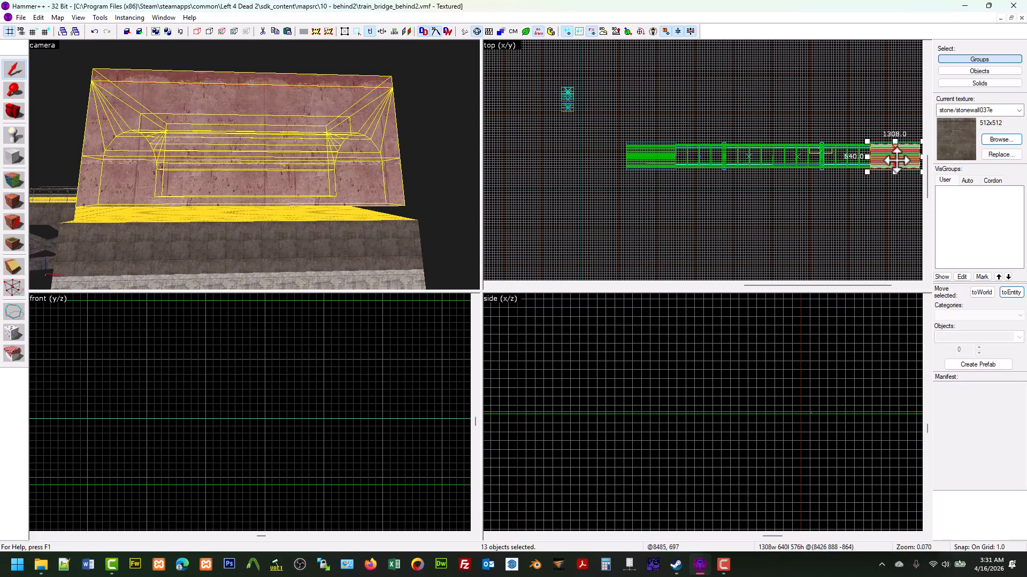
pyautogui.moveTo(894, 159); pyautogui.dragTo(629, 165)
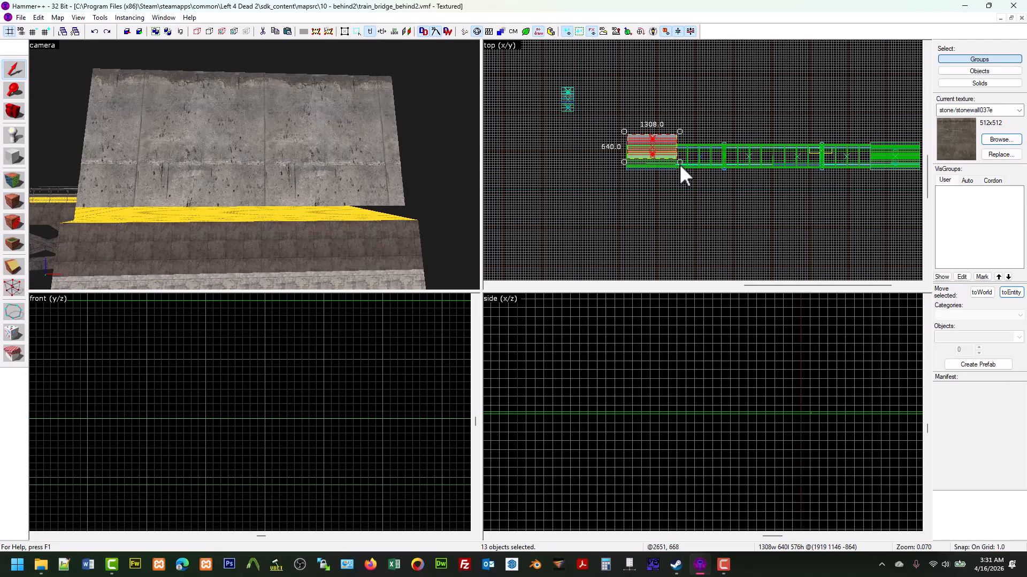
pyautogui.moveTo(679, 162); pyautogui.dragTo(679, 163)
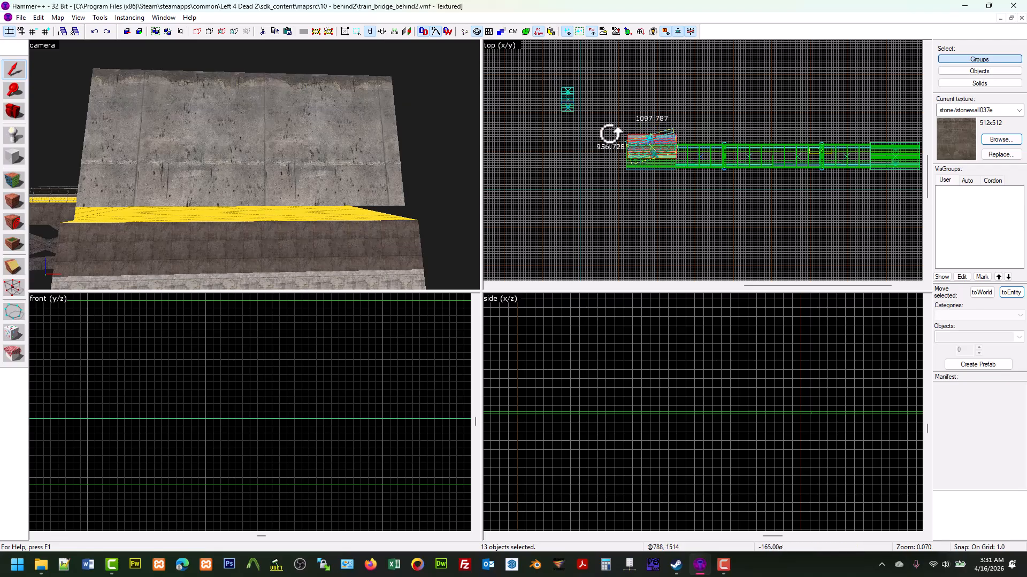
pyautogui.moveTo(612, 130); pyautogui.dragTo(611, 130)
# Move the rotated tunnel copy so its inner end aligns with the end block's inner edge, and save the map
pyautogui.scroll(7, 685, 162)
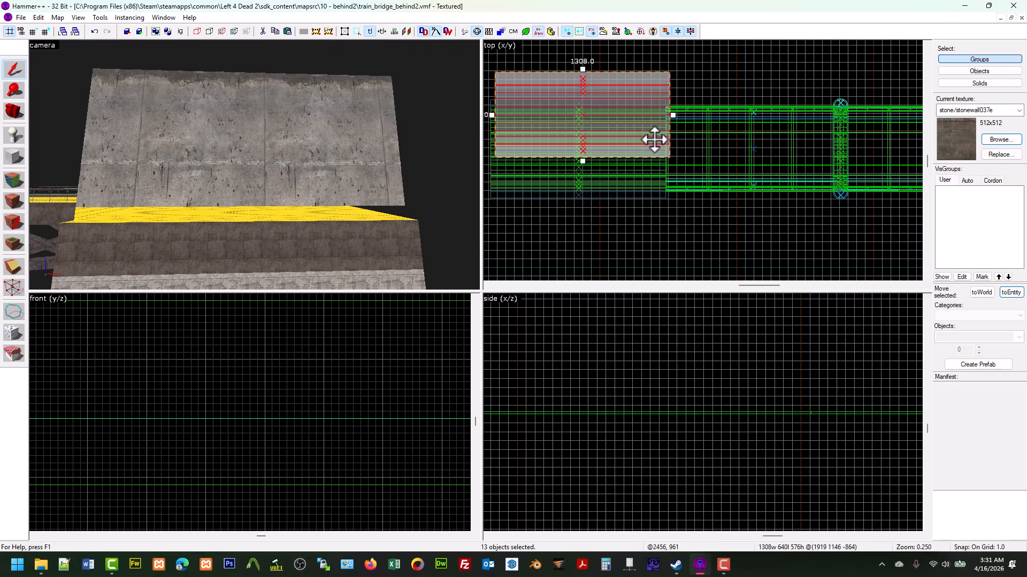
pyautogui.scroll(10, 637, 131)
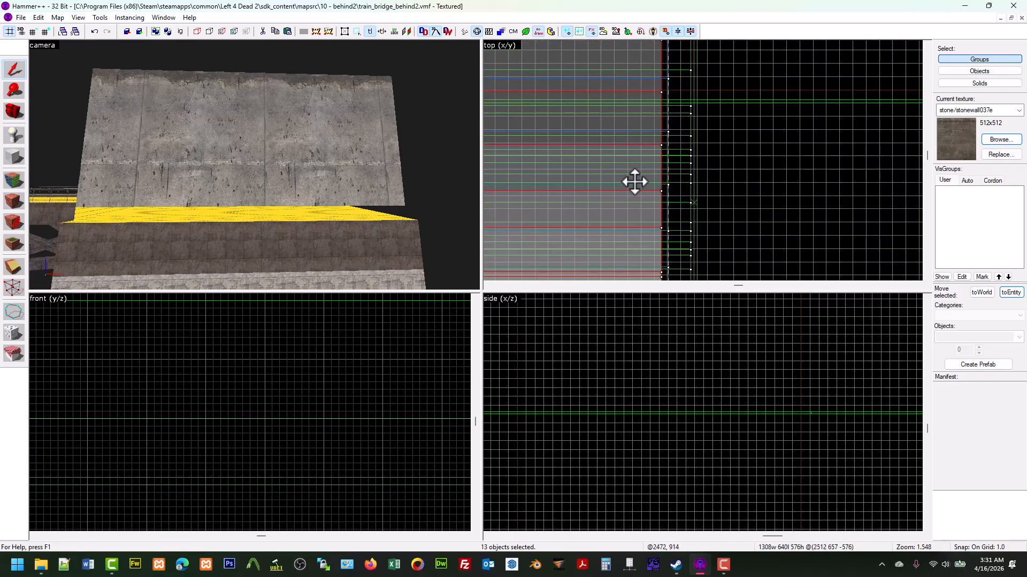
pyautogui.scroll(10, 646, 243)
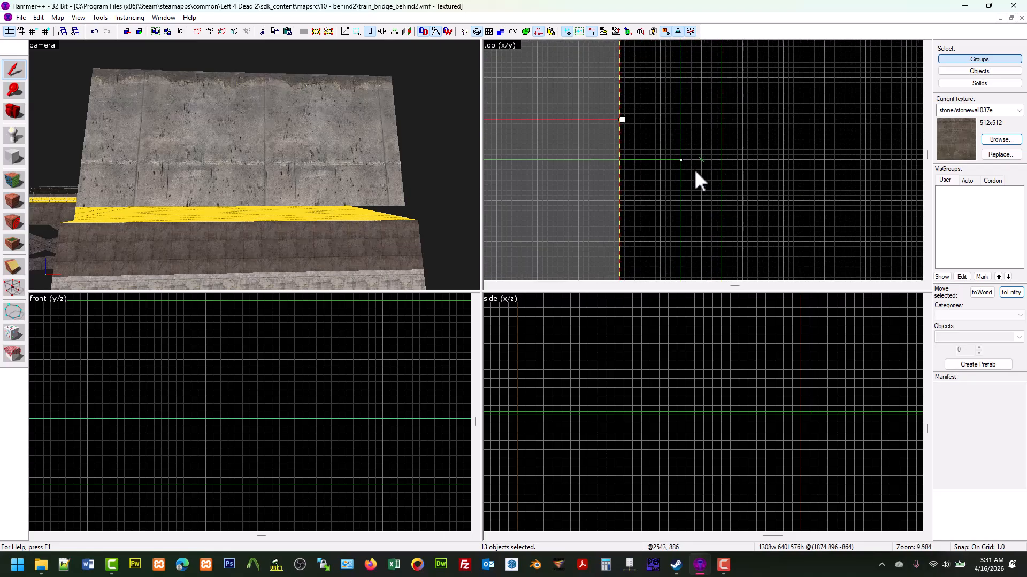
pyautogui.moveTo(652, 190); pyautogui.dragTo(652, 190)
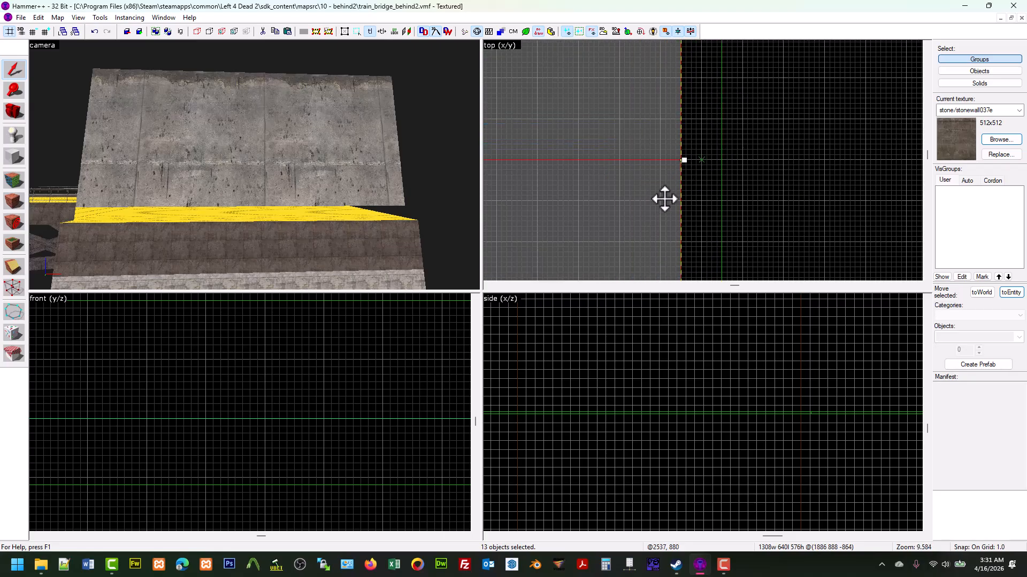
pyautogui.press('Escape')
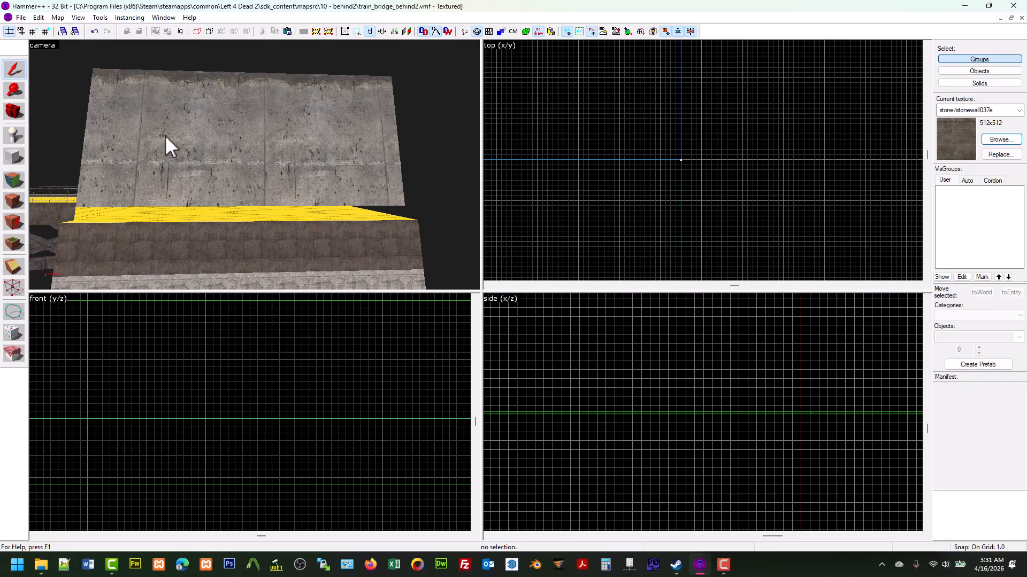
pyautogui.click(21, 17)
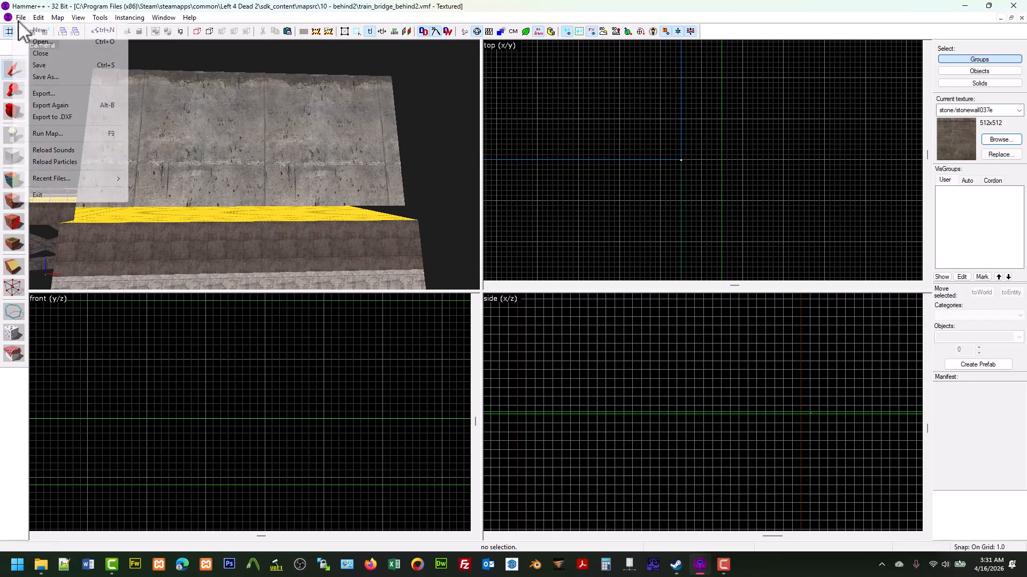
pyautogui.click(50, 65)
# Widen the walkway plate in the bridge section beside the first end block to 80 units, closing the gap along its inner edge
pyautogui.click(18, 107)
pyautogui.moveTo(255, 166)
pyautogui.mouseDown()
pyautogui.moveTo(208, 166)
pyautogui.moveTo(281, 176)
pyautogui.moveTo(255, 165)
pyautogui.mouseUp()
pyautogui.press('w')
pyautogui.press('w')
pyautogui.press('s')
pyautogui.moveTo(255, 165); pyautogui.dragTo(254, 187, button='right')
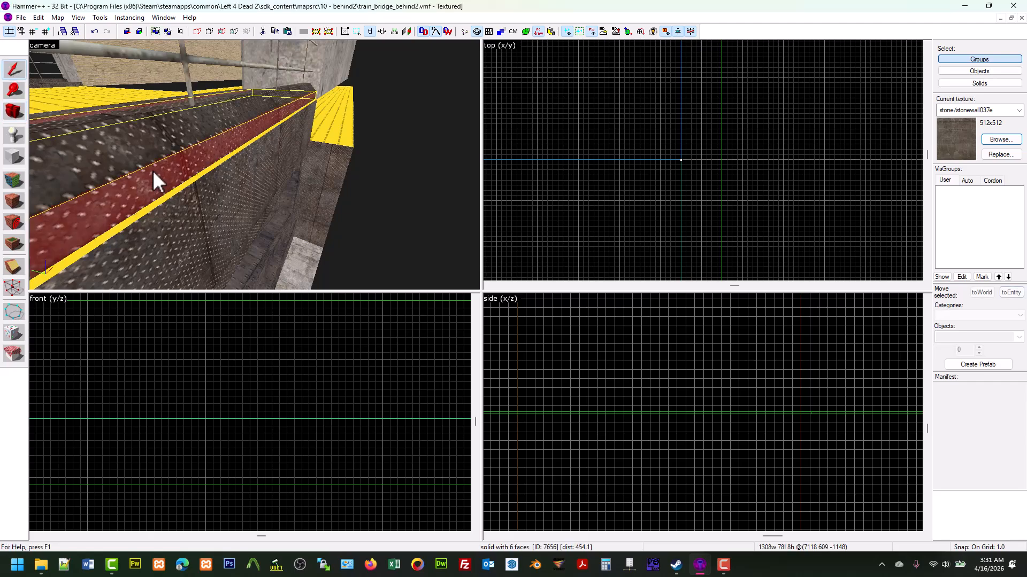
pyautogui.scroll(-20, 619, 211)
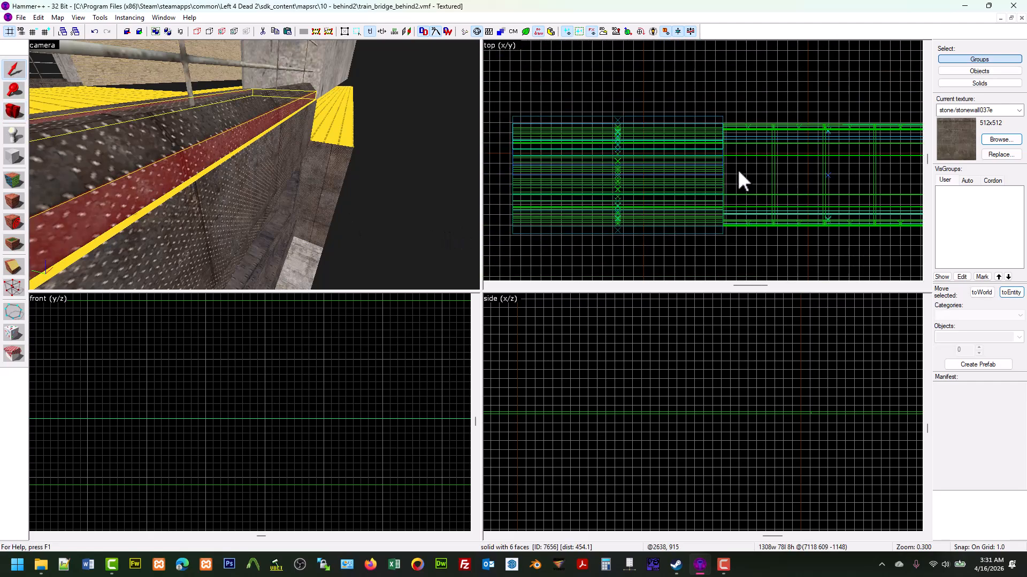
pyautogui.scroll(17, 775, 193)
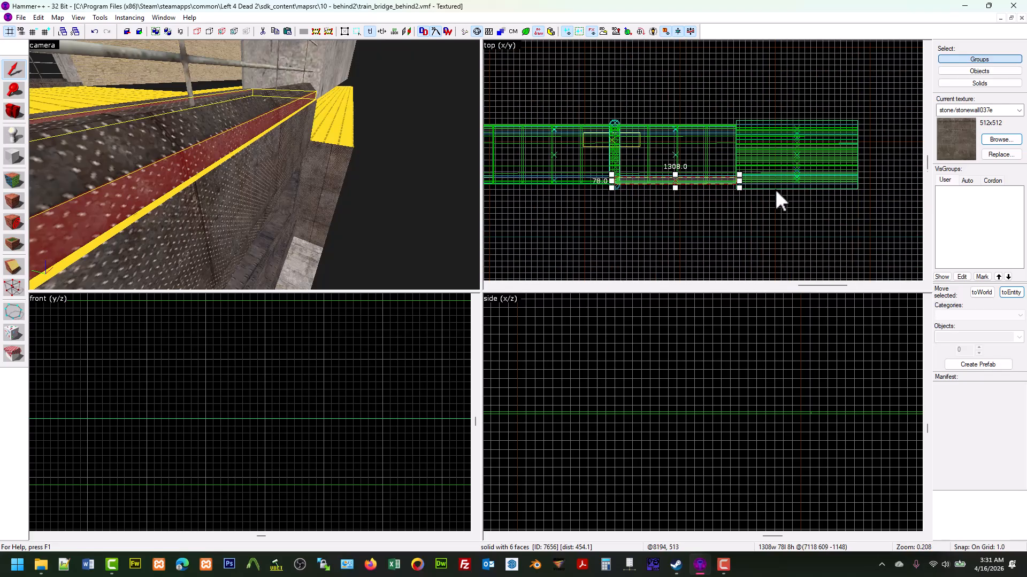
pyautogui.scroll(10, 687, 157)
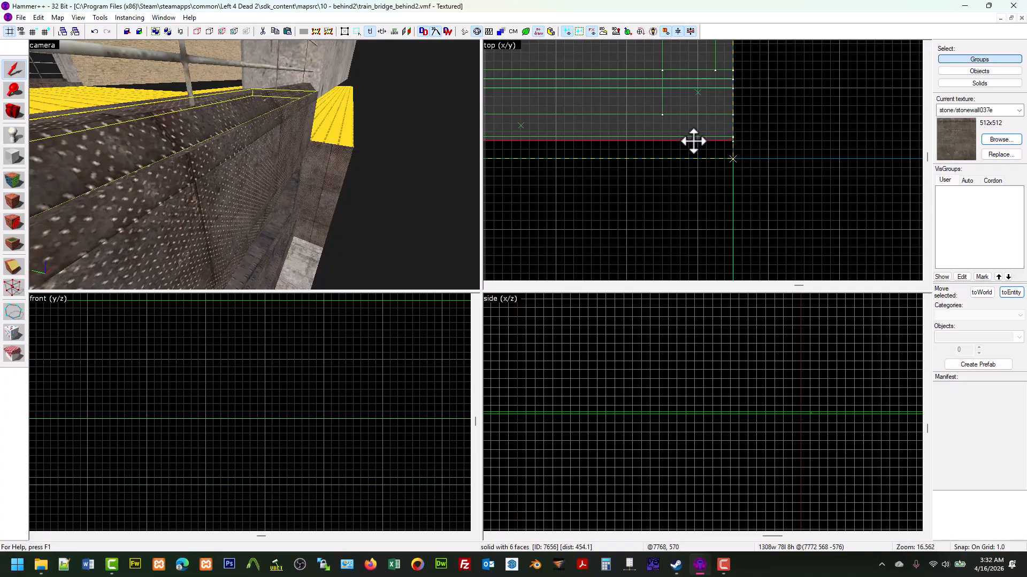
pyautogui.scroll(-19, 701, 213)
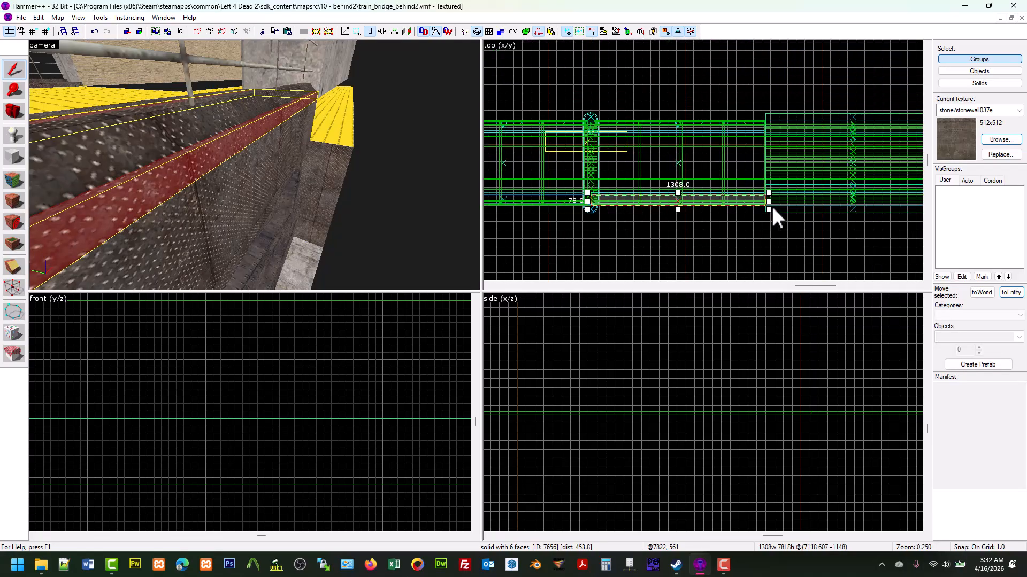
pyautogui.scroll(9, 772, 210)
pyautogui.scroll(10, 741, 236)
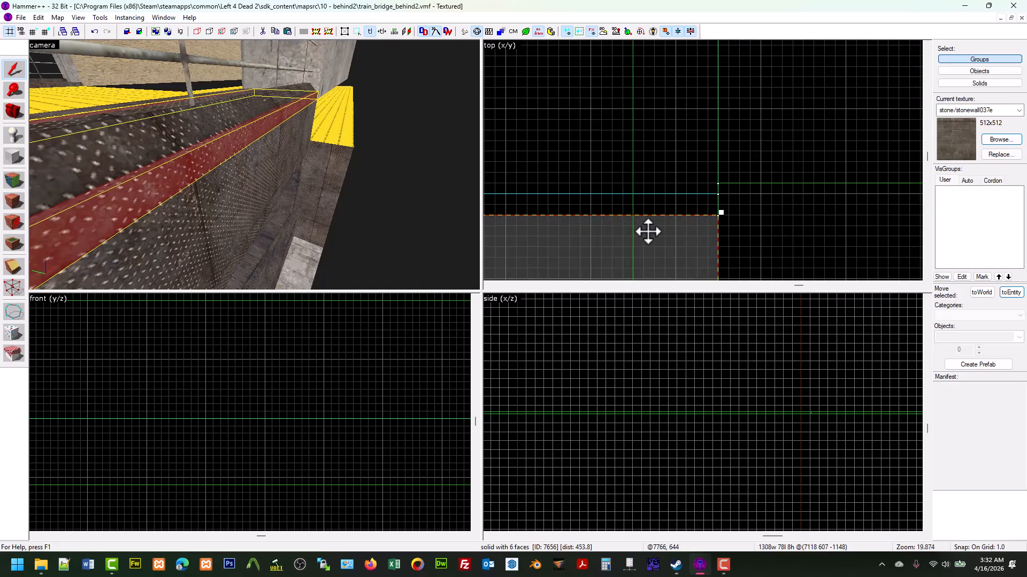
pyautogui.press('z')
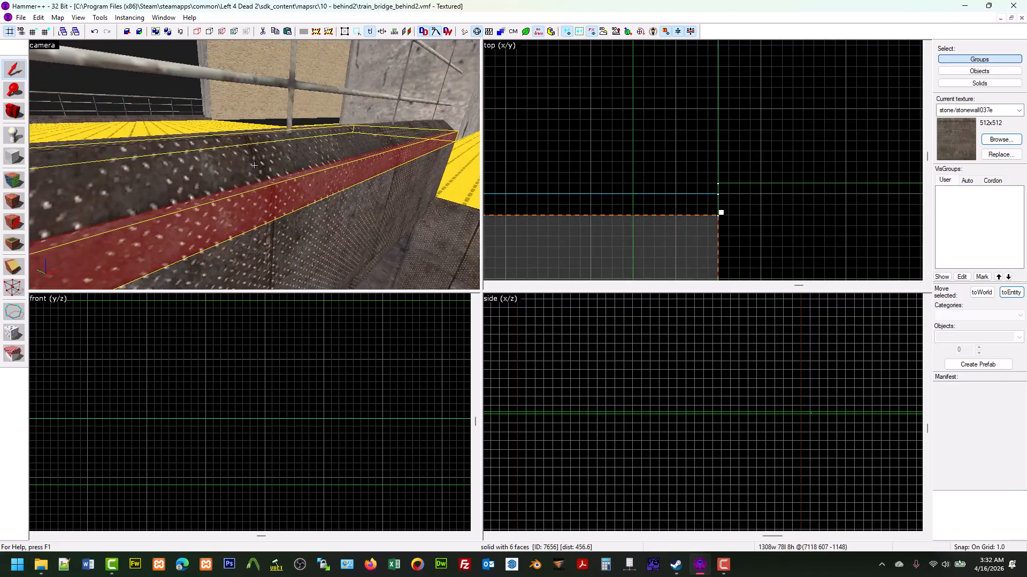
pyautogui.press('a')
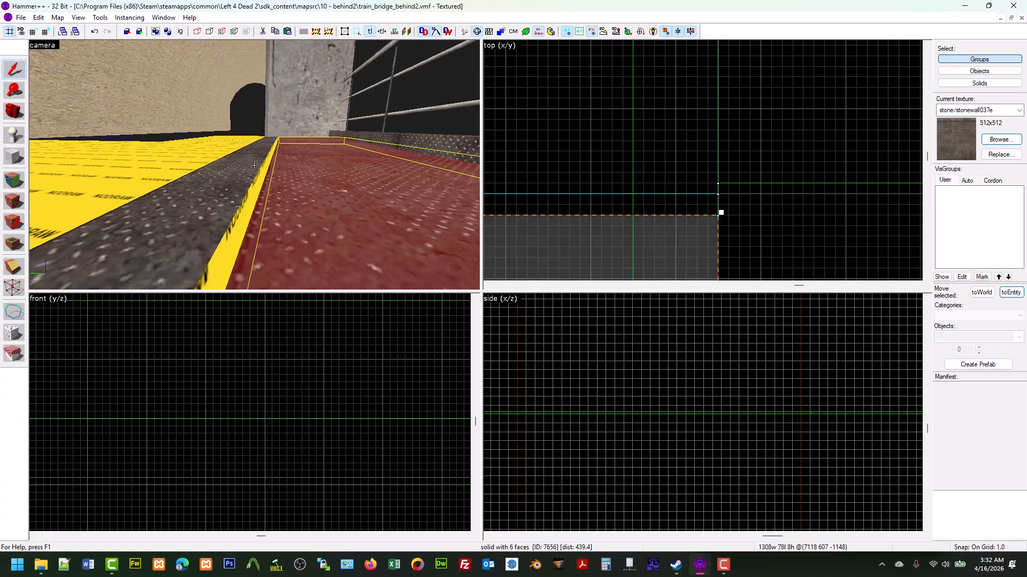
pyautogui.press('s')
pyautogui.press('w')
pyautogui.press('w')
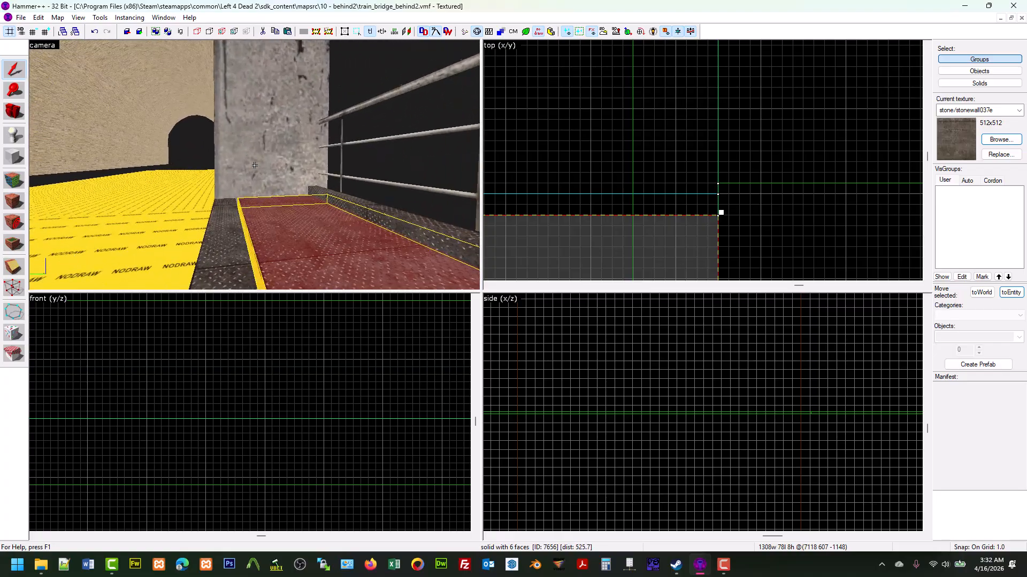
pyautogui.press('d')
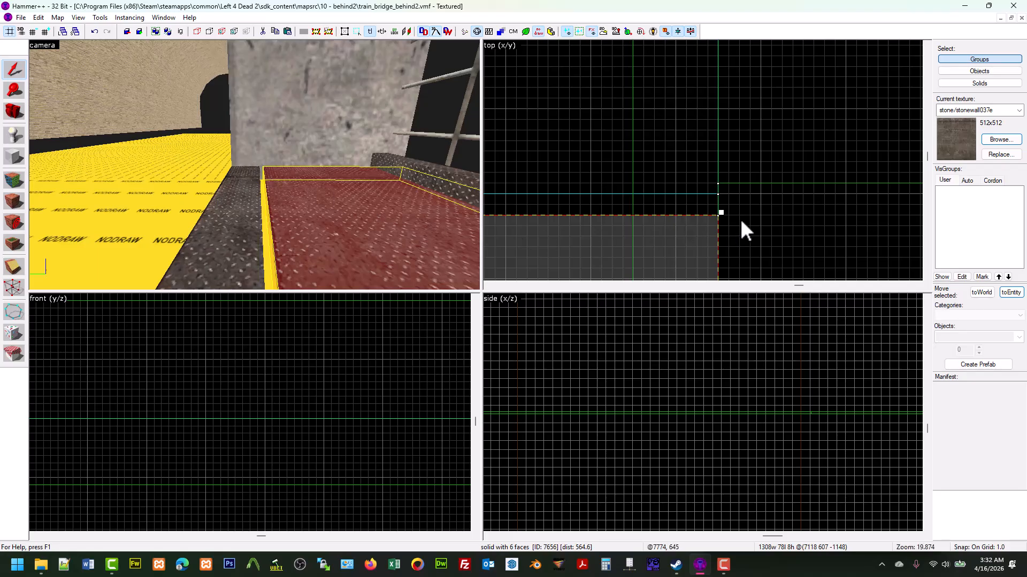
pyautogui.moveTo(722, 189); pyautogui.dragTo(721, 187)
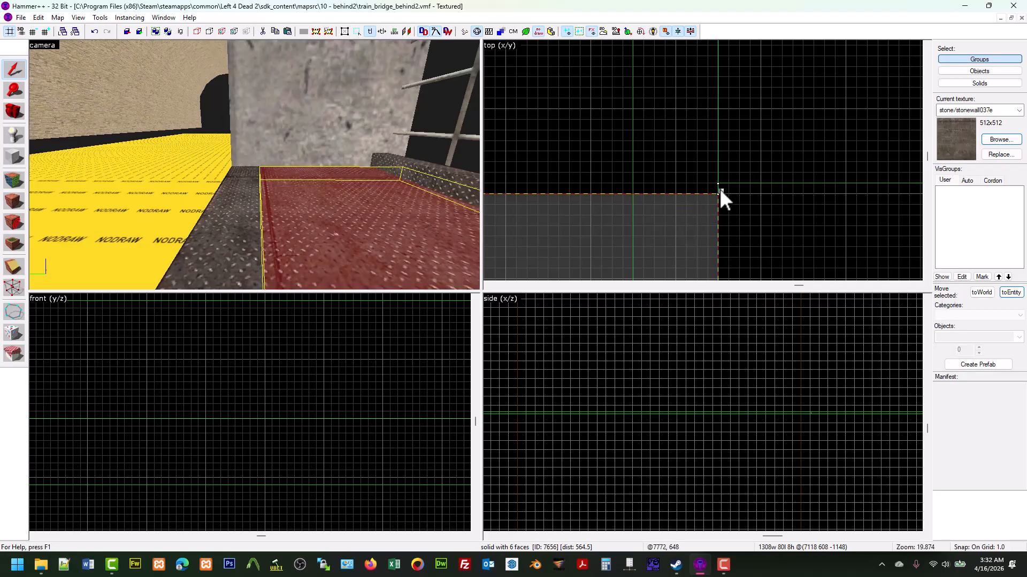
# Check the raised edge strip and railing beside the widened walkway plate for alignment with the end of the bridge section
pyautogui.click(446, 179)
pyautogui.scroll(-3, 670, 156)
pyautogui.scroll(8, 685, 268)
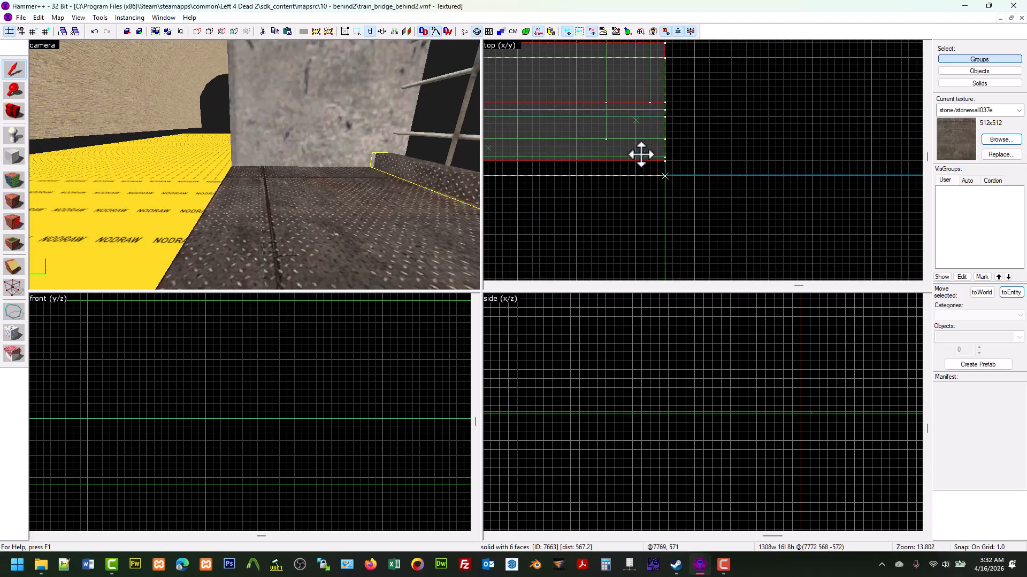
pyautogui.click(458, 131)
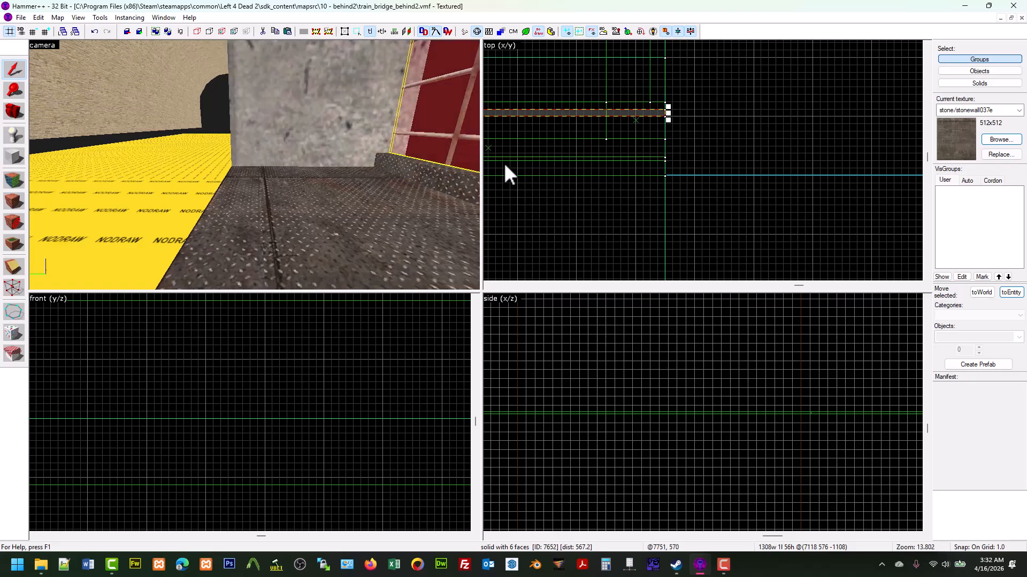
pyautogui.click(432, 181)
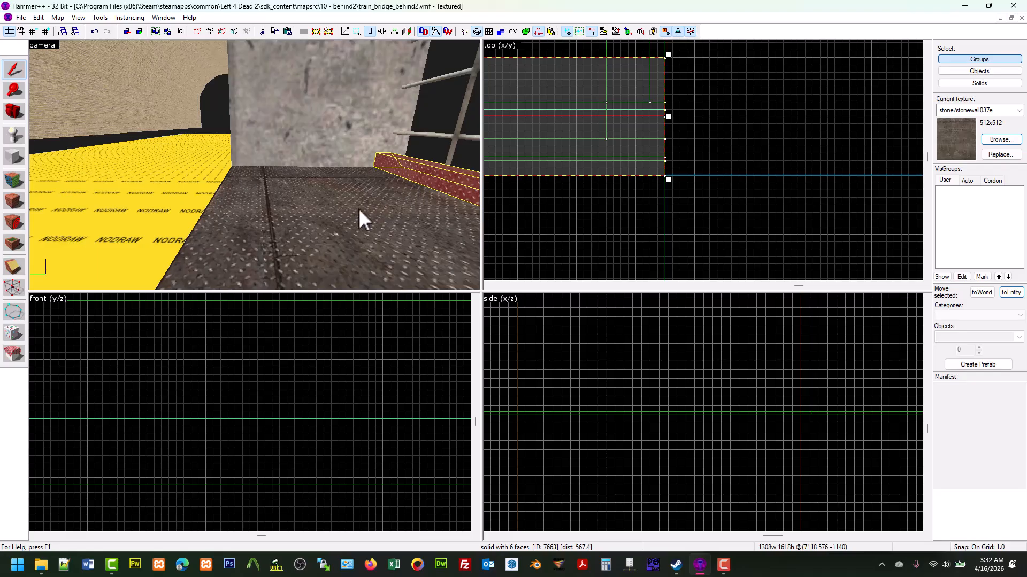
pyautogui.press('z')
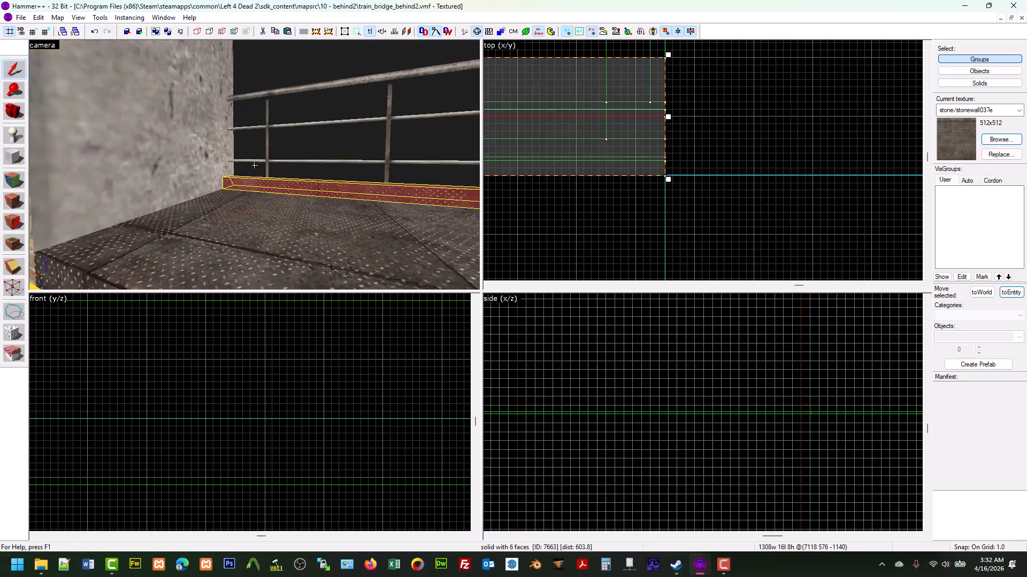
# Check the width and fit of the other walkway plates along the same side of the bridge
pyautogui.press('w')
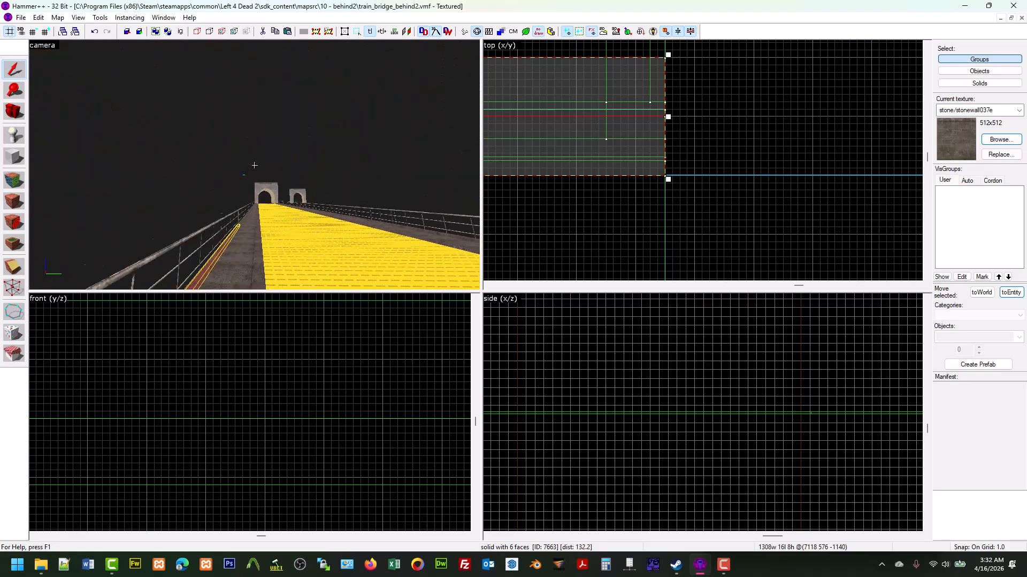
pyautogui.press('w')
pyautogui.press('w')
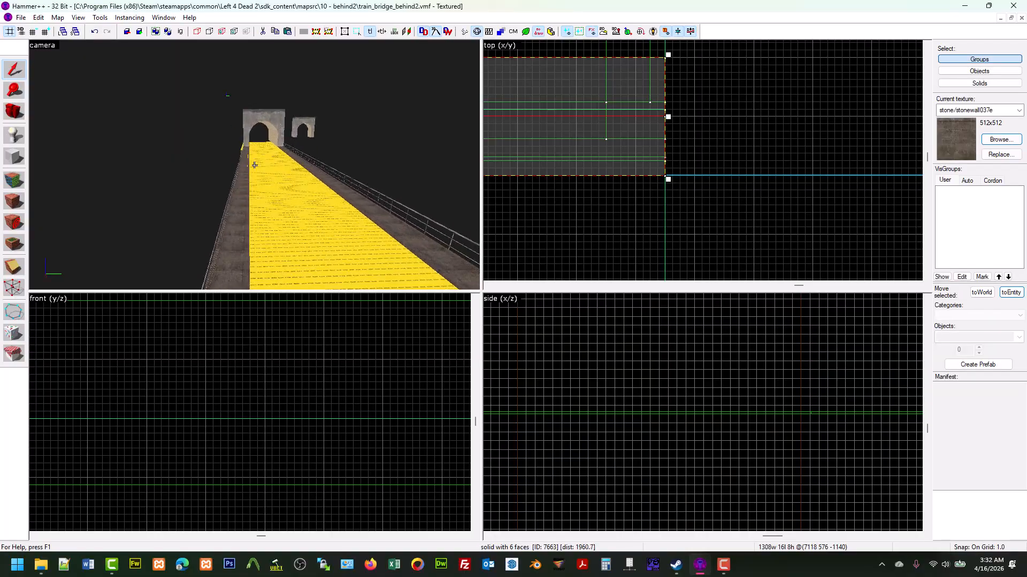
pyautogui.click(255, 166)
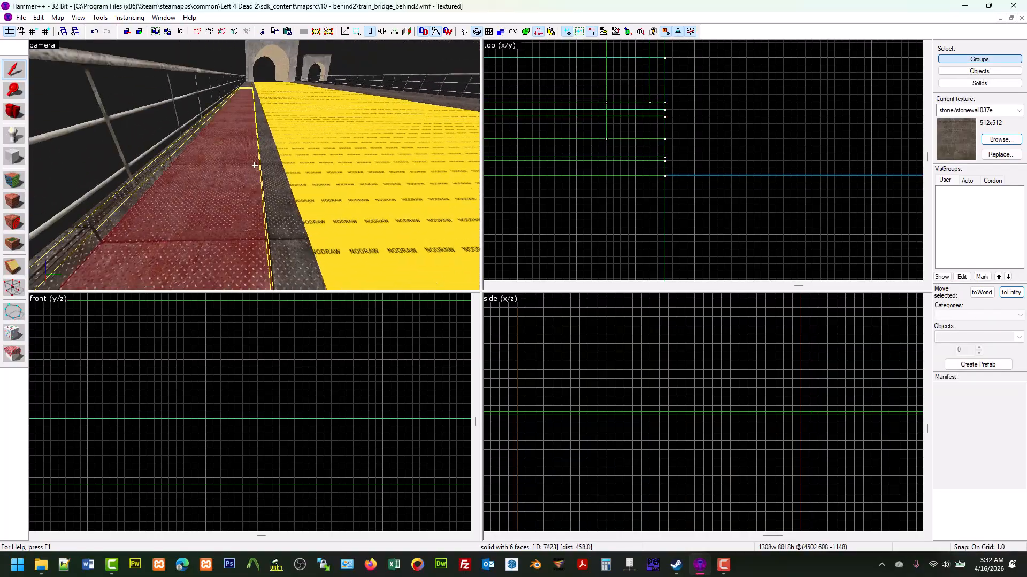
pyautogui.scroll(-6, 683, 182)
pyautogui.scroll(-1, 720, 196)
pyautogui.scroll(3, 657, 194)
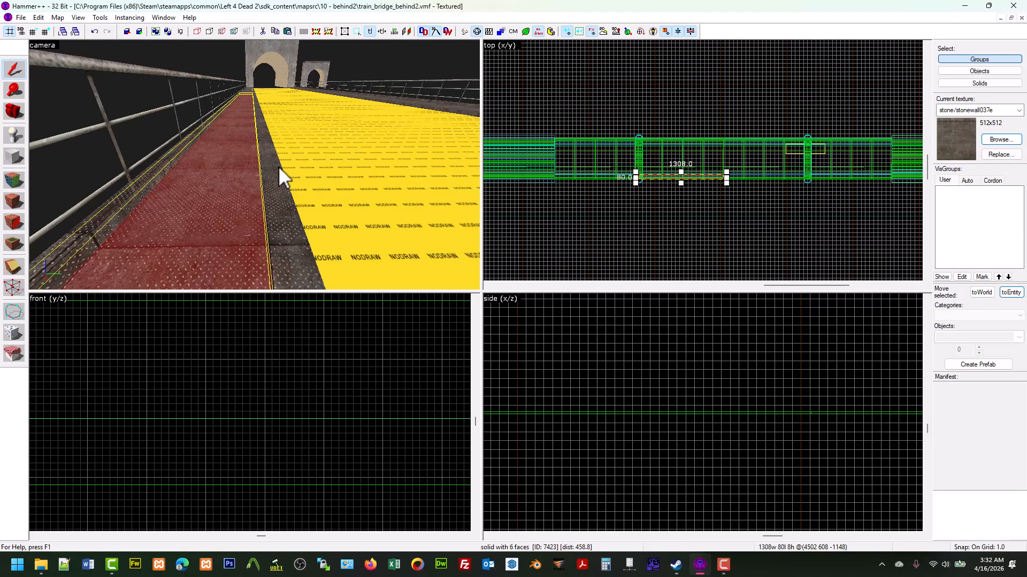
pyautogui.press('z')
pyautogui.click(254, 165)
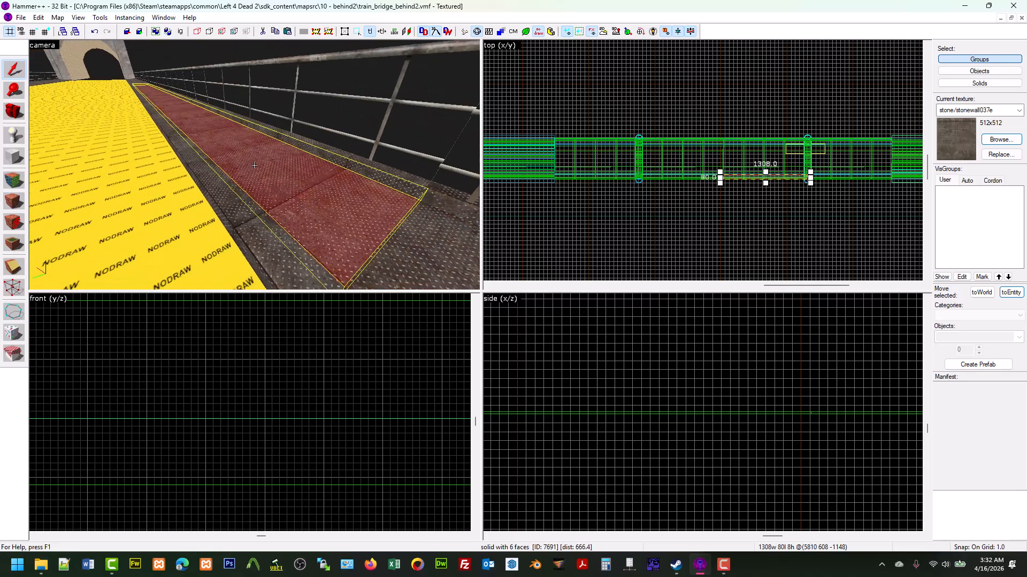
pyautogui.press('w')
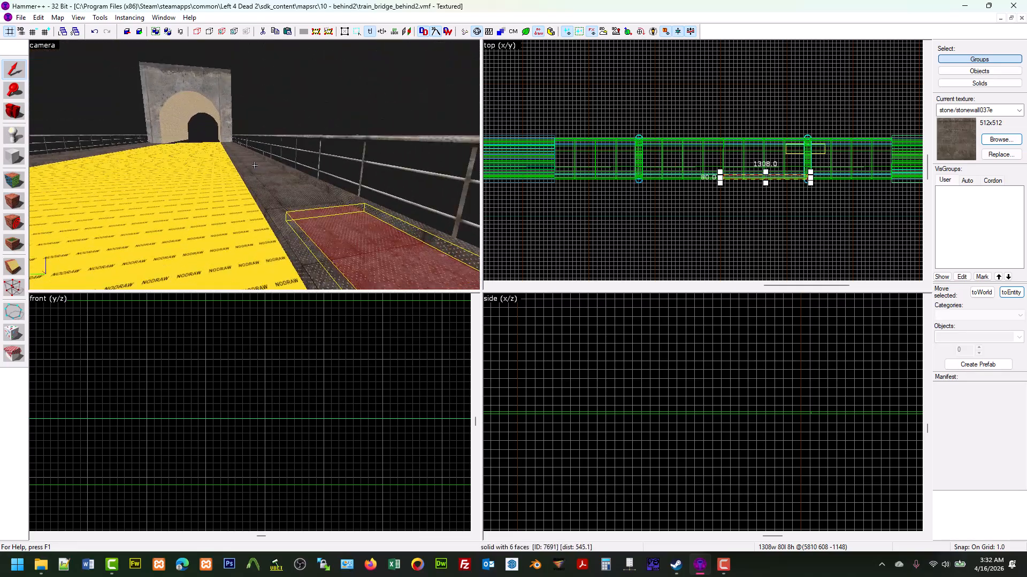
pyautogui.click(255, 166)
pyautogui.press('a')
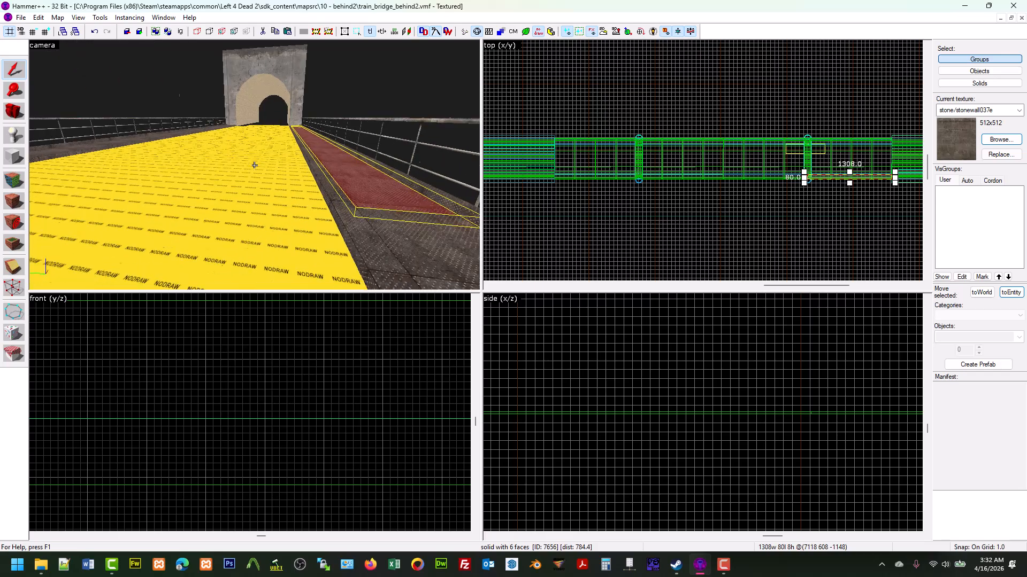
pyautogui.press('w')
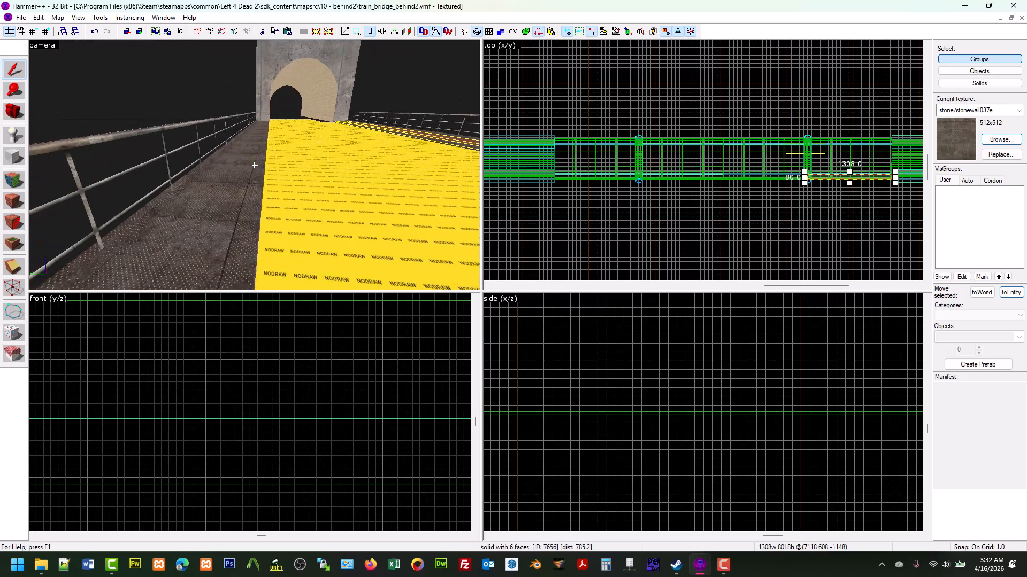
# Widen the walkway plate on the opposite side of the same bridge section to 80 units, extending its inner edge toward the track
pyautogui.click(255, 166)
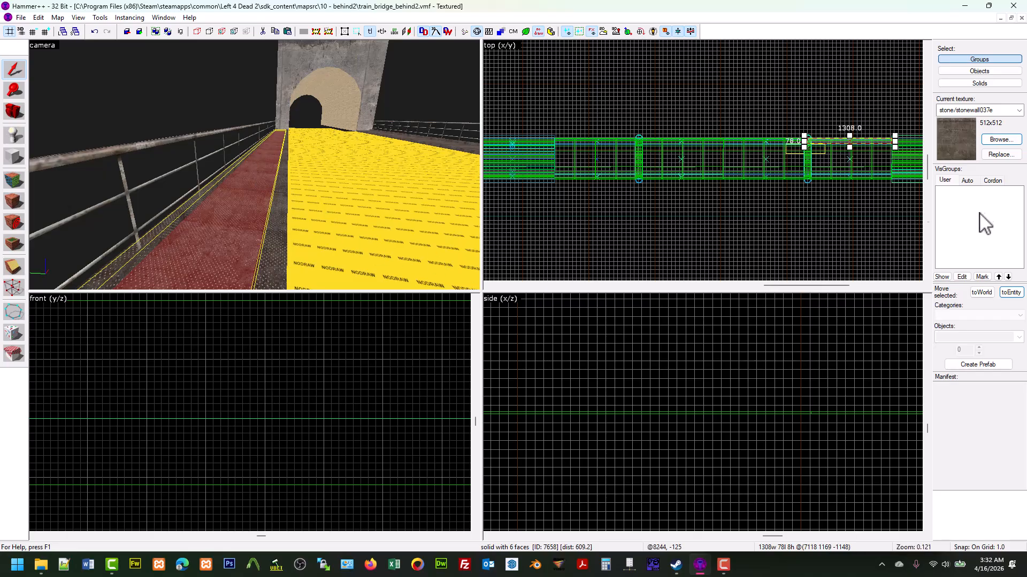
pyautogui.scroll(15, 904, 153)
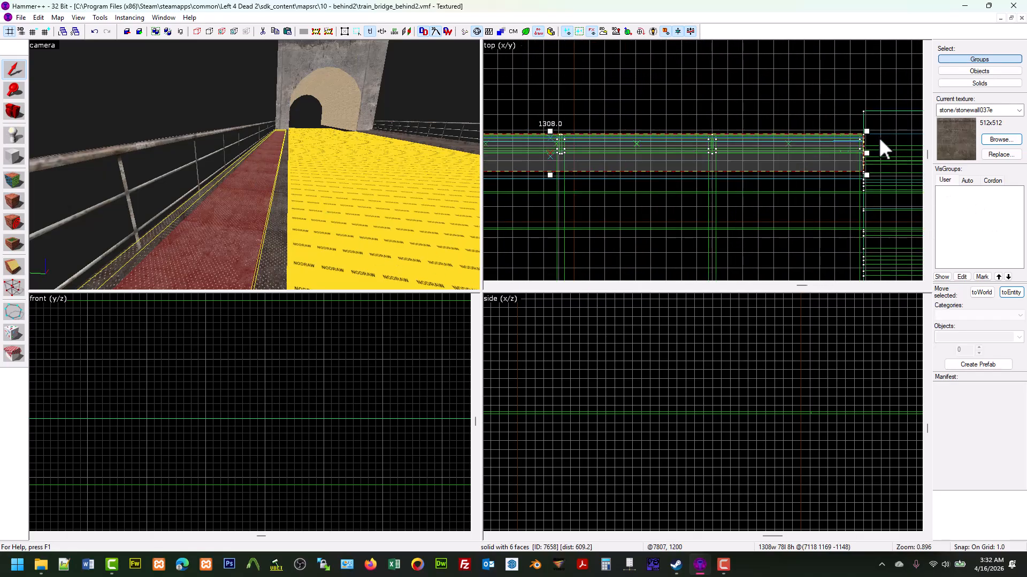
pyautogui.scroll(6, 847, 230)
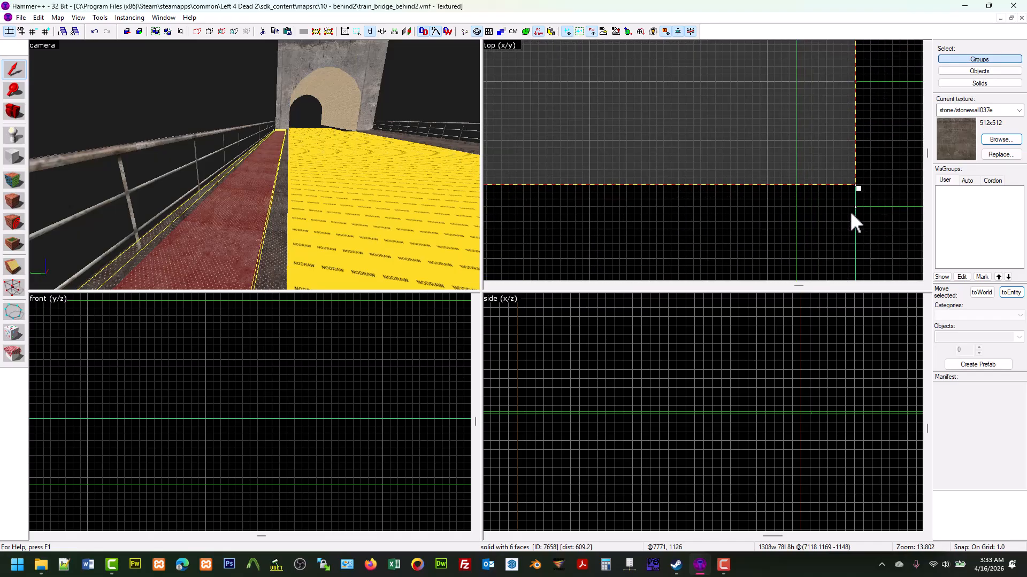
pyautogui.scroll(-4, 836, 228)
pyautogui.scroll(8, 847, 81)
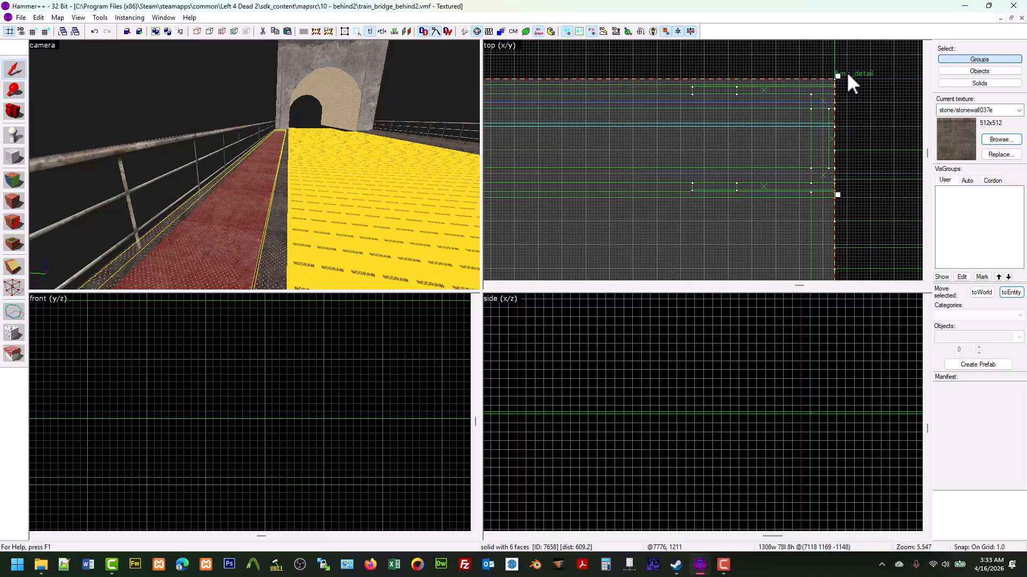
pyautogui.scroll(-7, 833, 90)
pyautogui.scroll(5, 831, 96)
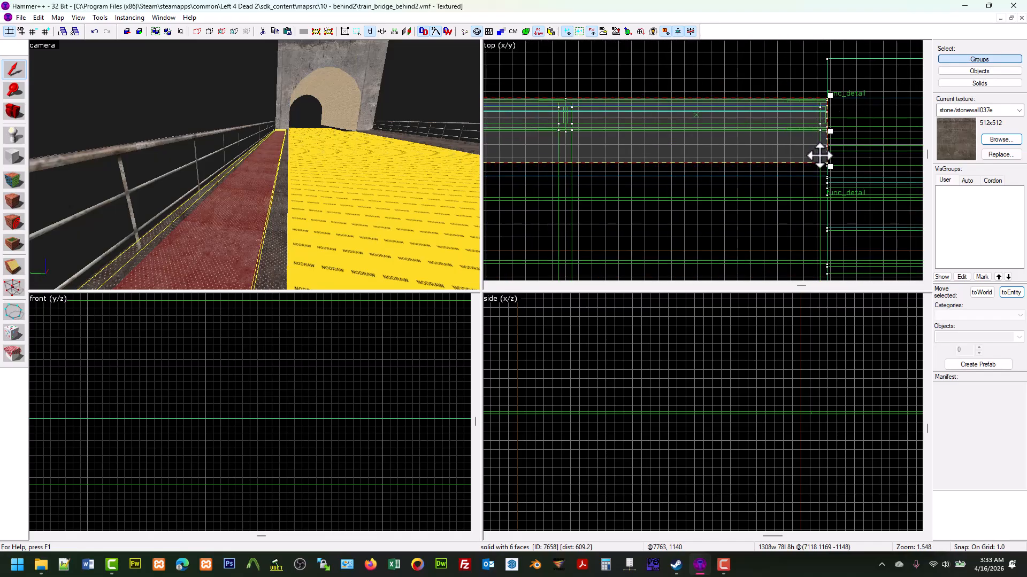
pyautogui.scroll(3, 835, 149)
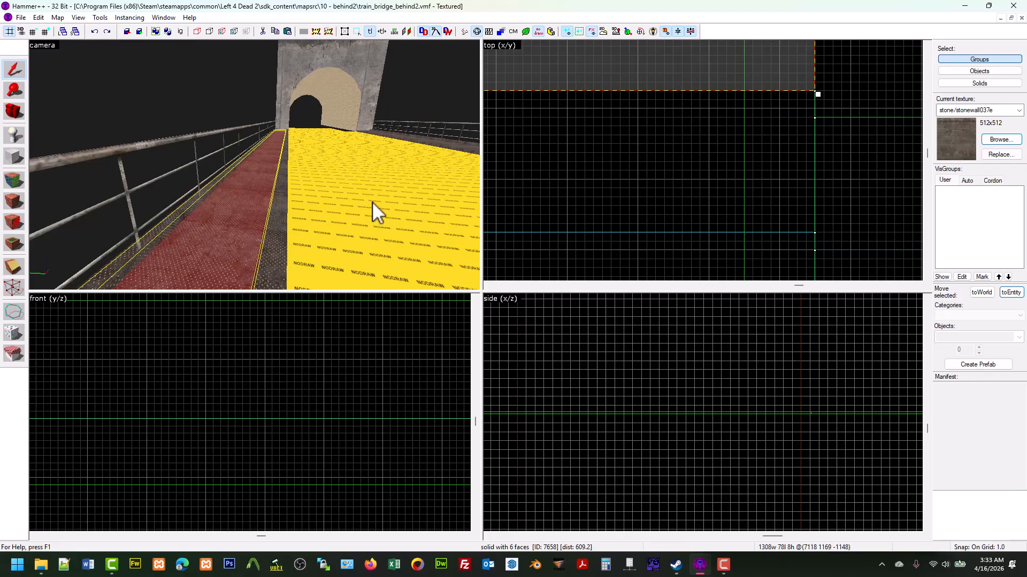
pyautogui.press('z')
pyautogui.press('w')
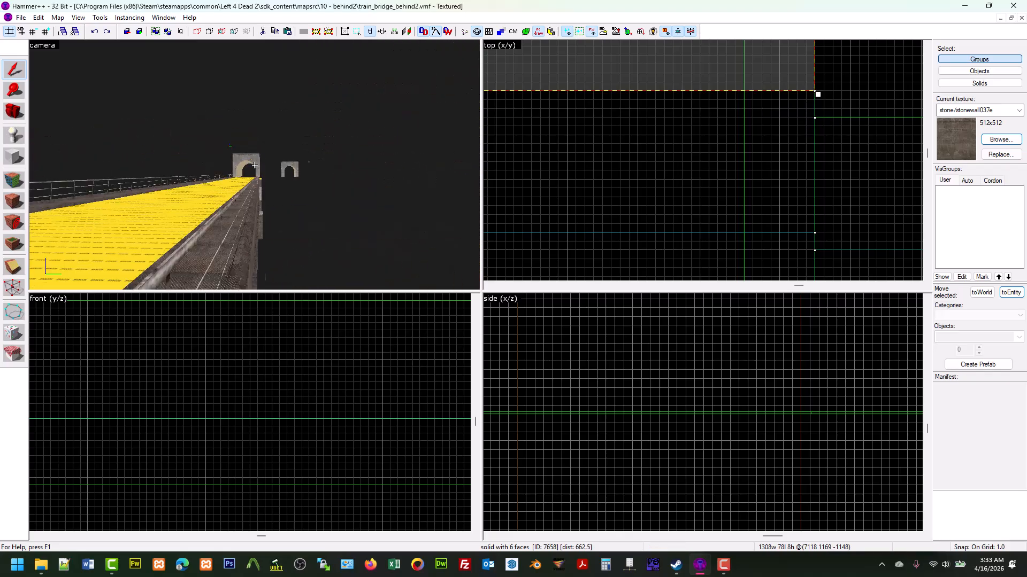
pyautogui.press('w')
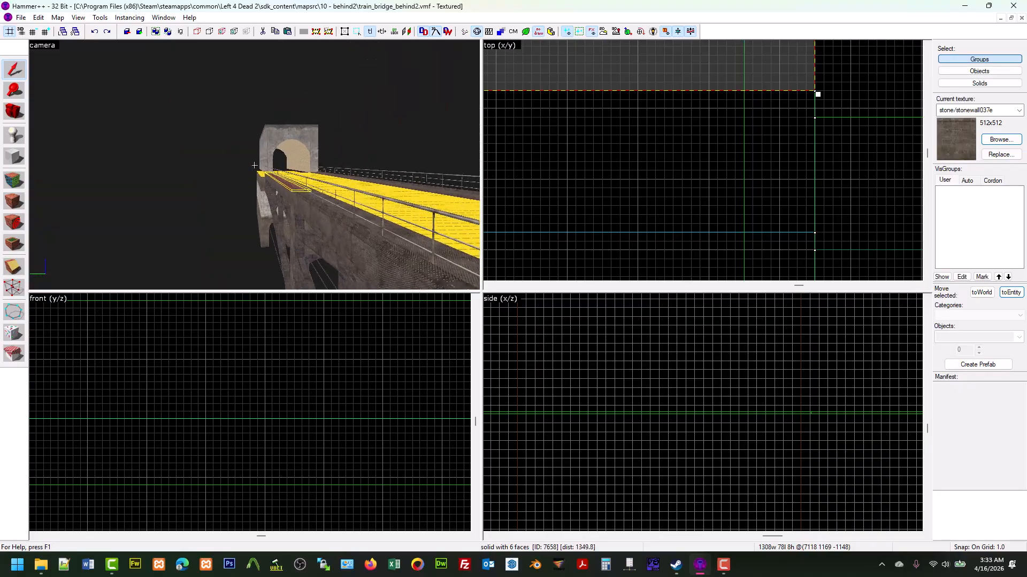
pyautogui.press('w')
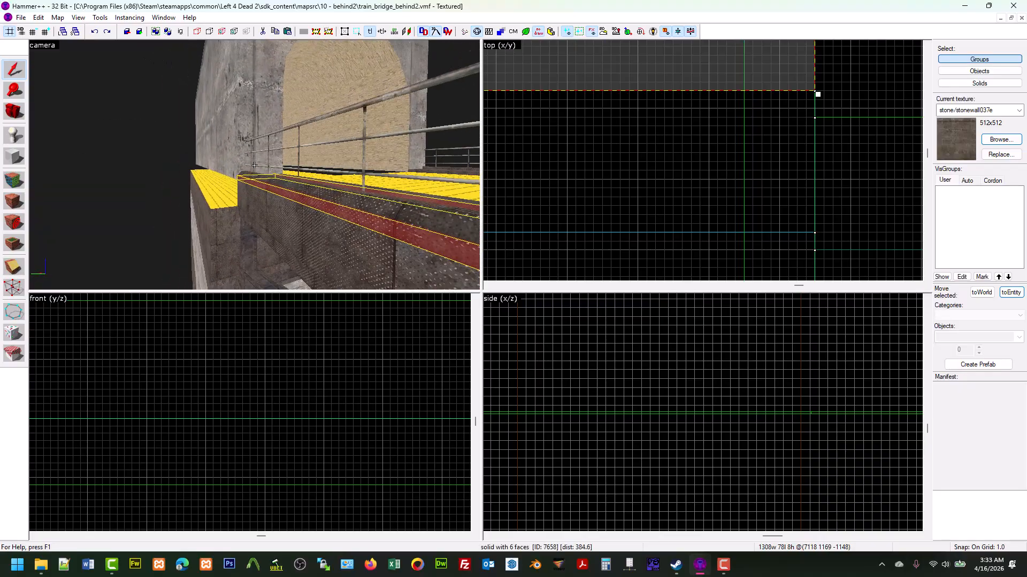
pyautogui.press('w')
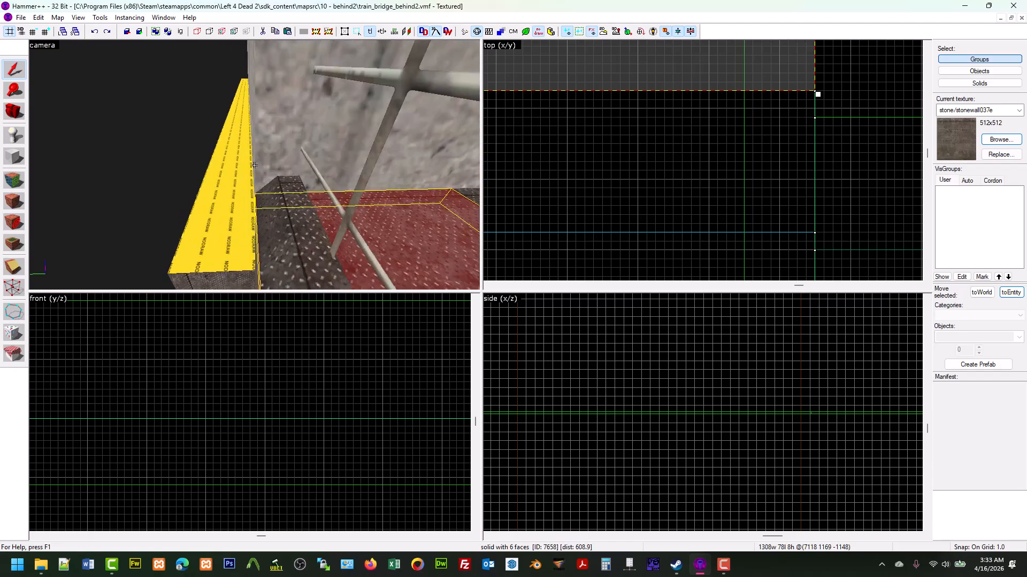
pyautogui.press('w')
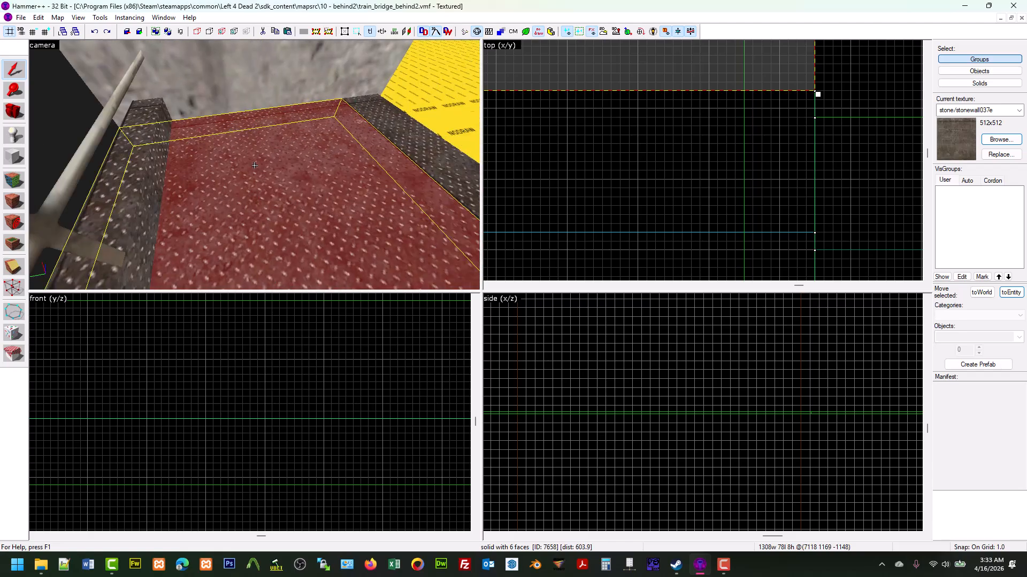
pyautogui.press('w')
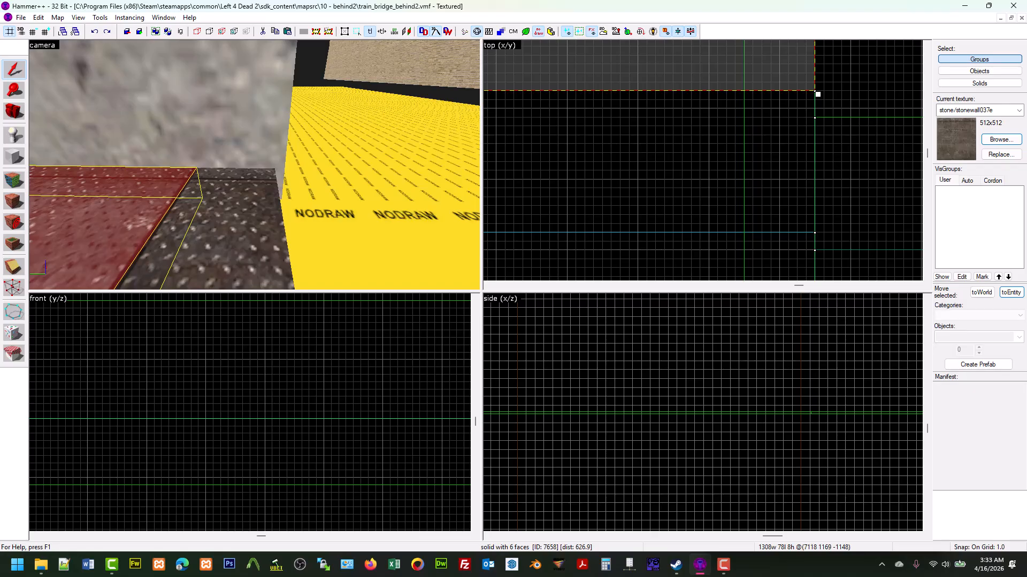
pyautogui.scroll(-6, 804, 116)
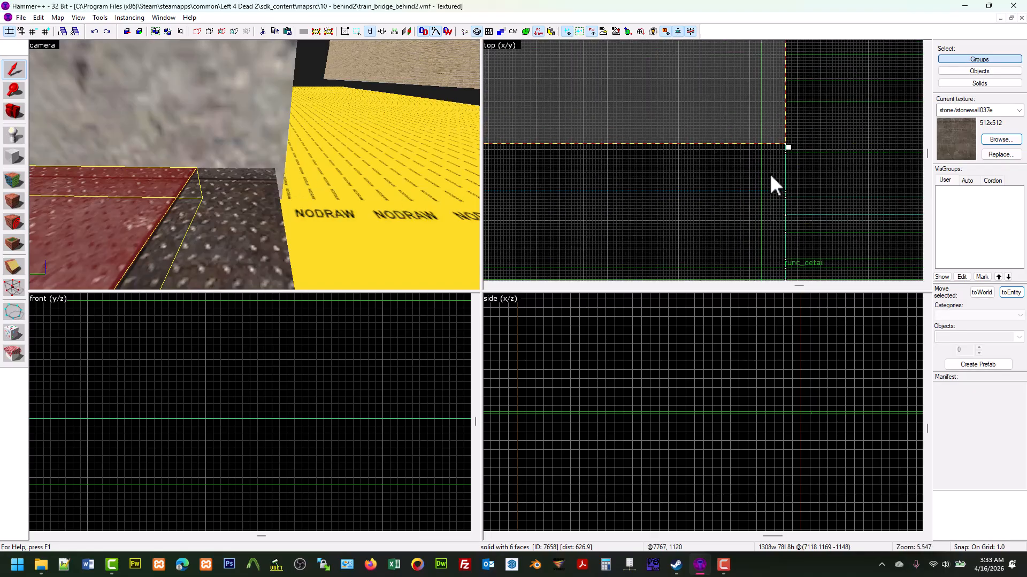
pyautogui.scroll(7, 764, 107)
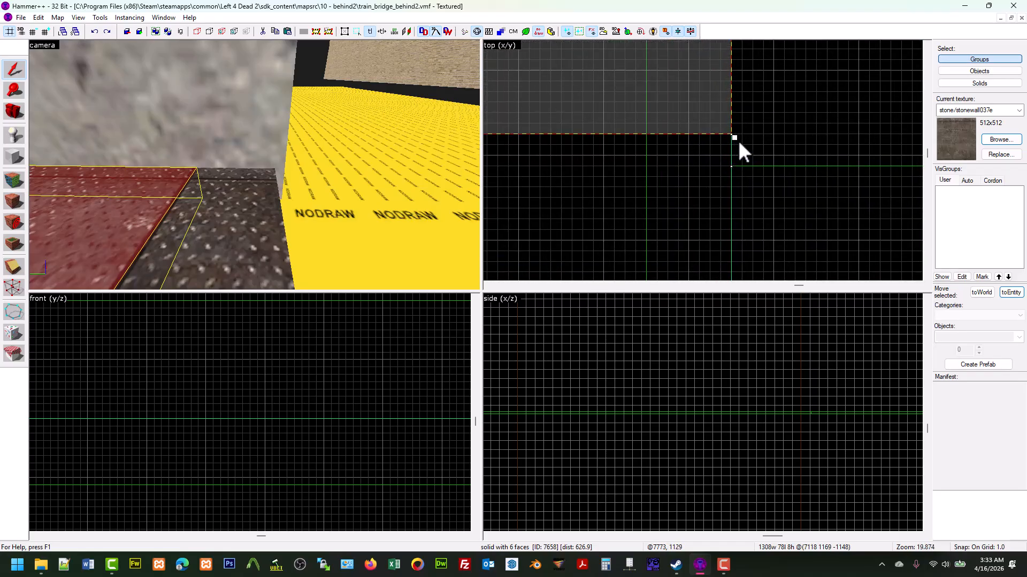
pyautogui.moveTo(733, 138); pyautogui.dragTo(733, 158)
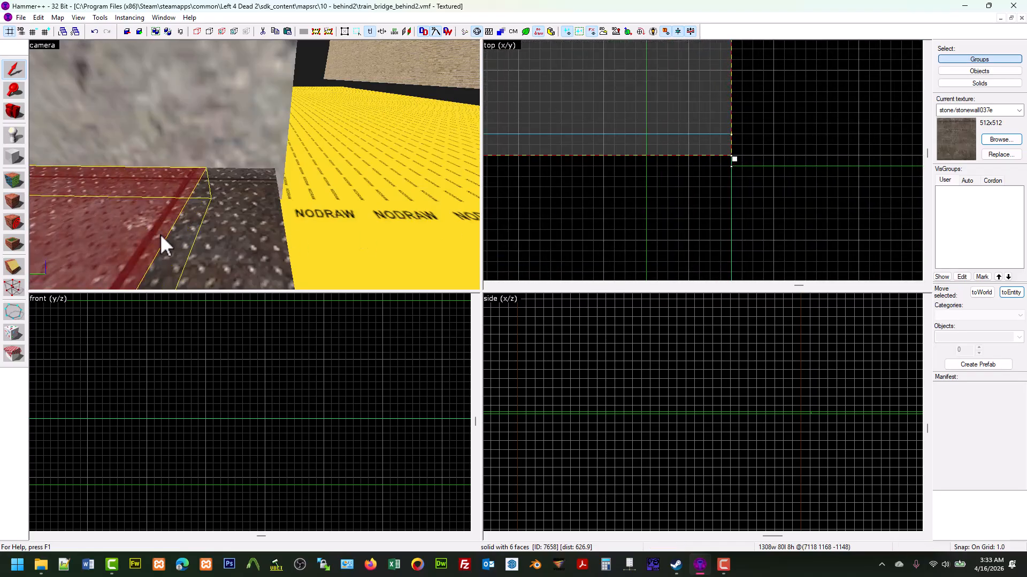
# Widen the inner edge strip beside the walkway in the adjoining bridge section to 16 units, matching the strip in the end section
pyautogui.click(219, 210)
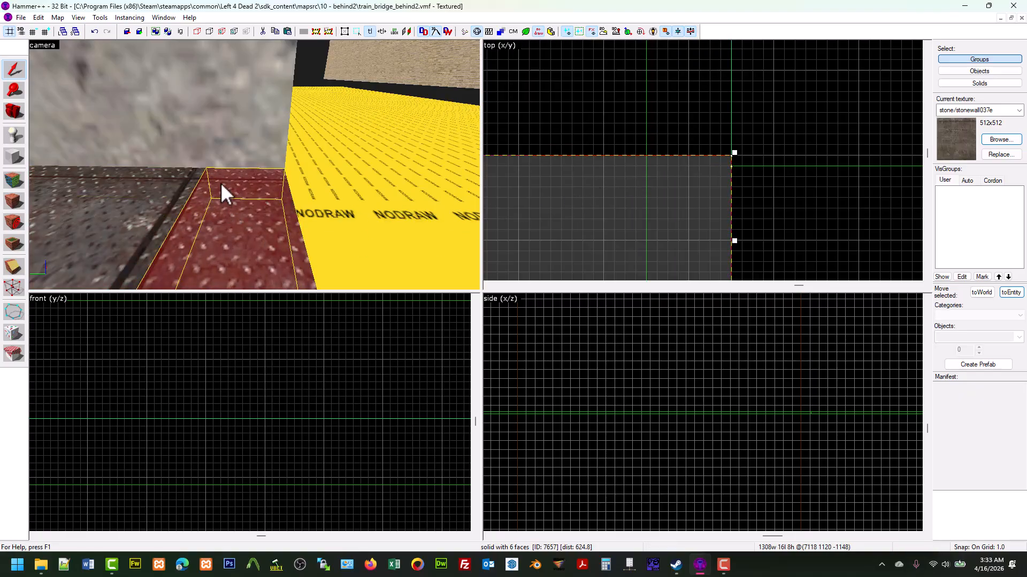
pyautogui.press('z')
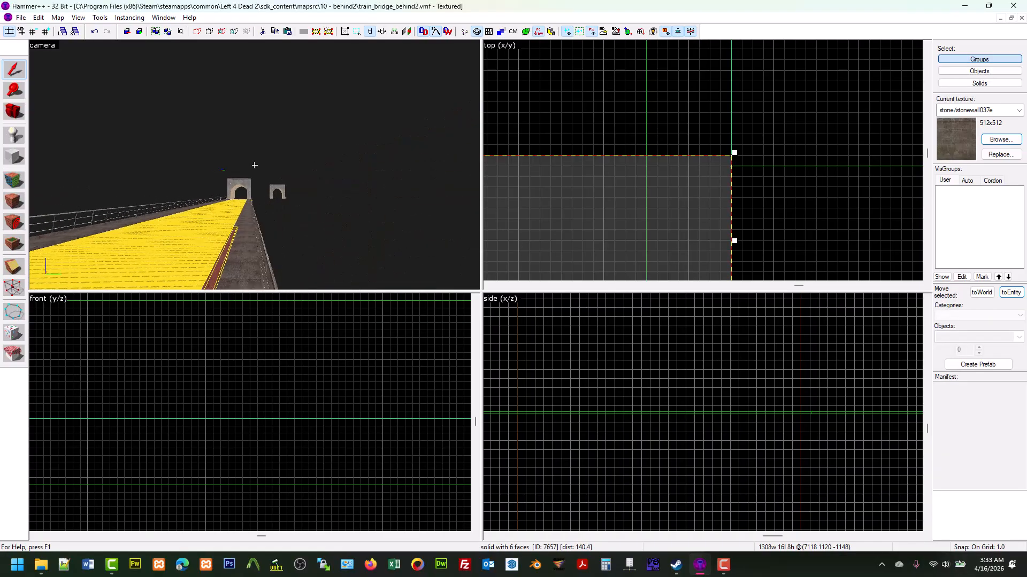
pyautogui.press('w')
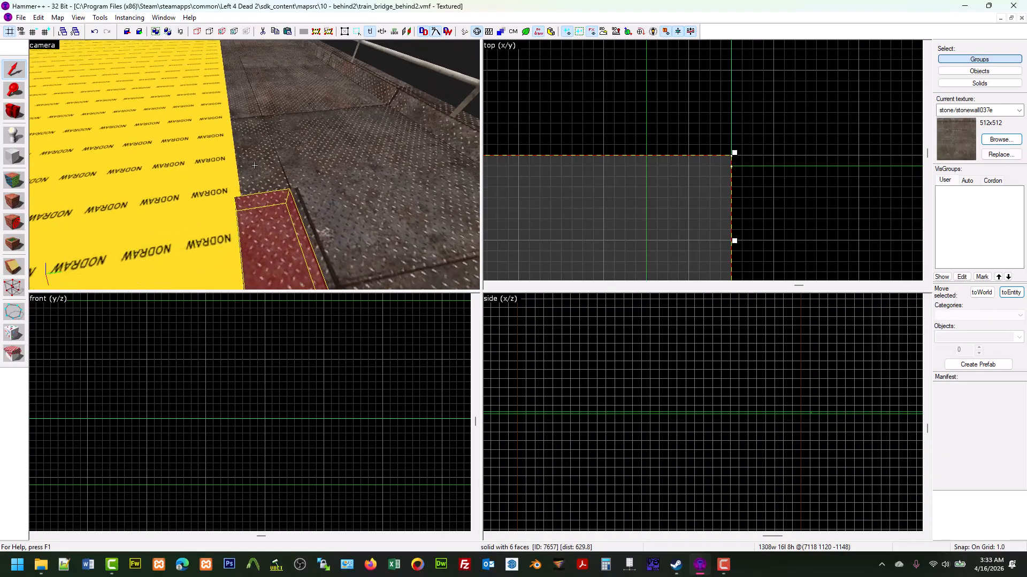
pyautogui.press('z')
pyautogui.click(255, 164)
pyautogui.scroll(-20, 603, 134)
pyautogui.scroll(18, 629, 149)
pyautogui.scroll(2, 654, 115)
pyautogui.moveTo(630, 100); pyautogui.dragTo(631, 118)
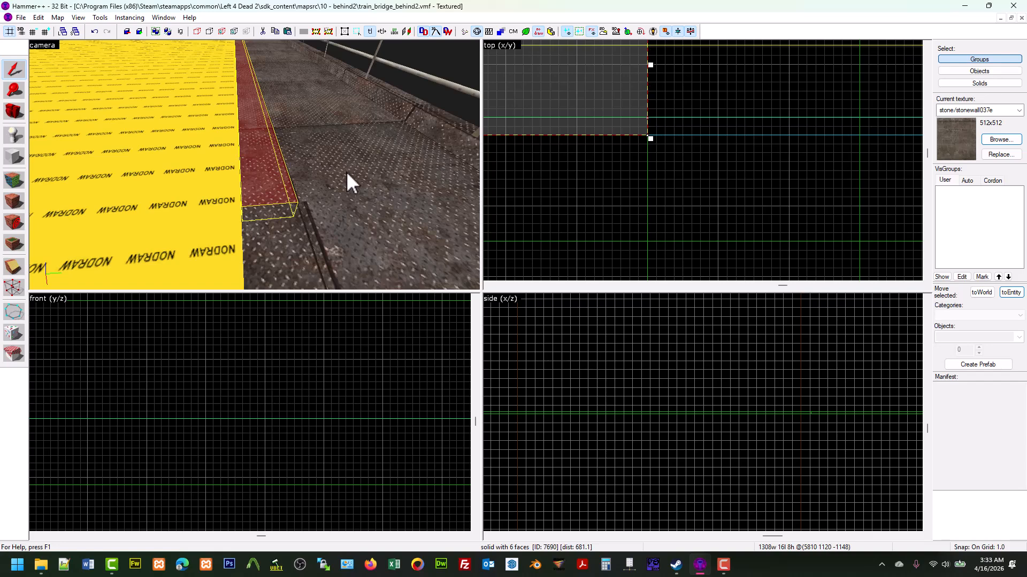
# Compare the inner edge strips and walkway plates on both sides of the section joint for matching widths and aligned edges
pyautogui.click(277, 222)
pyautogui.scroll(-3, 633, 177)
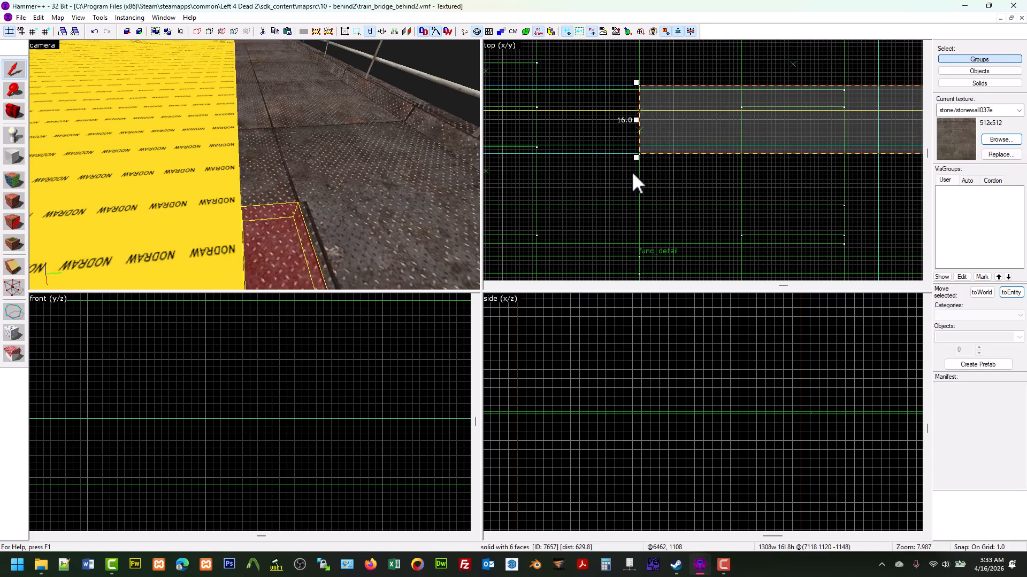
pyautogui.scroll(3, 642, 87)
pyautogui.click(282, 186)
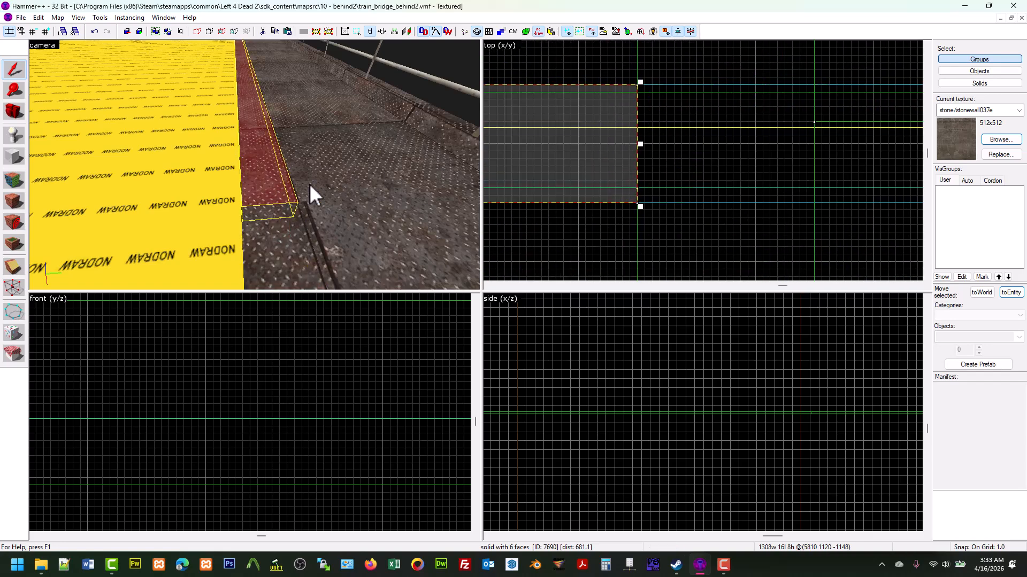
pyautogui.click(338, 162)
pyautogui.scroll(-15, 633, 155)
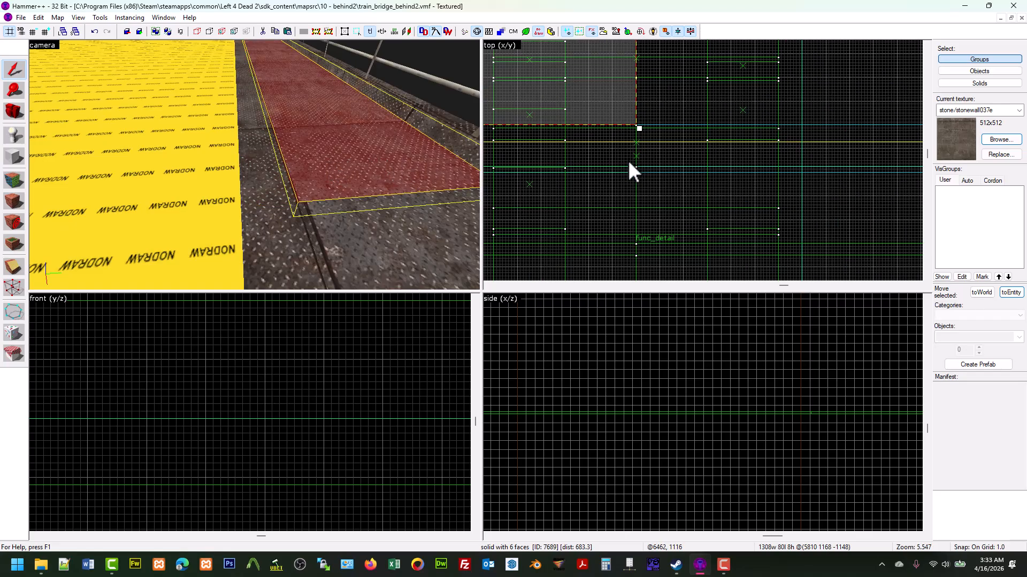
pyautogui.scroll(6, 709, 111)
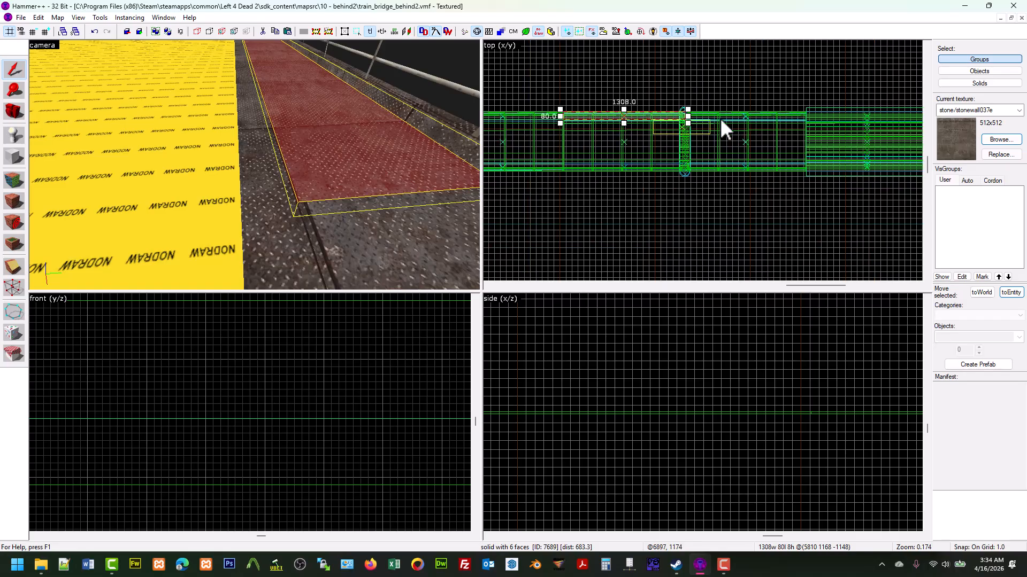
pyautogui.scroll(3, 683, 101)
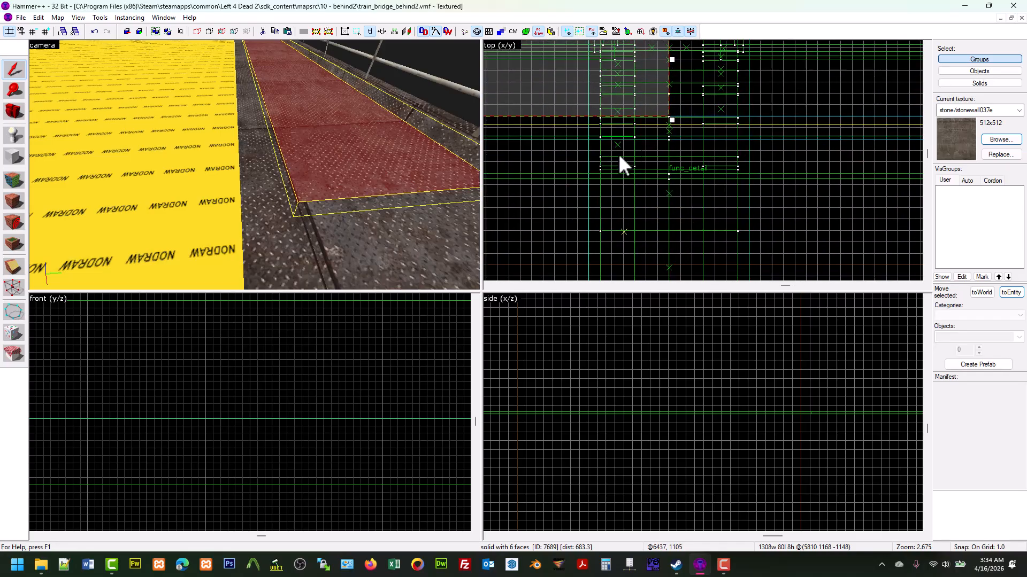
pyautogui.click(376, 235)
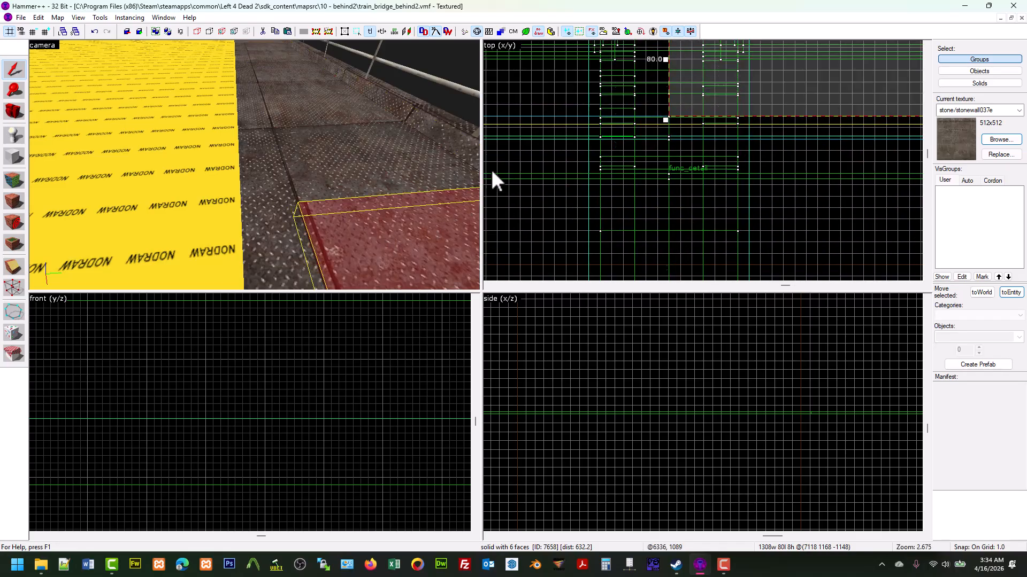
pyautogui.click(337, 175)
# Check the walkway plate and inner edge strip of the next bridge section along this side for width and alignment
pyautogui.press('z')
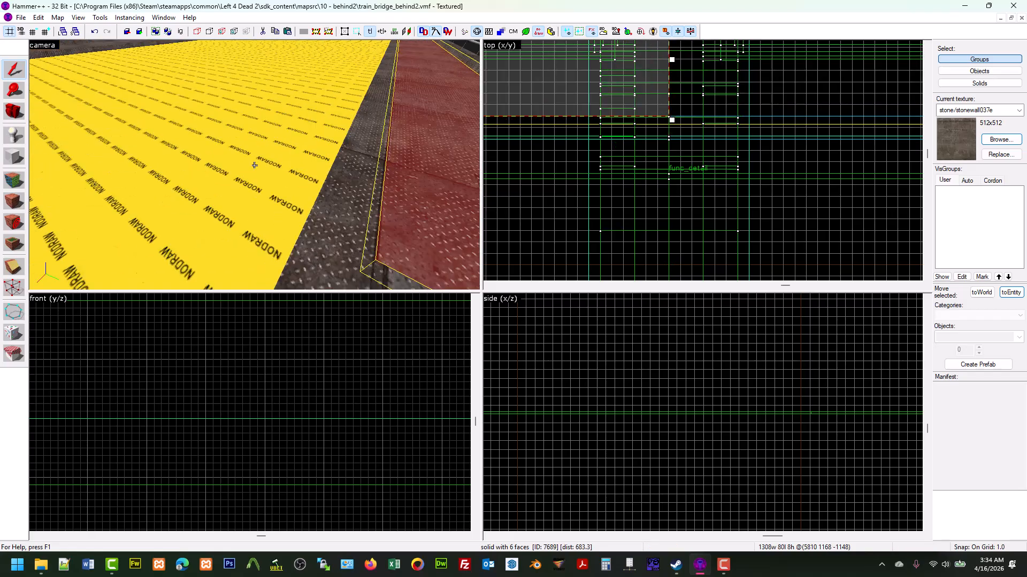
pyautogui.press('w')
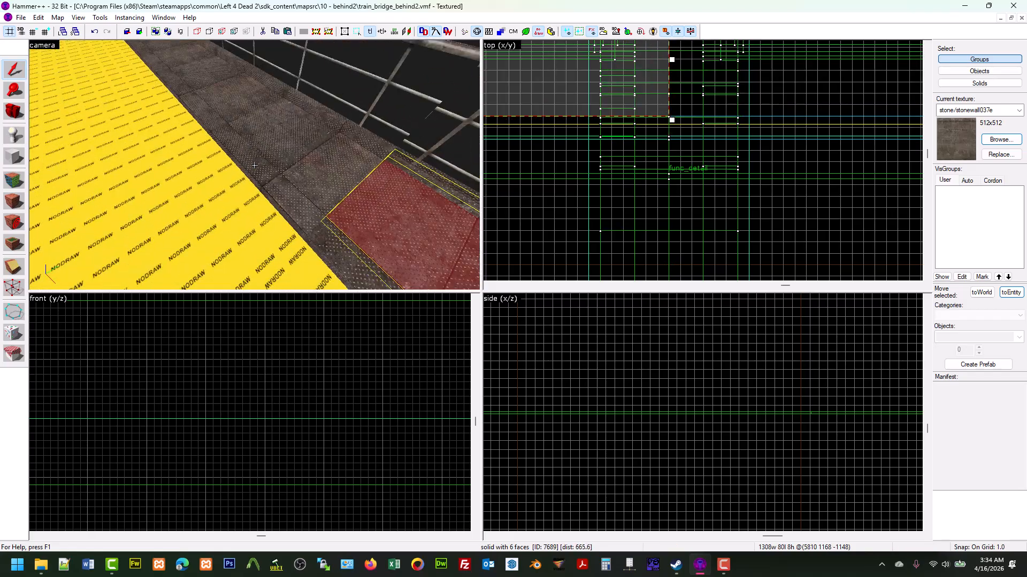
pyautogui.press('z')
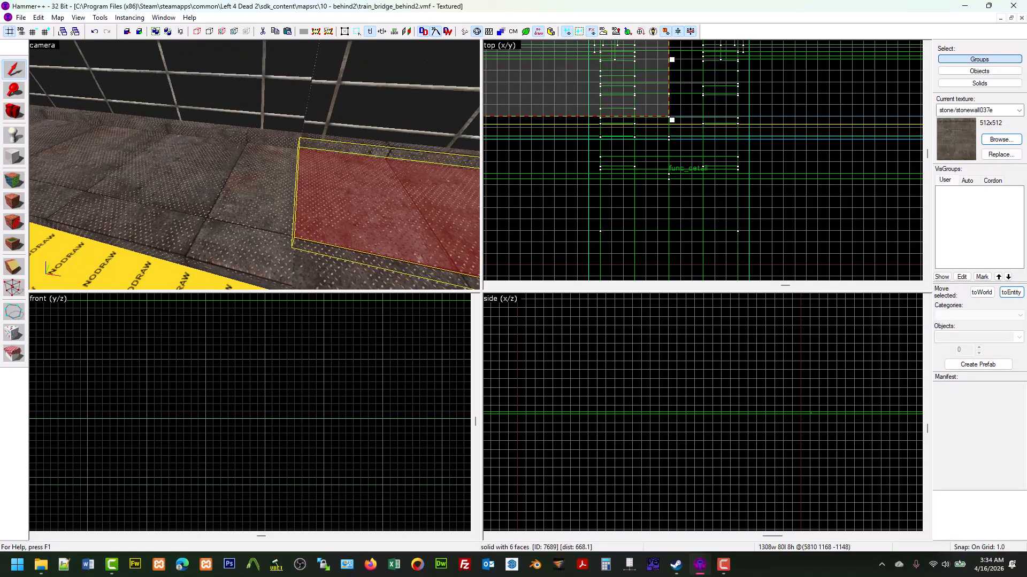
pyautogui.click(259, 166)
pyautogui.scroll(-20, 653, 165)
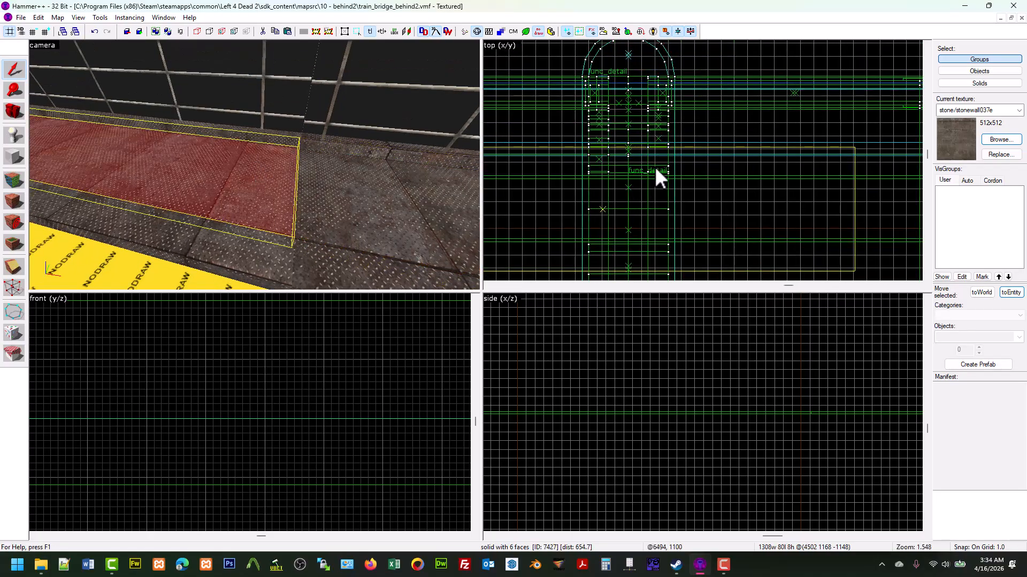
pyautogui.scroll(15, 573, 192)
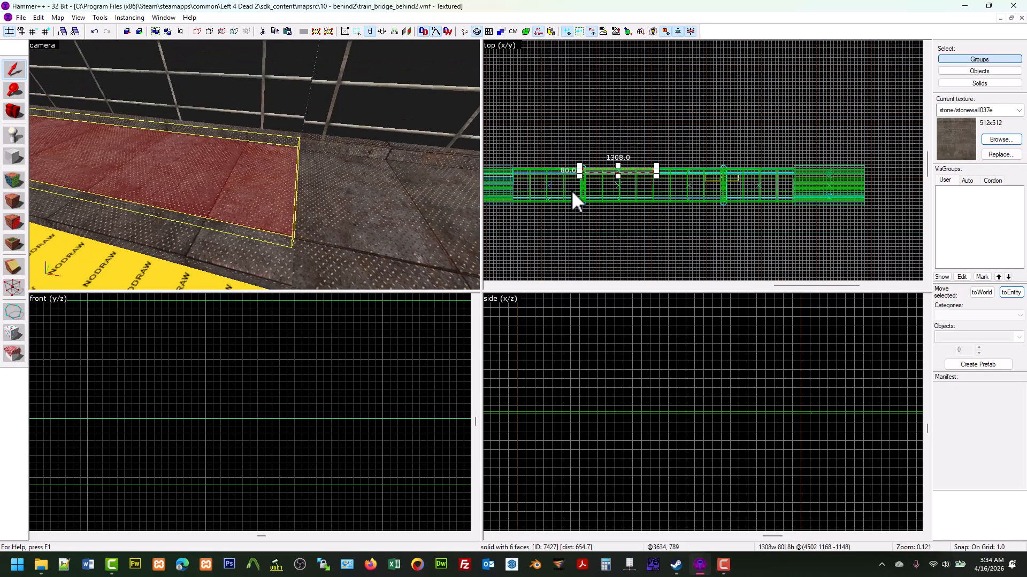
pyautogui.scroll(10, 604, 167)
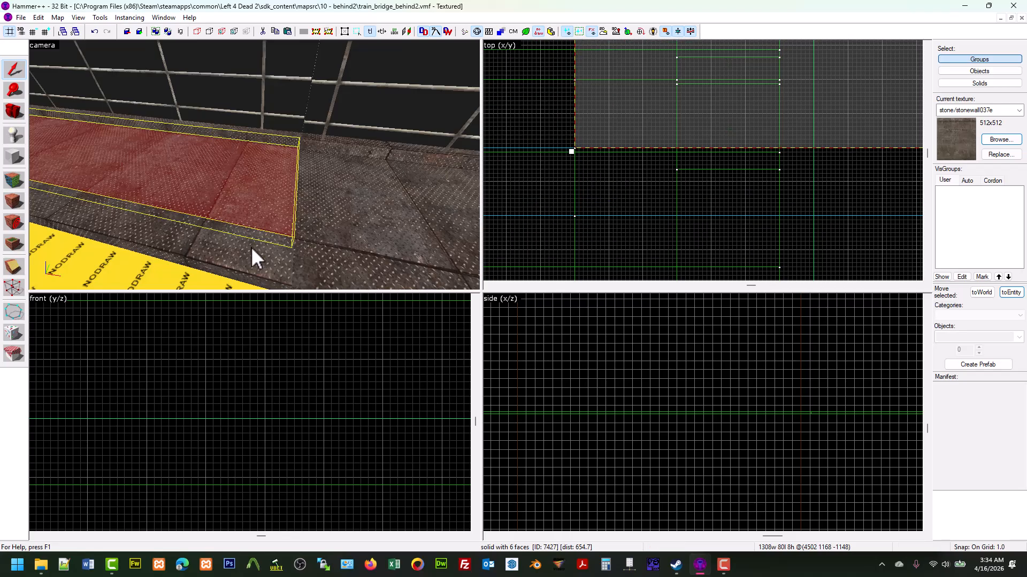
pyautogui.click(251, 248)
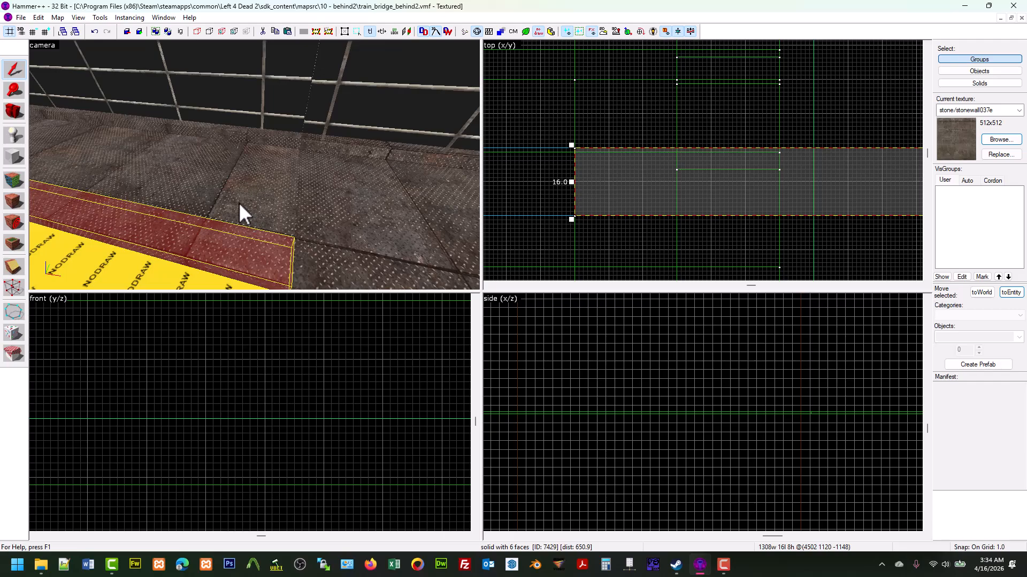
# Compare the inner edge strips that meet at the following section joint for equal width and alignment
pyautogui.press('z')
pyautogui.press('w')
pyautogui.press('w')
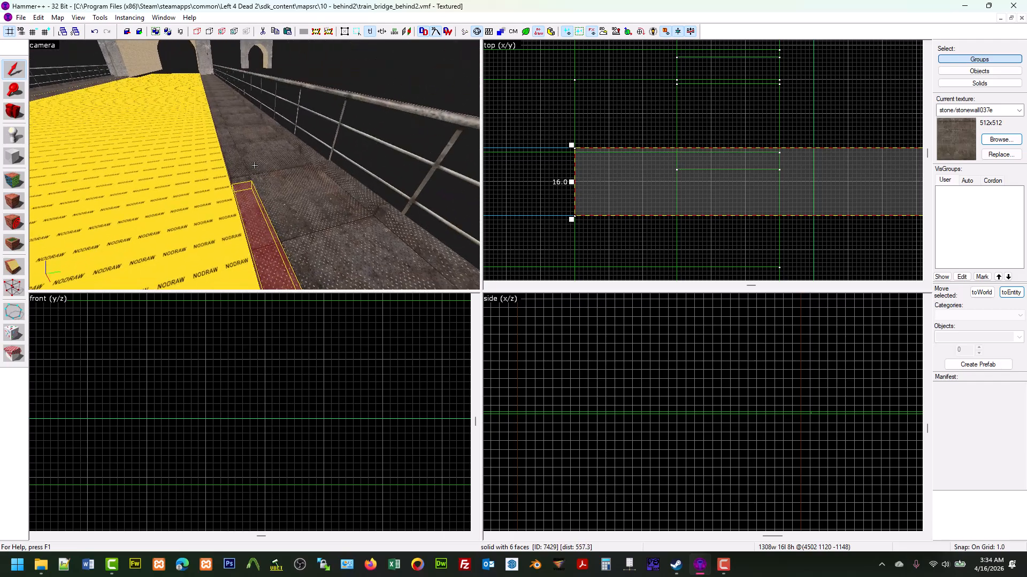
pyautogui.click(255, 166)
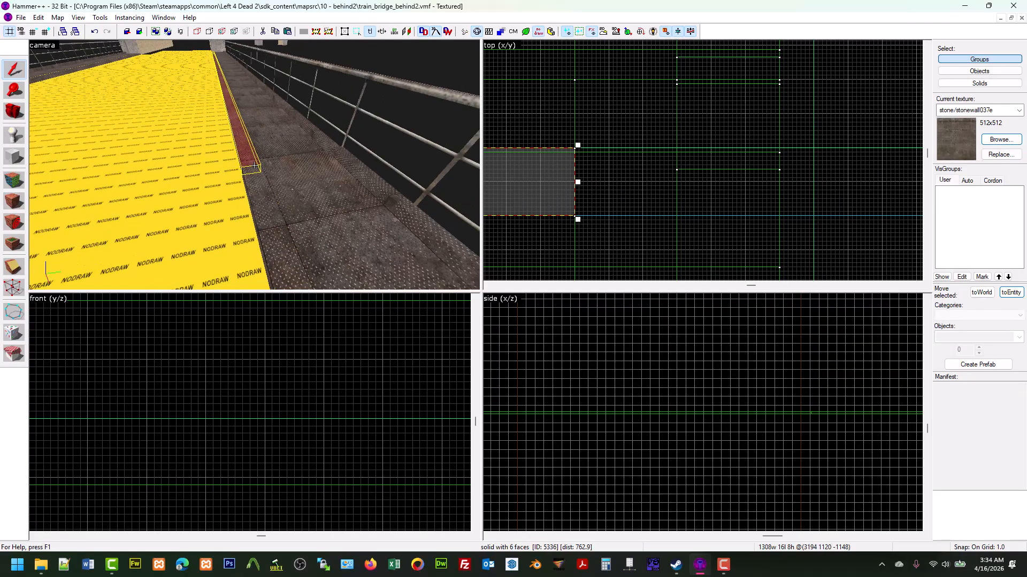
pyautogui.click(255, 166)
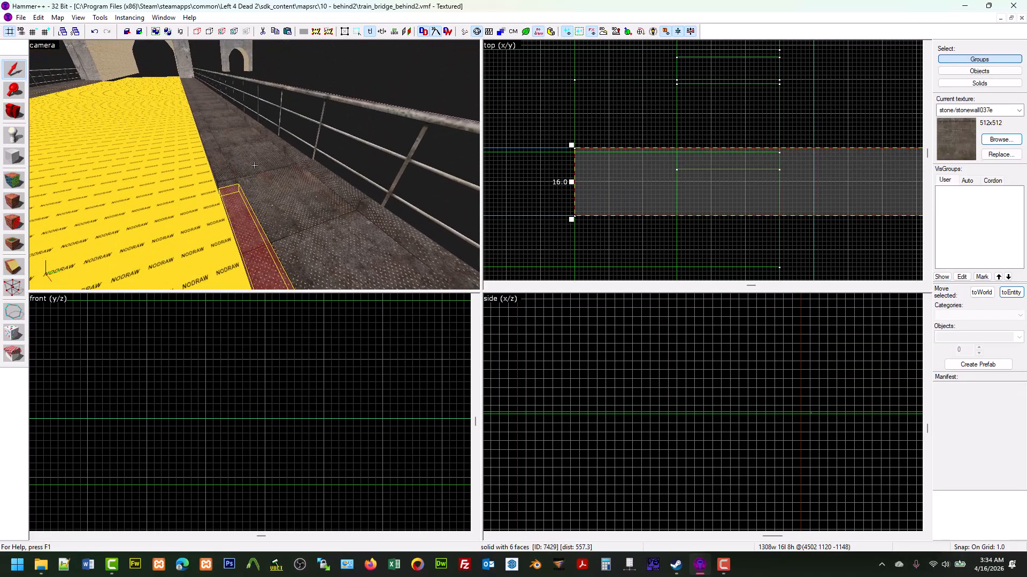
# Select the walkway plates on both sides of the section joint and bring up their top faces for texture alignment
pyautogui.click(255, 166)
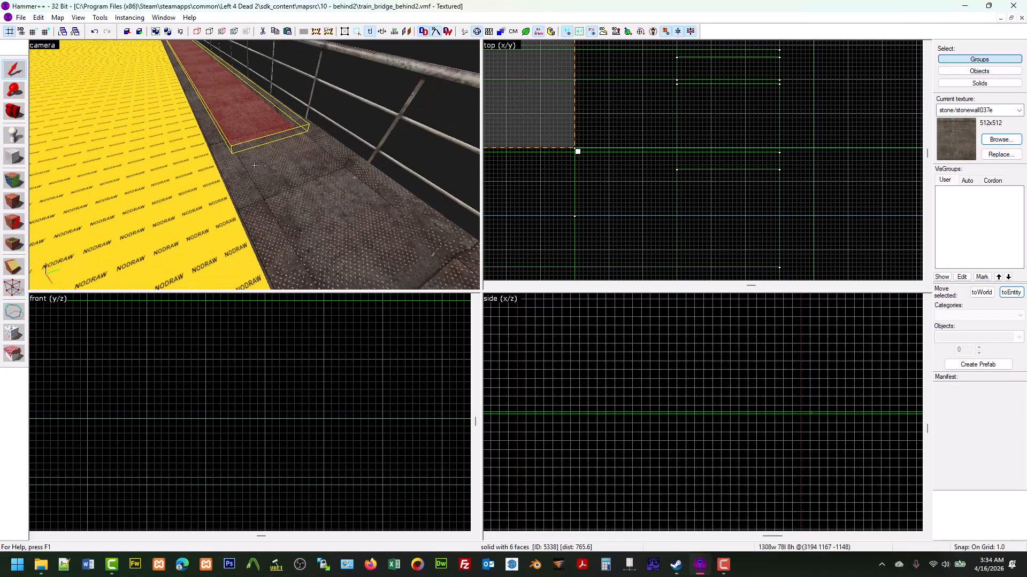
pyautogui.click(12, 184)
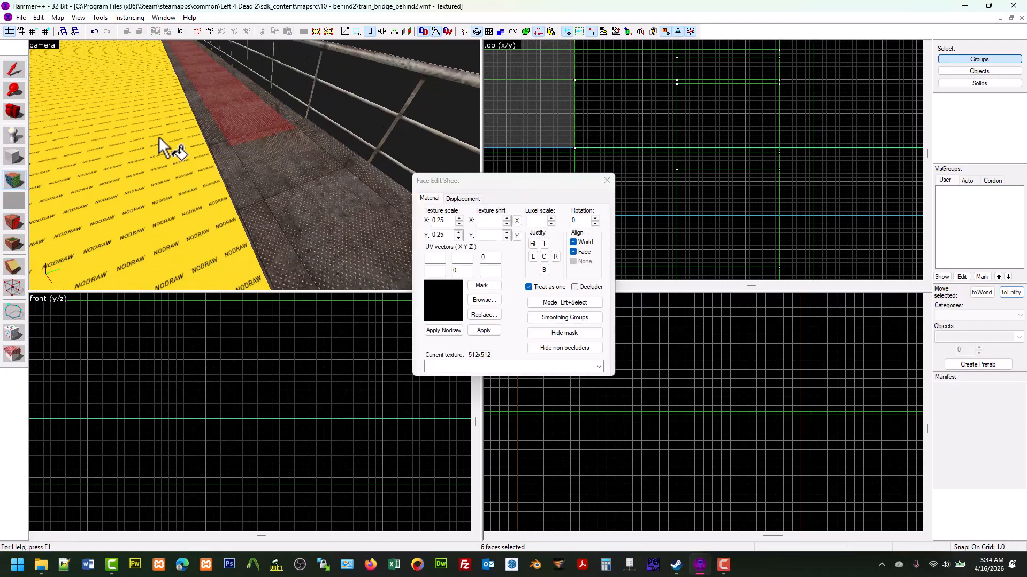
pyautogui.click(261, 150)
pyautogui.press('z')
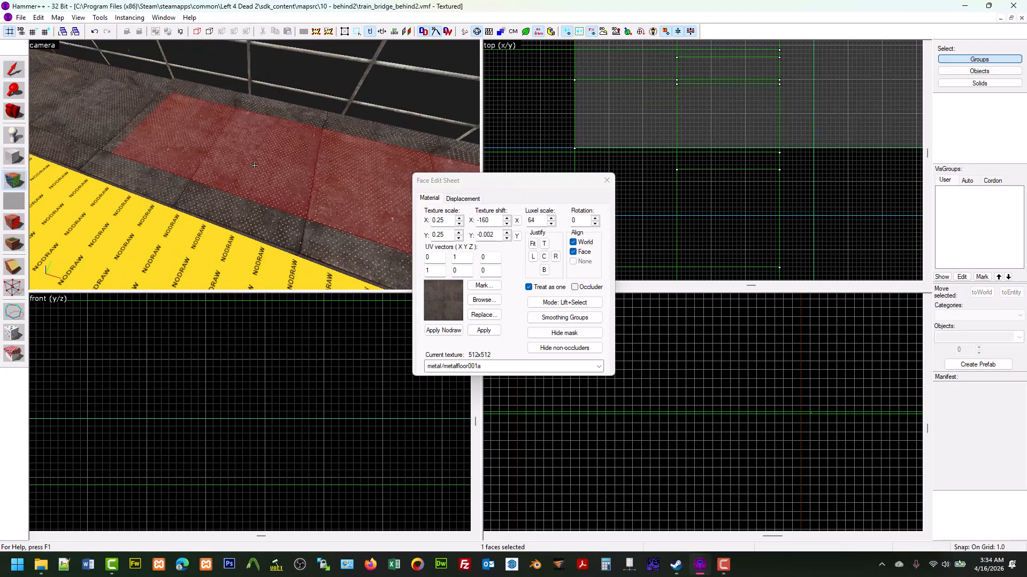
# Check the walkway plates along both sides of the bridge for gaps and floor texture alignment, picking the next plate's top face
pyautogui.press('w')
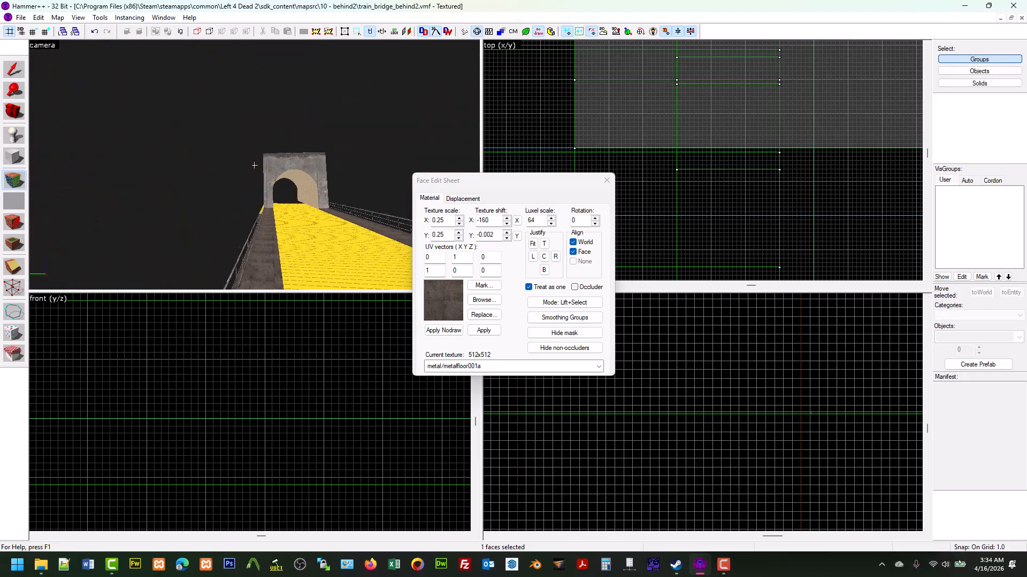
pyautogui.press('w')
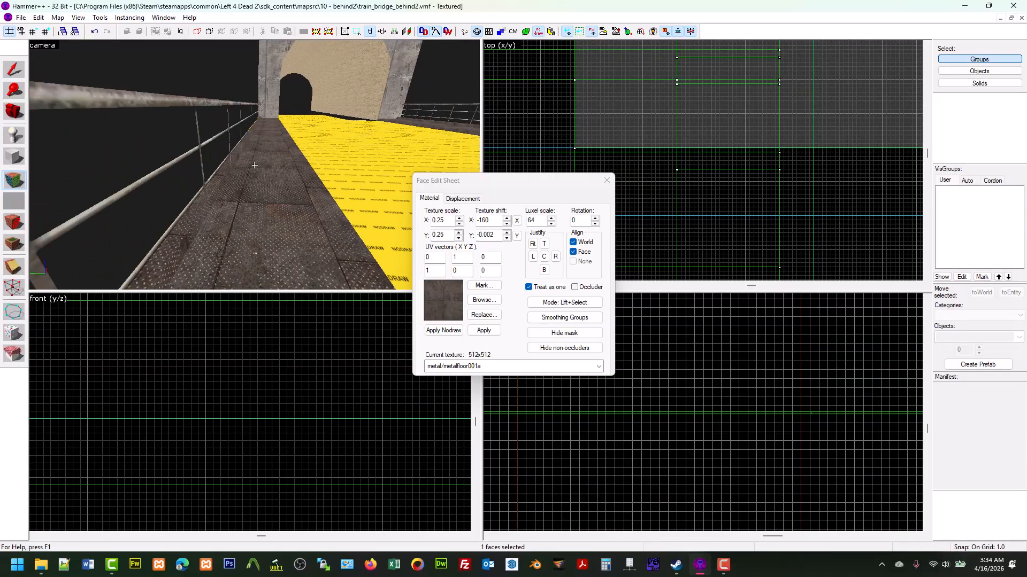
pyautogui.press('s')
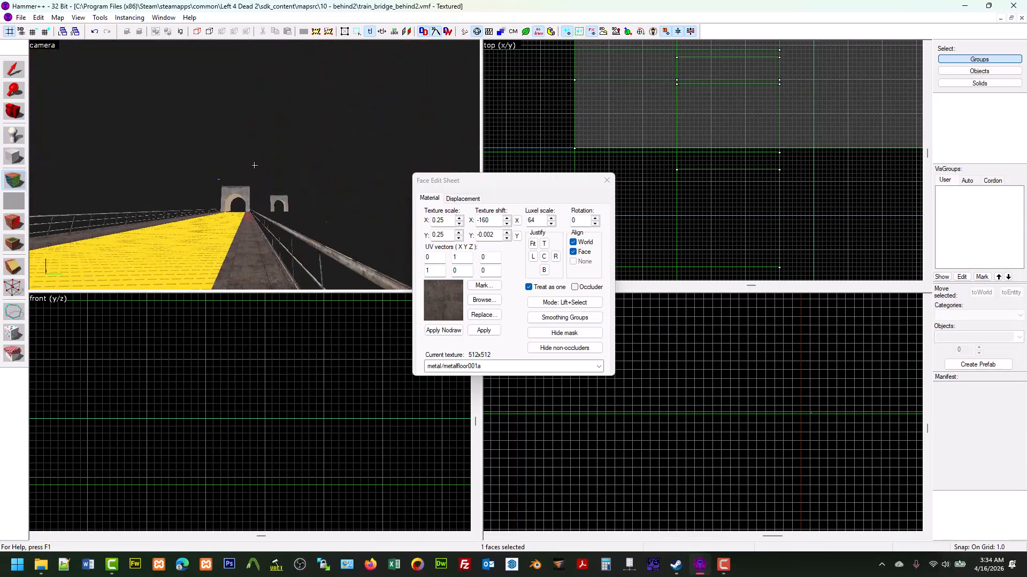
pyautogui.press('w')
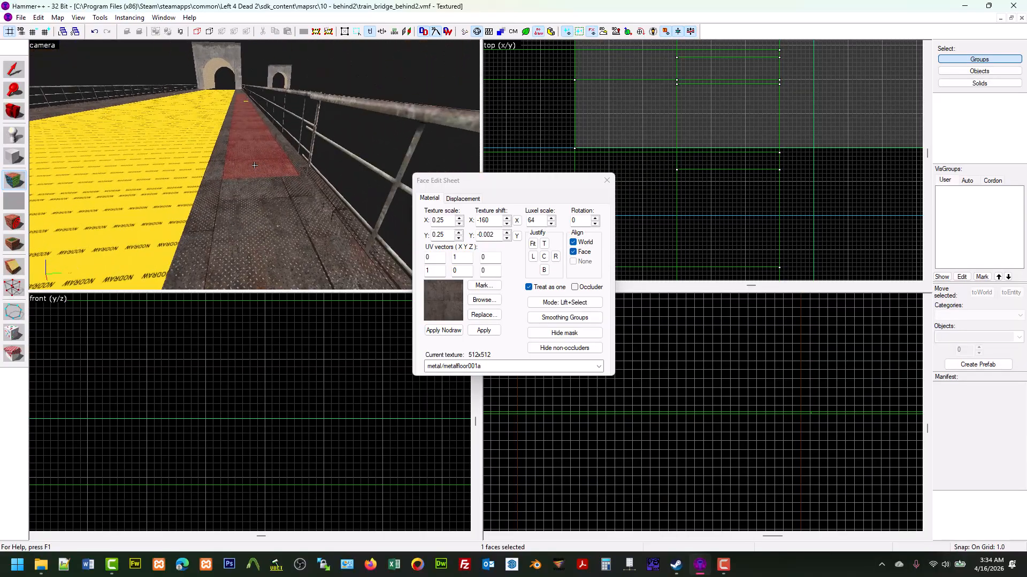
pyautogui.press('w')
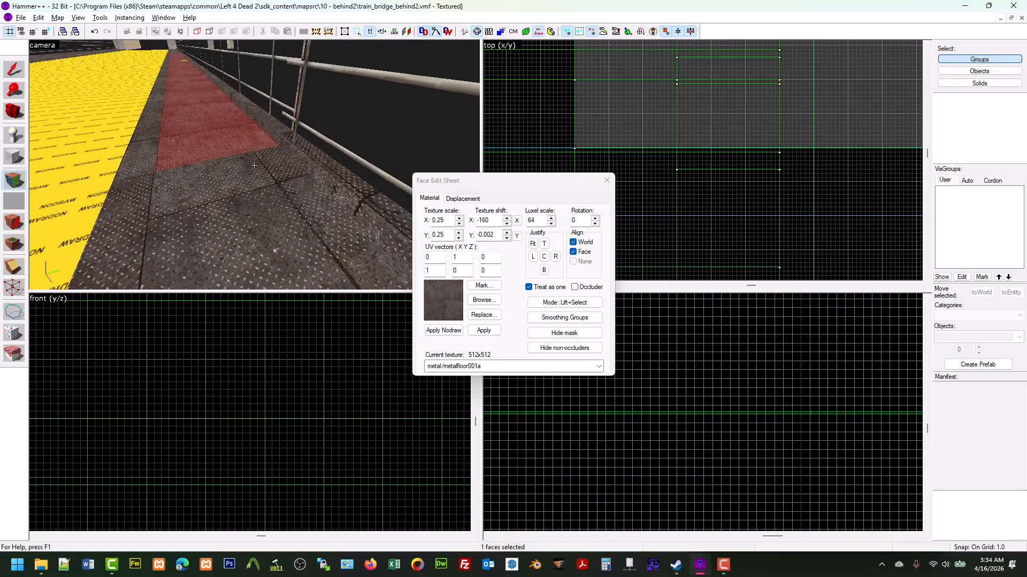
pyautogui.click(254, 166)
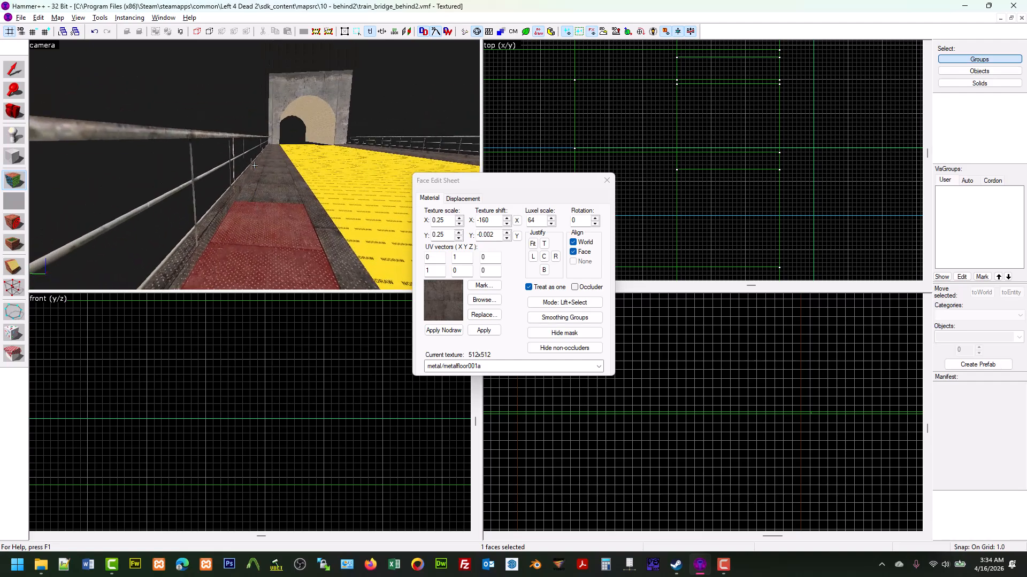
# Widen the walkway plate to 80 units to close the yellow gap beside the inner edge strip
pyautogui.press('w')
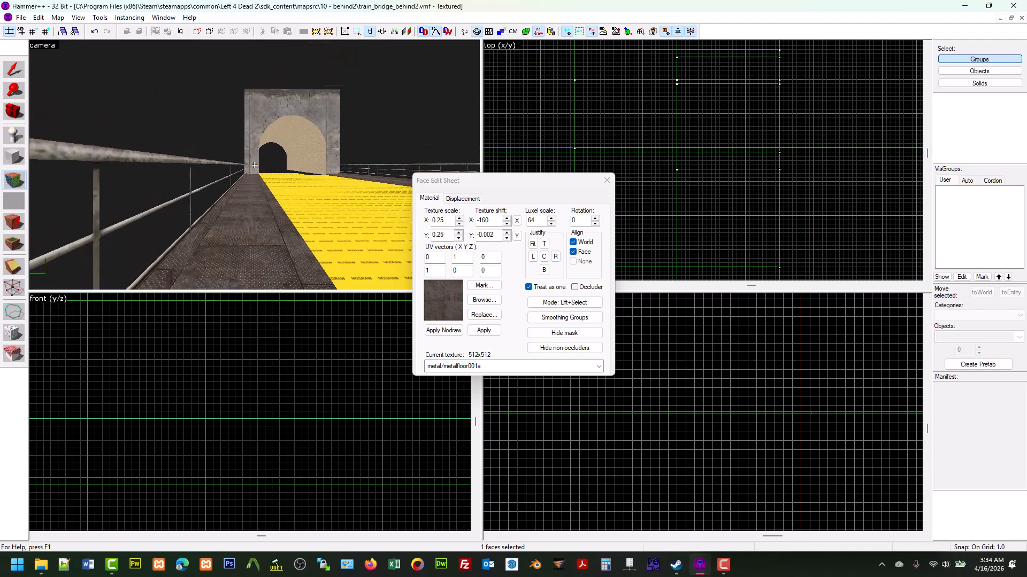
pyautogui.press('w')
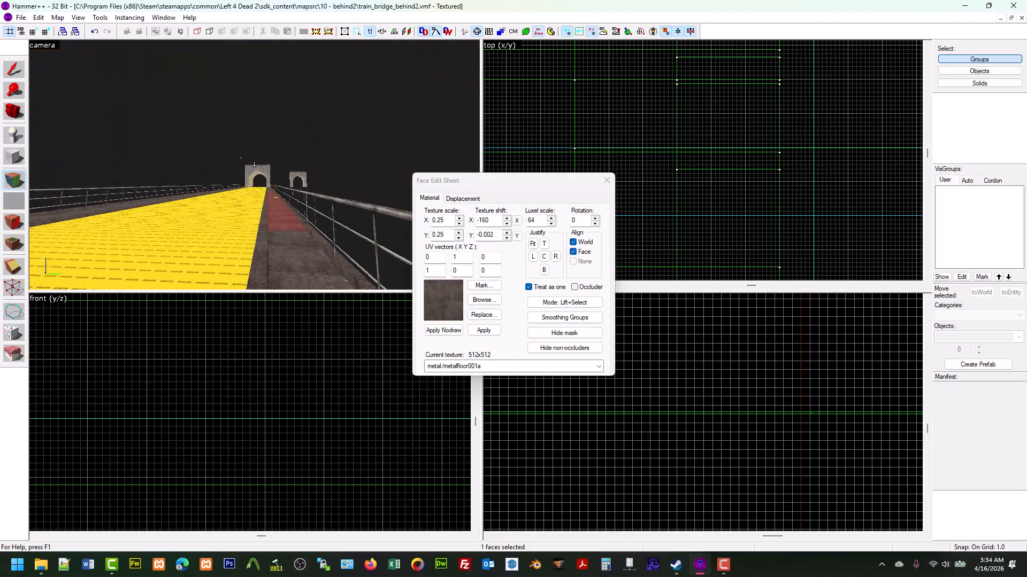
pyautogui.press('w')
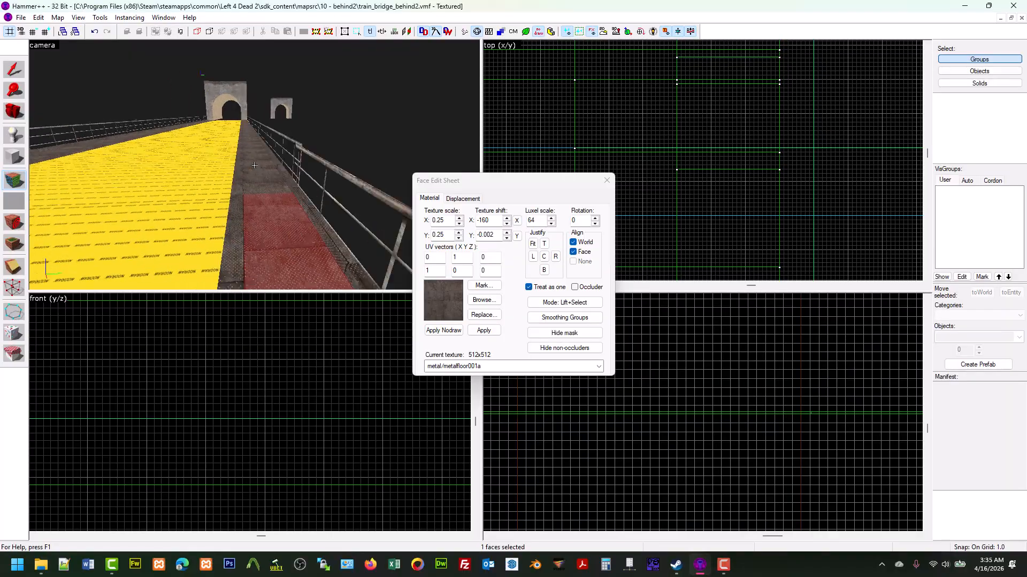
pyautogui.press('a')
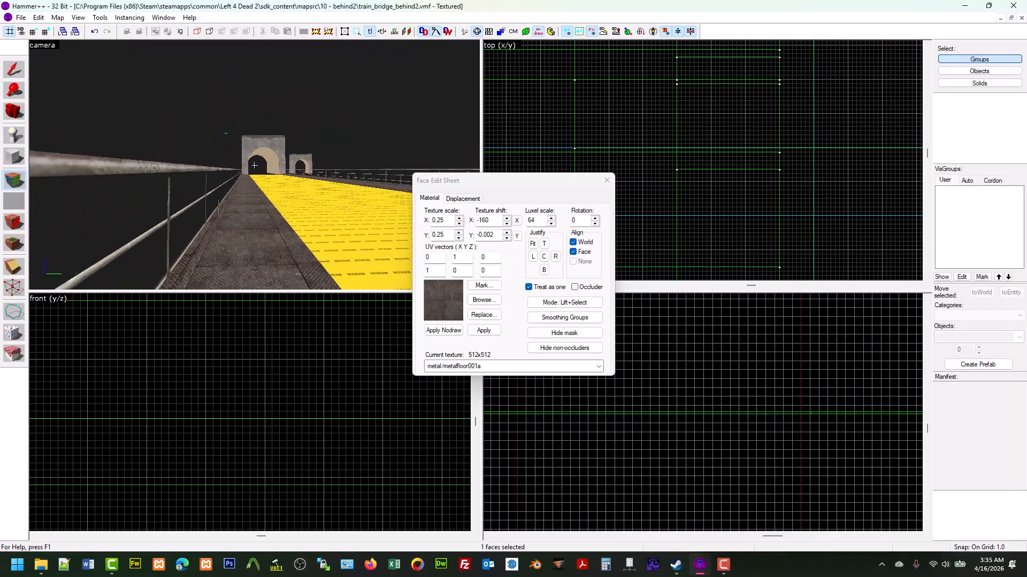
pyautogui.press('w')
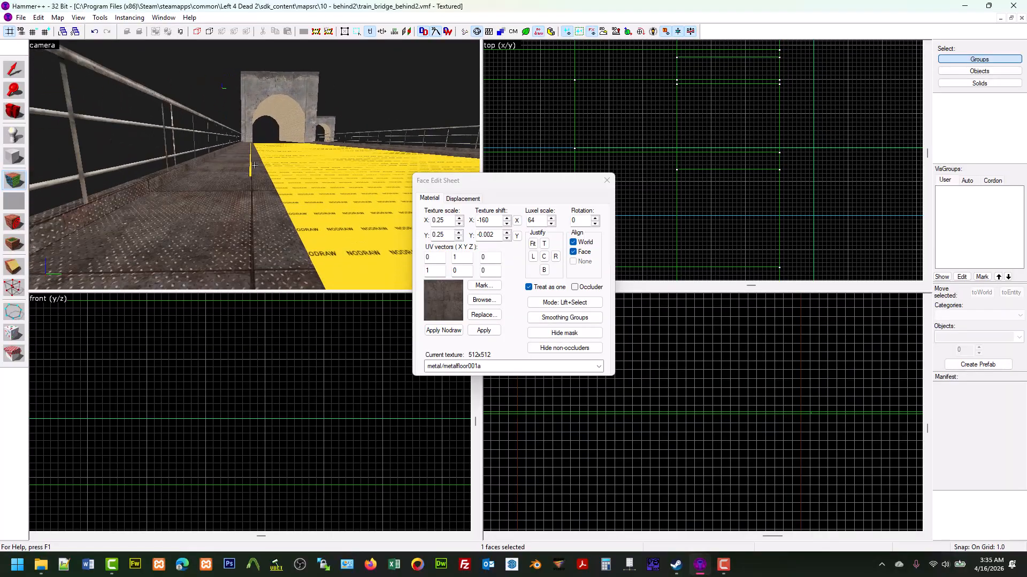
pyautogui.press('w')
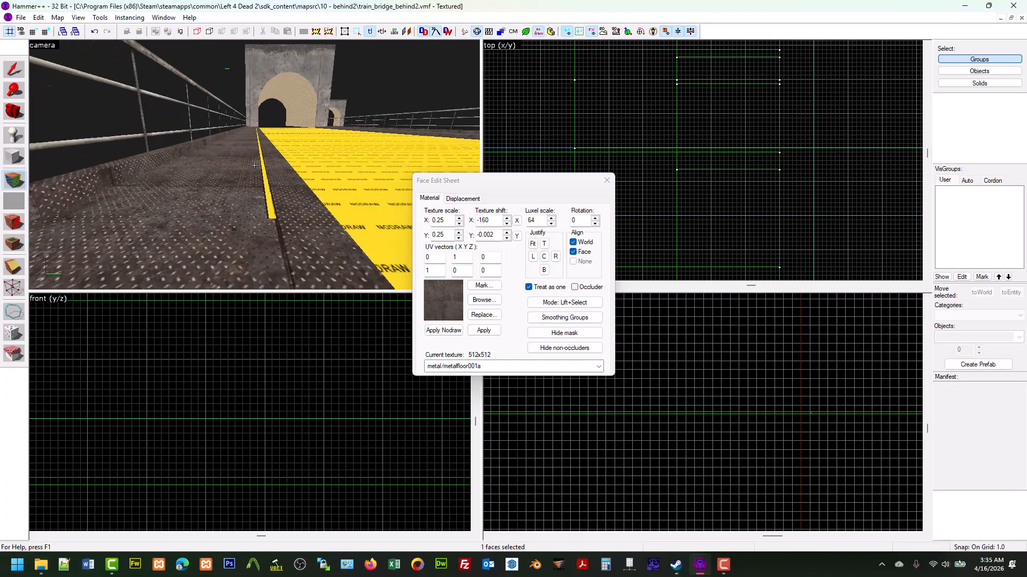
pyautogui.click(14, 69)
pyautogui.scroll(-15, 627, 149)
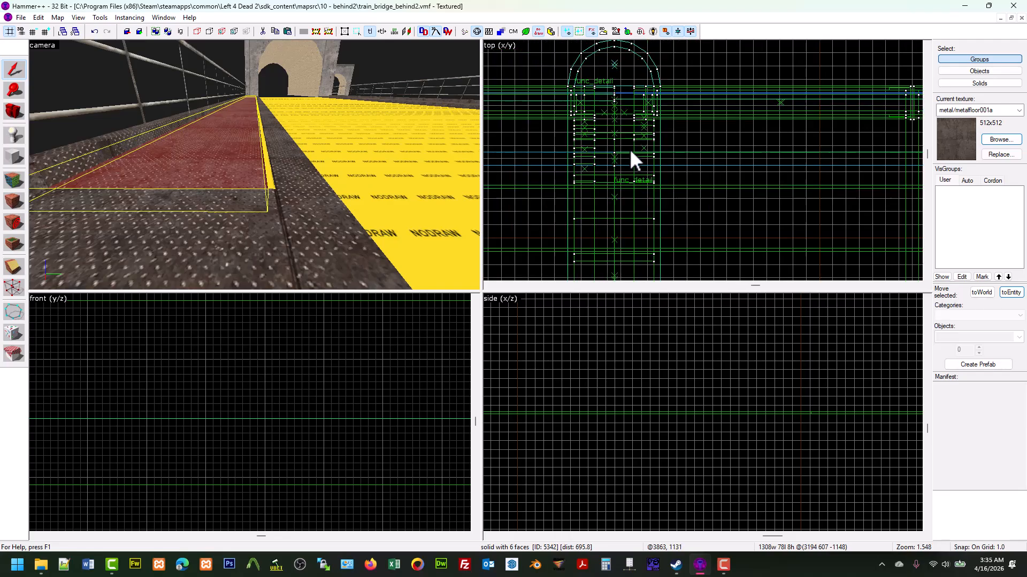
pyautogui.scroll(12, 591, 194)
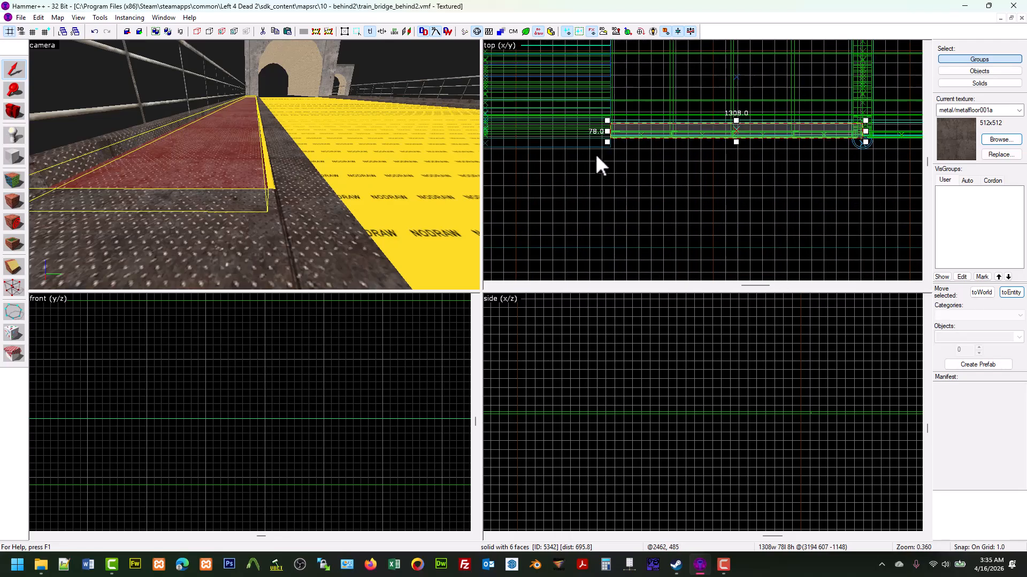
pyautogui.scroll(6, 639, 122)
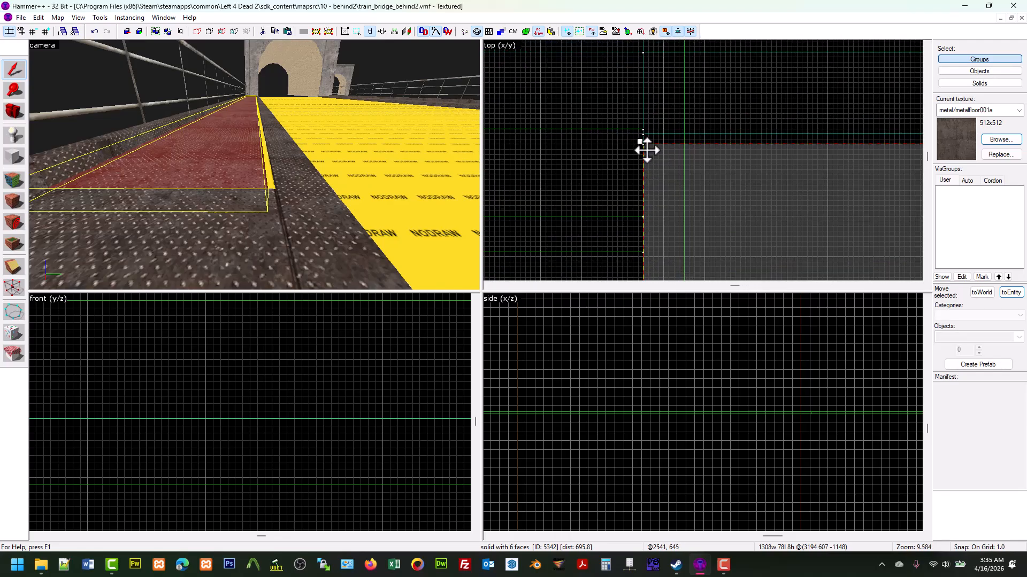
pyautogui.moveTo(637, 137); pyautogui.dragTo(635, 122)
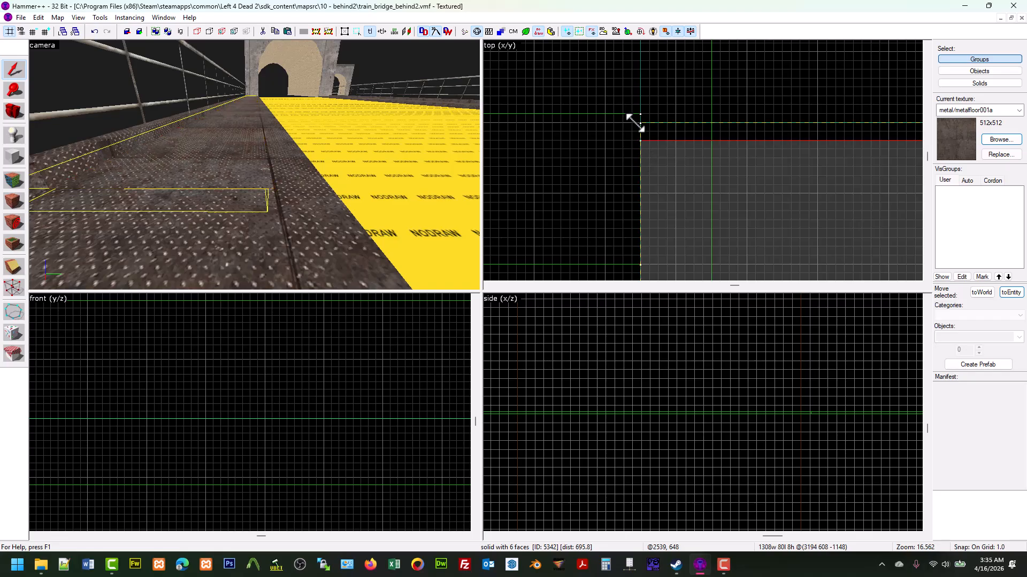
# Right-justify the floor texture on the widened walkway plate's top face and select the adjoining plate's top face
pyautogui.click(12, 178)
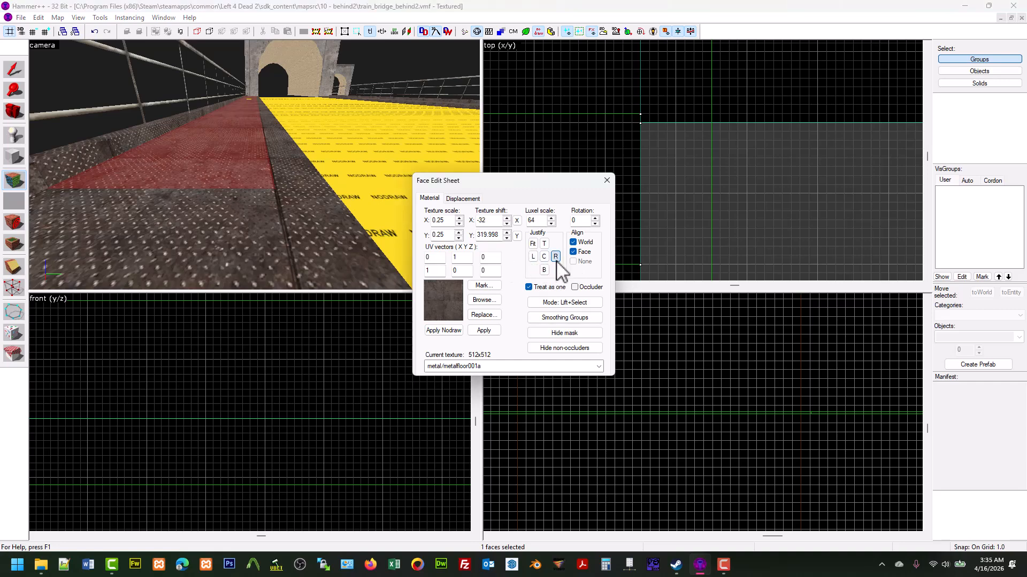
pyautogui.click(224, 224)
pyautogui.press('z')
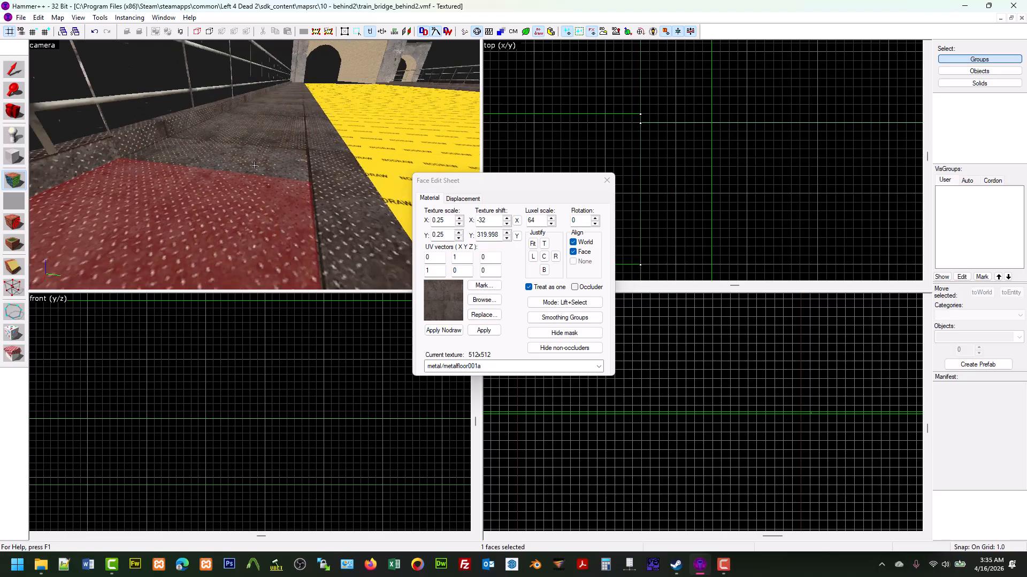
# Inspect the walkway plates, edge strips and outer side up to the tunnel portal for remaining gaps
pyautogui.press('w')
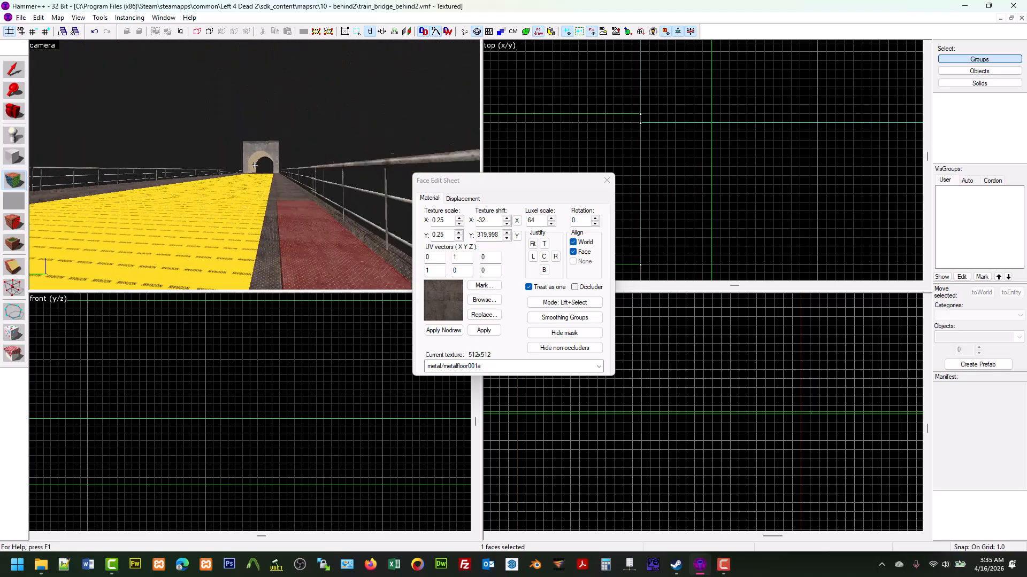
pyautogui.press('d')
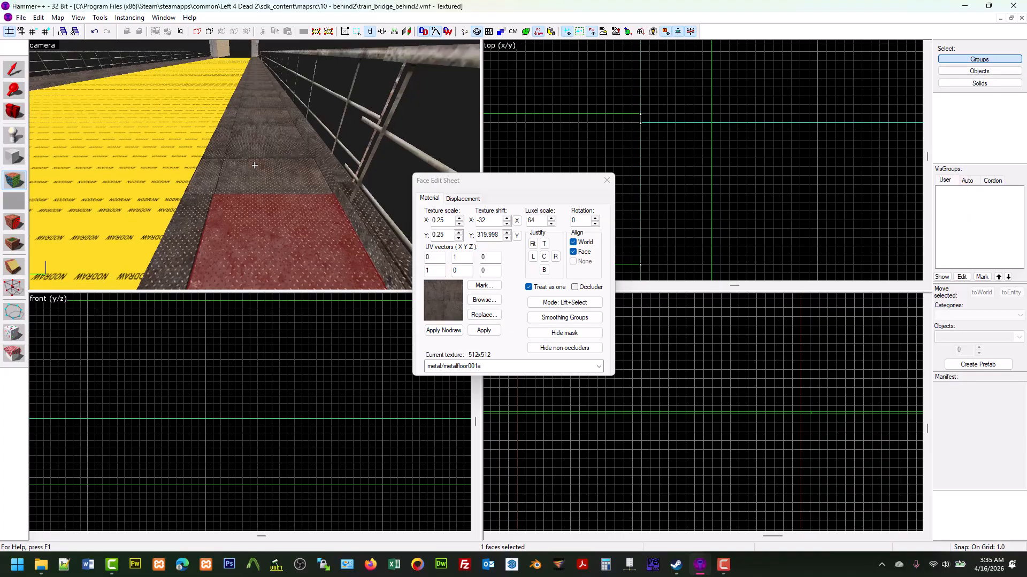
pyautogui.press('s')
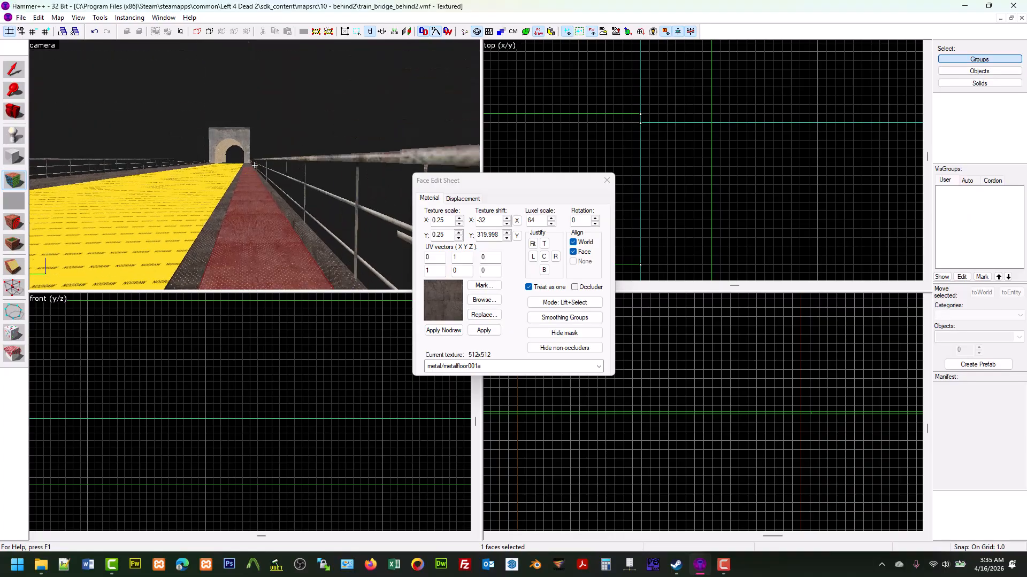
pyautogui.press('w')
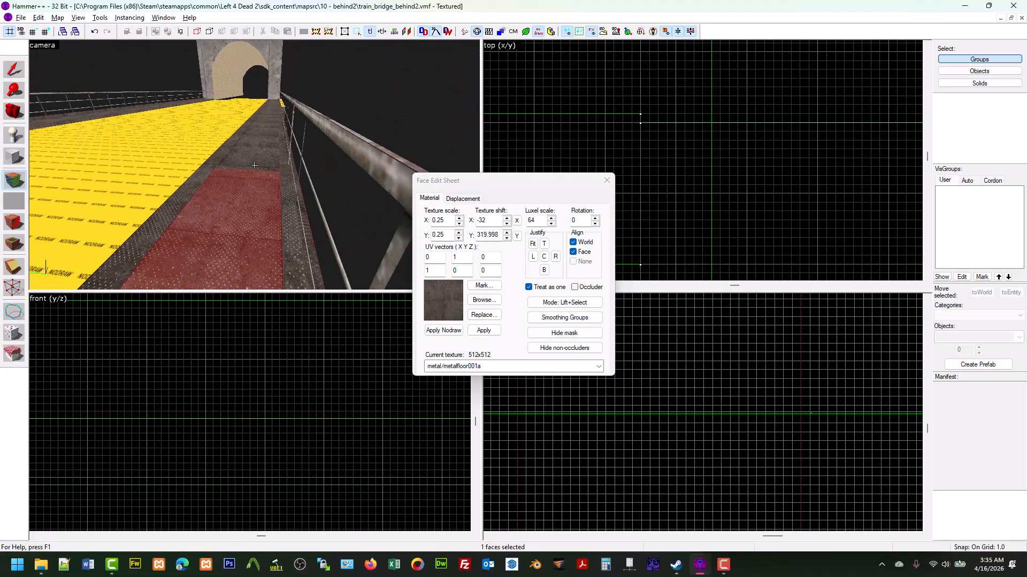
pyautogui.press('w')
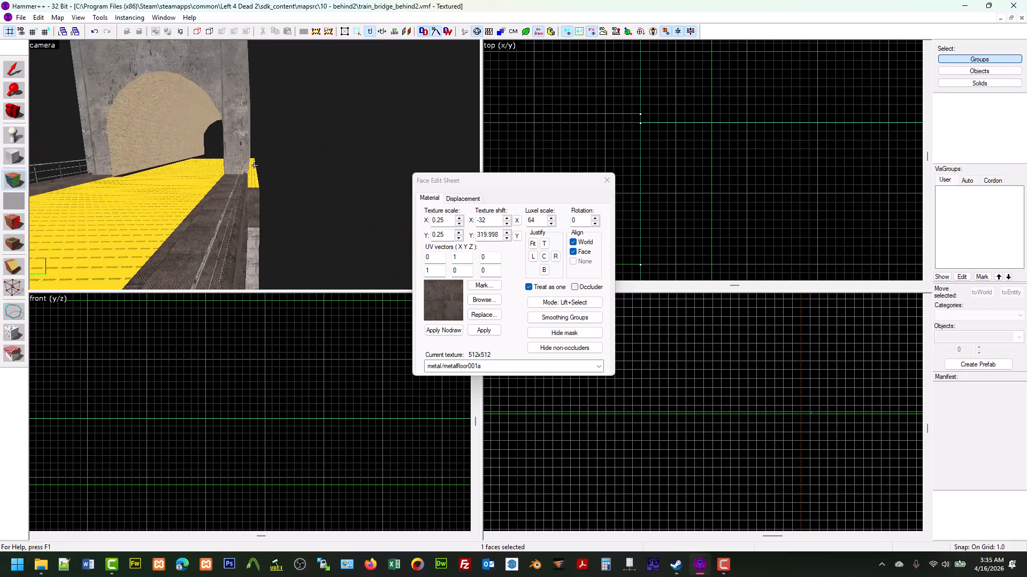
pyautogui.press('w')
pyautogui.press('d')
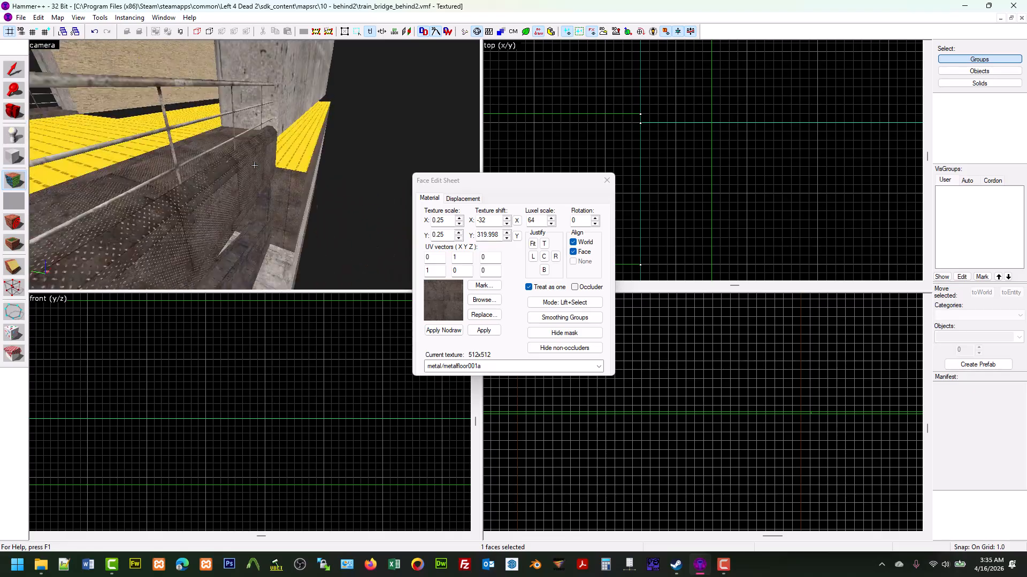
pyautogui.press('d')
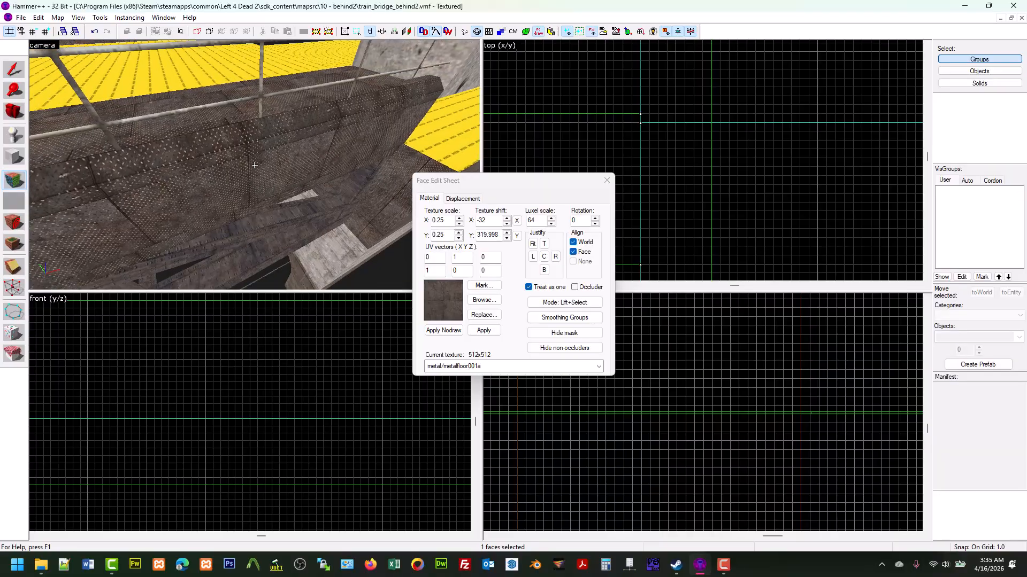
# Leave face editing to look over the opposite walkway and the bridge's outer trusses, and save the map
pyautogui.click(21, 107)
pyautogui.press('z')
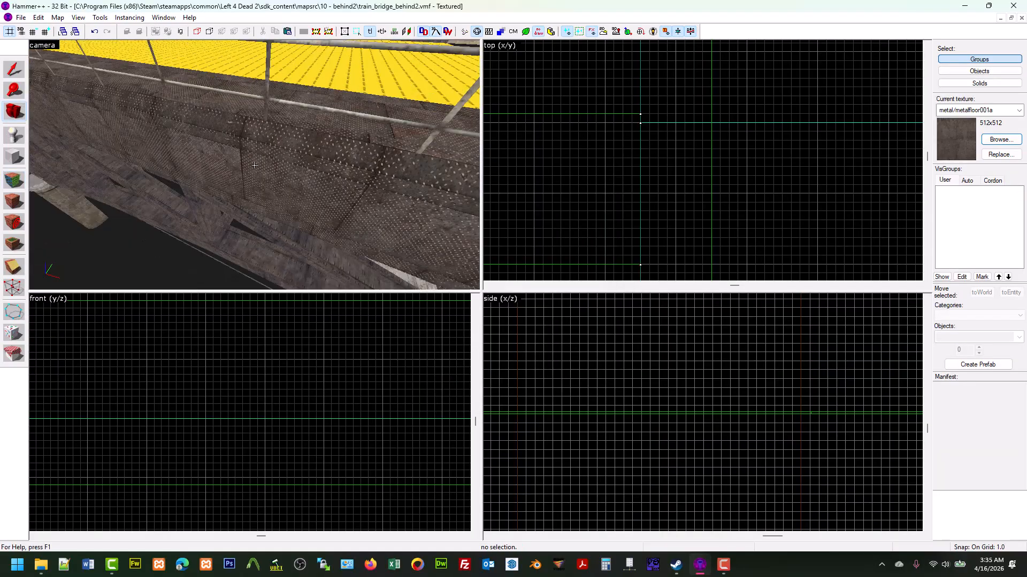
pyautogui.press('d')
pyautogui.press('a')
pyautogui.press('d')
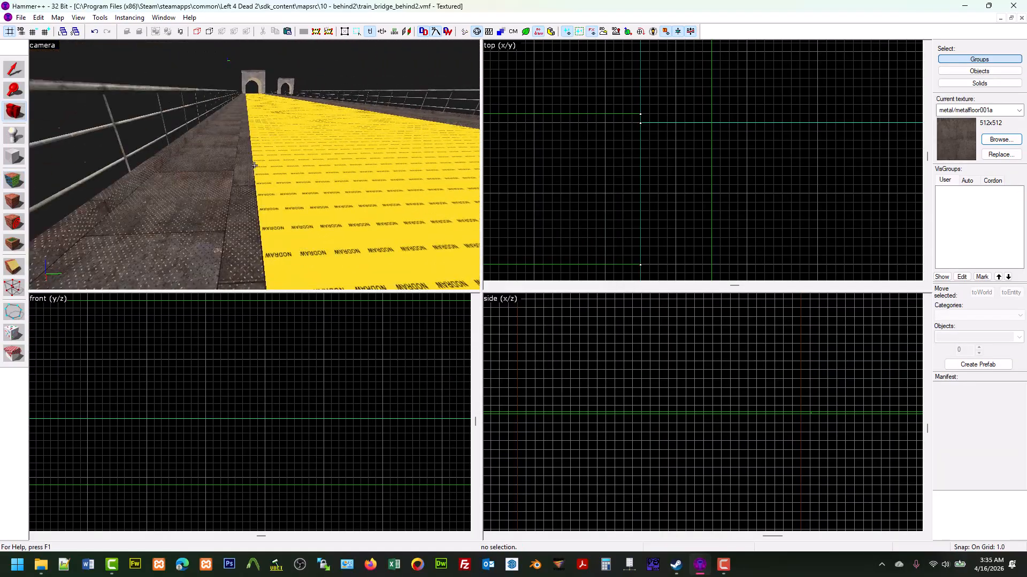
pyautogui.press('d')
pyautogui.press('w')
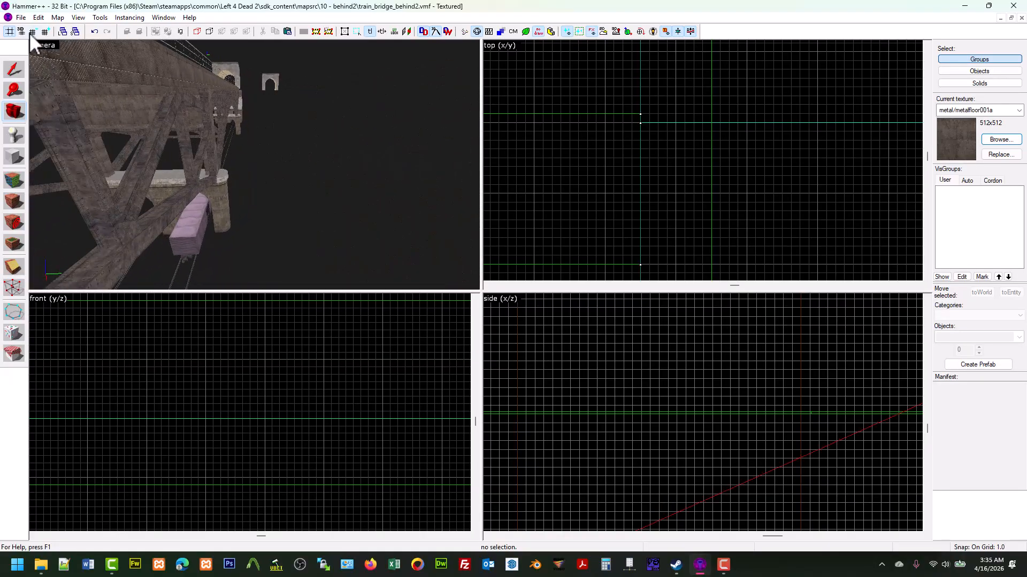
pyautogui.click(21, 18)
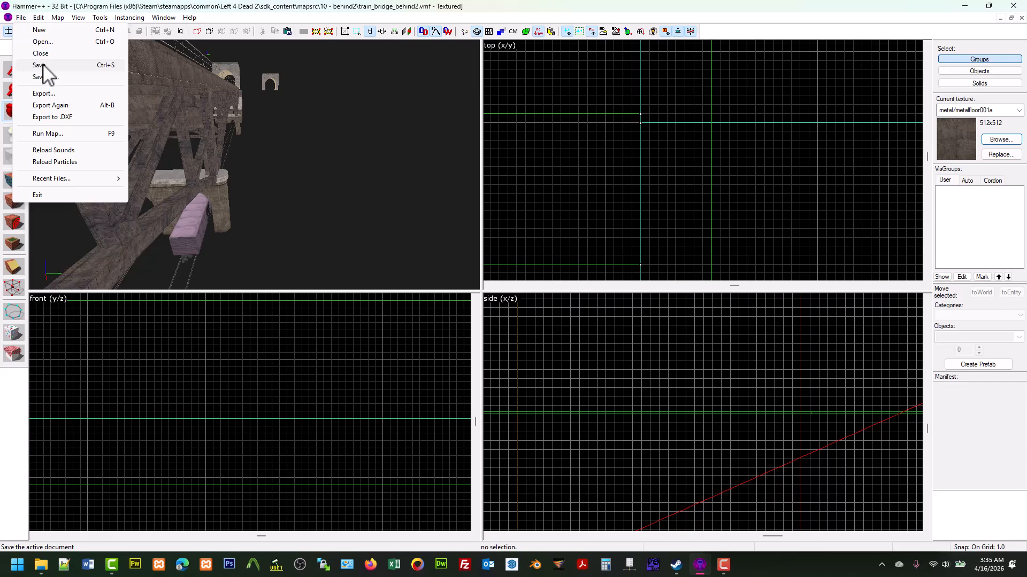
pyautogui.click(42, 66)
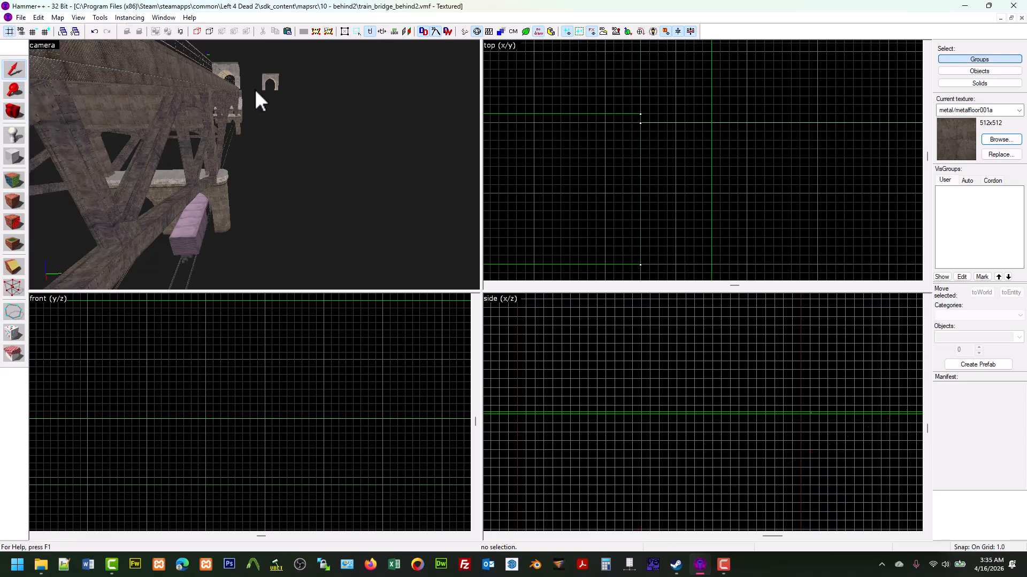
# Delete the detached tunnel arch pieces standing apart from the train bridge and save the map
pyautogui.click(271, 80)
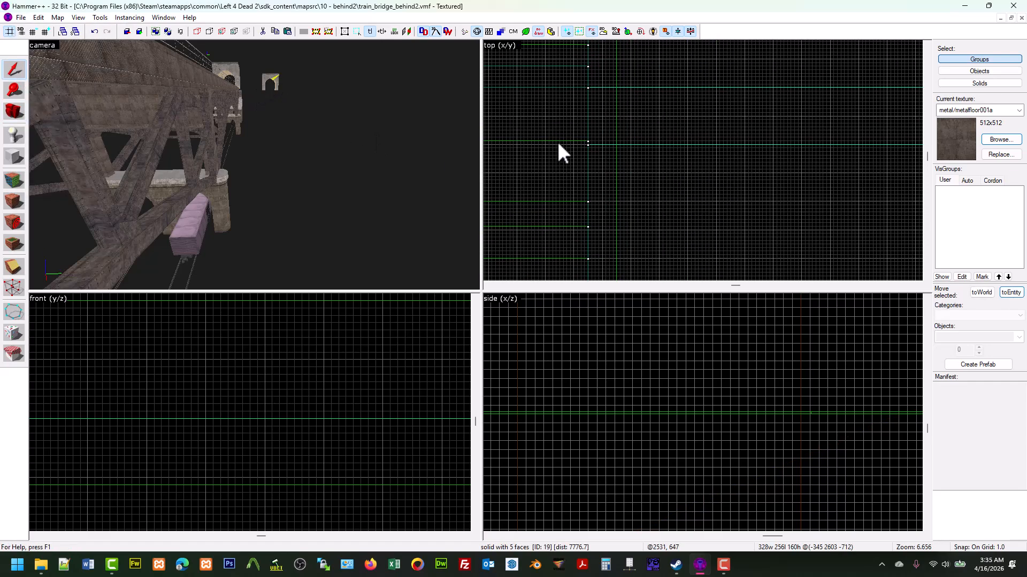
pyautogui.scroll(-15, 697, 159)
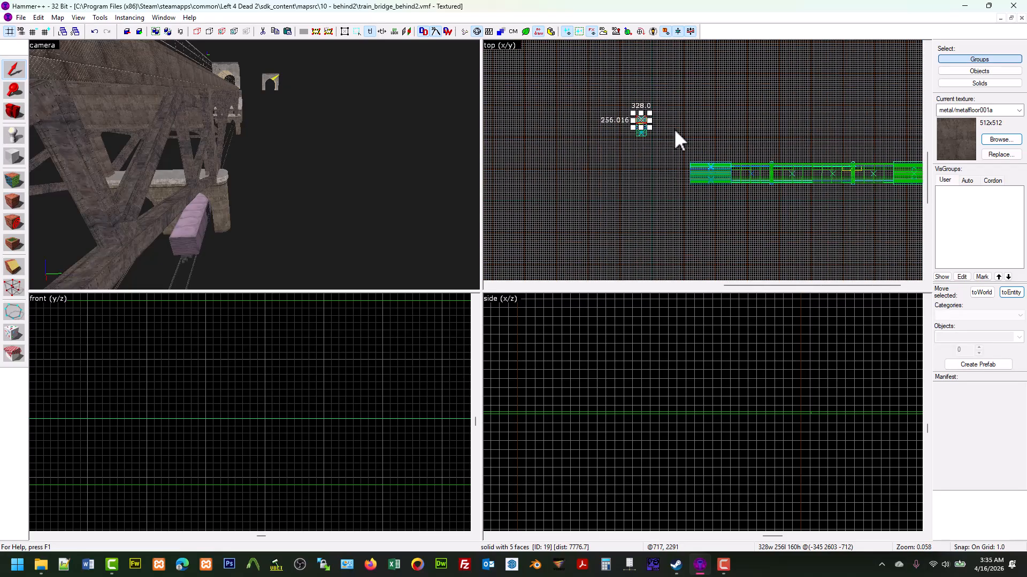
pyautogui.click(675, 120)
pyautogui.moveTo(675, 106); pyautogui.dragTo(622, 140)
pyautogui.press('Return')
pyautogui.press('Delete')
pyautogui.scroll(-4, 621, 191)
pyautogui.scroll(5, 720, 192)
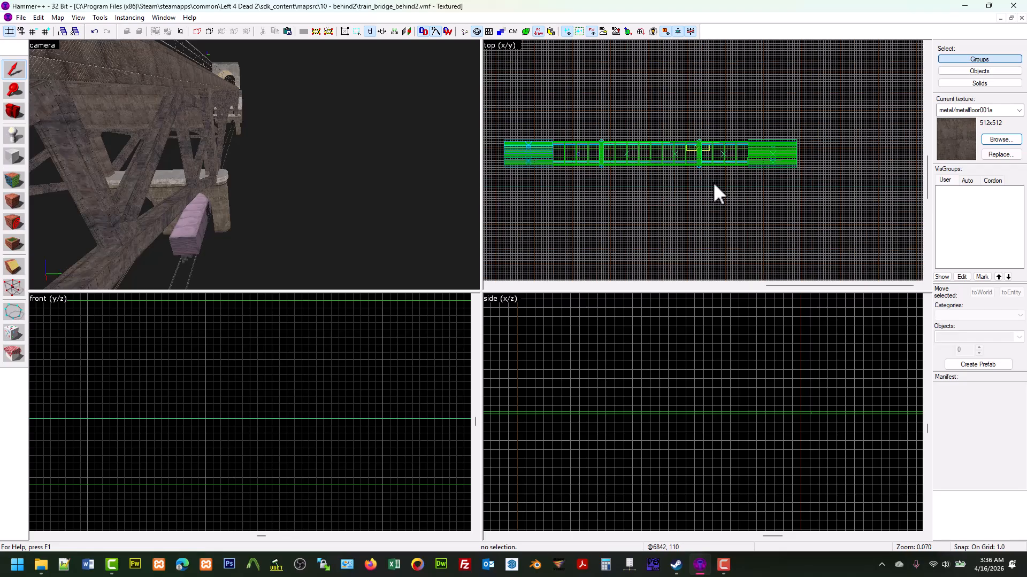
pyautogui.scroll(-3, 671, 182)
pyautogui.scroll(3, 588, 175)
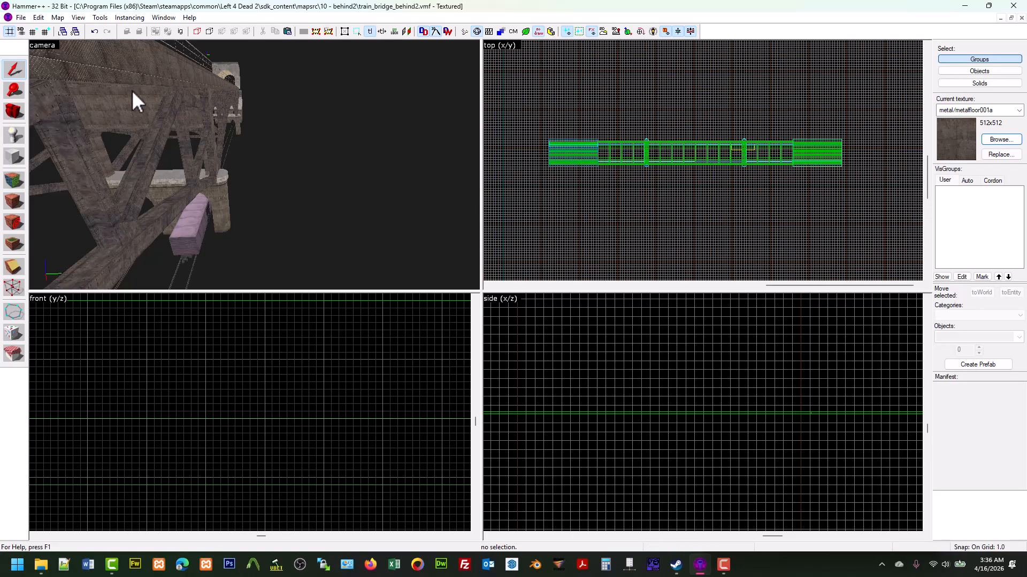
pyautogui.click(21, 16)
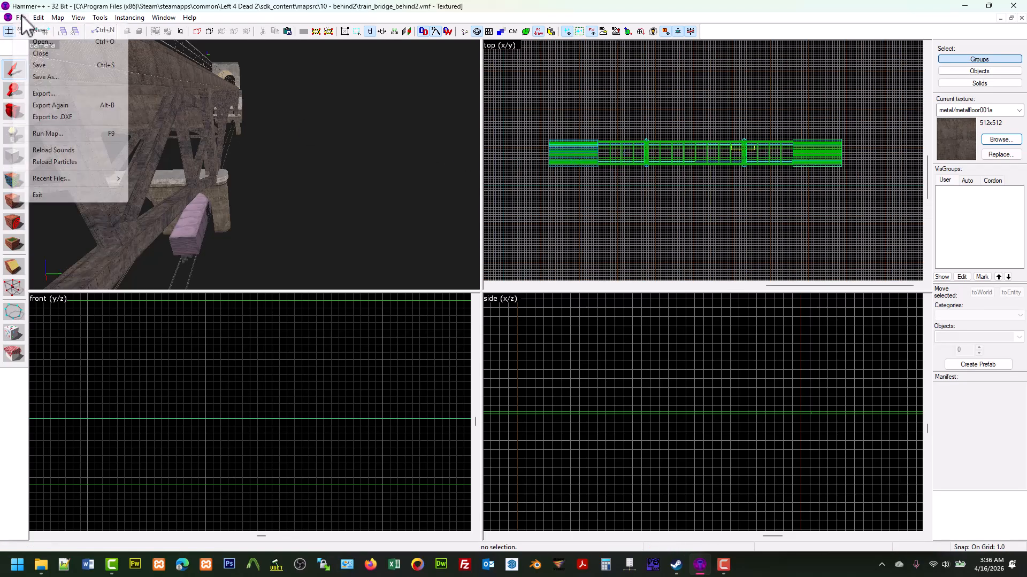
pyautogui.click(39, 65)
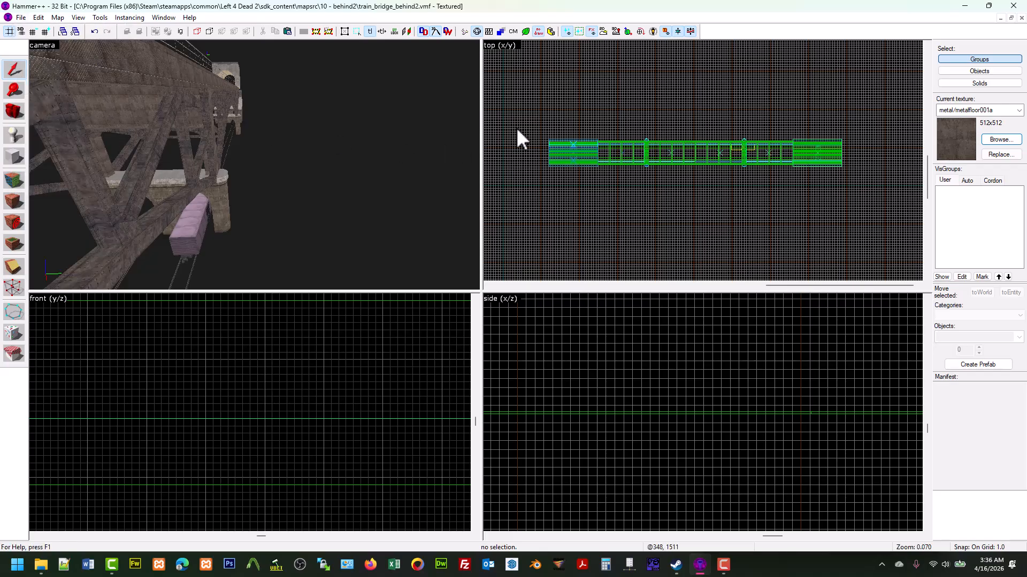
# Select the entire train bridge with everything on it and copy it
pyautogui.moveTo(563, 163); pyautogui.dragTo(875, 209)
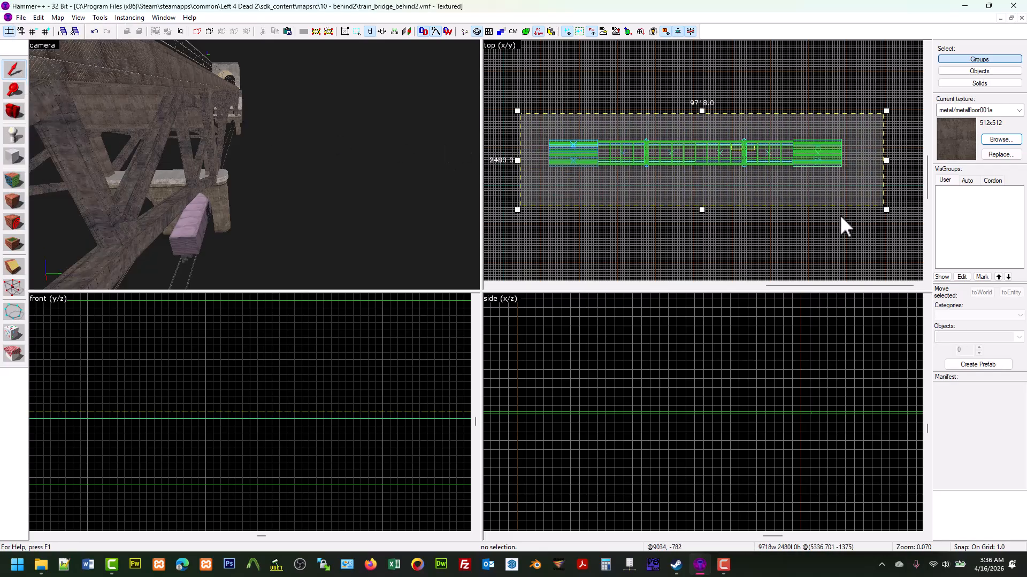
pyautogui.press('Return')
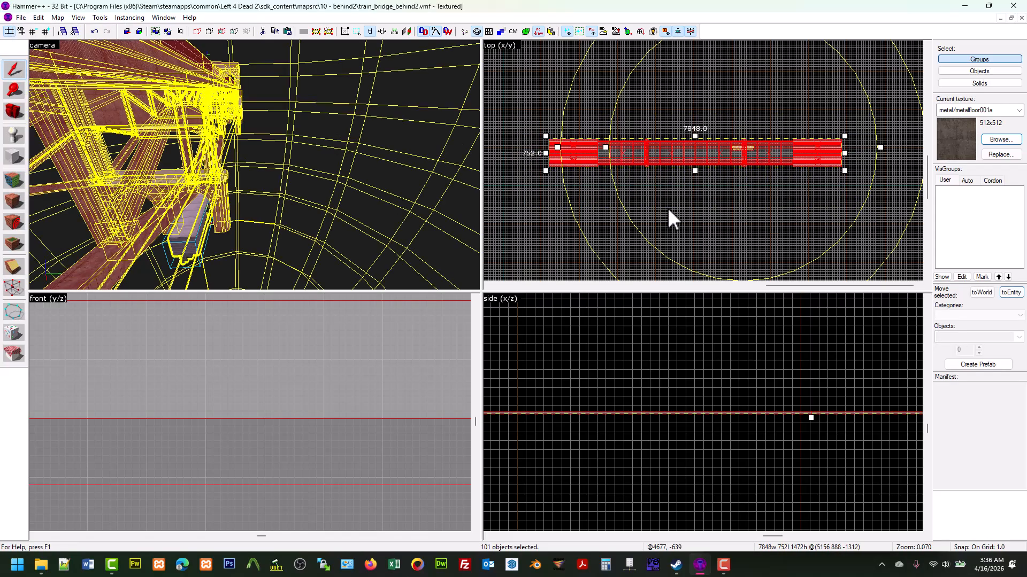
pyautogui.click(38, 18)
pyautogui.click(57, 110)
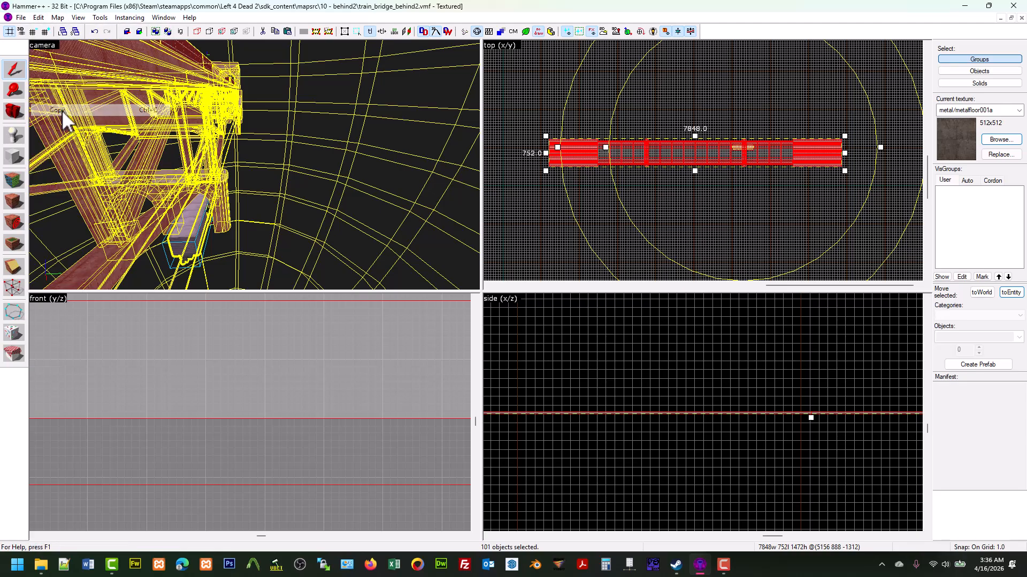
# Save the bridge map and open the recent map bh2m5_departure.vmf
pyautogui.click(21, 17)
pyautogui.click(38, 71)
pyautogui.click(21, 18)
pyautogui.moveTo(91, 182)
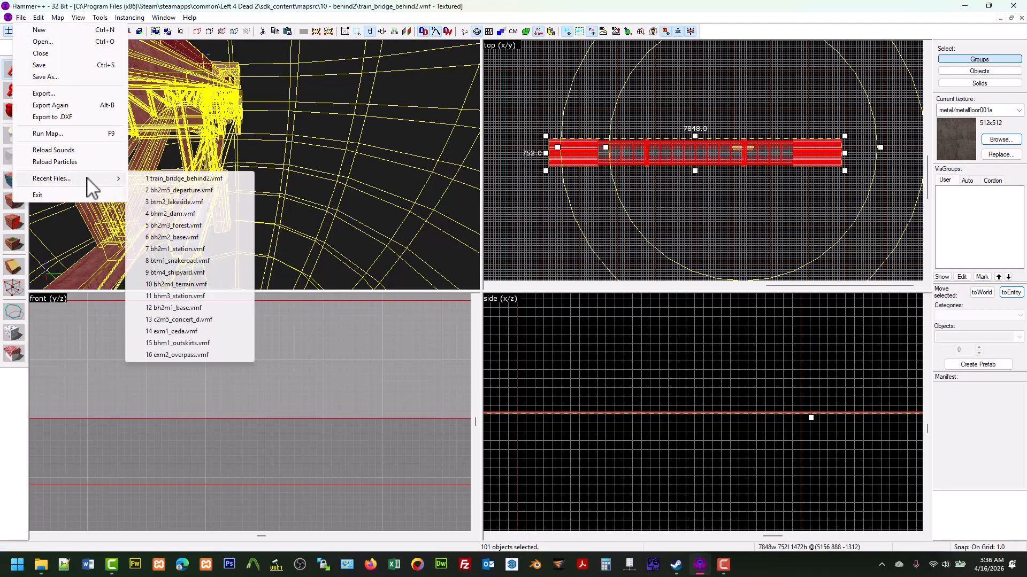
pyautogui.click(181, 190)
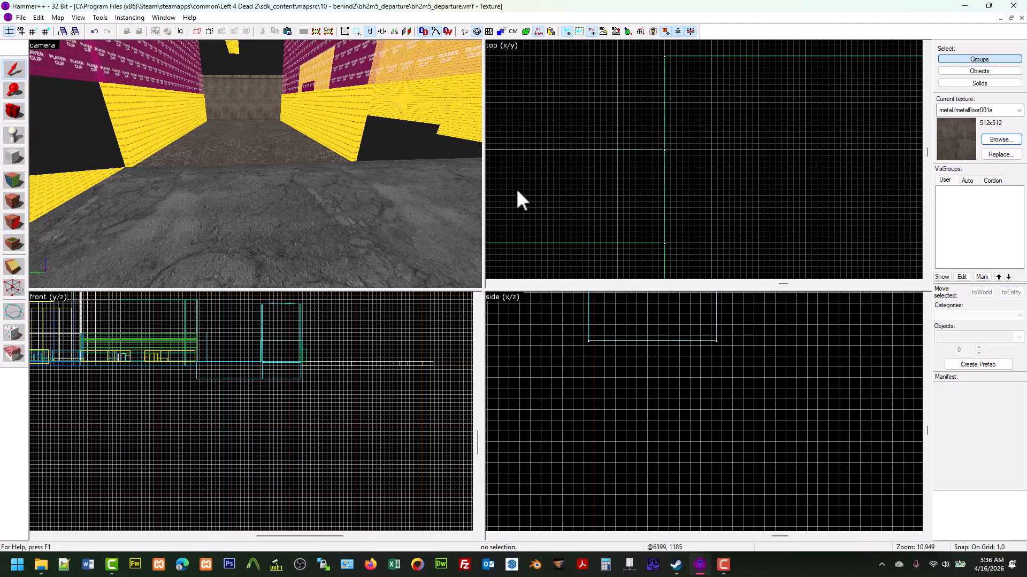
# Paste one copy of the bridge into the departure map with Paste Special, starting at the center of the original
pyautogui.click(19, 107)
pyautogui.moveTo(160, 139); pyautogui.dragTo(256, 165)
pyautogui.press('w')
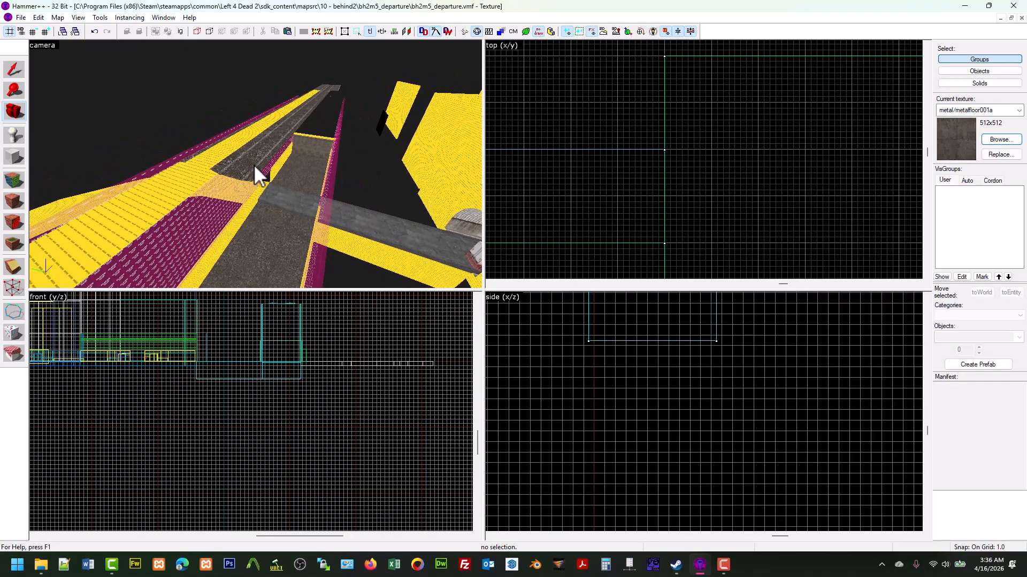
pyautogui.click(39, 18)
pyautogui.click(81, 135)
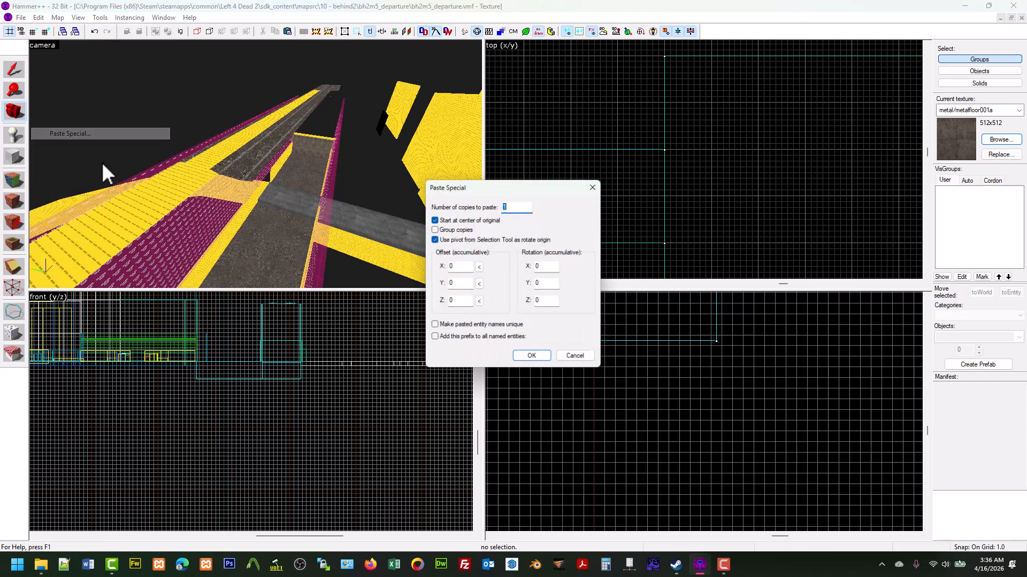
pyautogui.click(532, 358)
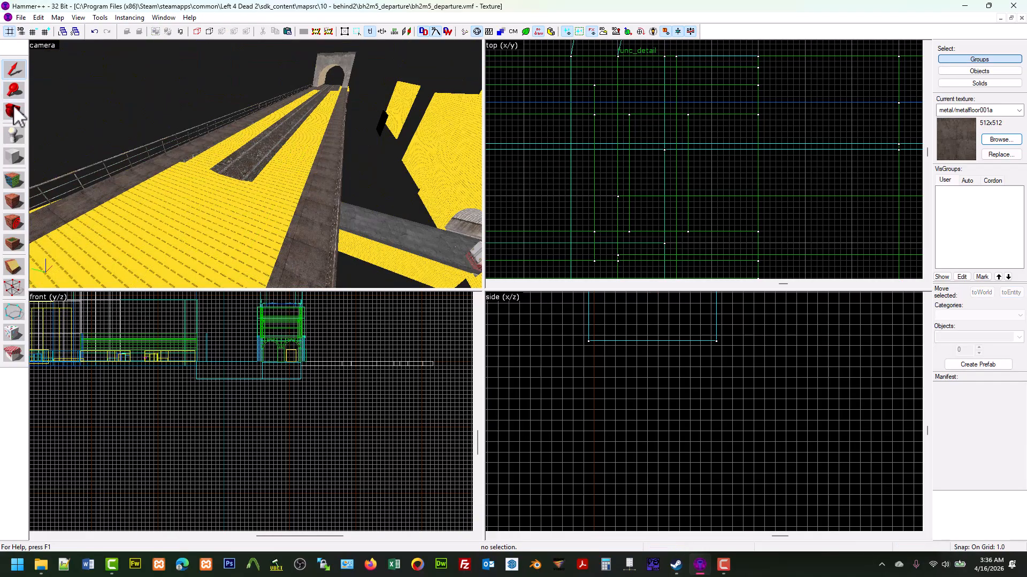
# Examine how the pasted bridge fits over the street, rail tracks and clip walls, up to the solid wall at the pier
pyautogui.press('z')
pyautogui.press('w')
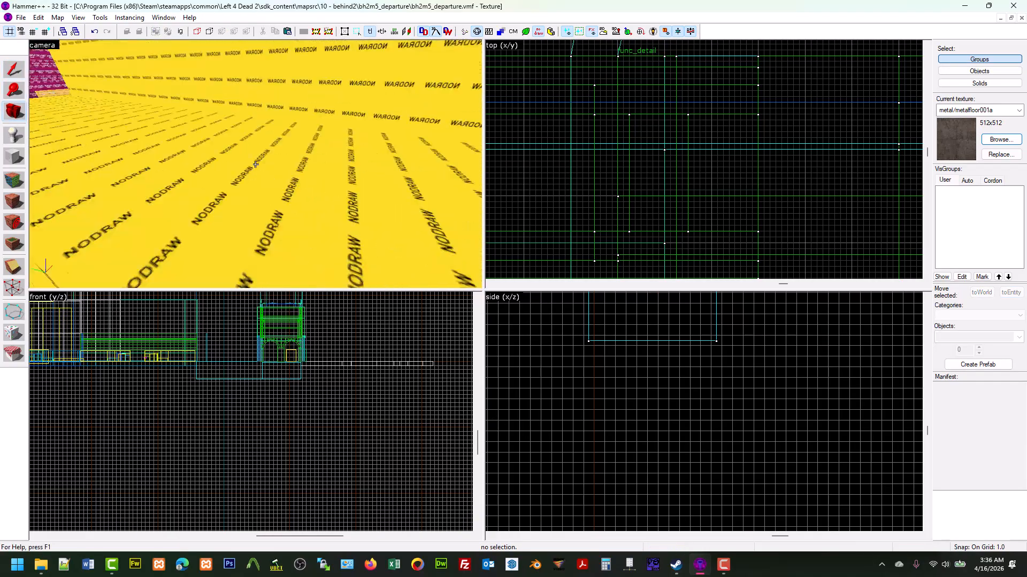
pyautogui.press('w')
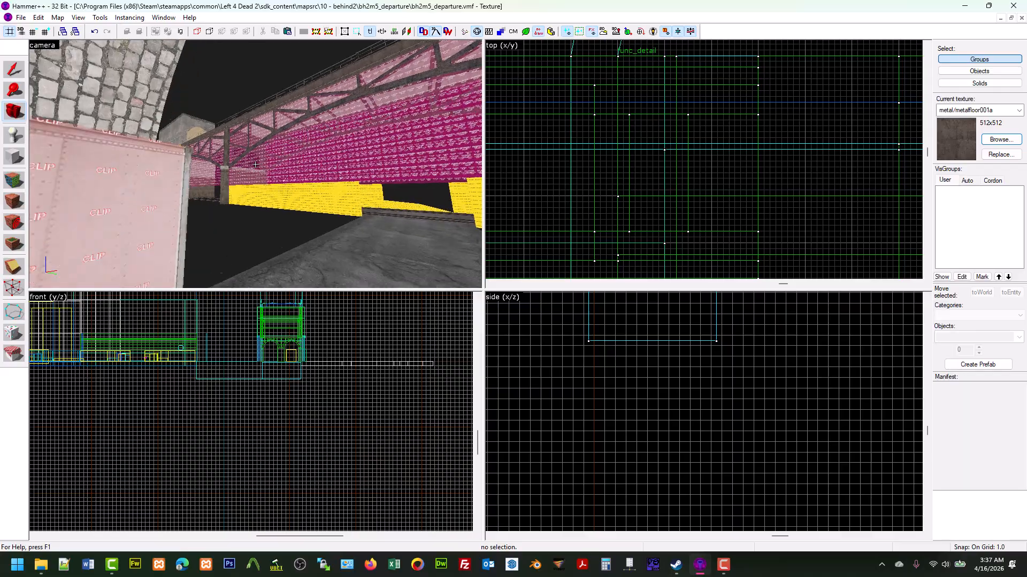
pyautogui.press('s')
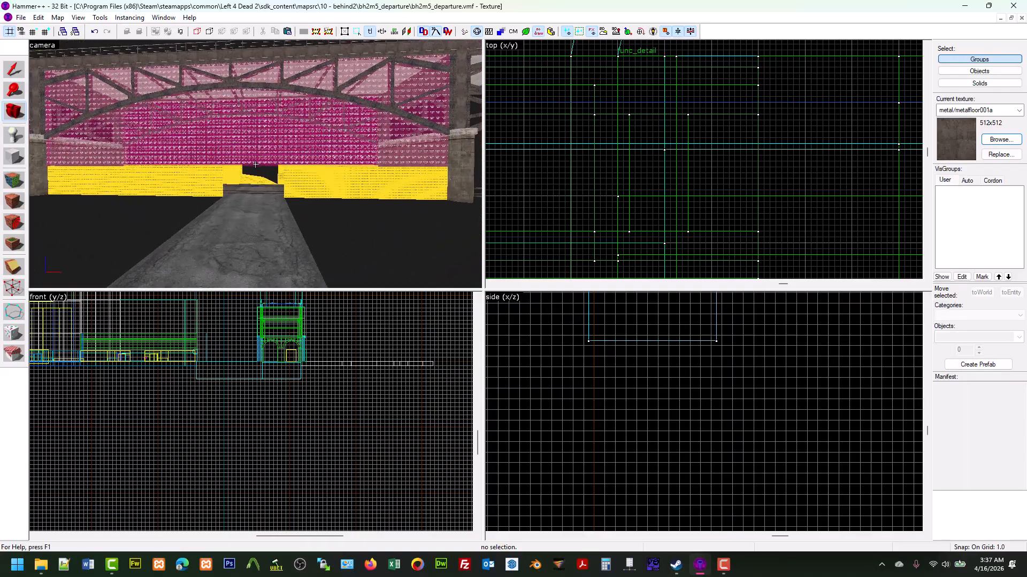
pyautogui.press('w')
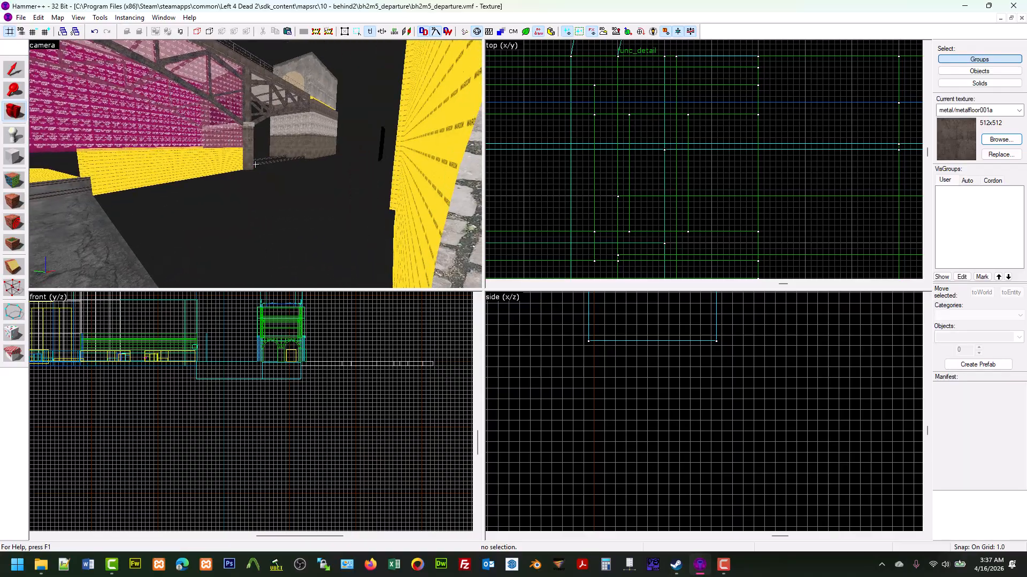
pyautogui.press('s')
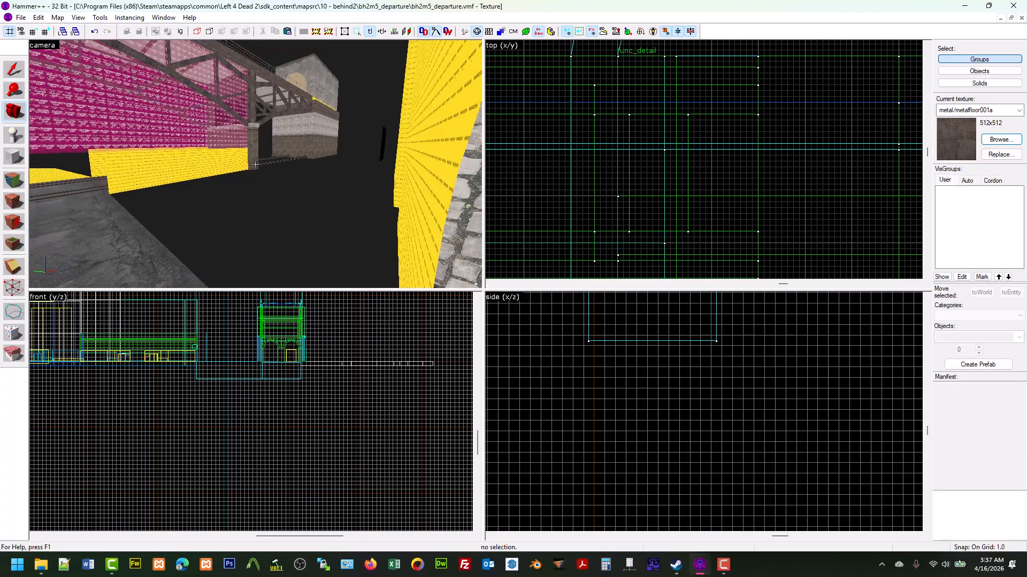
pyautogui.press('w')
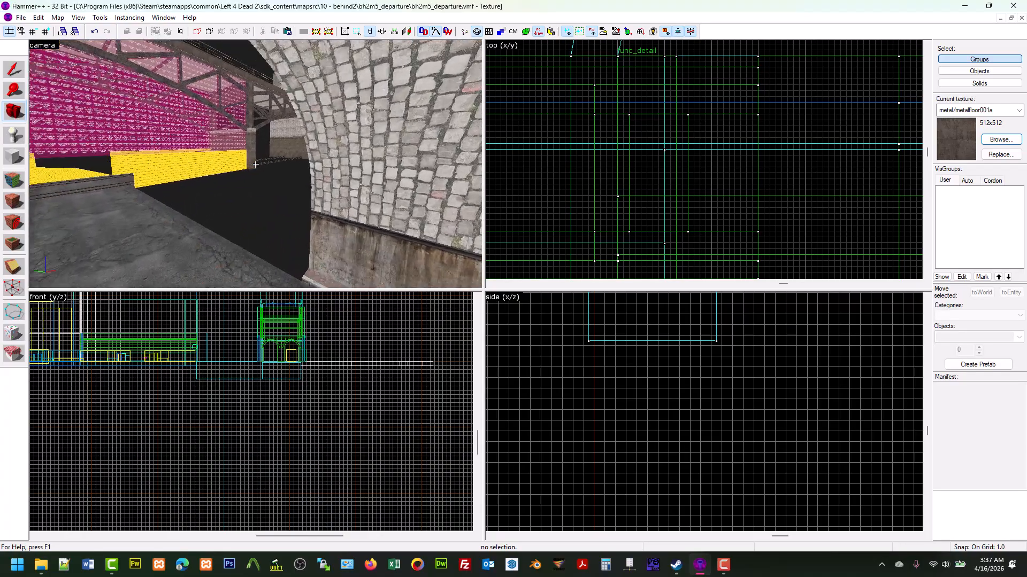
pyautogui.press('w')
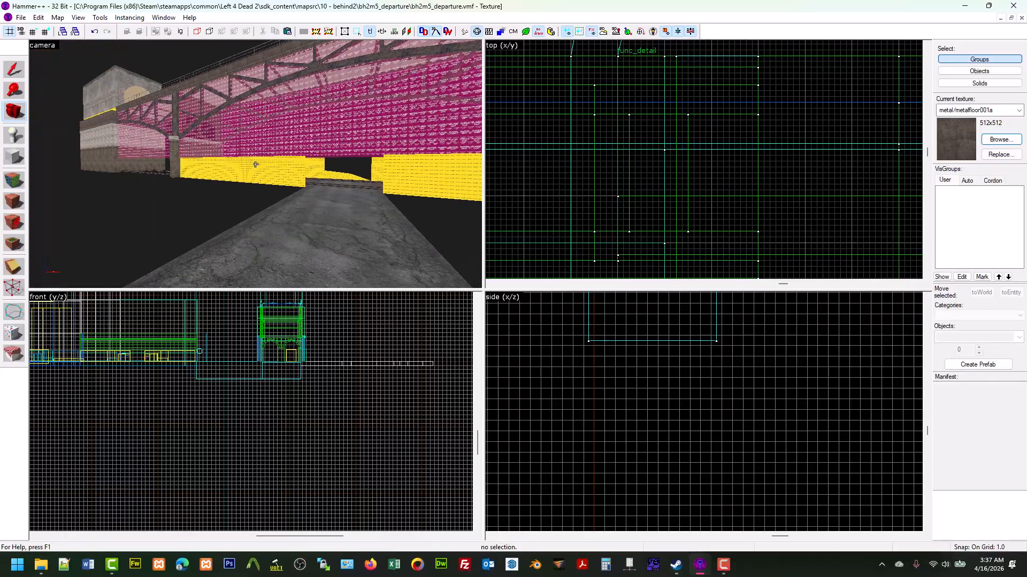
pyautogui.press('w')
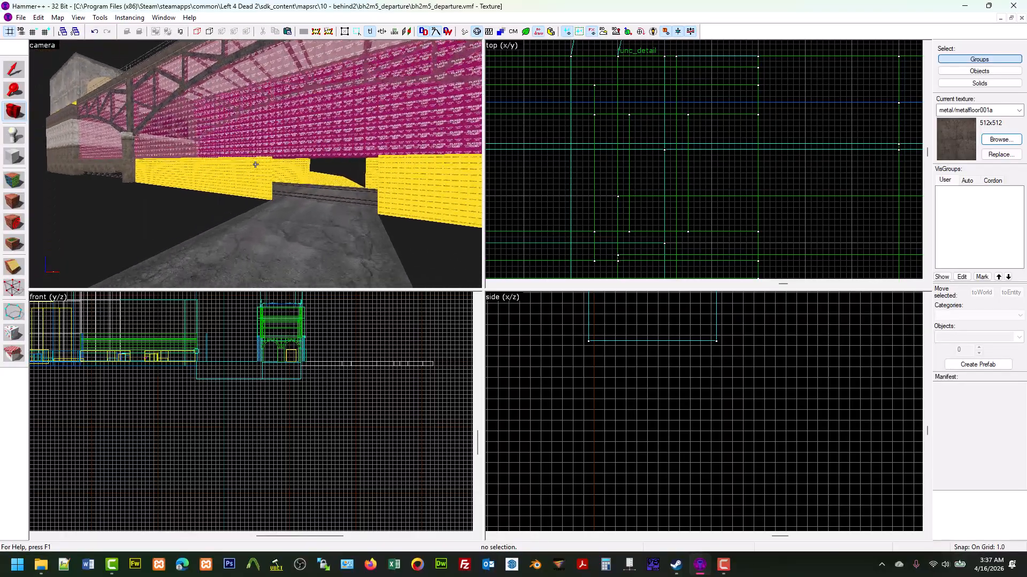
pyautogui.press('w')
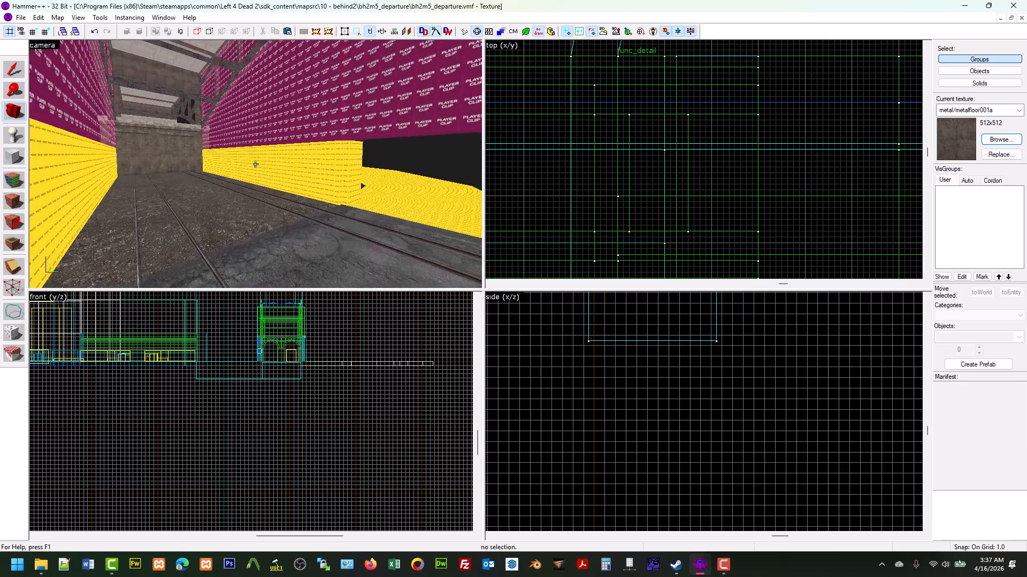
pyautogui.press('w')
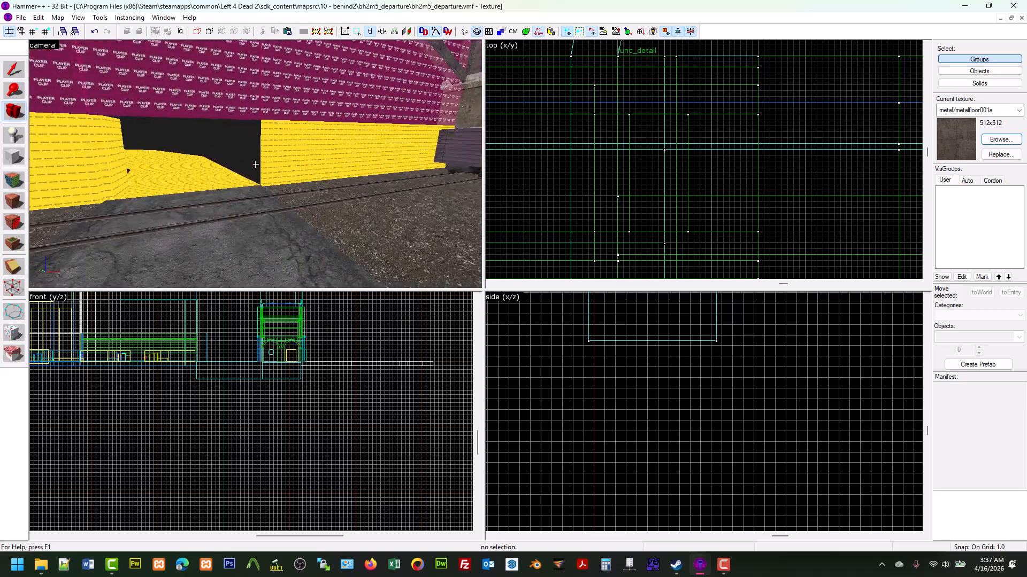
pyautogui.press('w')
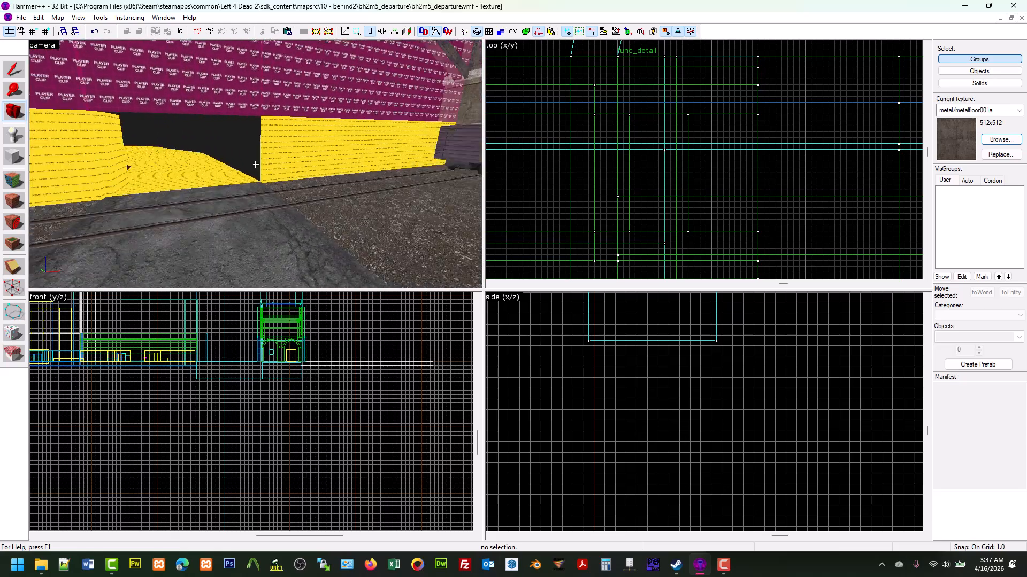
pyautogui.press('w')
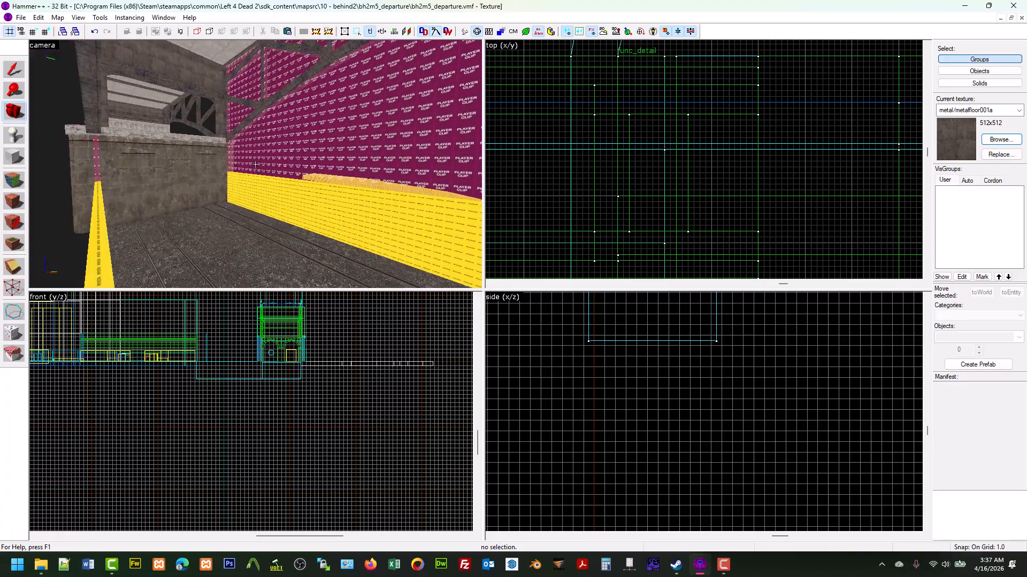
pyautogui.press('s')
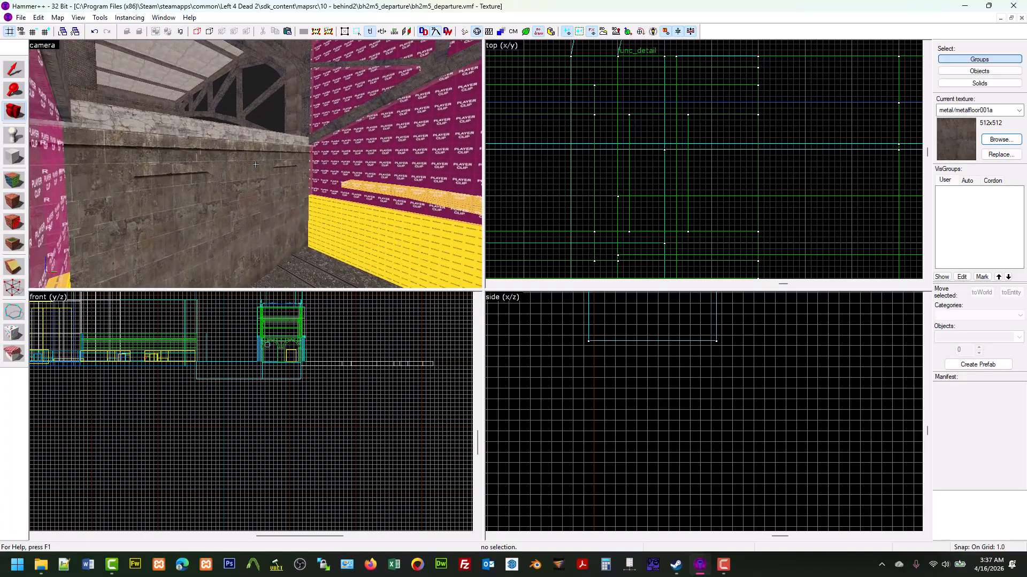
# Delete the solid walls blocking the arched openings of the bridge piers at both ends of the track
pyautogui.press('z')
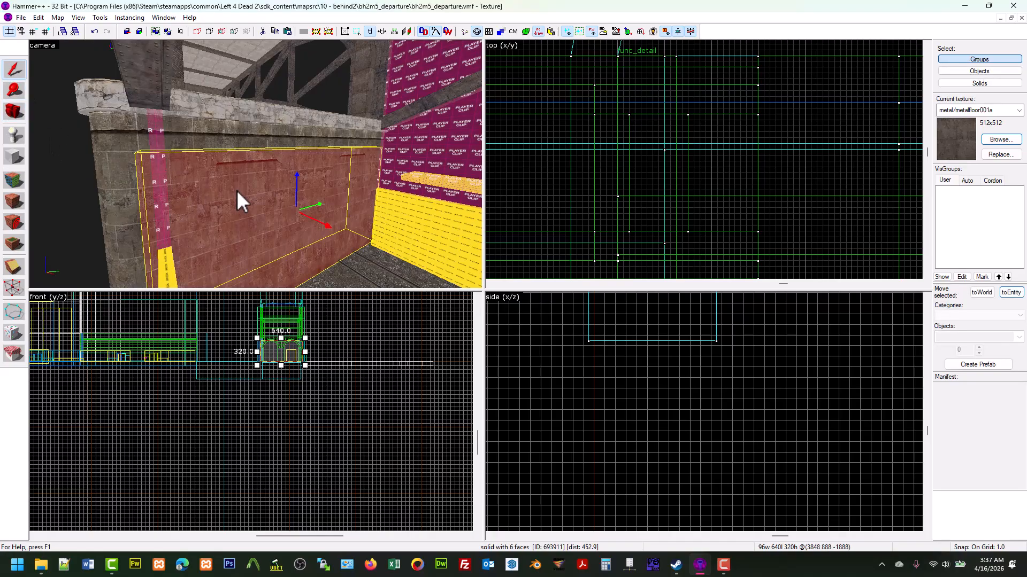
pyautogui.press('Delete')
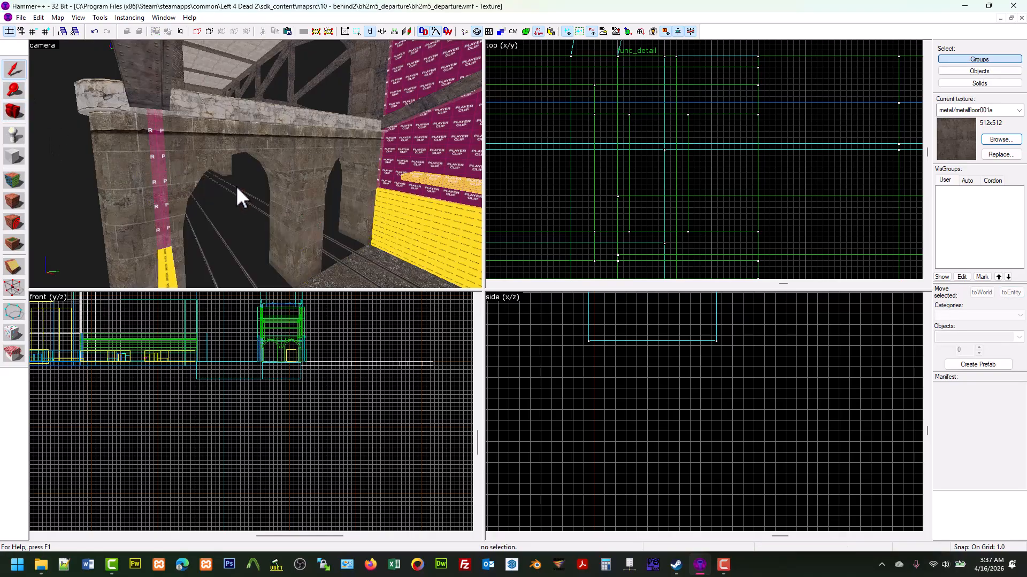
pyautogui.press('z')
pyautogui.press('w')
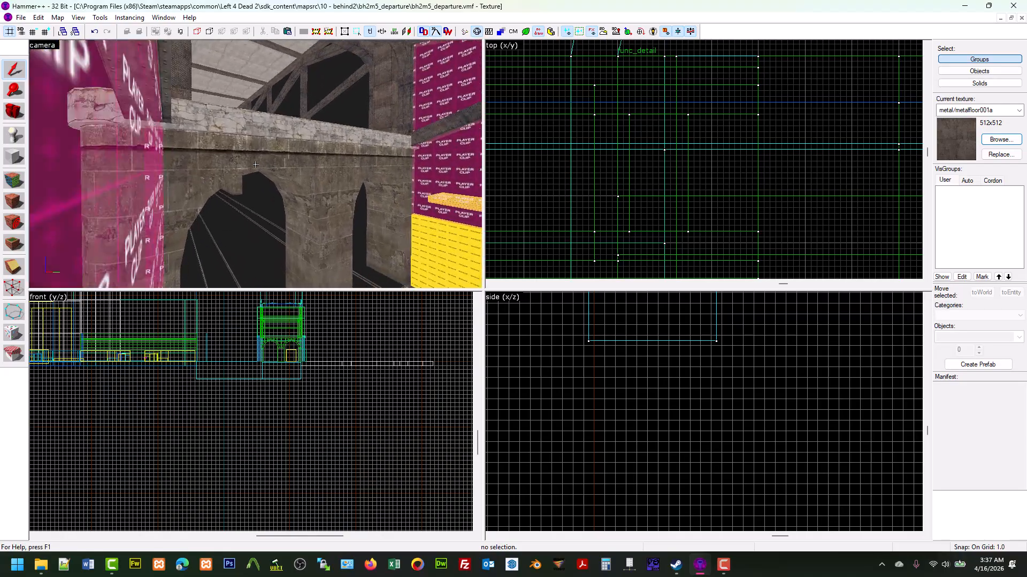
pyautogui.press('w')
pyautogui.press('s')
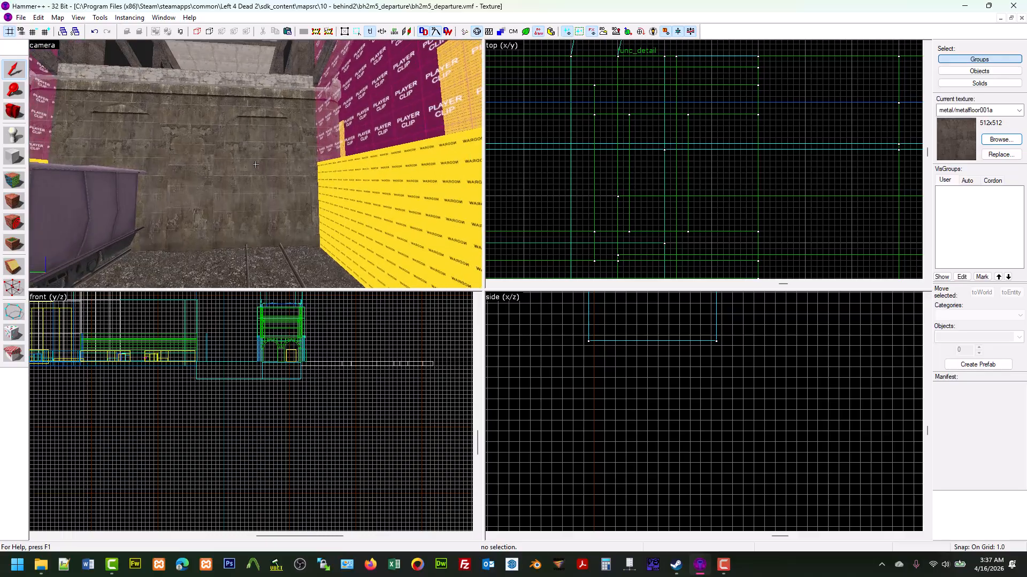
pyautogui.click(255, 164)
pyautogui.press('Delete')
pyautogui.press('w')
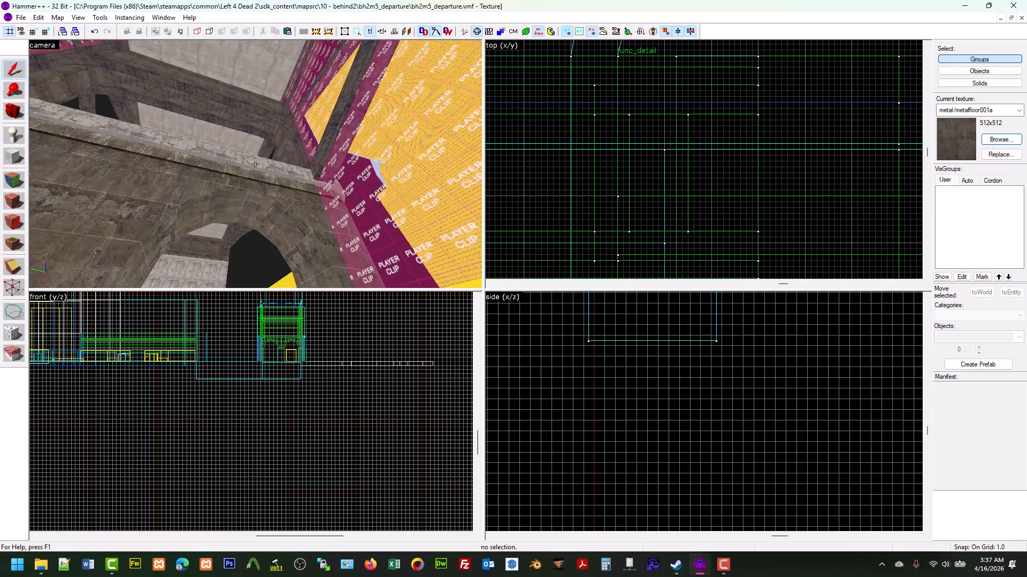
pyautogui.click(255, 165)
pyautogui.press('Delete')
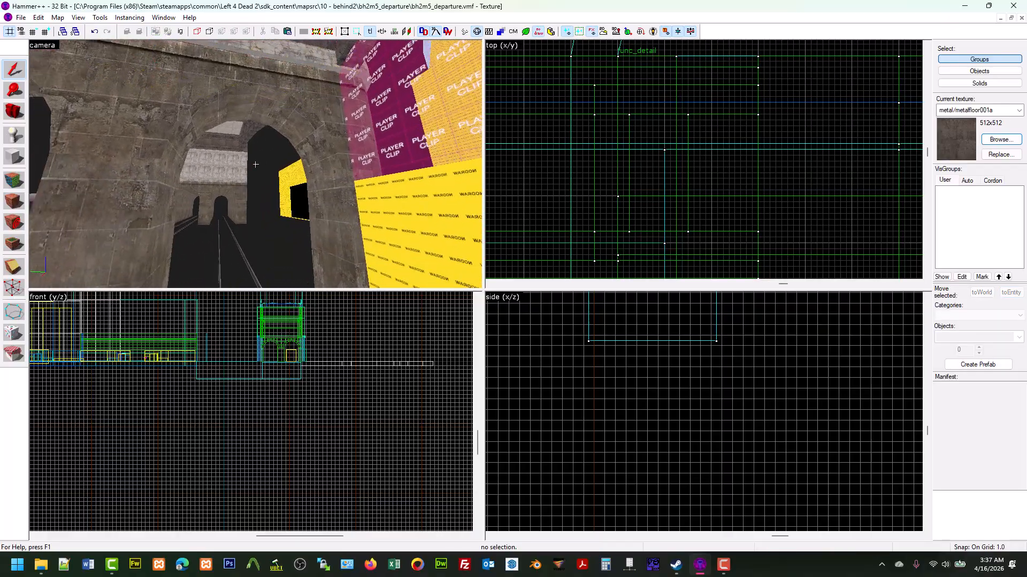
# Inspect the opened pier arches, the tracks beyond them and the bridge's outer sides against the street and clip walls
pyautogui.press('w')
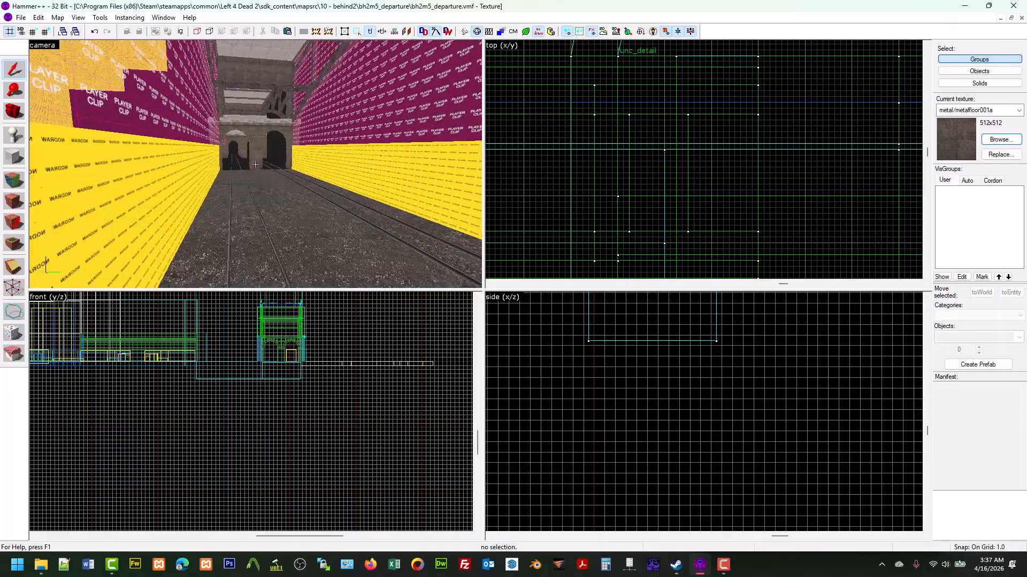
pyautogui.press('w')
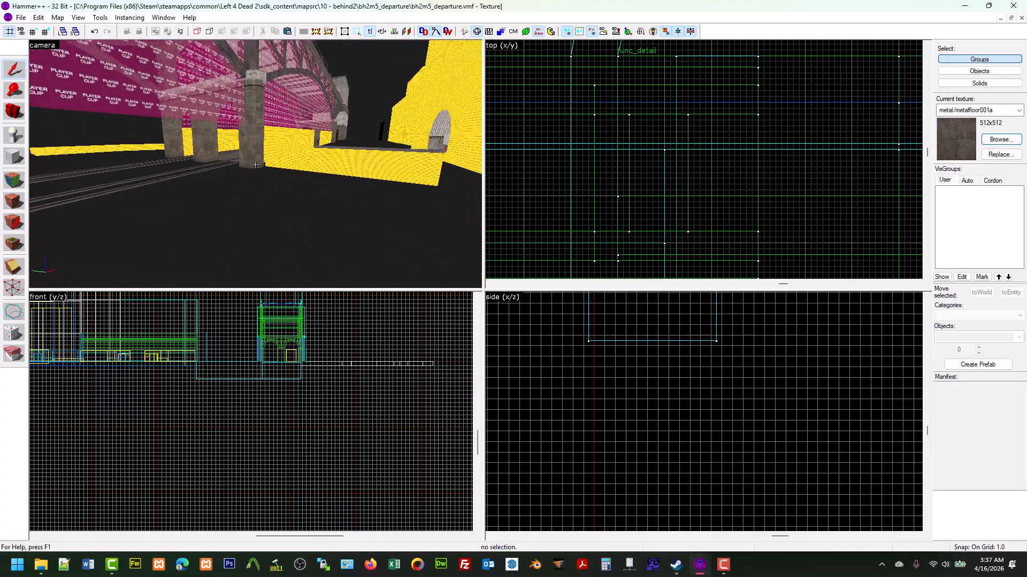
pyautogui.press('w')
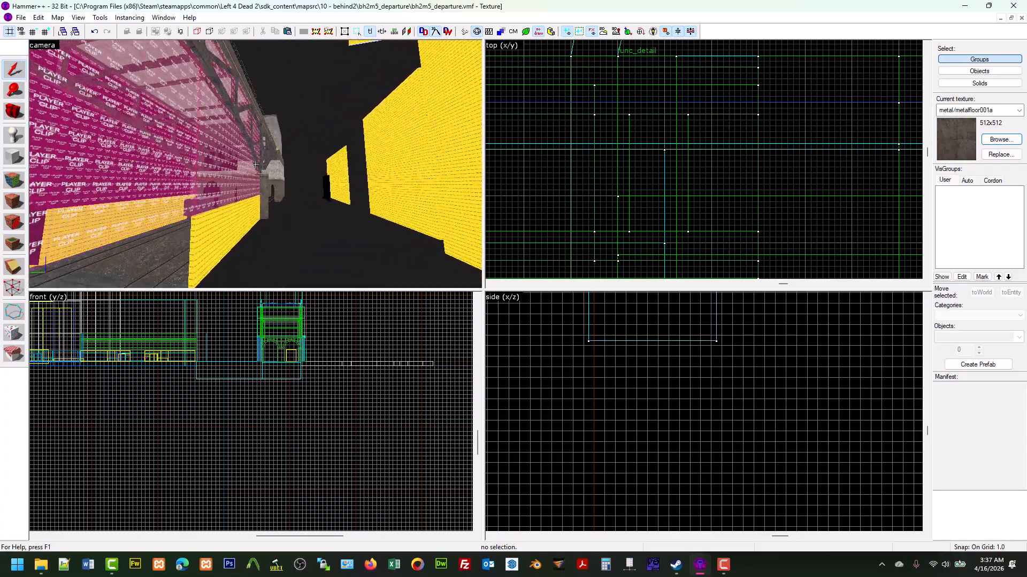
pyautogui.press('w')
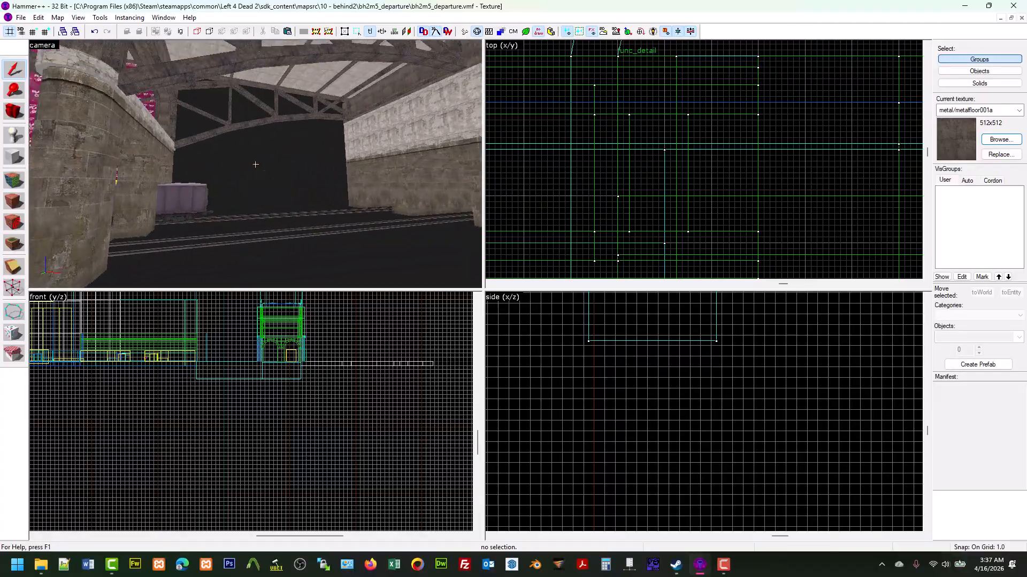
pyautogui.press('w')
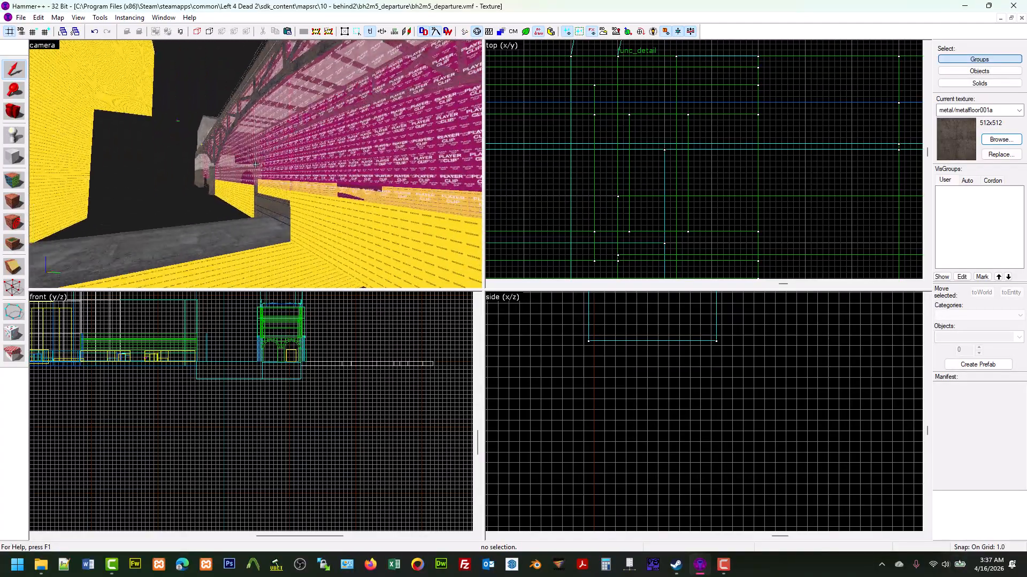
pyautogui.press('z')
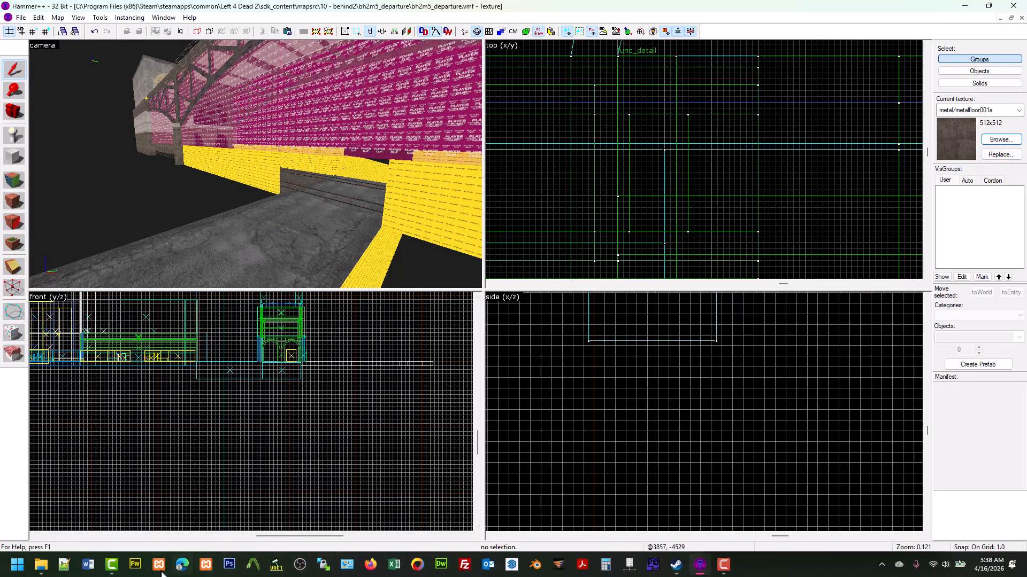
pyautogui.click(117, 569)
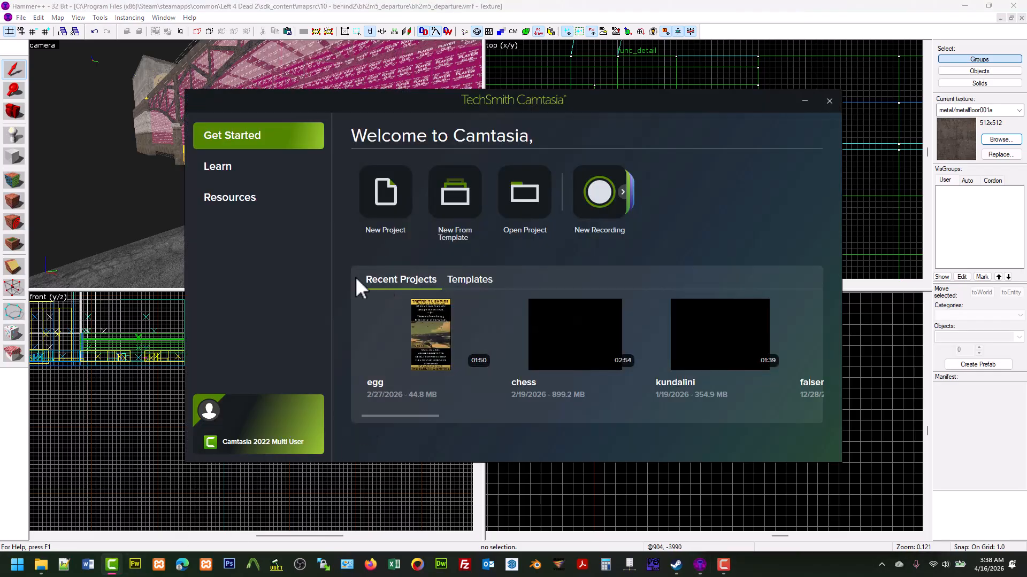